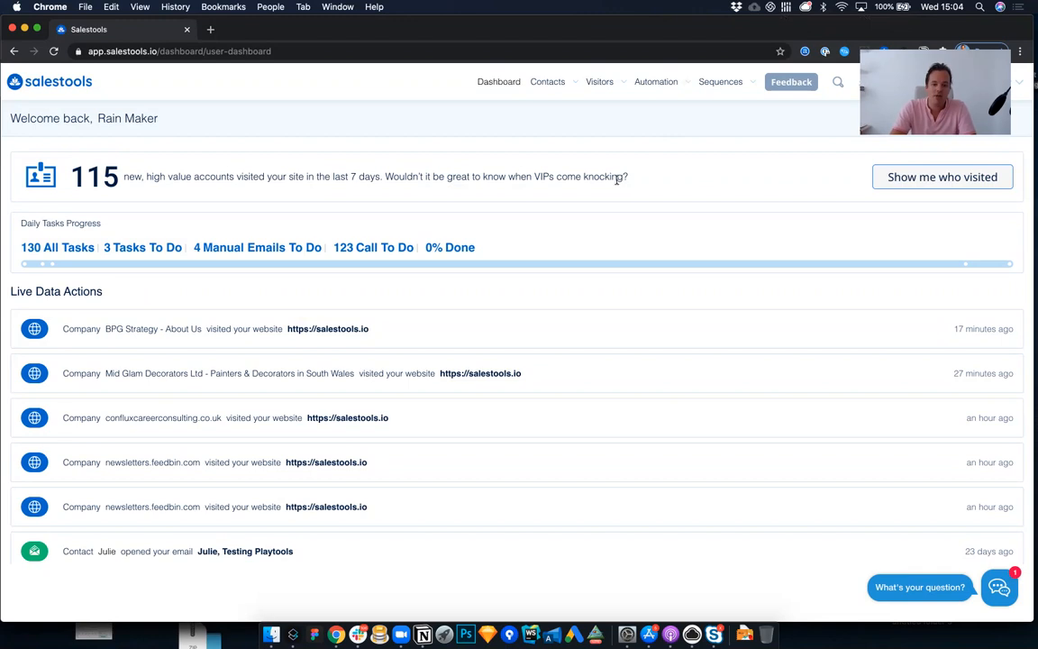
# Step: Open the list of email templates from the automation area
pyautogui.click(658, 83)
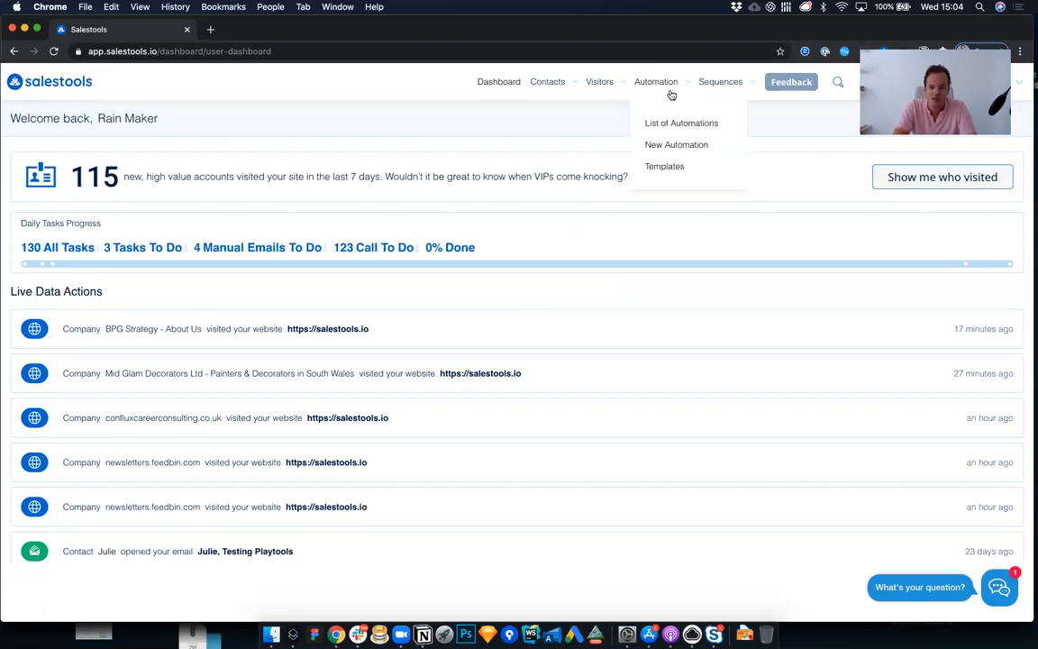
pyautogui.moveTo(700, 89)
pyautogui.moveTo(660, 85)
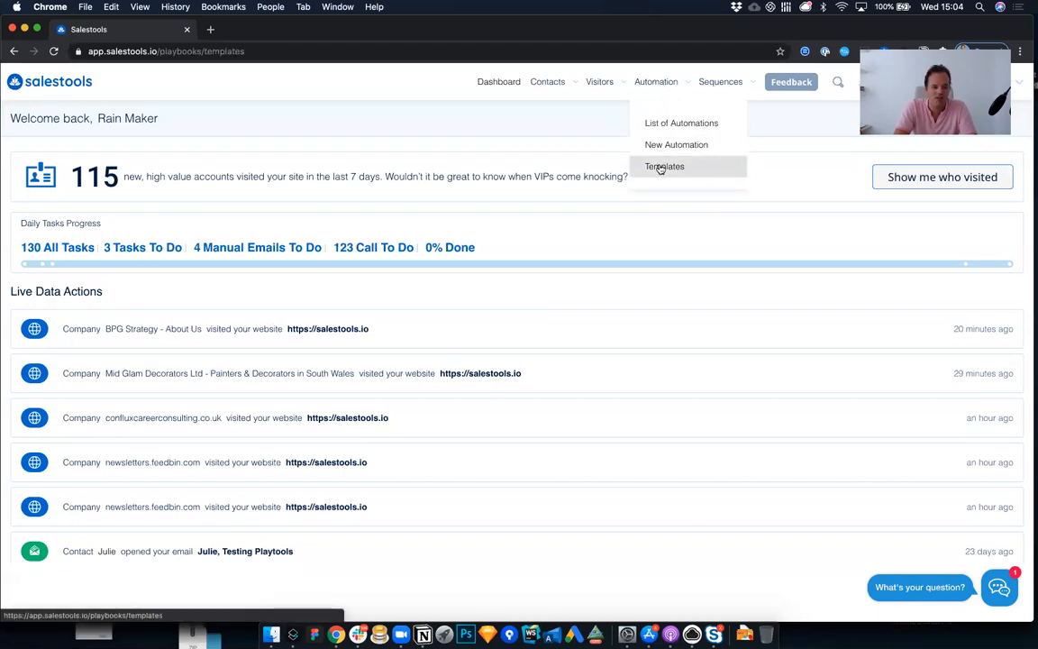
pyautogui.click(661, 167)
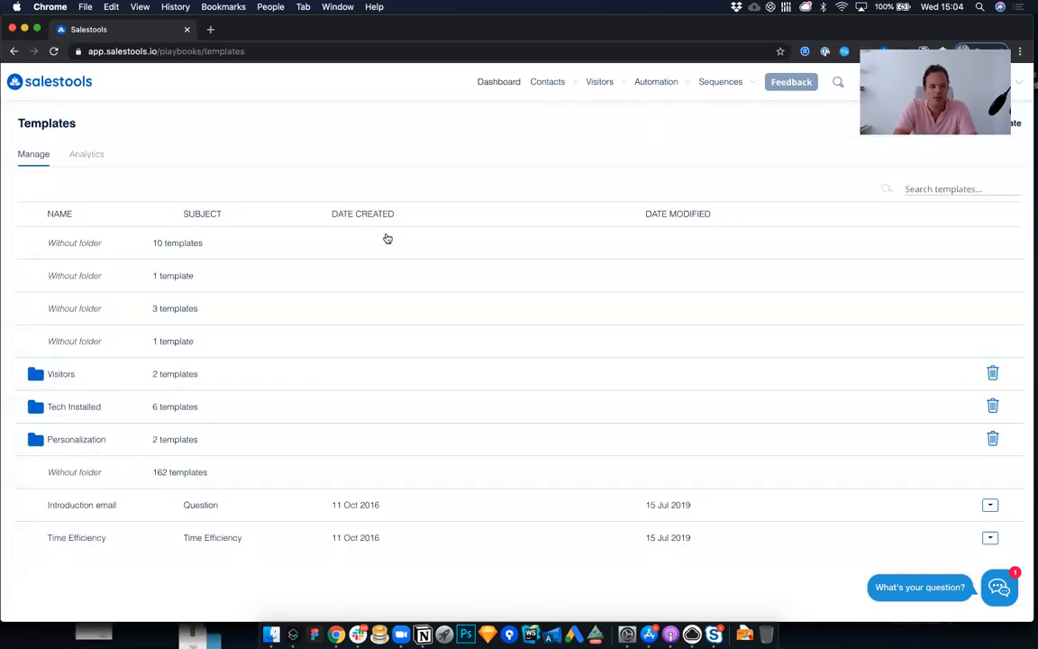
# Step: Expand the Personalization folder and open the Image Personalization template for editing
pyautogui.click(88, 442)
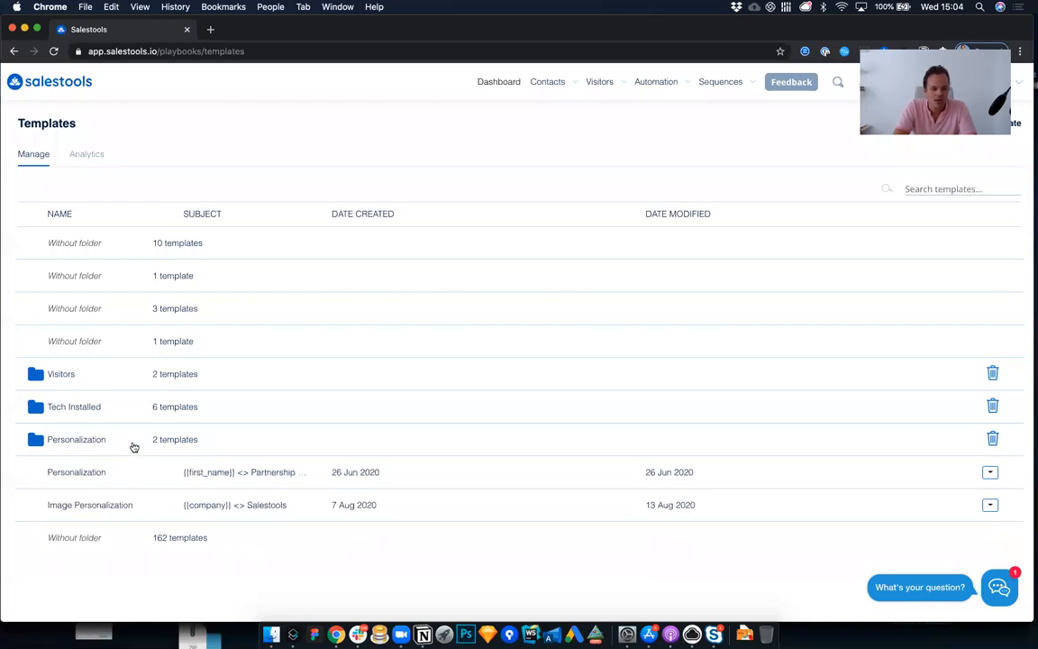
pyautogui.scroll(-2, 114, 507)
pyautogui.scroll(-3, 115, 509)
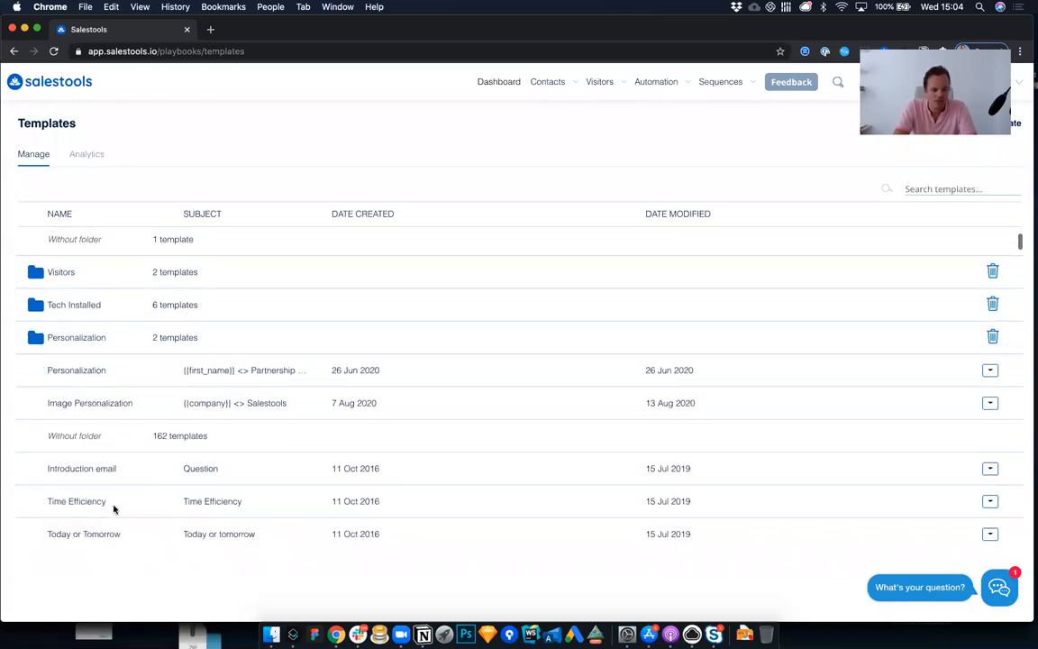
pyautogui.click(171, 326)
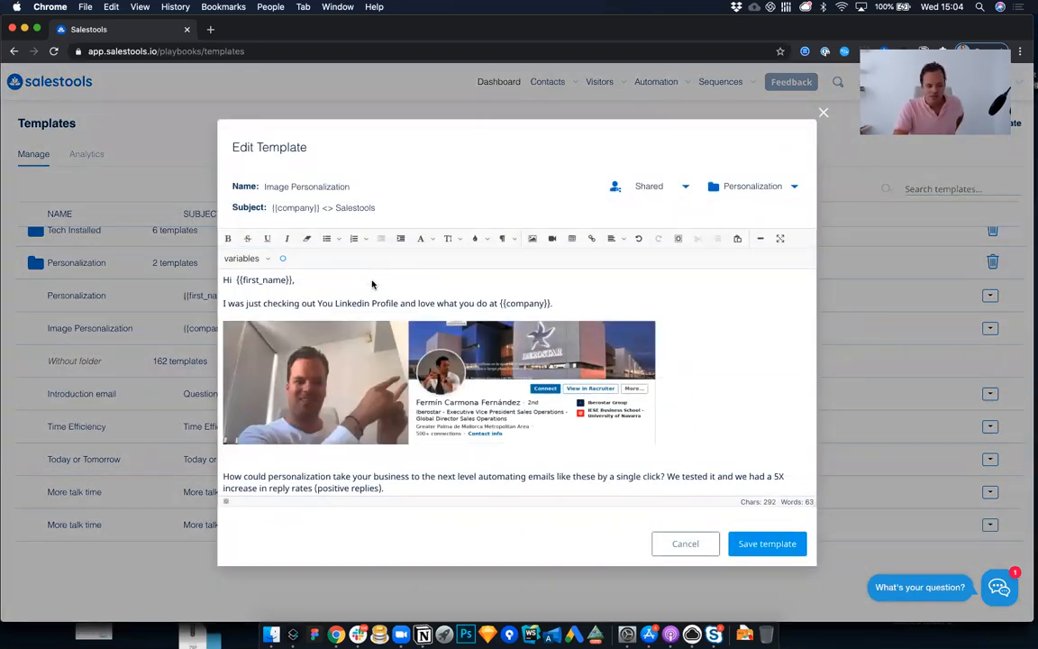
# Step: Examine the company variable in the template's subject line and the variables available for insertion
pyautogui.click(350, 301)
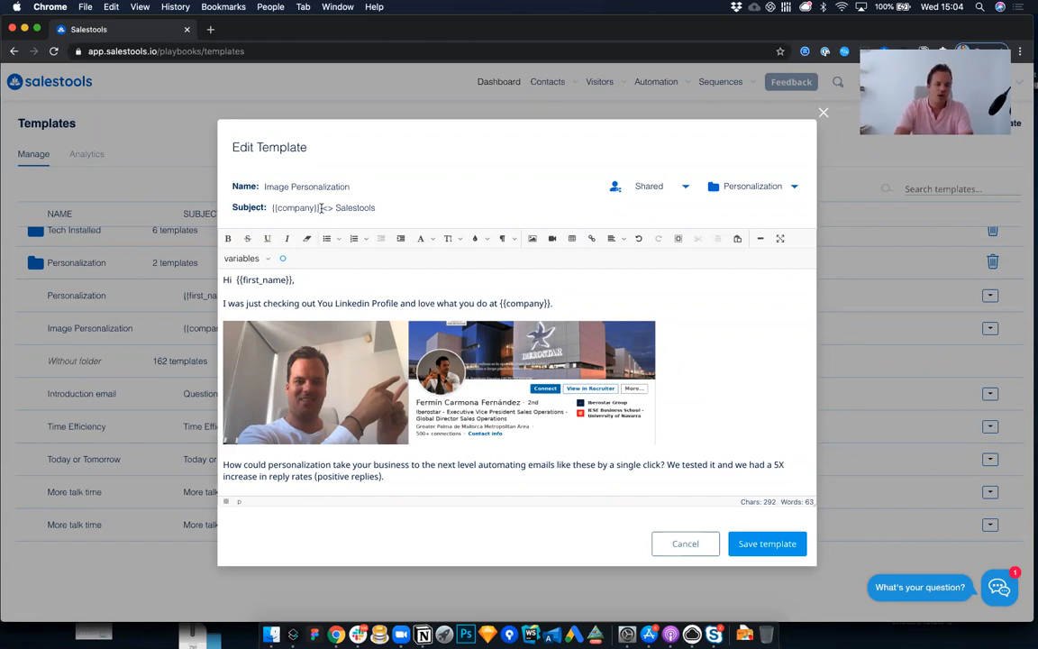
pyautogui.moveTo(320, 208); pyautogui.dragTo(252, 207)
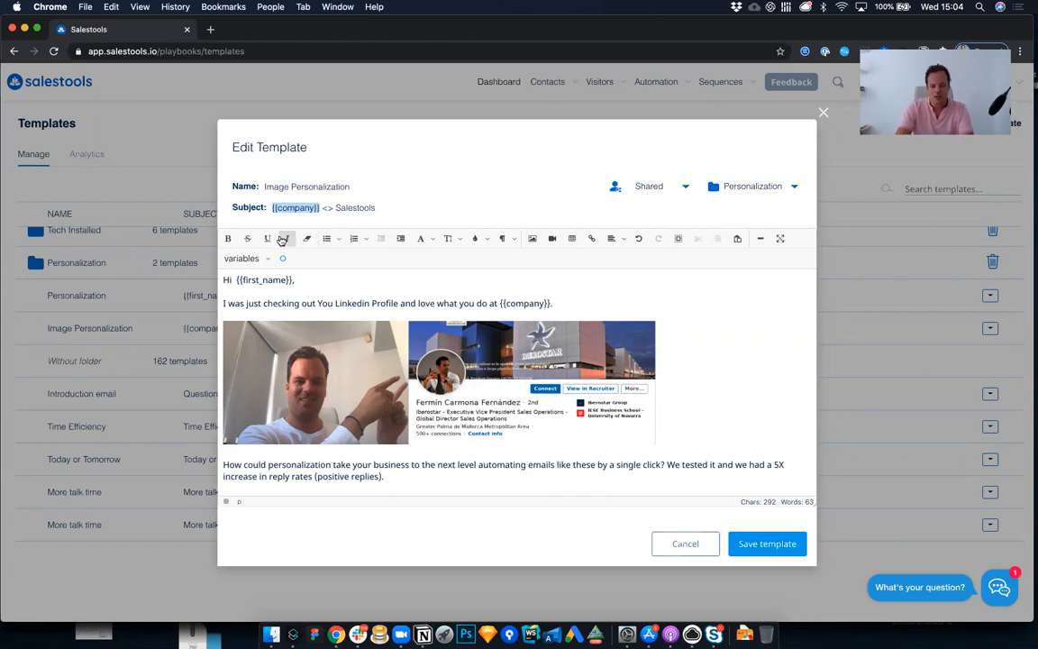
pyautogui.click(236, 262)
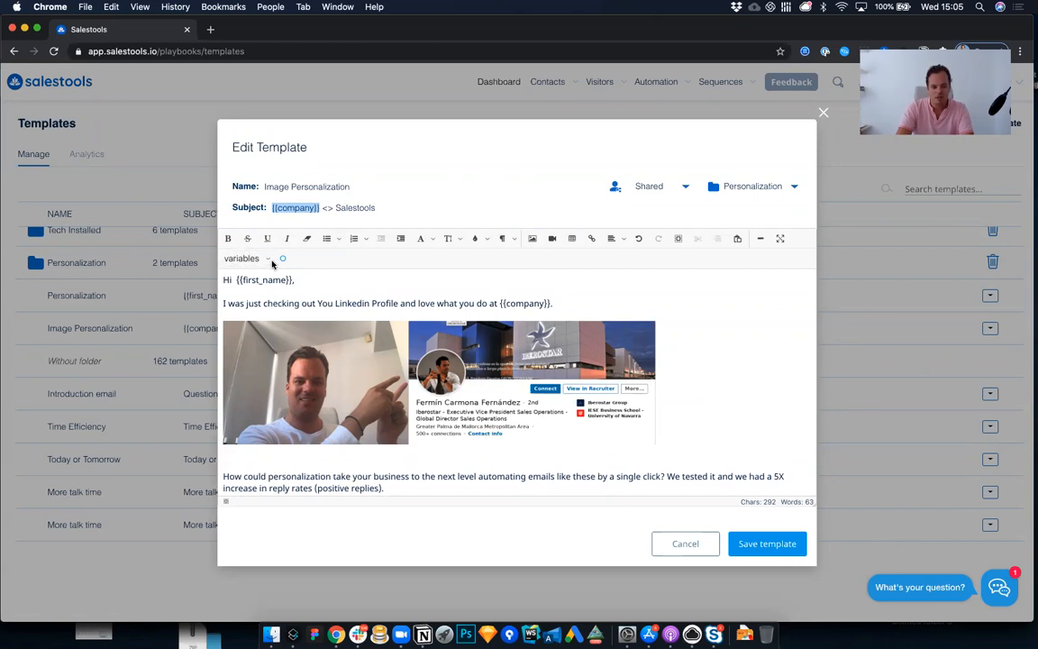
pyautogui.click(268, 259)
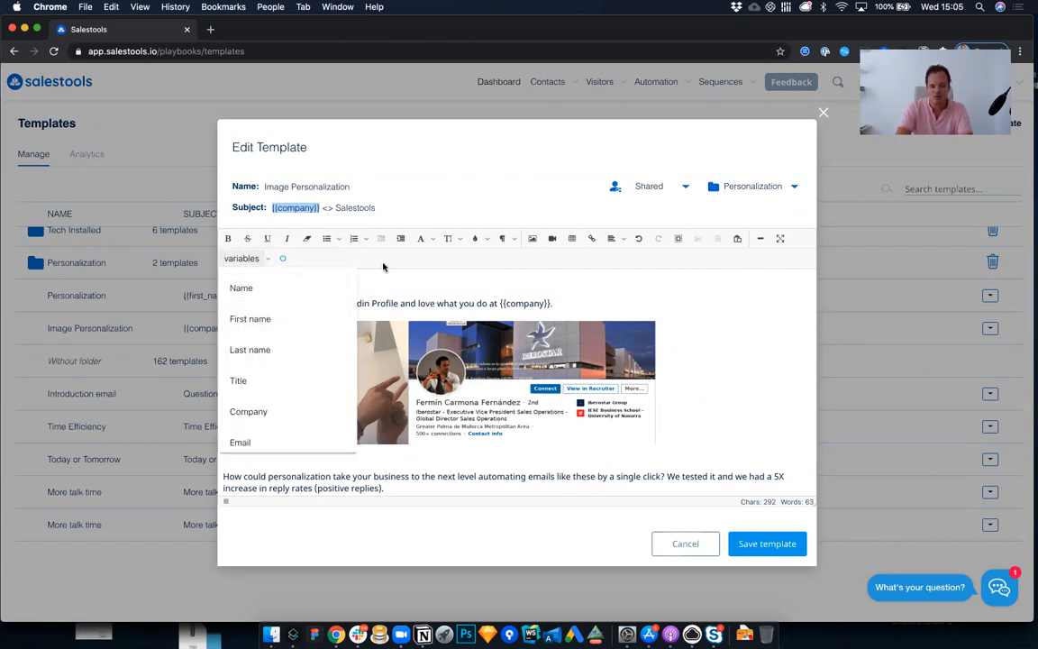
pyautogui.click(351, 208)
pyautogui.keyDown('shift'); pyautogui.click(268, 208); pyautogui.keyUp('shift')
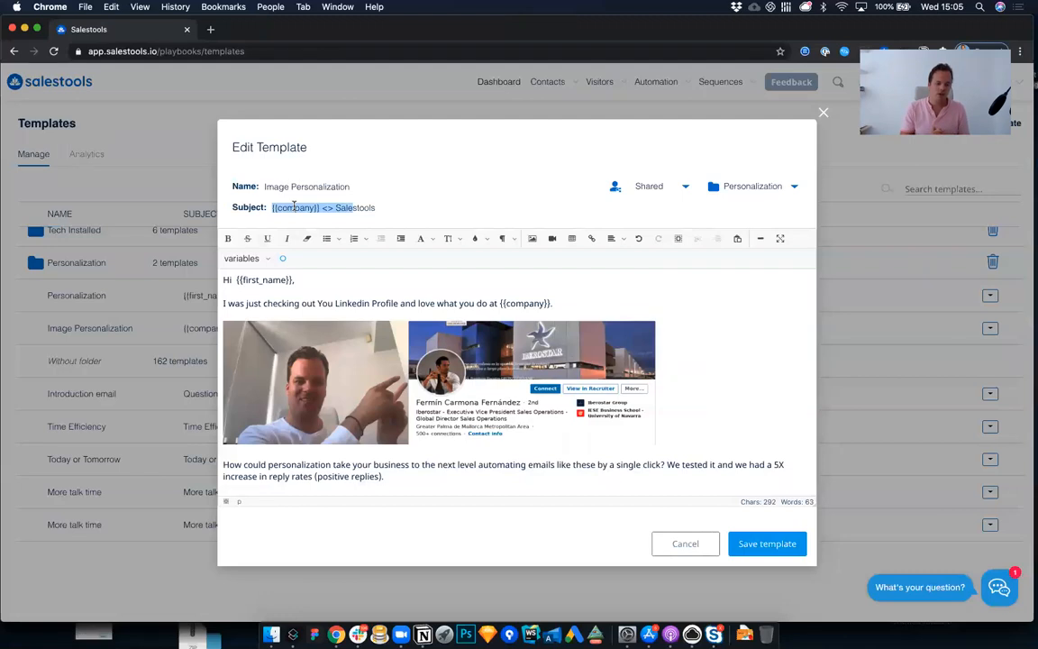
# Step: Insert the default photo and profile screenshot pair on the blank line beneath the greeting
pyautogui.click(356, 295)
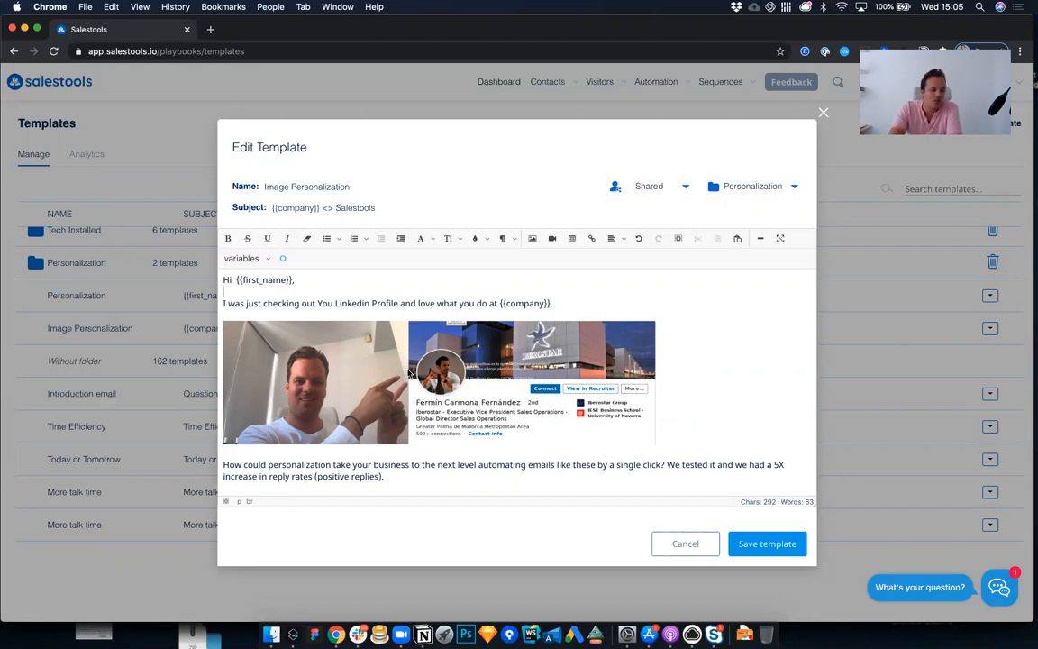
pyautogui.scroll(-2, 409, 372)
pyautogui.scroll(1, 409, 373)
pyautogui.scroll(1, 409, 372)
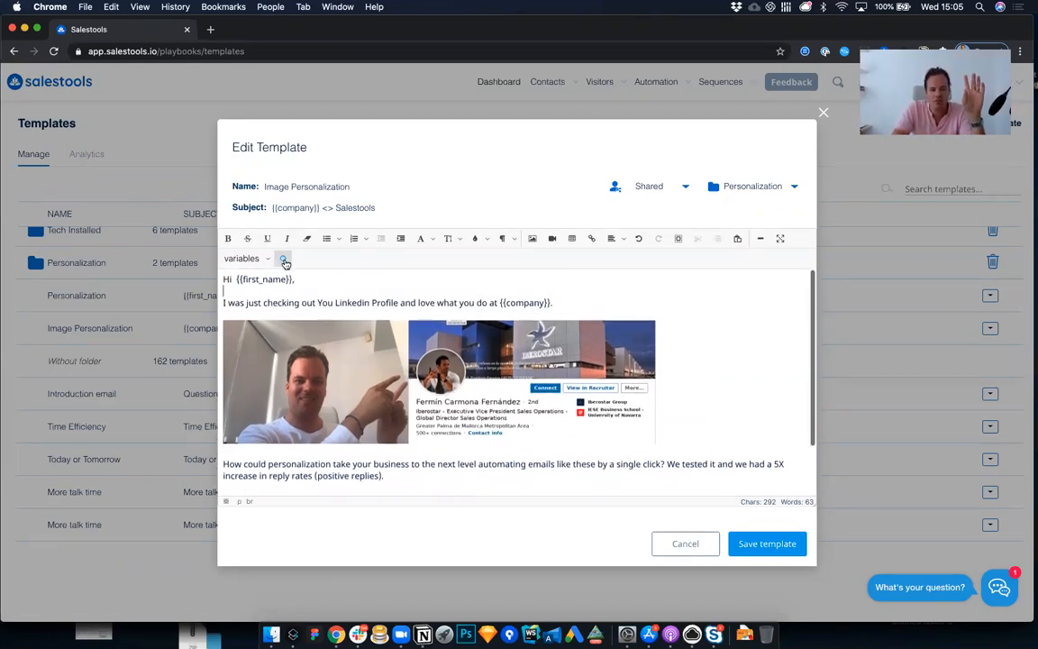
pyautogui.click(285, 262)
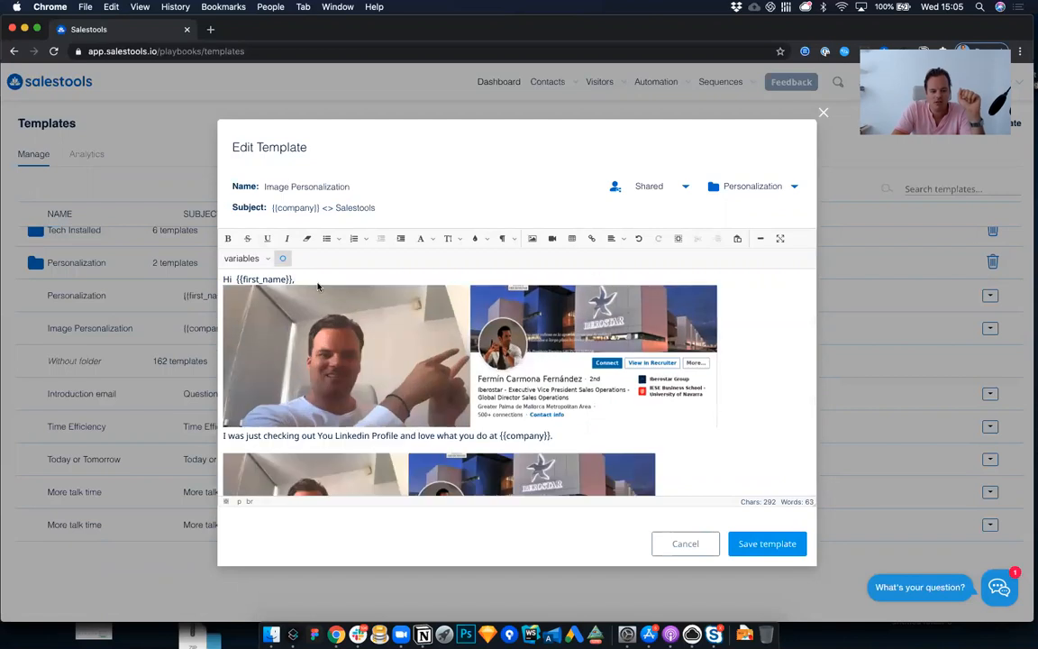
# Step: Inspect the image properties of the newly inserted photo, including its source and size
pyautogui.click(346, 358)
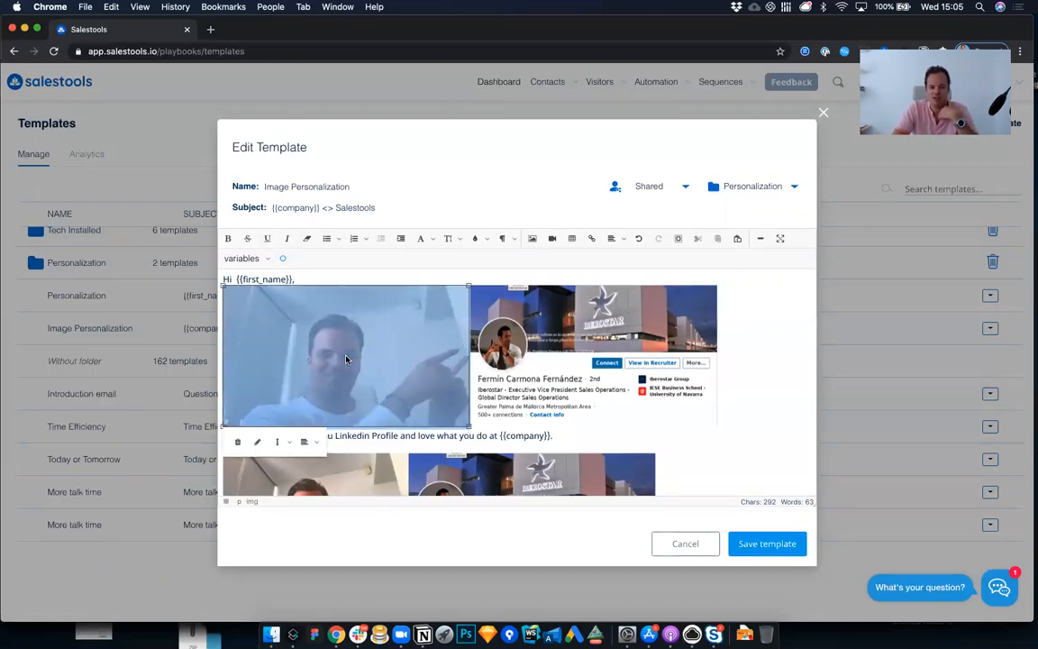
pyautogui.click(259, 442)
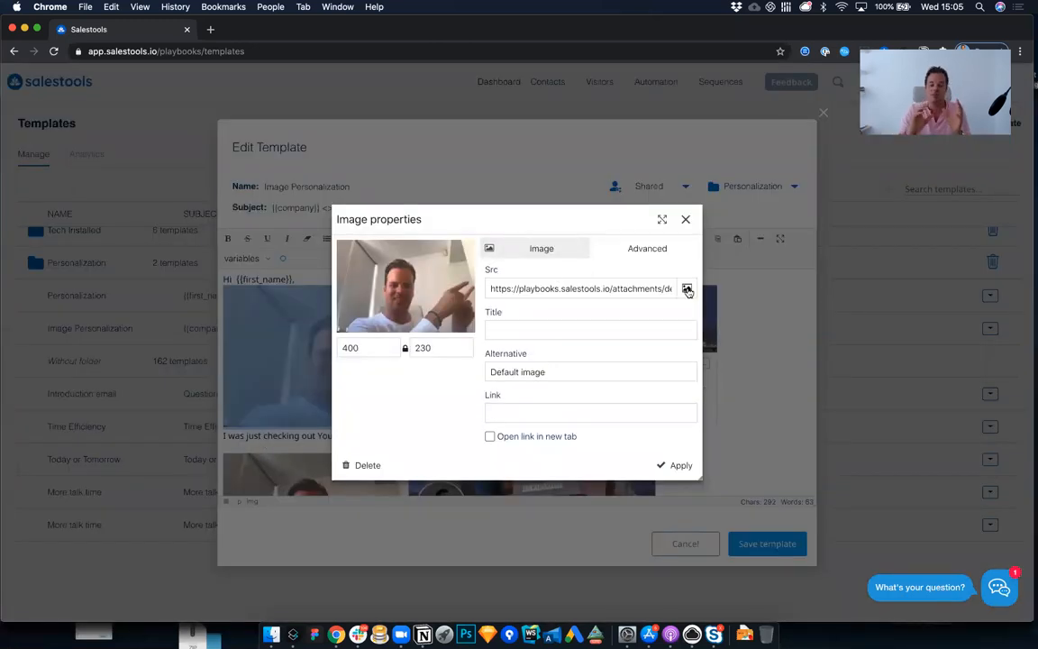
pyautogui.press('Escape')
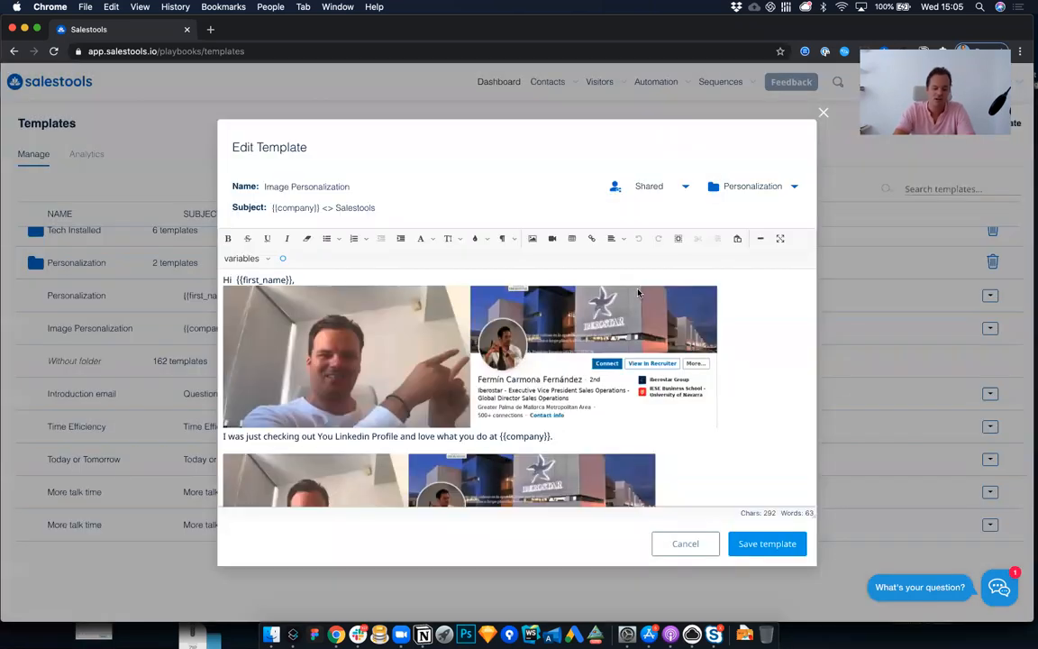
# Step: Delete the inserted photo beneath the greeting and leave the template editor without saving
pyautogui.click(454, 327)
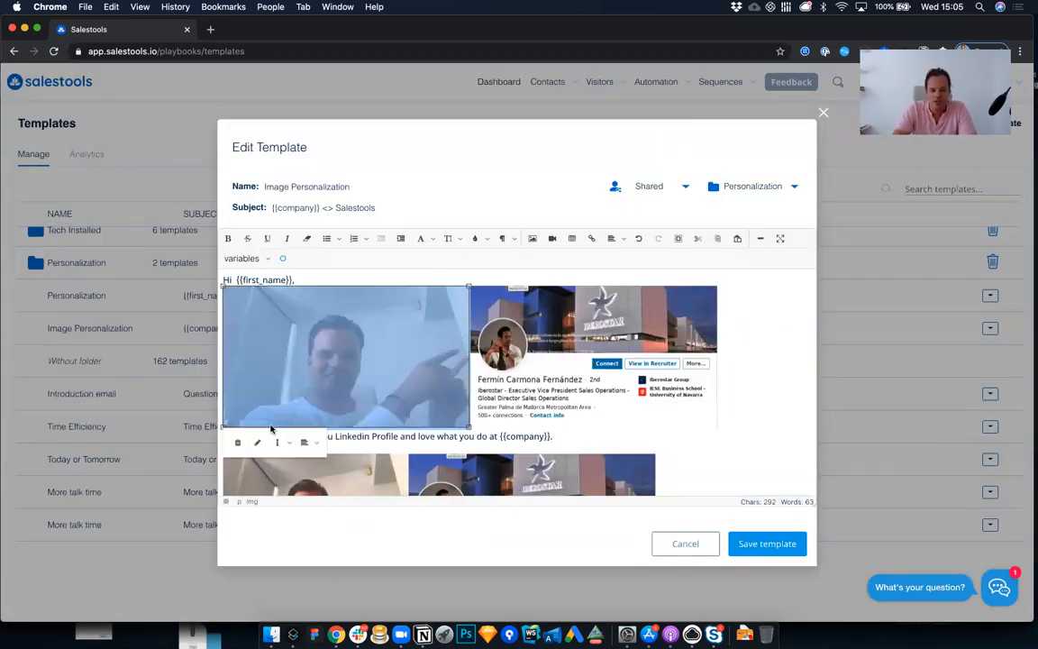
pyautogui.click(238, 443)
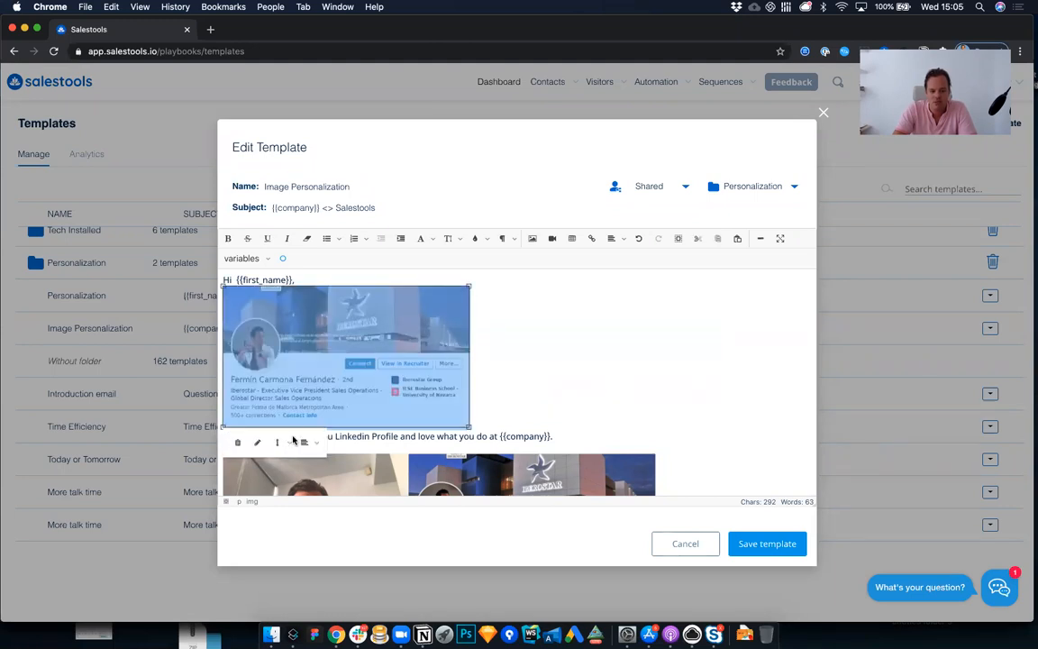
pyautogui.click(257, 443)
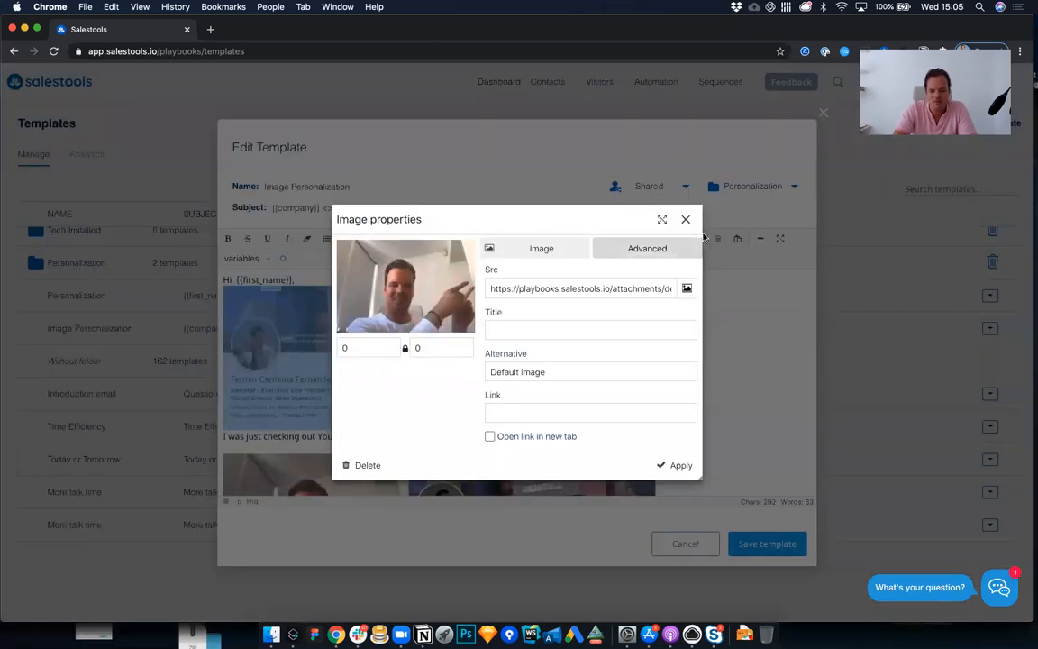
pyautogui.click(685, 219)
pyautogui.click(275, 351)
pyautogui.click(258, 442)
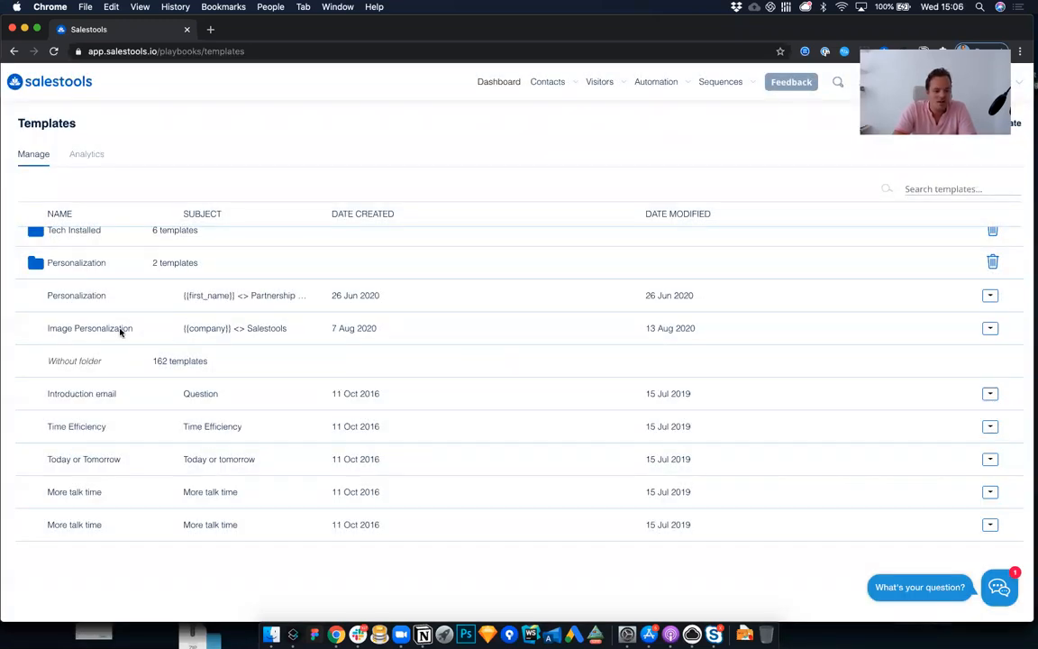
# Step: Reopen the Image Personalization template and insert the photo and profile screenshot pair on a new line after the opening sentence
pyautogui.click(329, 316)
pyautogui.click(571, 304)
pyautogui.press('Return')
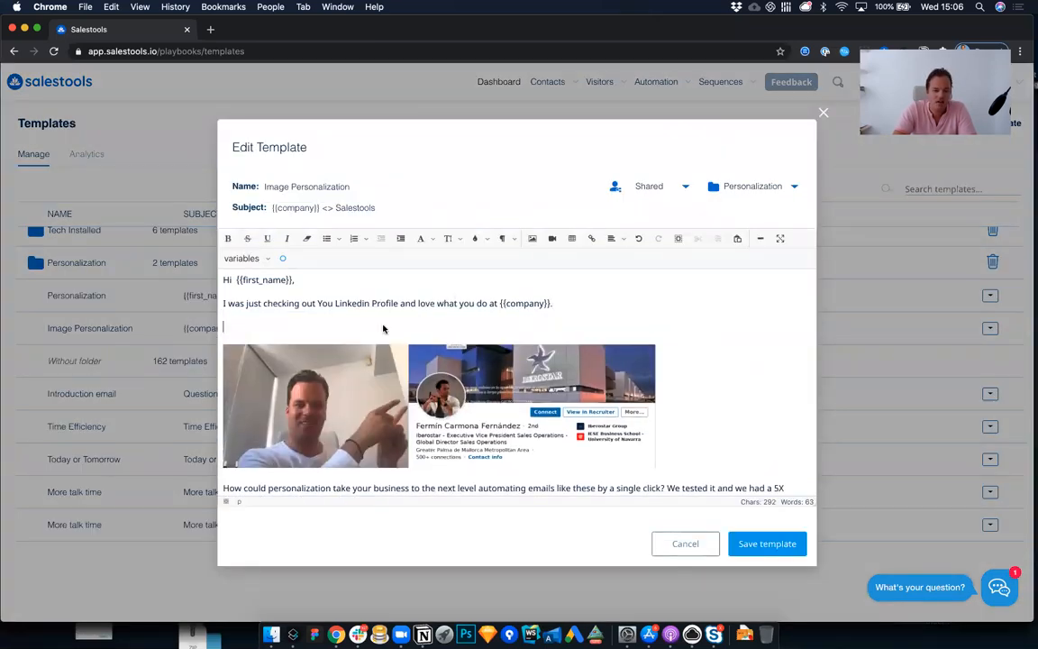
pyautogui.click(255, 257)
pyautogui.click(282, 259)
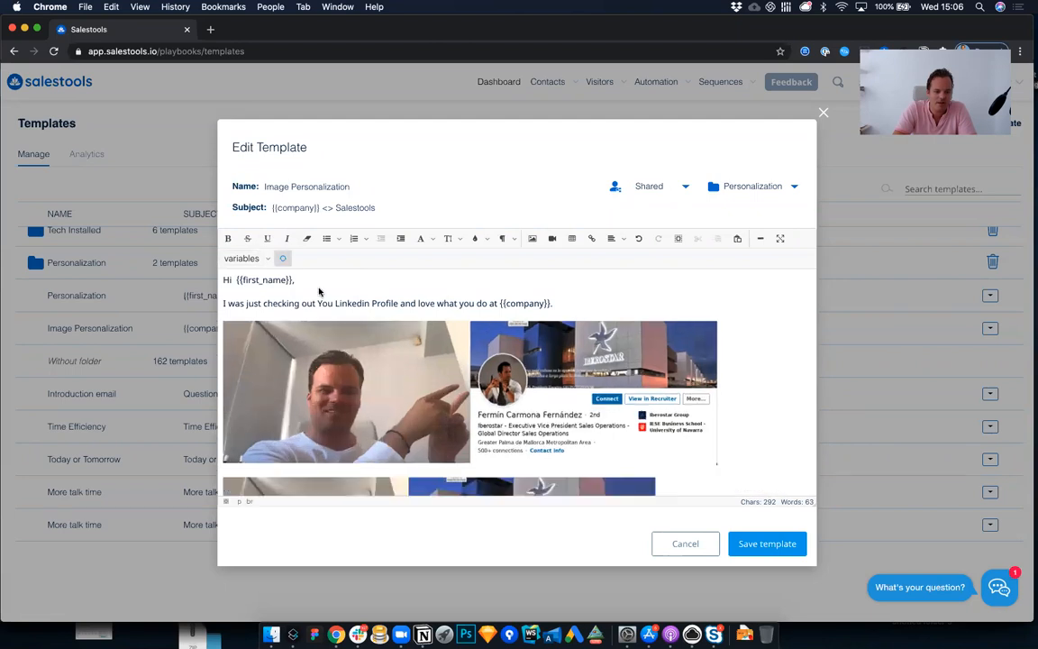
# Step: Delete the photo from the newly inserted pair, keeping only the profile screenshot
pyautogui.click(401, 370)
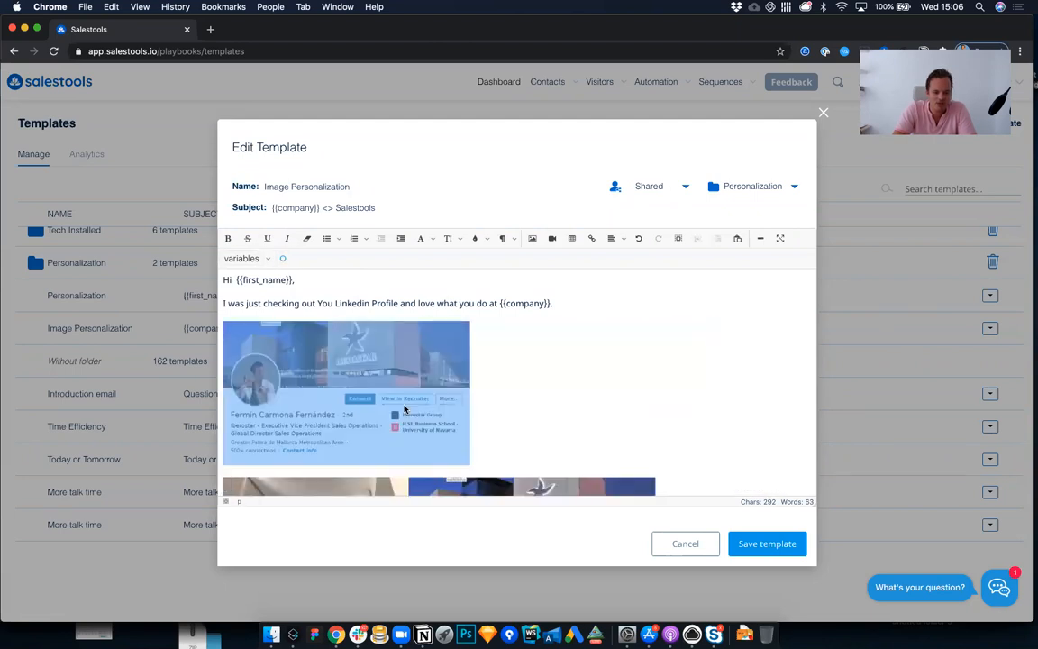
pyautogui.click(258, 477)
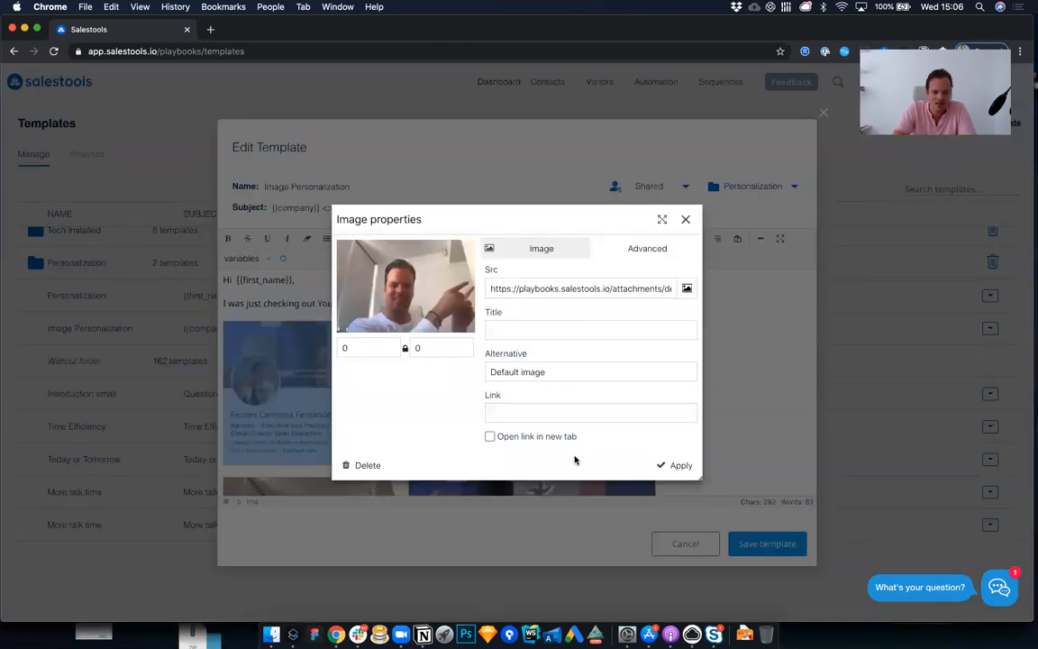
pyautogui.click(366, 465)
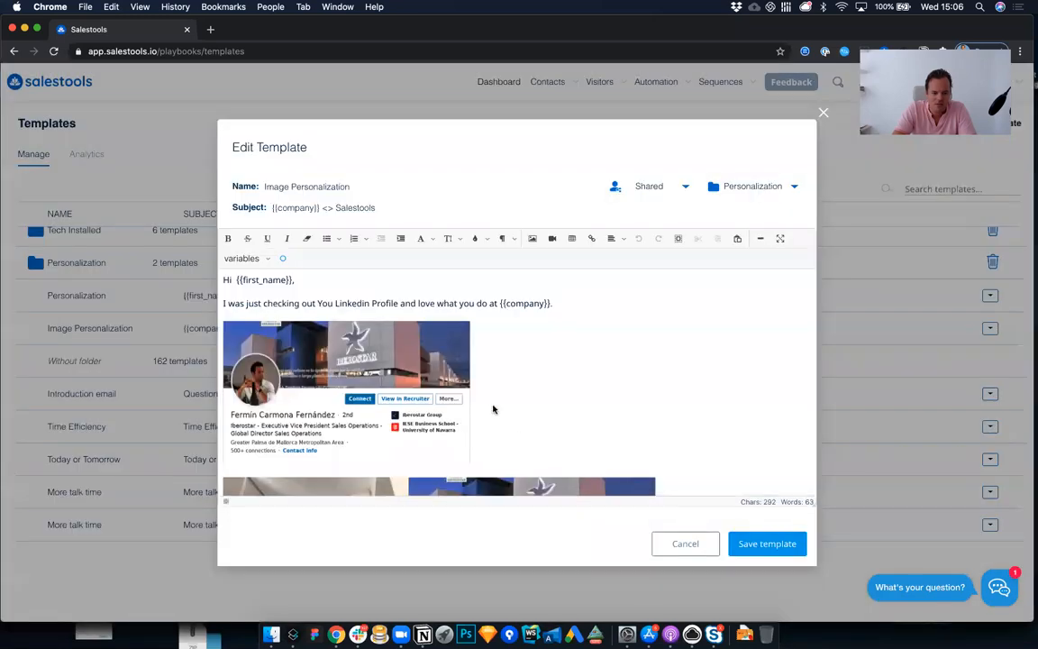
# Step: Set the inserted profile screenshot's width to 500, adjust its height and apply the new size
pyautogui.click(365, 391)
pyautogui.click(257, 476)
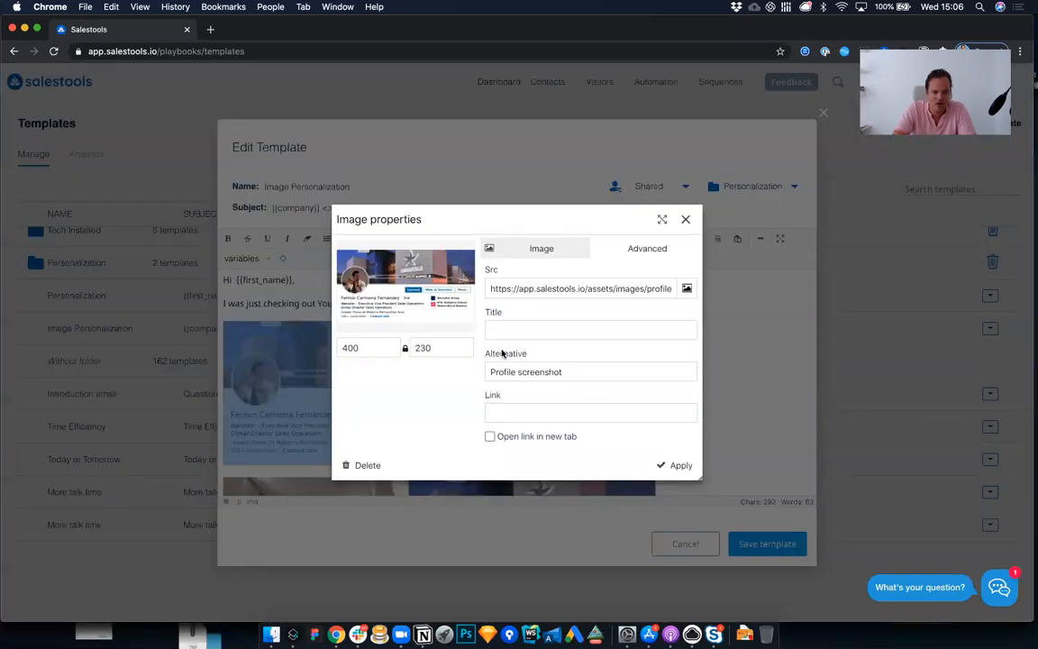
pyautogui.click(361, 350)
pyautogui.doubleClick(371, 348)
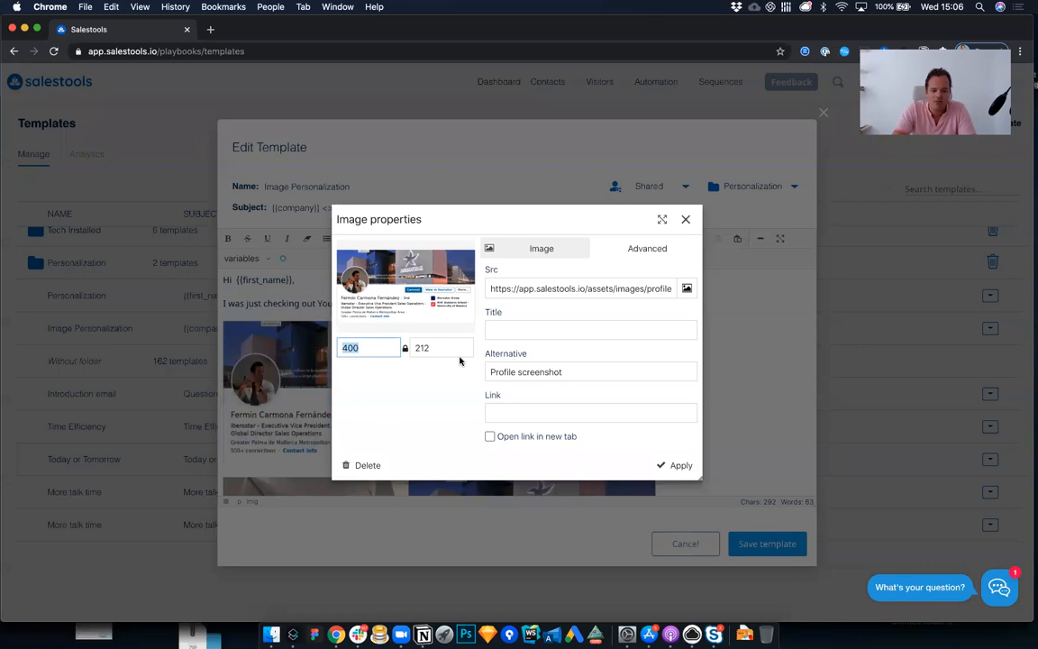
pyautogui.write('500')
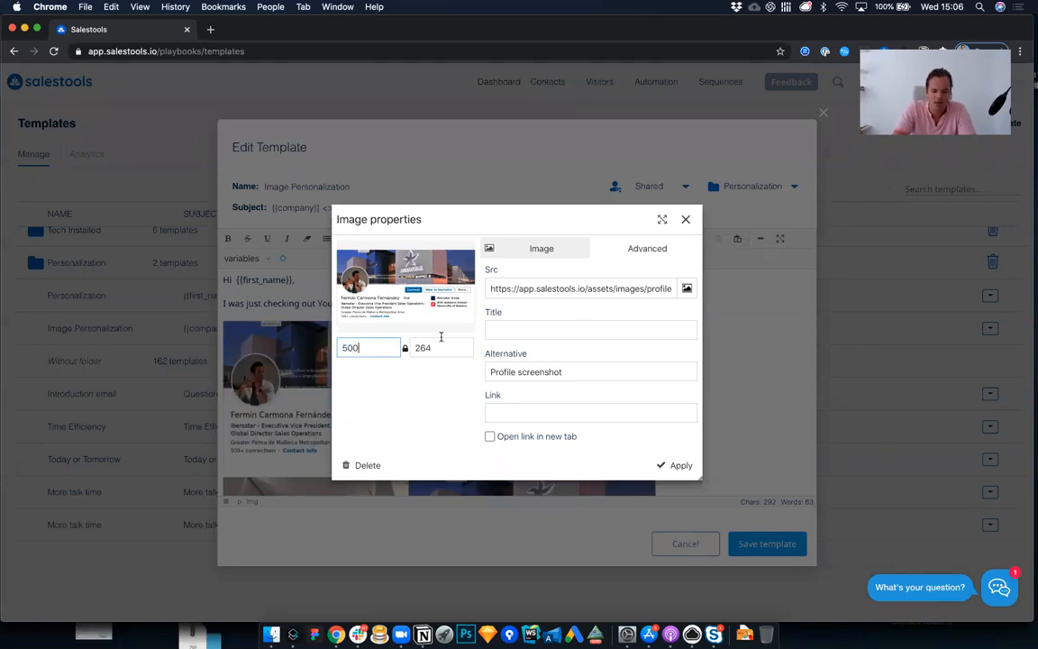
pyautogui.click(420, 348)
pyautogui.press('BackSpace')
pyautogui.write('4')
pyautogui.click(676, 465)
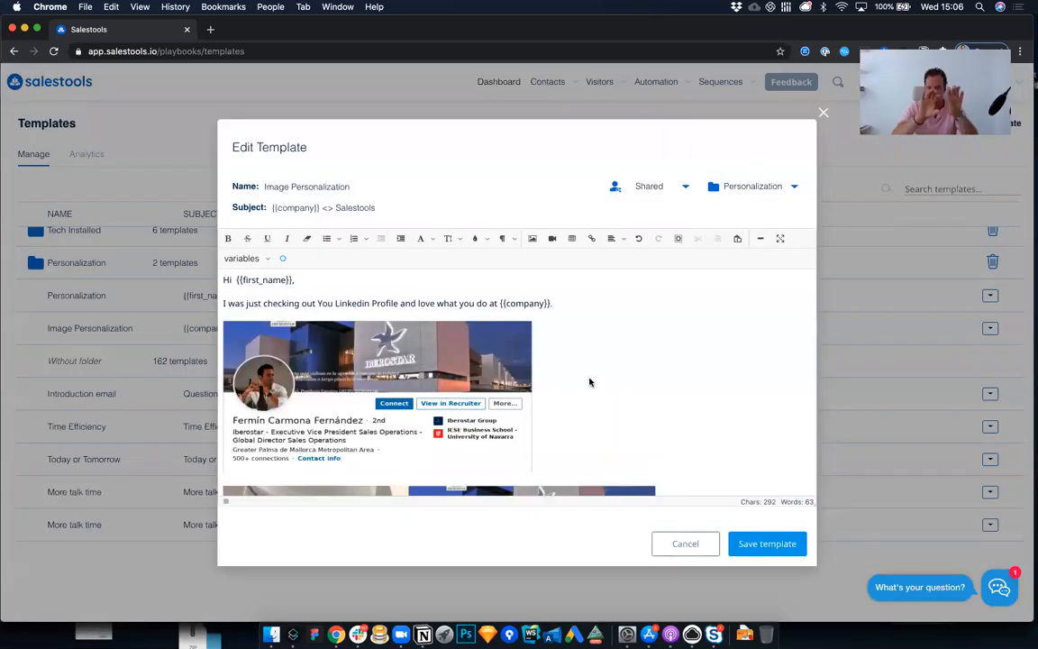
# Step: Remove the resized profile screenshot and its leftover blank line, and close the template without saving
pyautogui.click(426, 358)
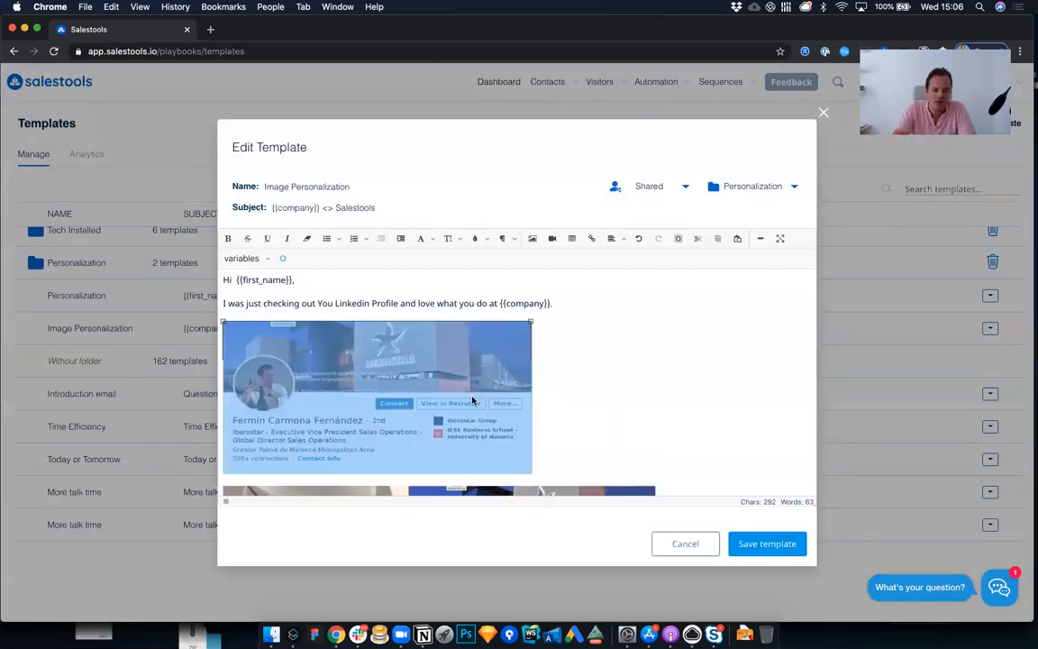
pyautogui.press('BackSpace')
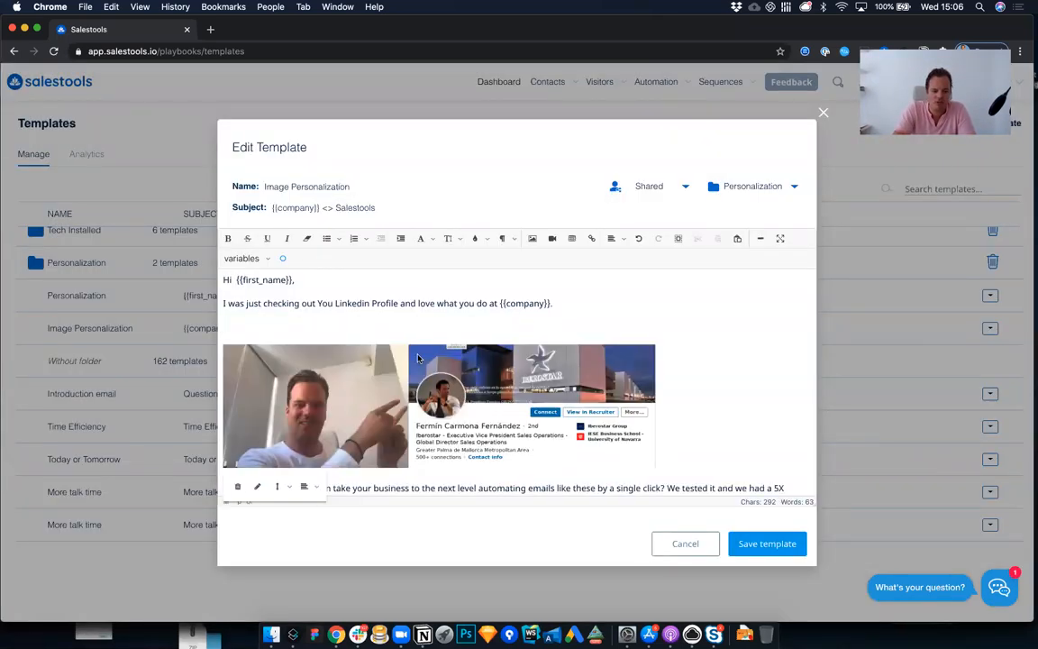
pyautogui.press('BackSpace')
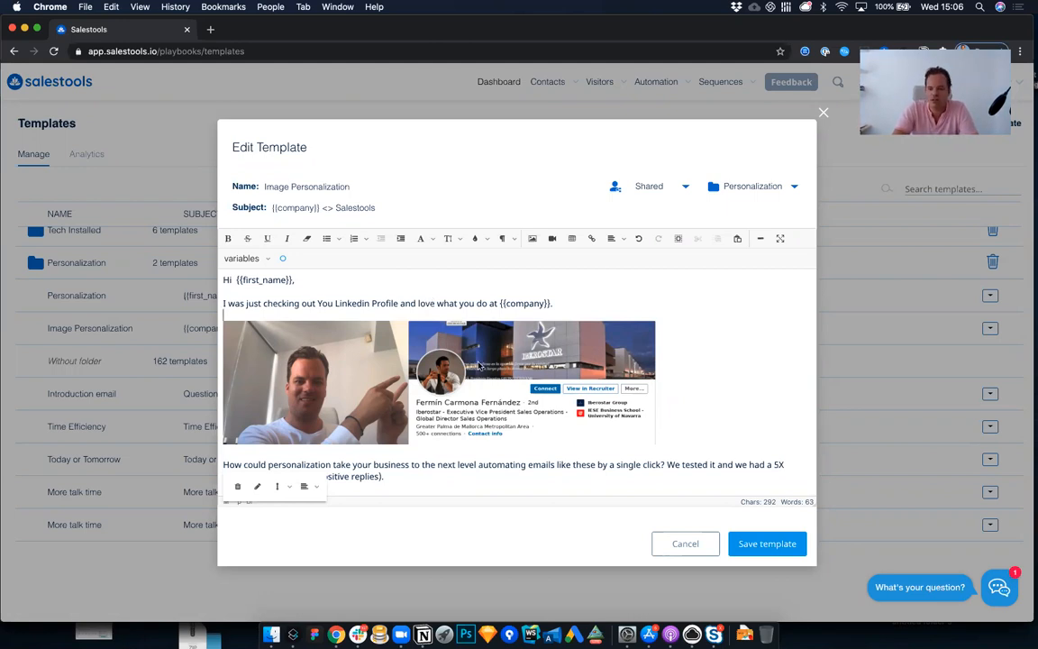
pyautogui.scroll(-2, 478, 364)
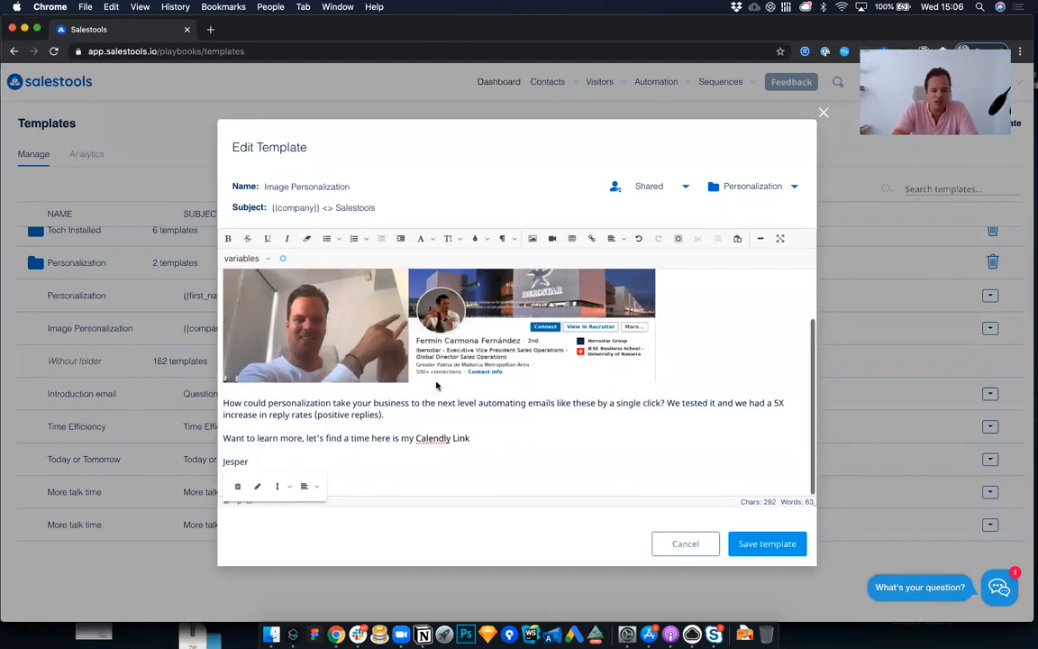
pyautogui.click(823, 114)
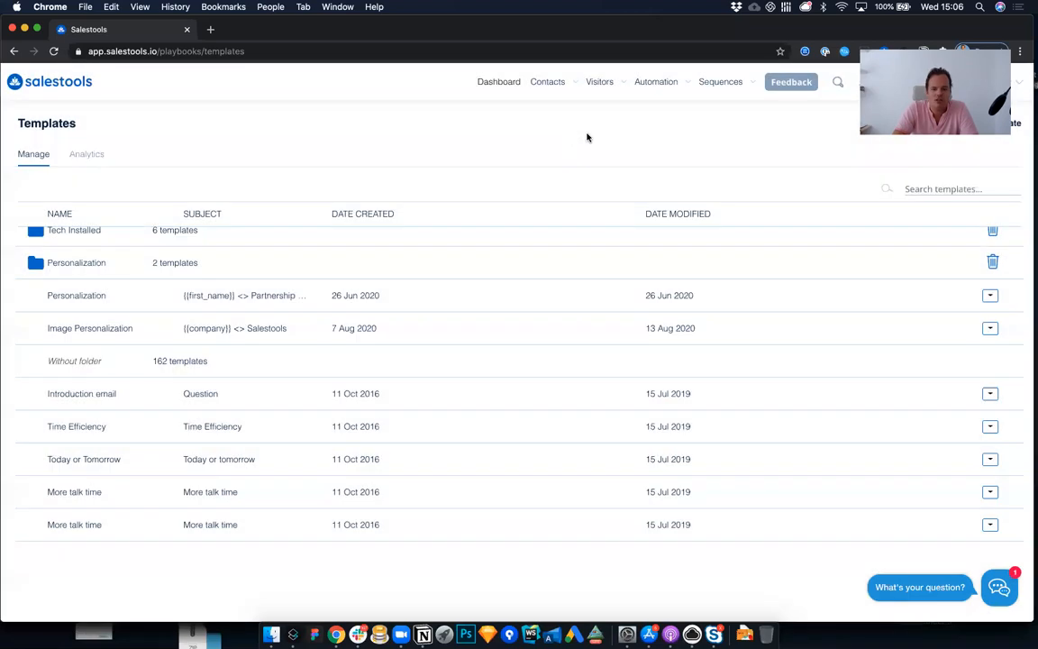
# Step: Open the list of automations and start building a new automation
pyautogui.moveTo(653, 93)
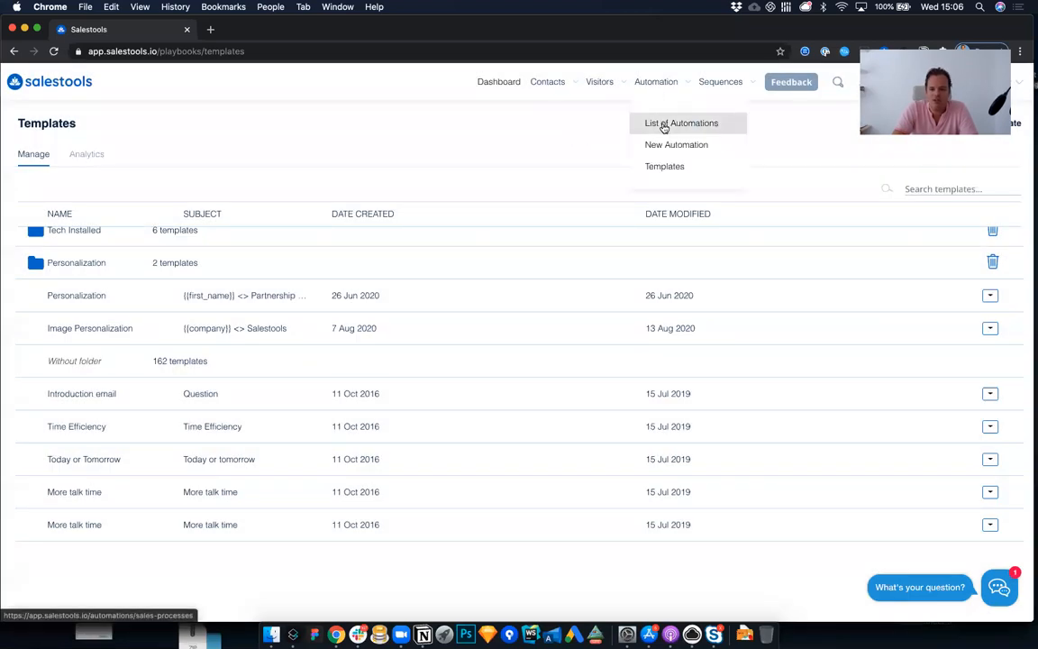
pyautogui.click(664, 127)
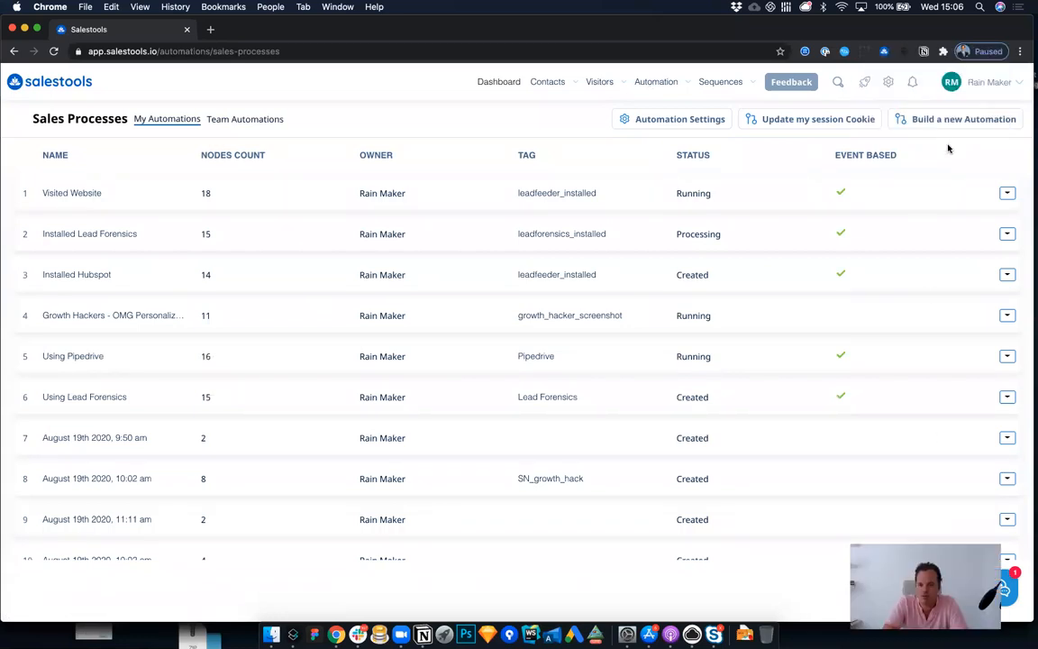
pyautogui.click(941, 126)
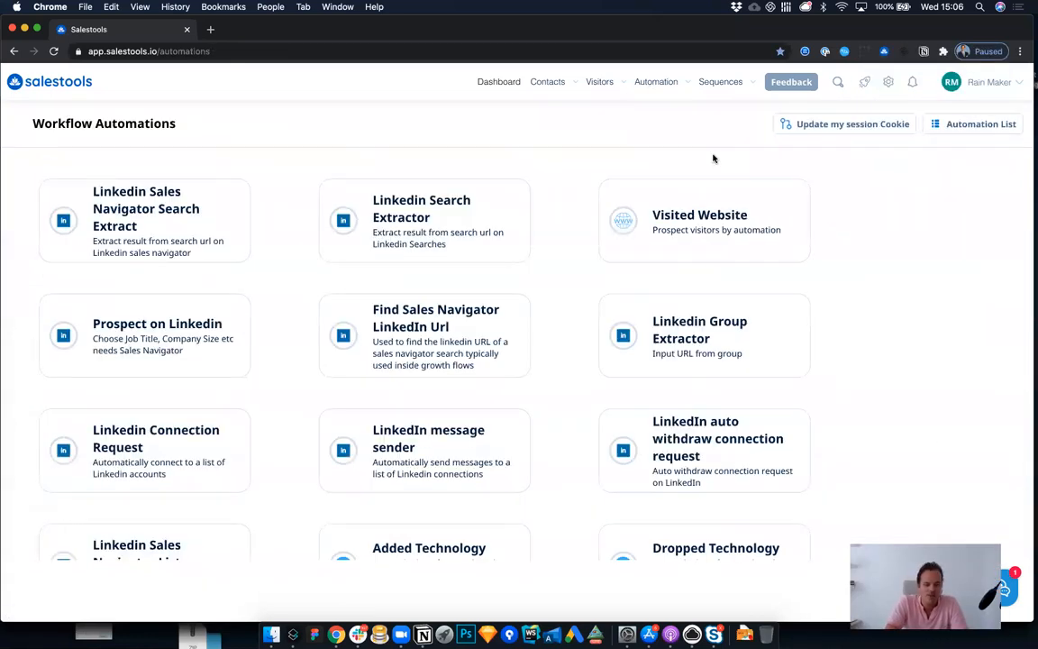
# Step: Open LinkedIn Sales Navigator at linkedin.com/sales in a new browser tab
pyautogui.press('super+t')
pyautogui.write('linkedin.com/sales')
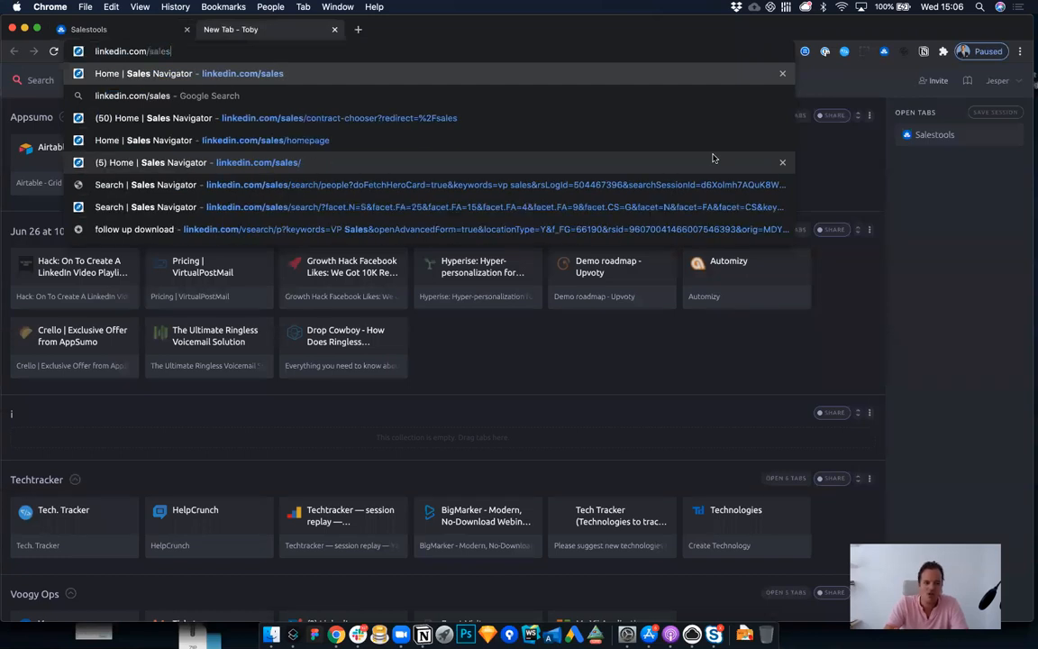
pyautogui.press('Return')
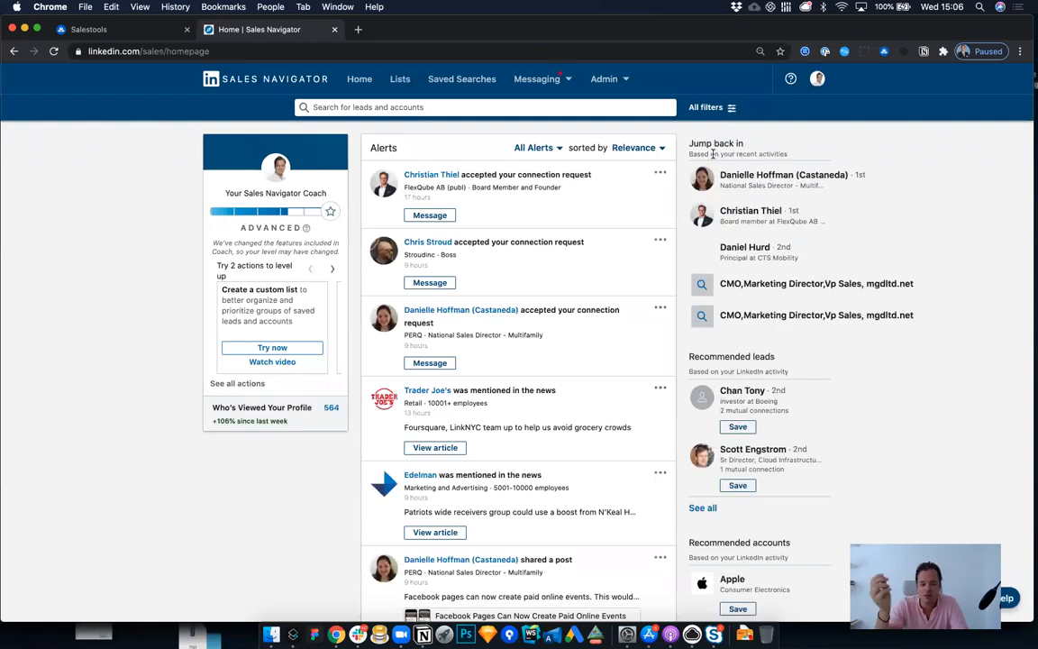
# Step: Open the profile from the first alert, capture a screenshot of its header section, and discard the capture without saving
pyautogui.click(431, 174)
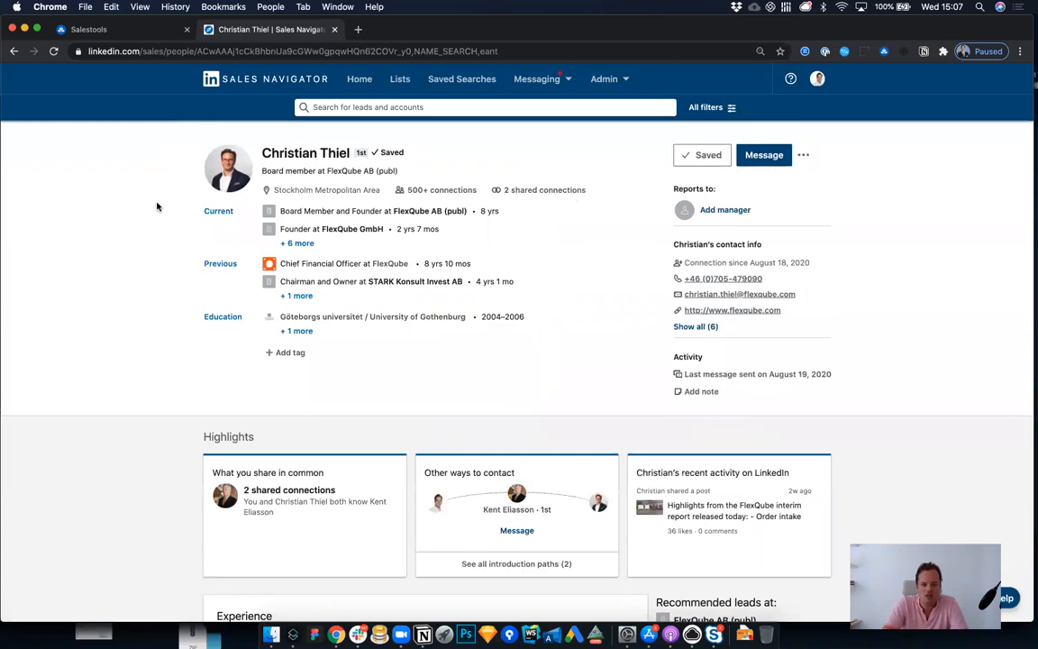
pyautogui.press('super+shift+5')
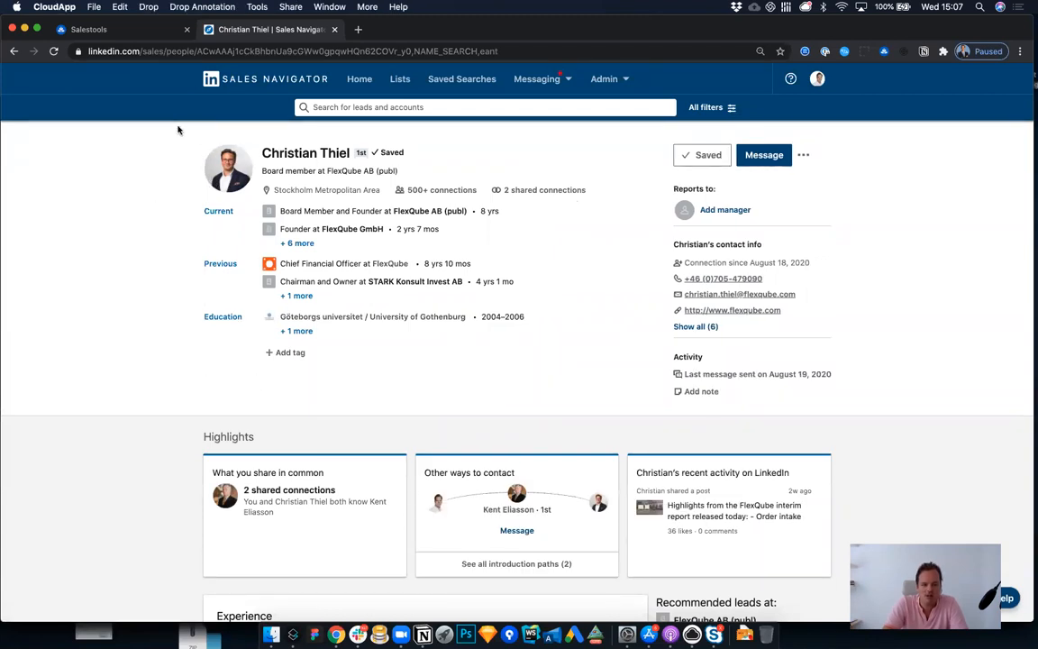
pyautogui.moveTo(175, 126); pyautogui.dragTo(866, 412)
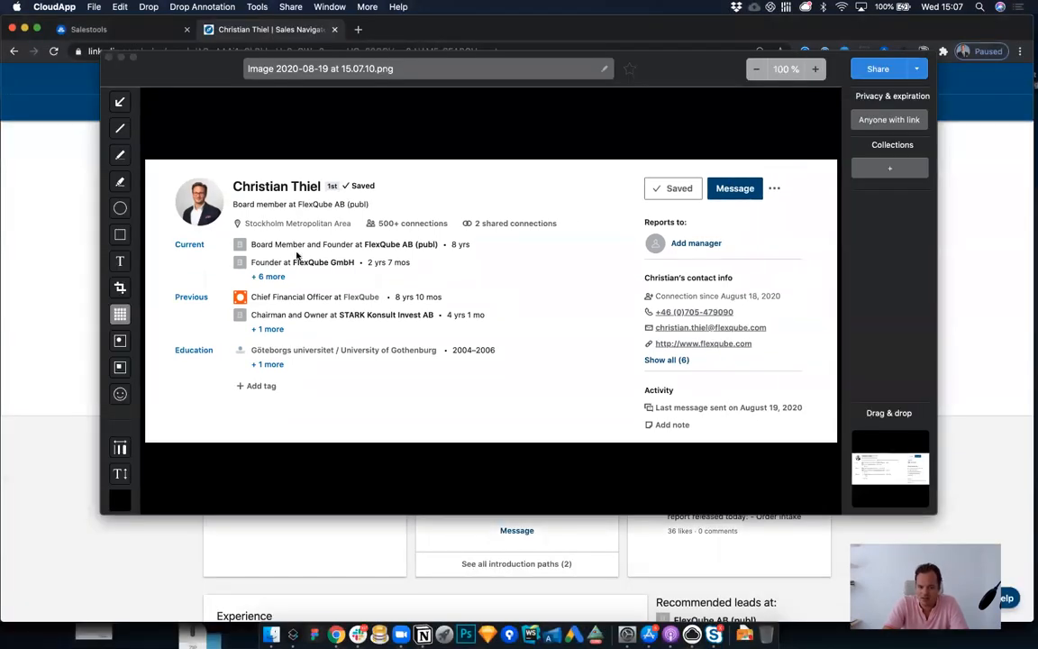
pyautogui.click(105, 55)
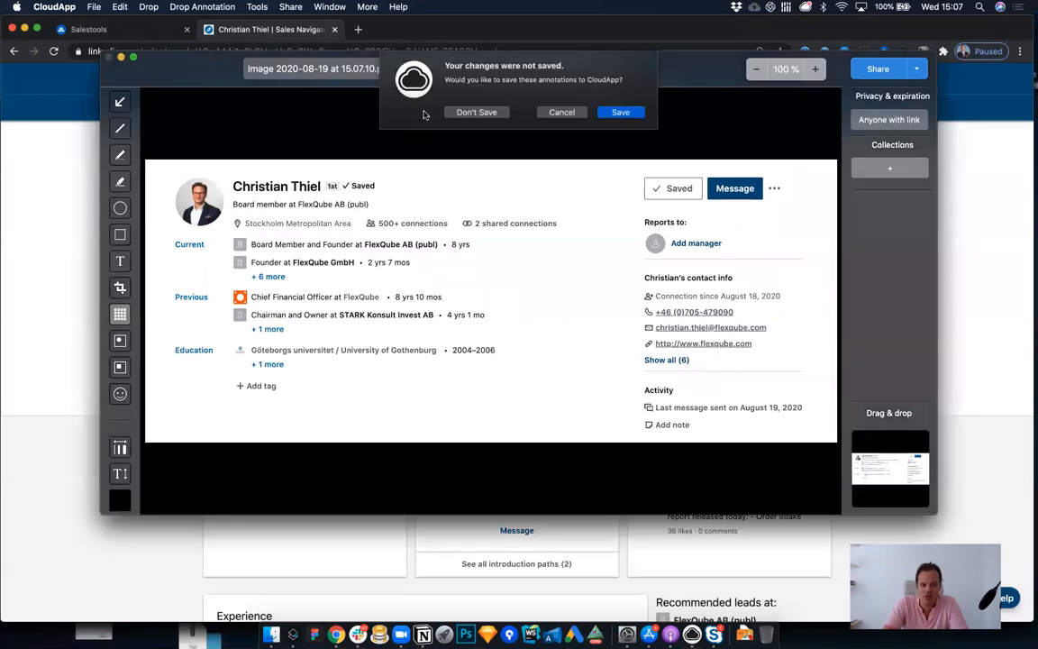
pyautogui.click(471, 109)
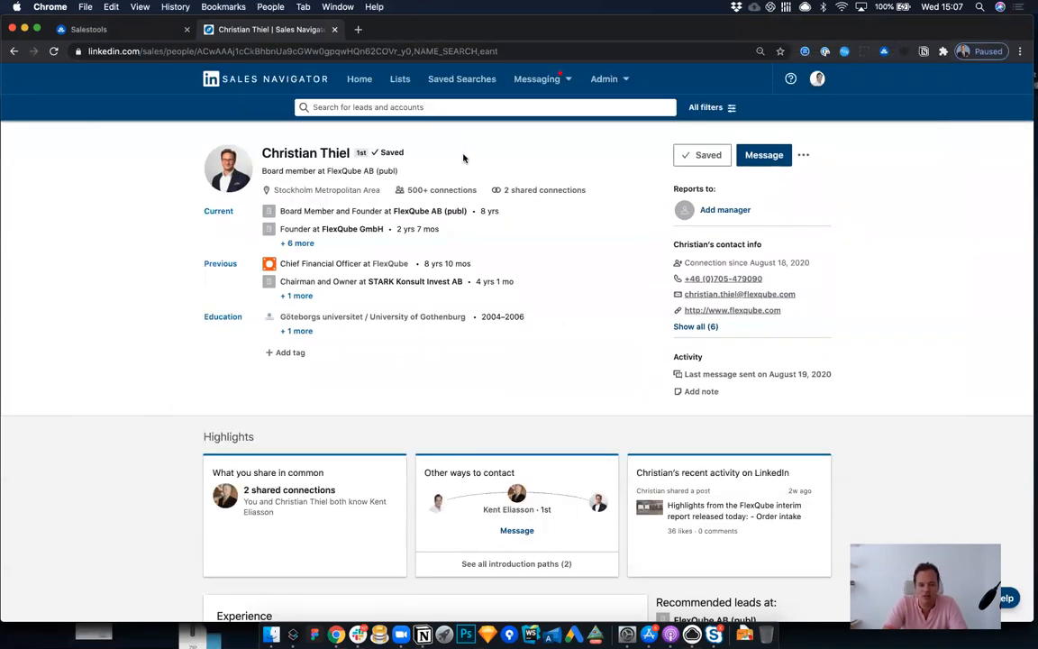
# Step: Search Sales Navigator for "vp sales" leads and filter the results to people who posted on LinkedIn in the past 30 days
pyautogui.click(398, 106)
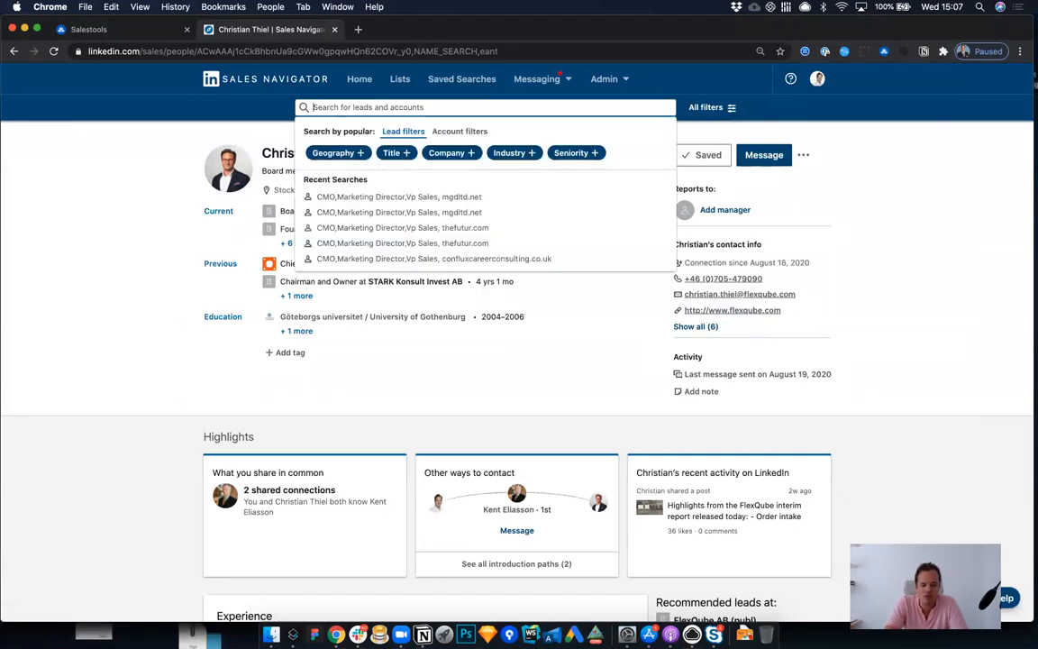
pyautogui.write('vp sales')
pyautogui.press('Return')
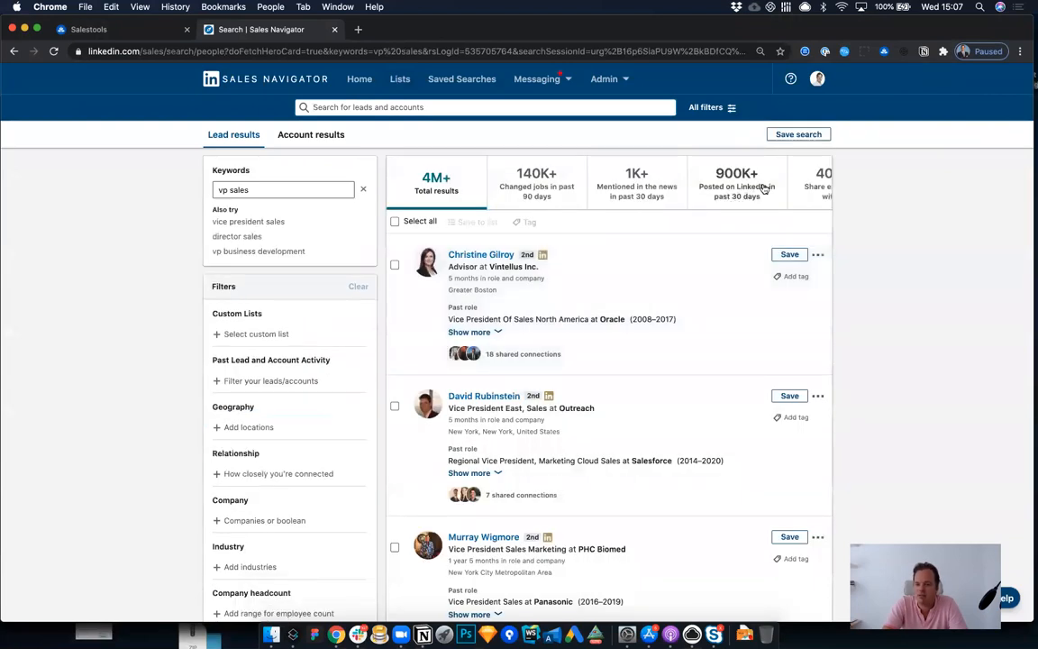
pyautogui.click(739, 187)
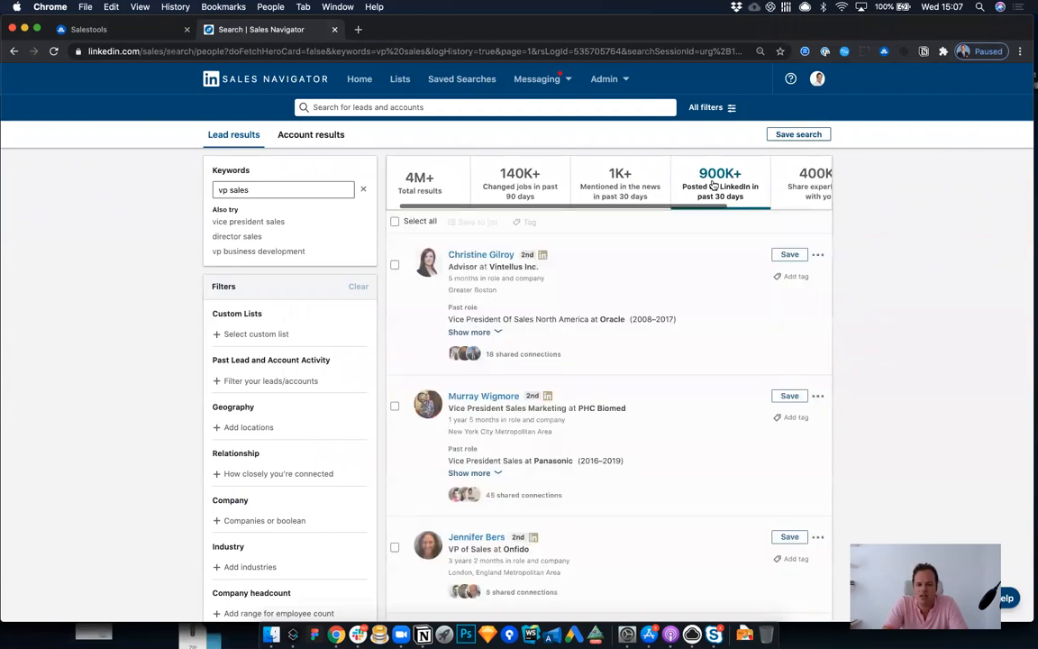
# Step: Copy the lead search URL and paste it as the search URL of a Linkedin Sales Navigator Search Extract automation in Salestools
pyautogui.click(612, 52)
pyautogui.press('super+c')
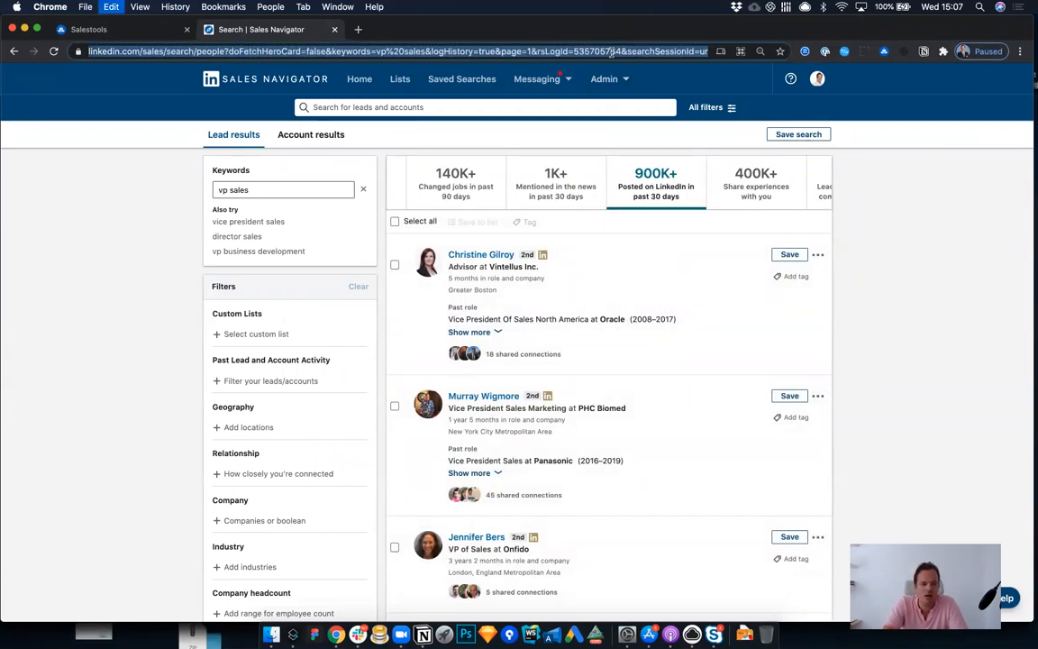
pyautogui.click(129, 28)
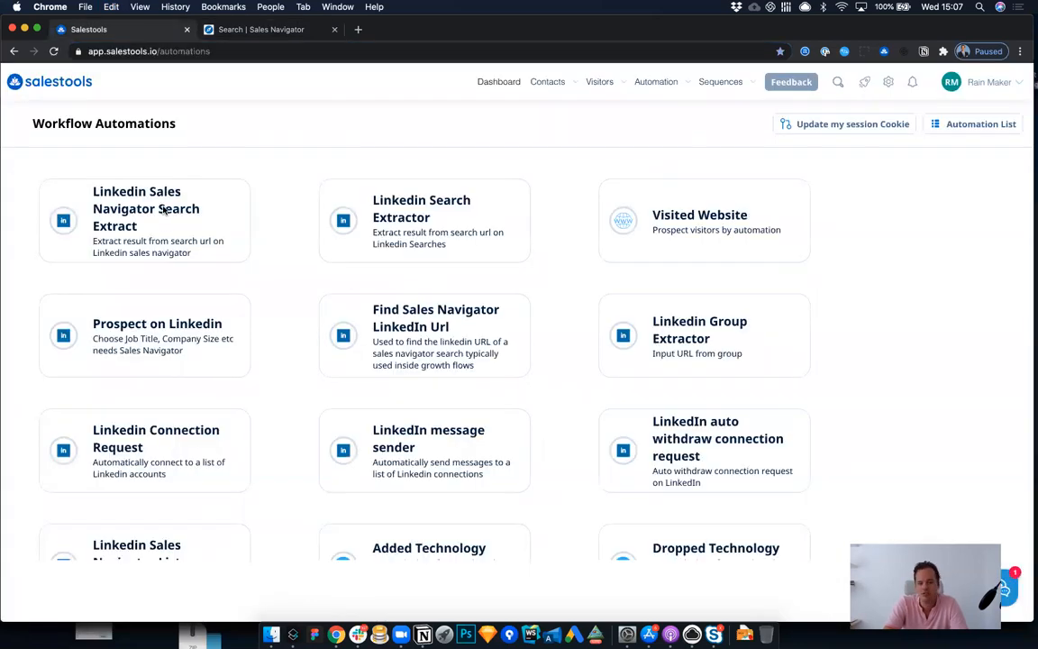
pyautogui.click(165, 209)
pyautogui.press('super+v')
# Step: Set the number of profiles to download to 500 and the tag to profilescrenshoot_vpsales
pyautogui.click(454, 280)
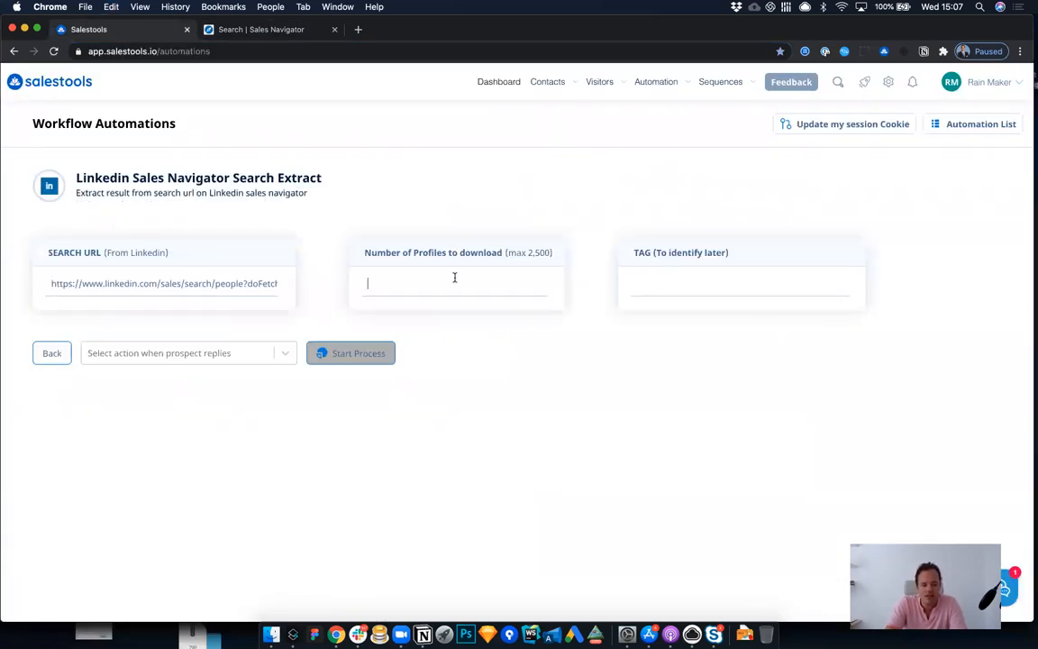
pyautogui.write('500')
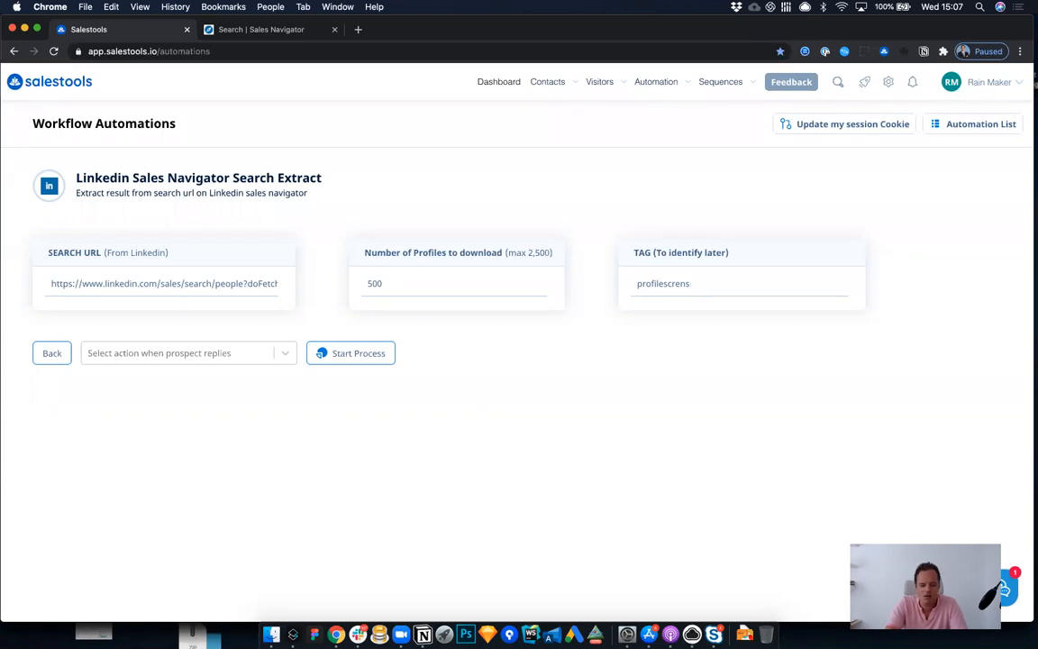
pyautogui.write('?>')
pyautogui.press('BackSpace')
pyautogui.write('vpsales')
# Step: Set the reply action to "Remove prospect on Linkedin or email reply" and start the process
pyautogui.click(220, 354)
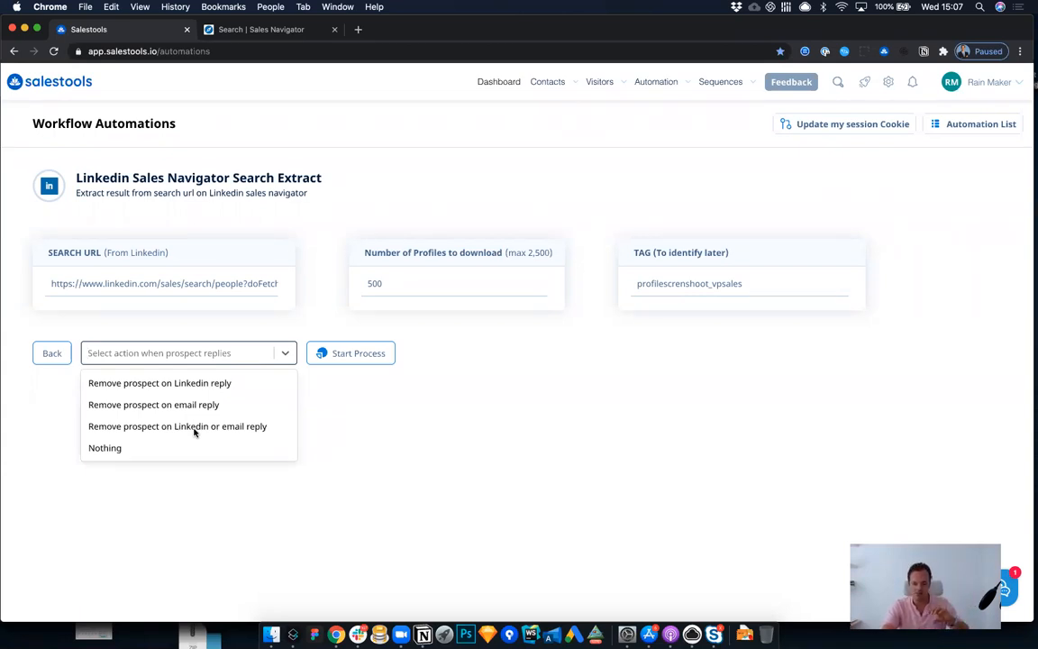
pyautogui.click(194, 430)
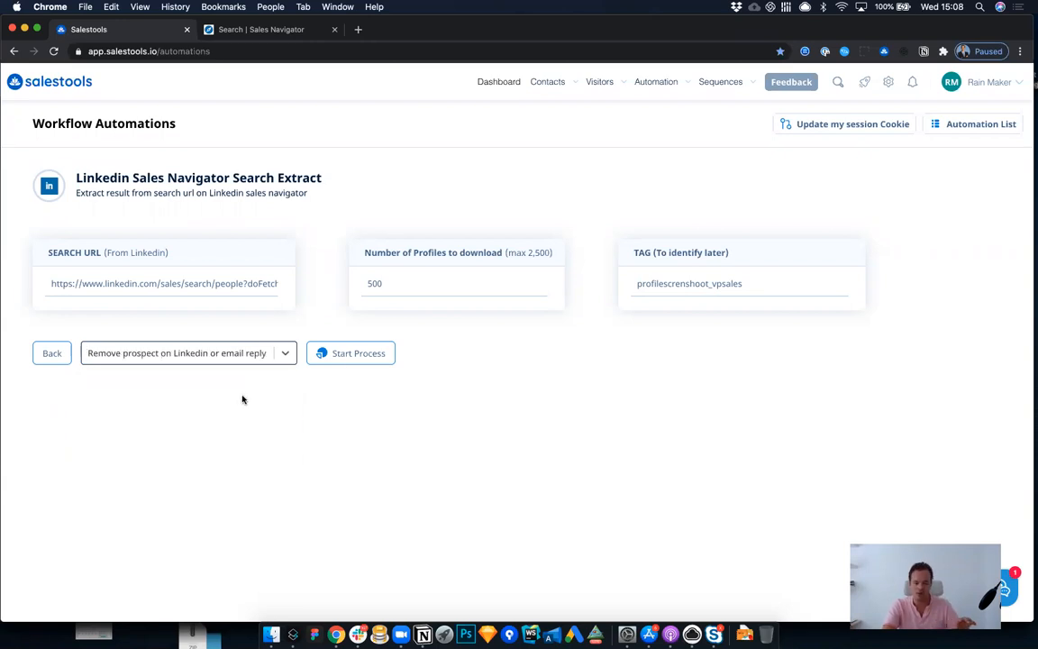
pyautogui.click(375, 354)
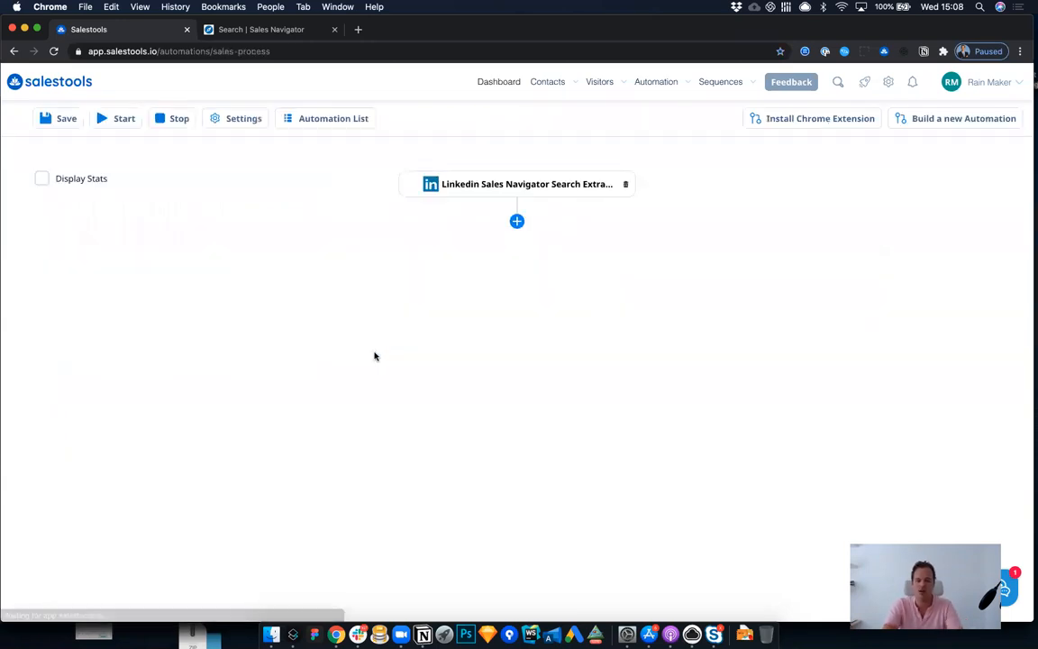
# Step: Add a Find Sales Navigator LinkedIn Url function directly after the search extract node
pyautogui.click(518, 222)
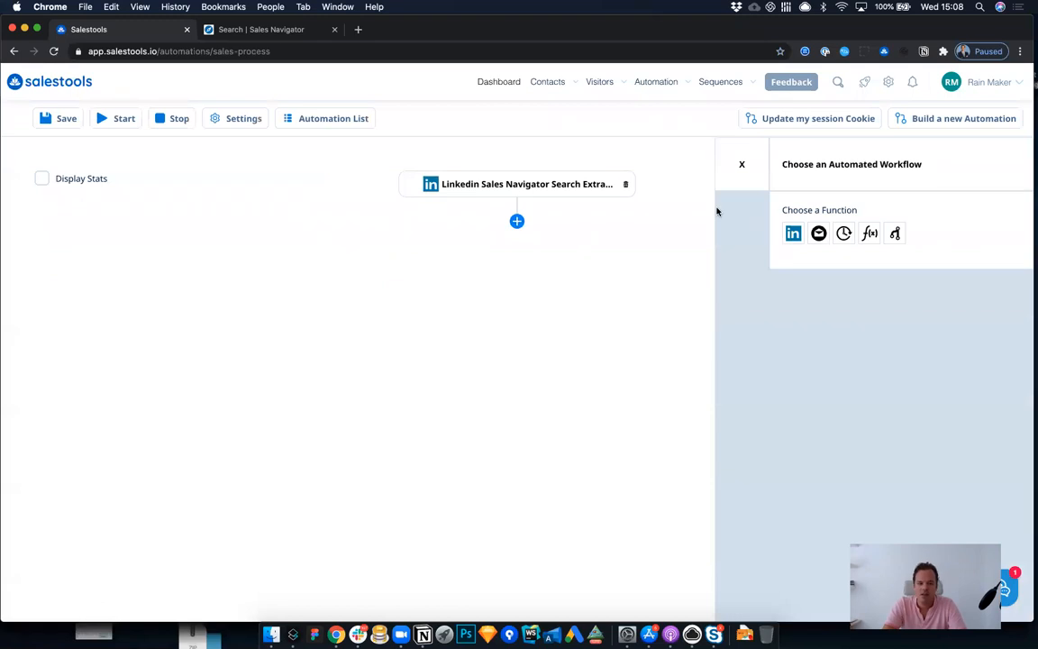
pyautogui.click(261, 30)
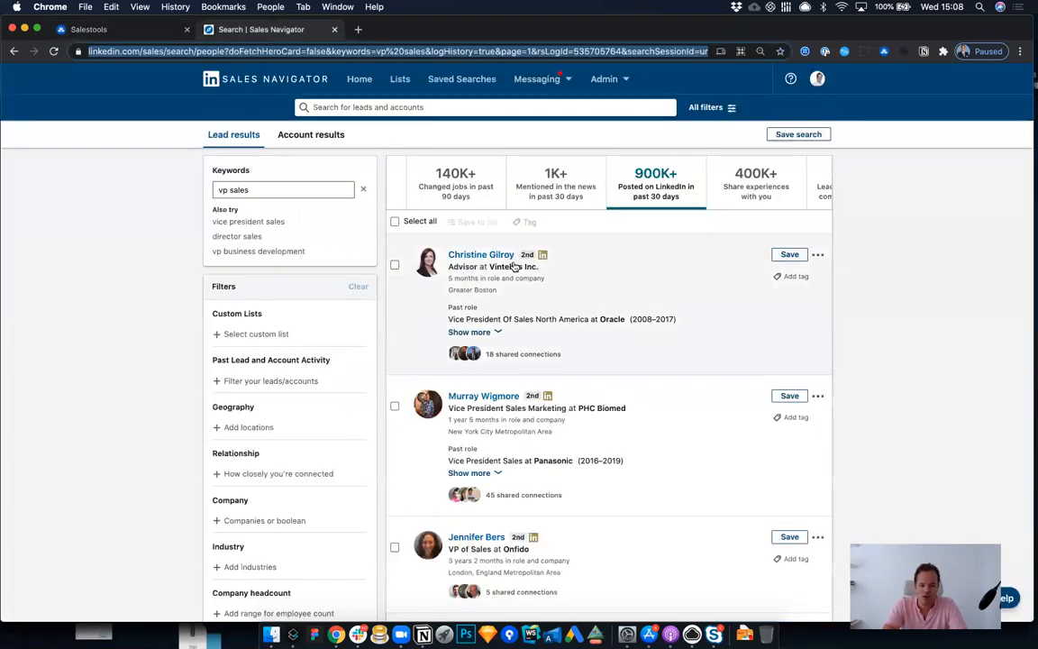
pyautogui.hotkey('ctrl', 'Tab')
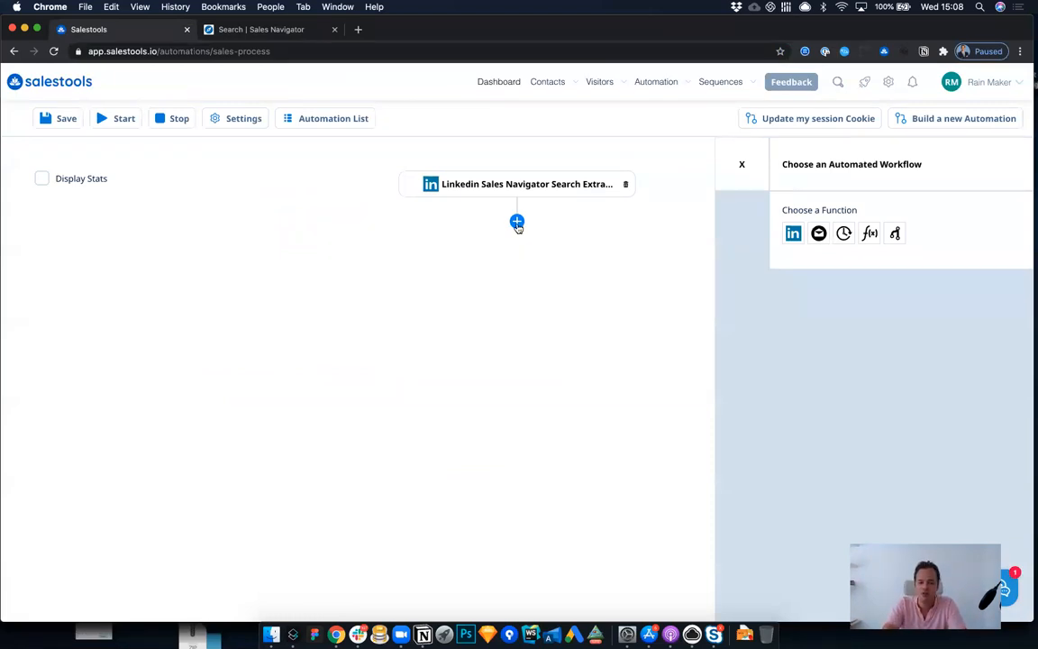
pyautogui.click(793, 234)
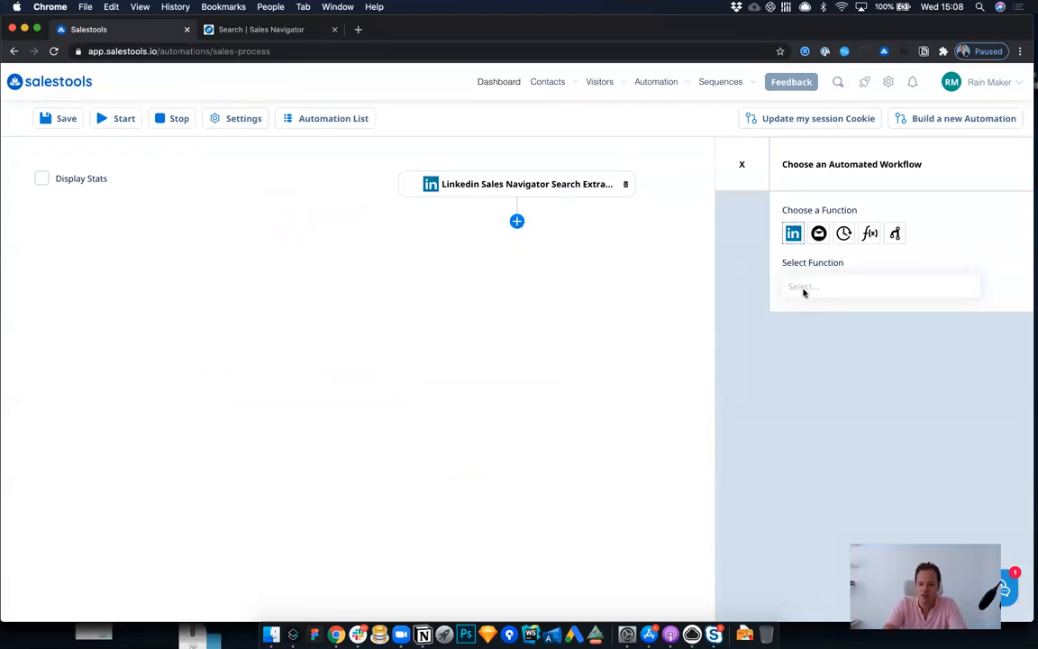
pyautogui.click(804, 288)
pyautogui.write('sale')
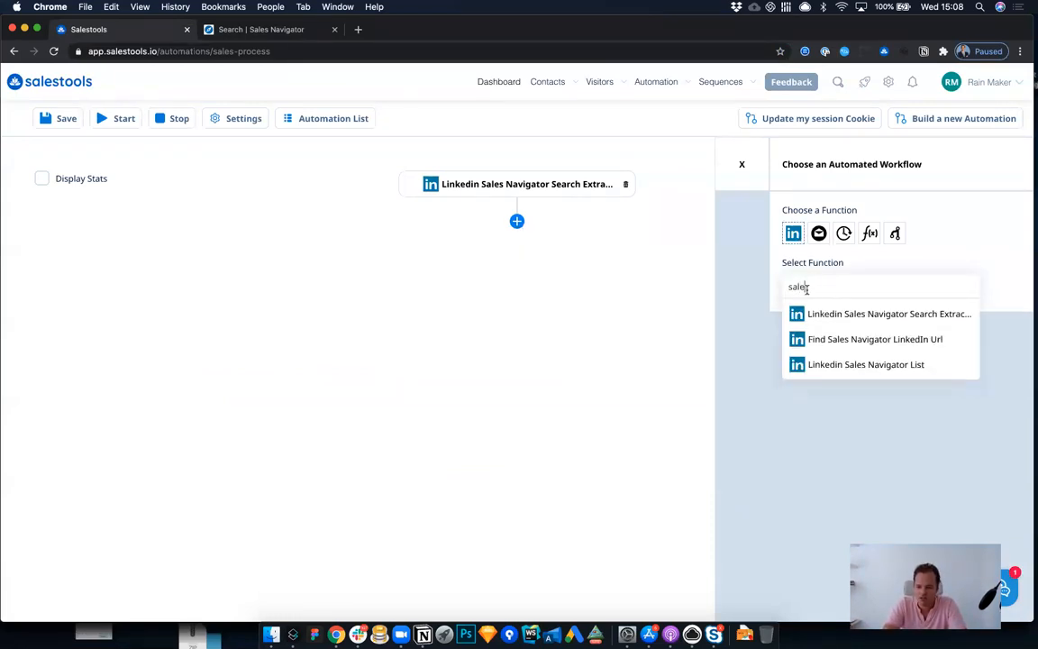
pyautogui.click(872, 341)
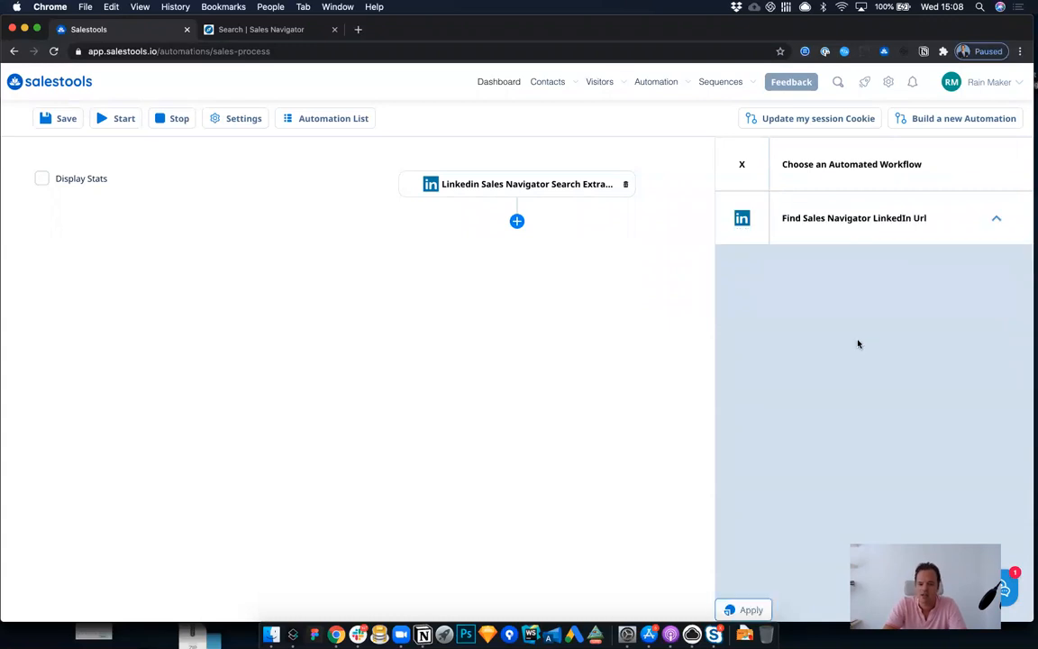
pyautogui.click(755, 608)
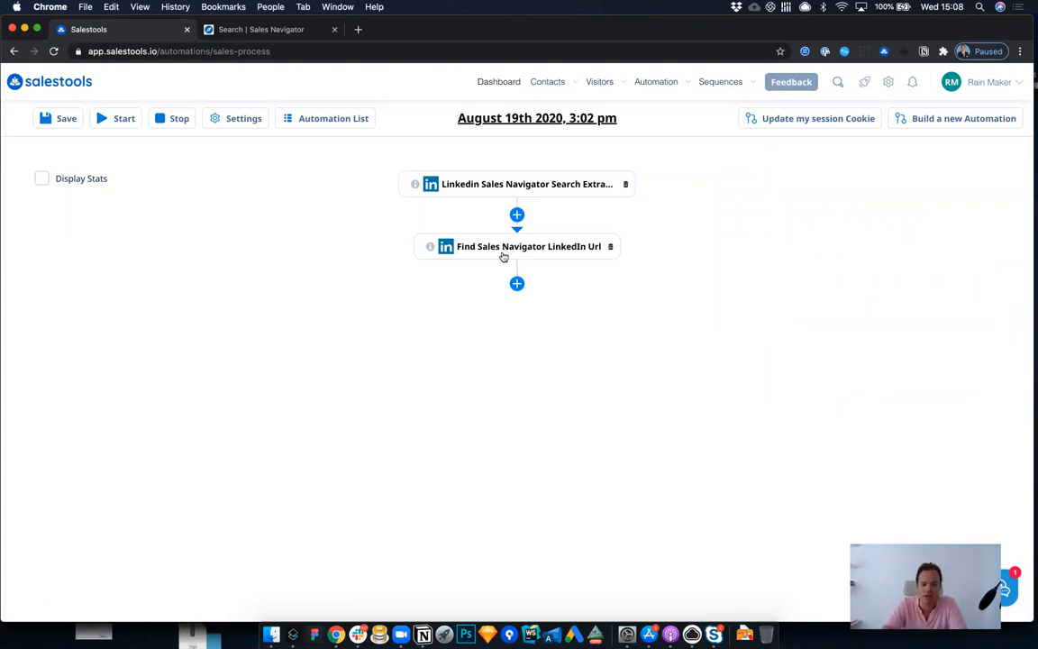
# Step: Try adding an Email Verified condition below the Find Sales Navigator LinkedIn Url node, and remove both nodes from the workflow
pyautogui.click(517, 284)
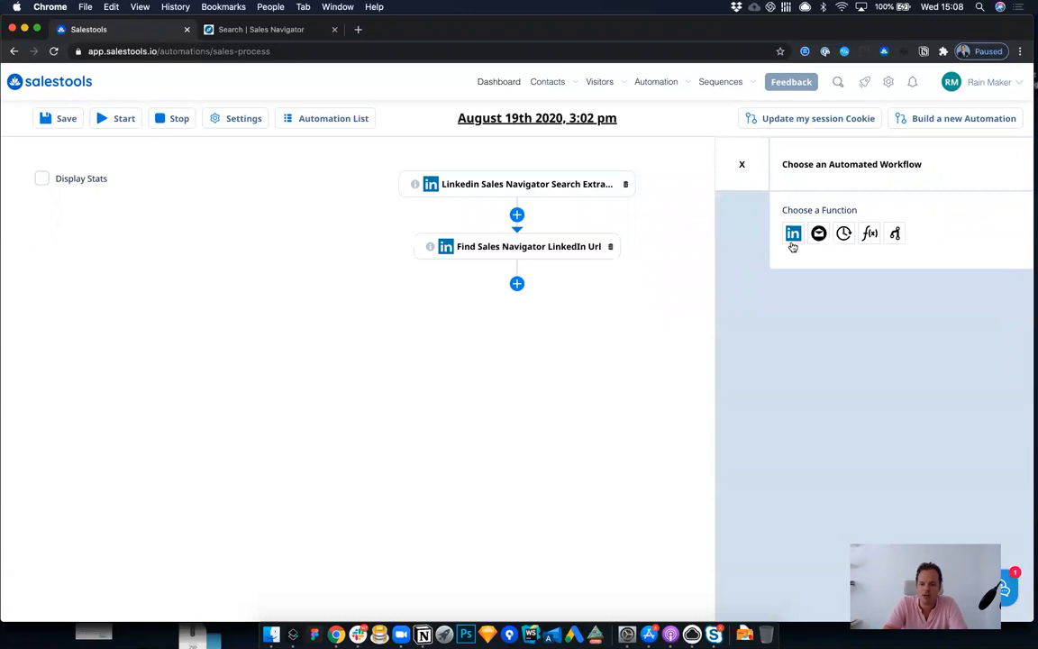
pyautogui.click(792, 236)
pyautogui.click(894, 235)
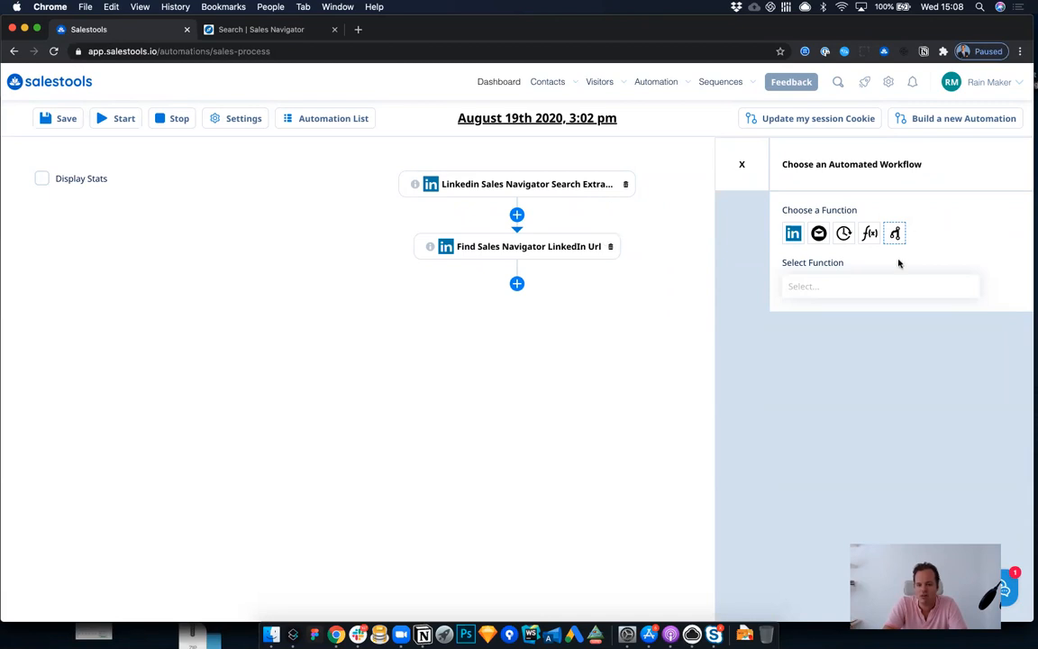
pyautogui.click(873, 288)
pyautogui.click(862, 312)
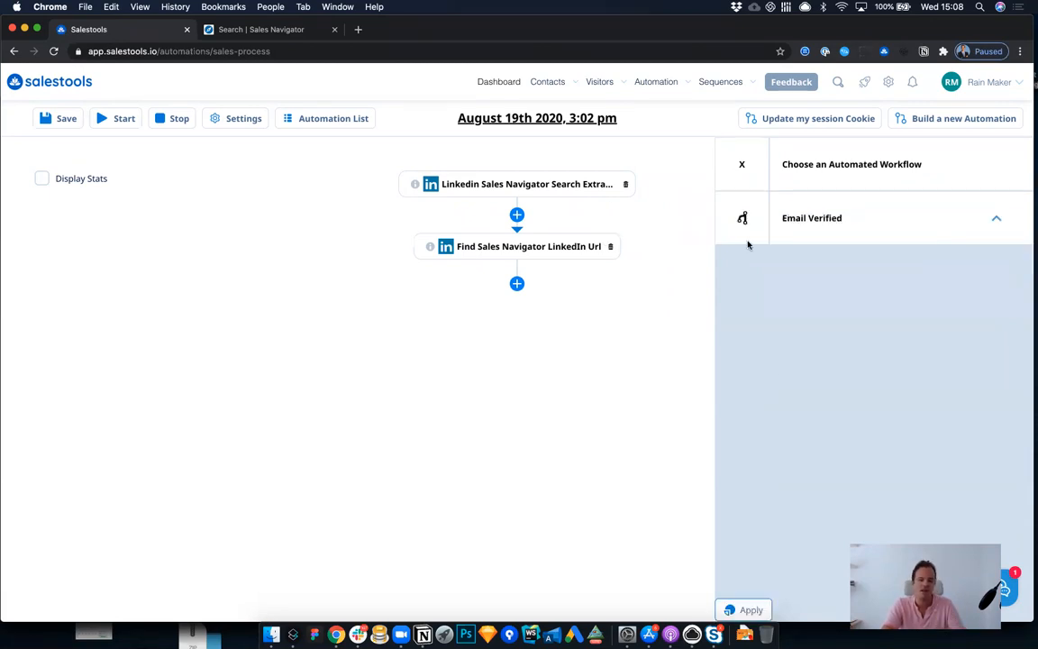
pyautogui.click(741, 610)
pyautogui.click(568, 375)
# Step: Add an Email Verified condition directly after the Linkedin Sales Navigator Search Extract node
pyautogui.click(517, 221)
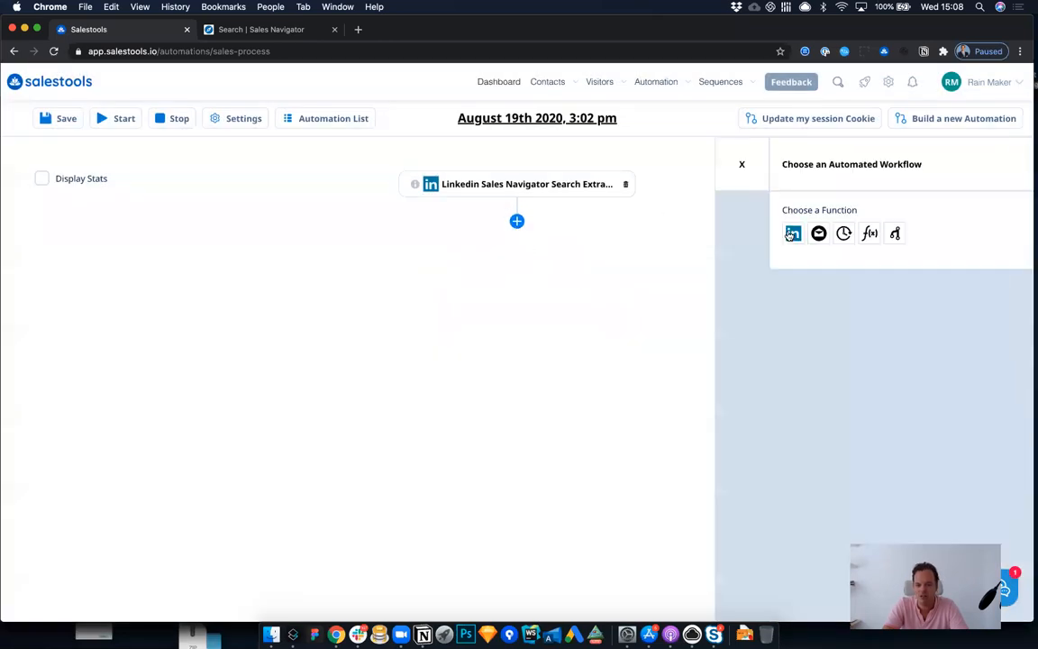
pyautogui.click(896, 234)
pyautogui.click(835, 299)
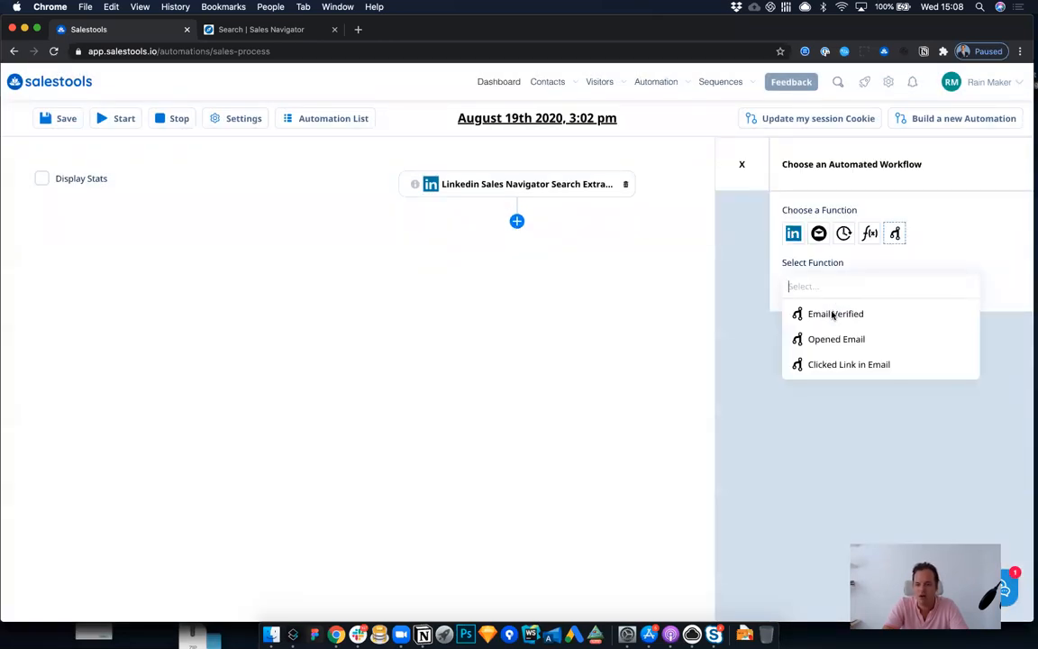
pyautogui.click(802, 311)
pyautogui.click(745, 609)
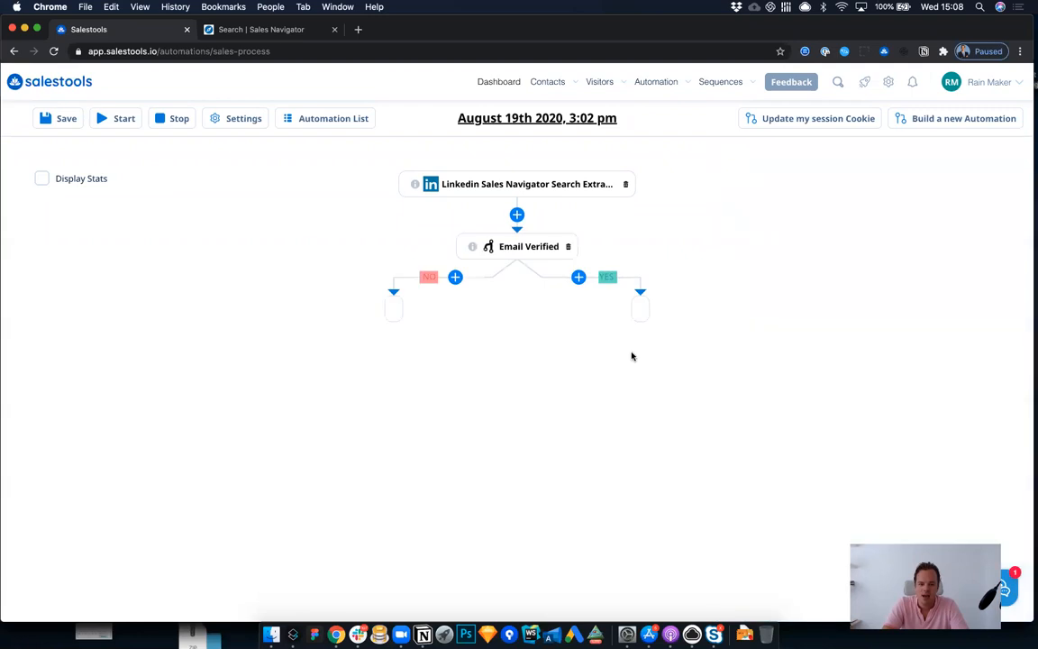
# Step: Add a Find Sales Navigator LinkedIn Url function to the YES branch of the Email Verified condition
pyautogui.click(578, 276)
pyautogui.click(793, 233)
pyautogui.click(795, 283)
pyautogui.write('sales')
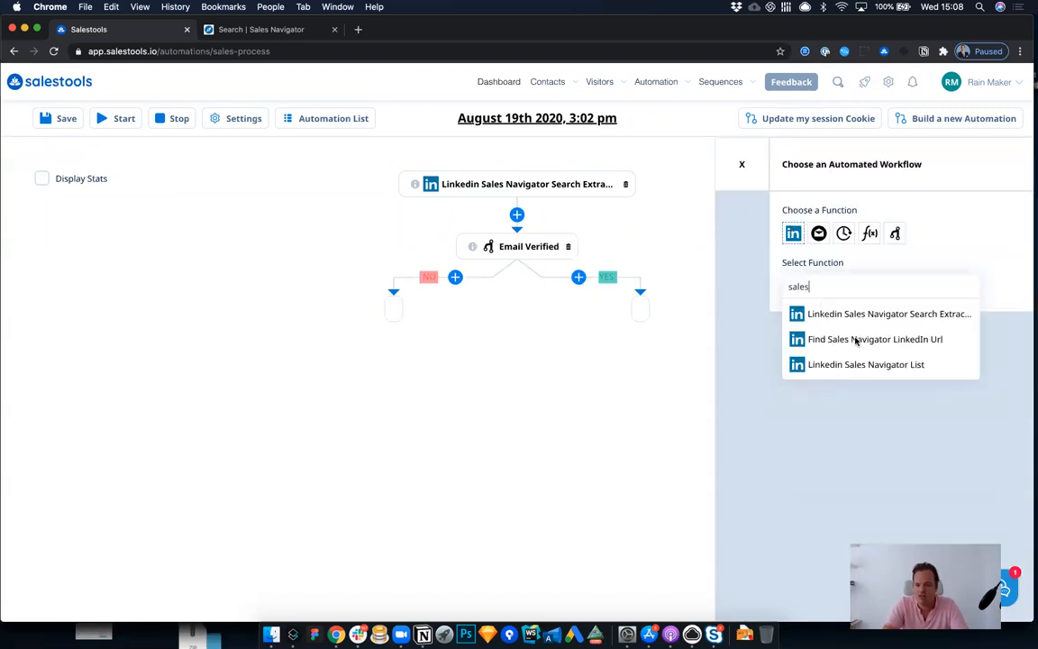
pyautogui.click(857, 341)
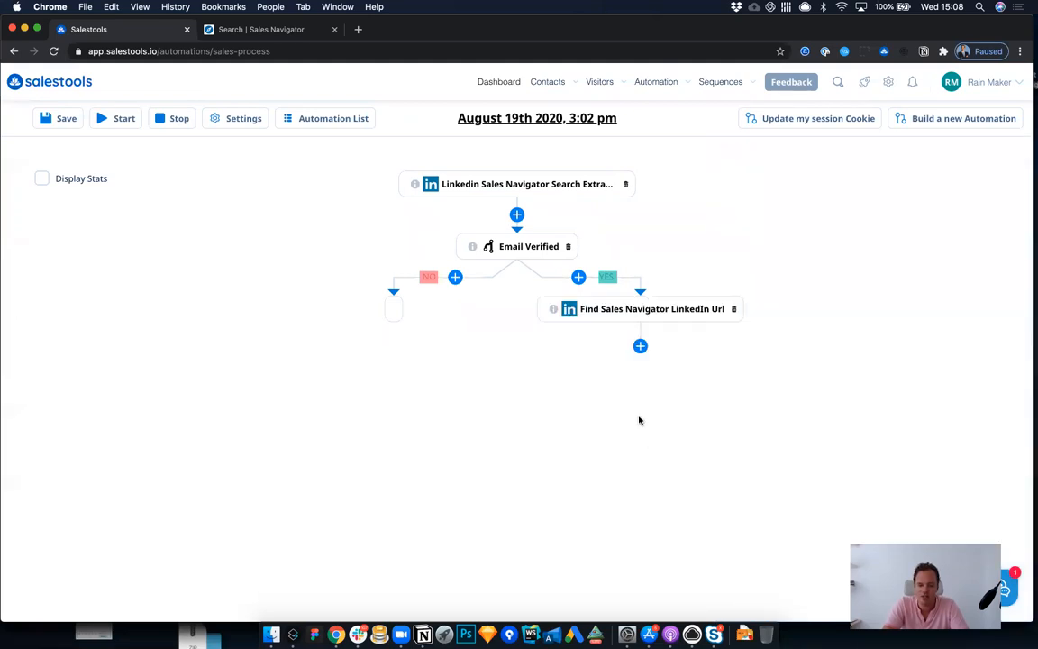
# Step: Add a Linkedin Profile Screenshot function below the Find Sales Navigator LinkedIn Url node
pyautogui.click(640, 346)
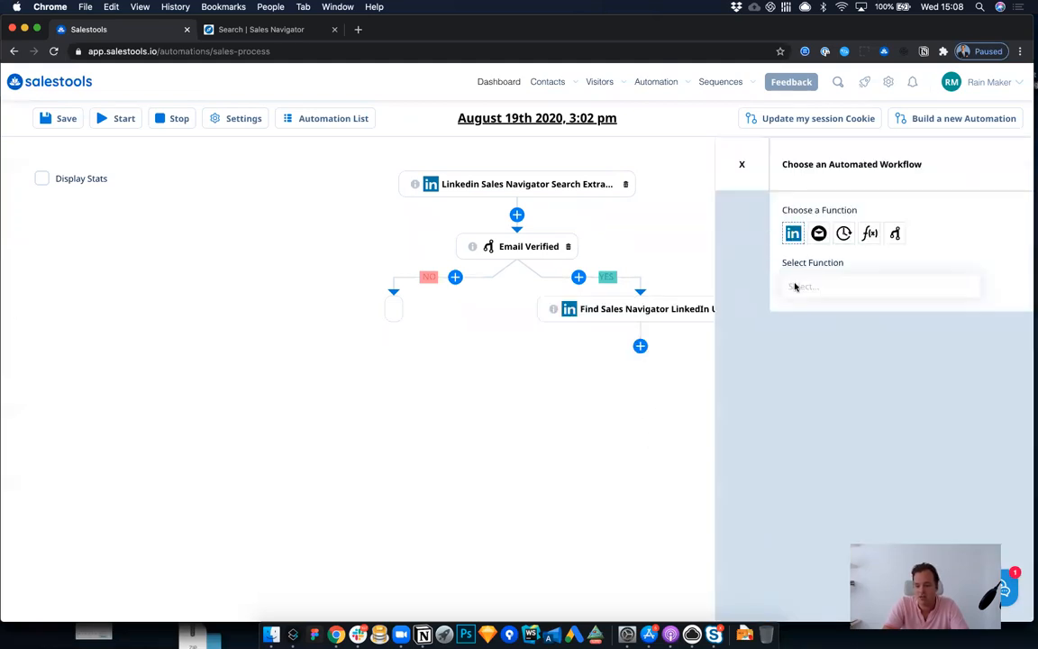
pyautogui.click(795, 286)
pyautogui.write('profil')
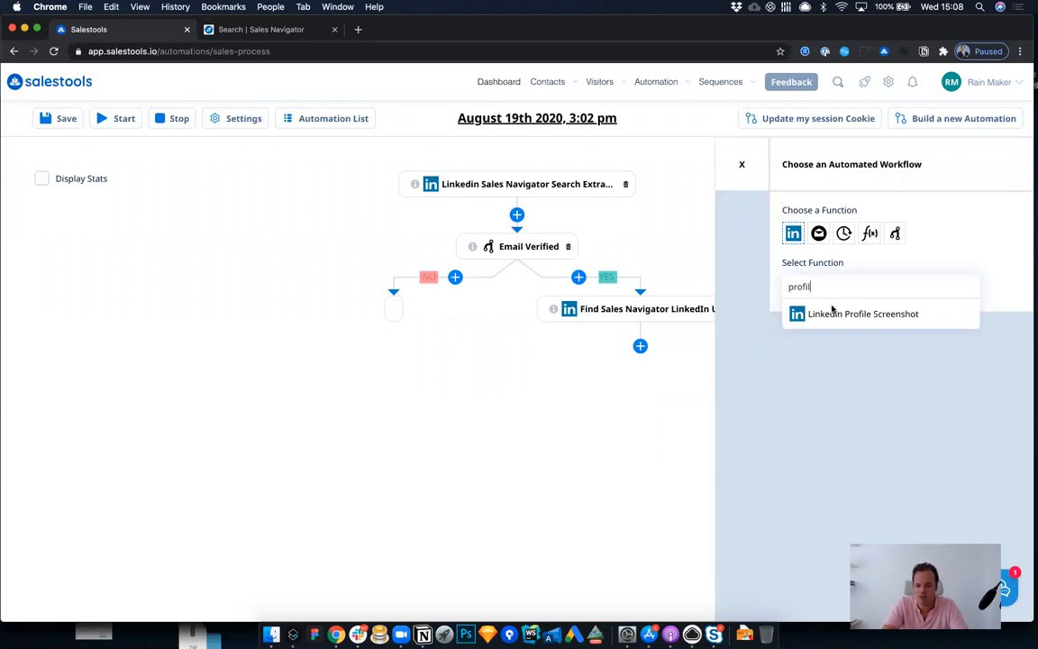
pyautogui.click(834, 312)
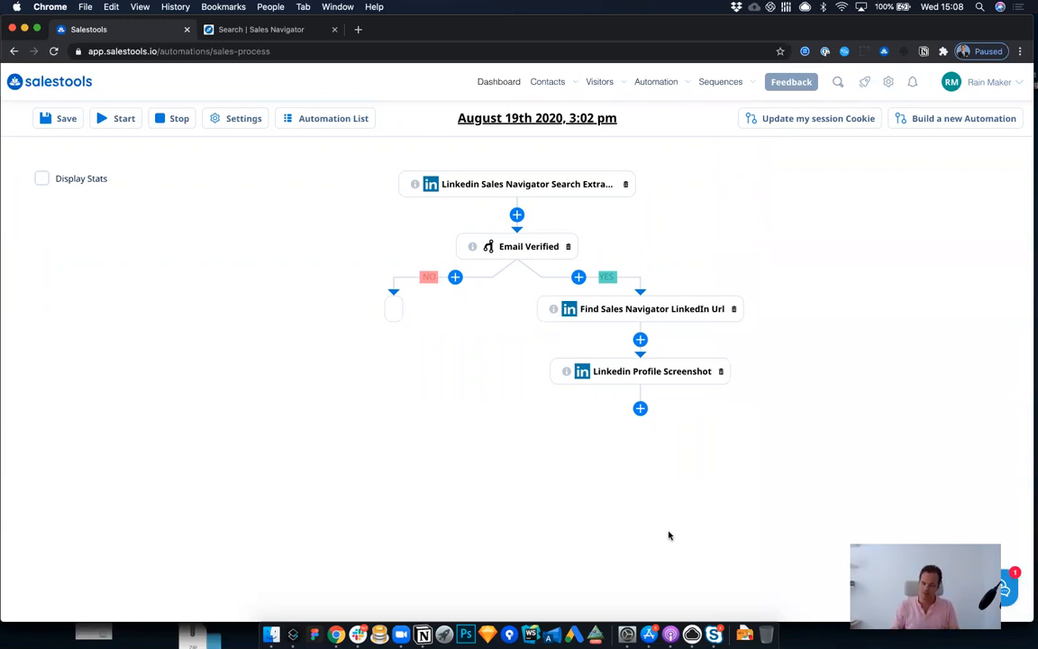
pyautogui.click(677, 83)
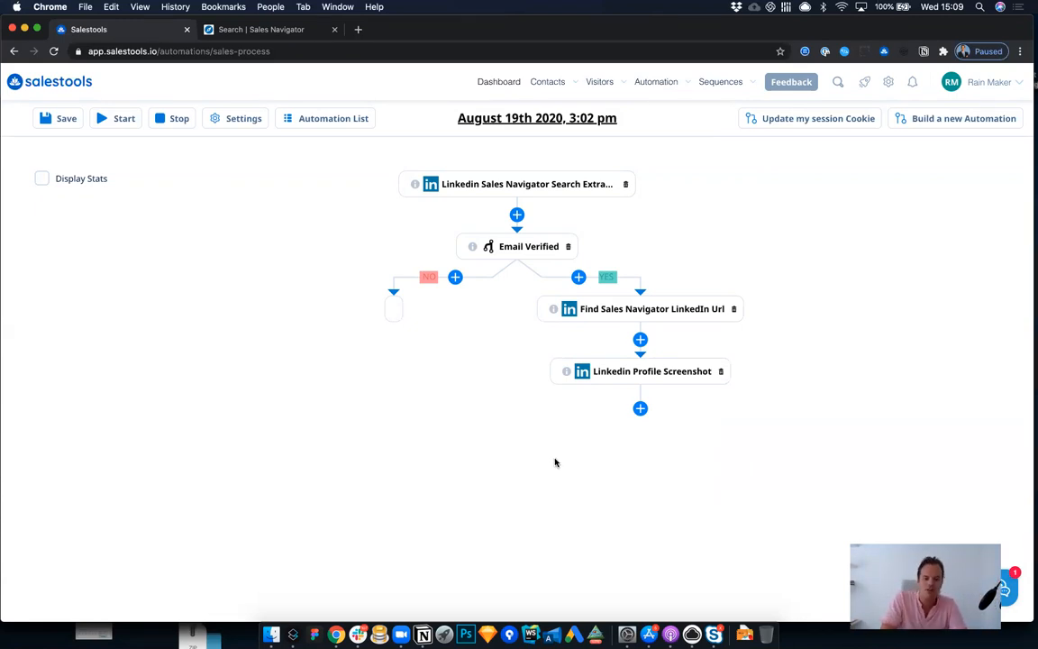
# Step: Add the Email Template Image Personalization below the Linkedin Profile Screenshot node, sending from the available mailbox
pyautogui.click(639, 408)
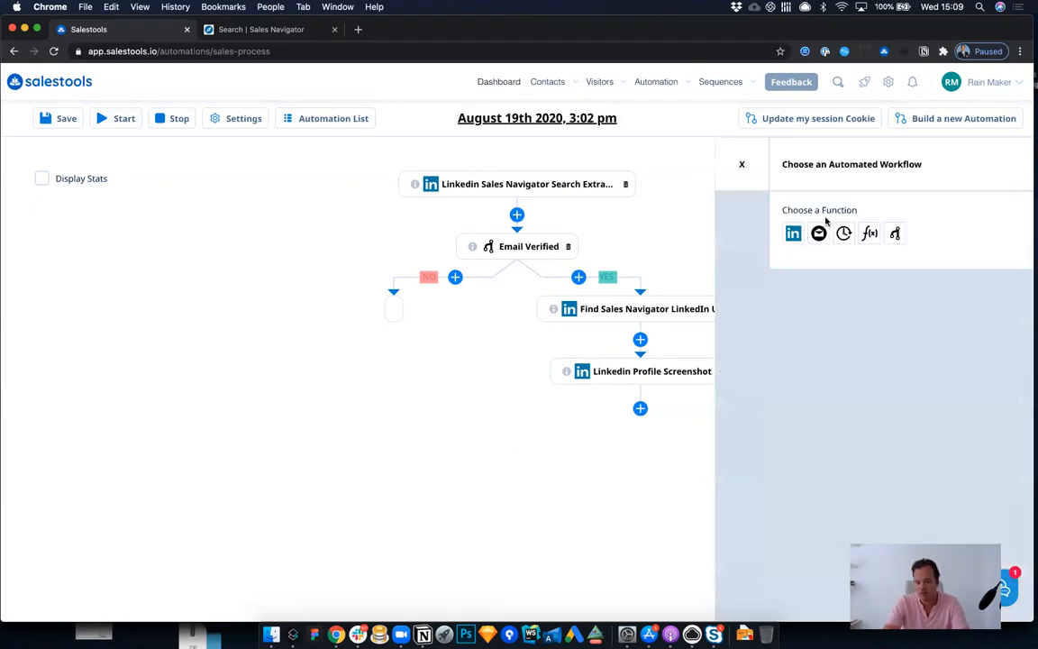
pyautogui.click(818, 233)
pyautogui.click(817, 290)
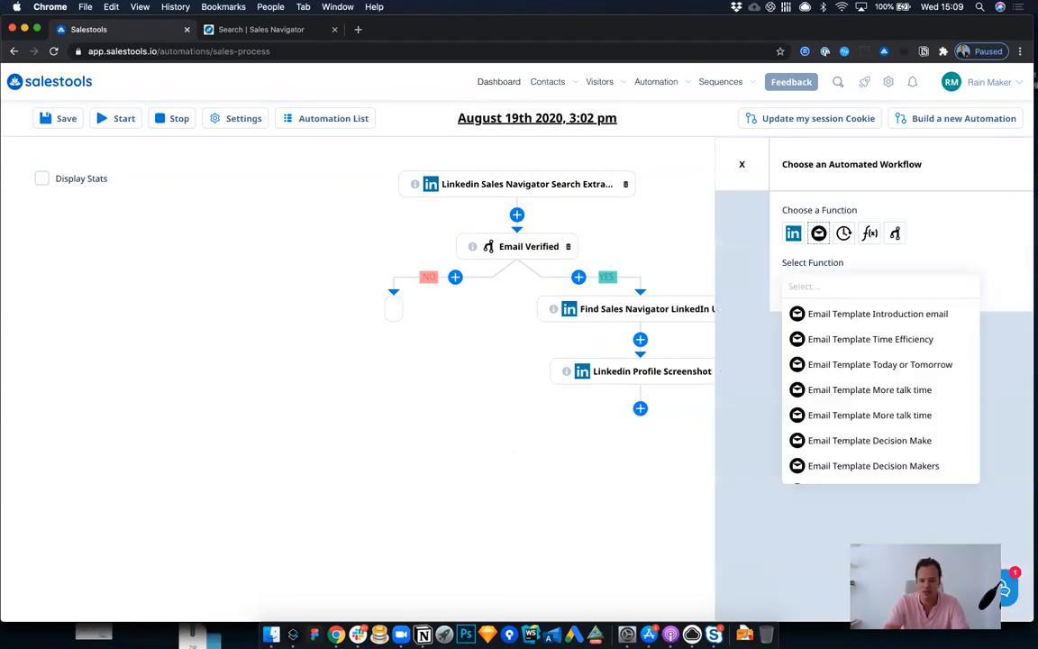
pyautogui.write('image')
pyautogui.click(856, 313)
pyautogui.click(839, 347)
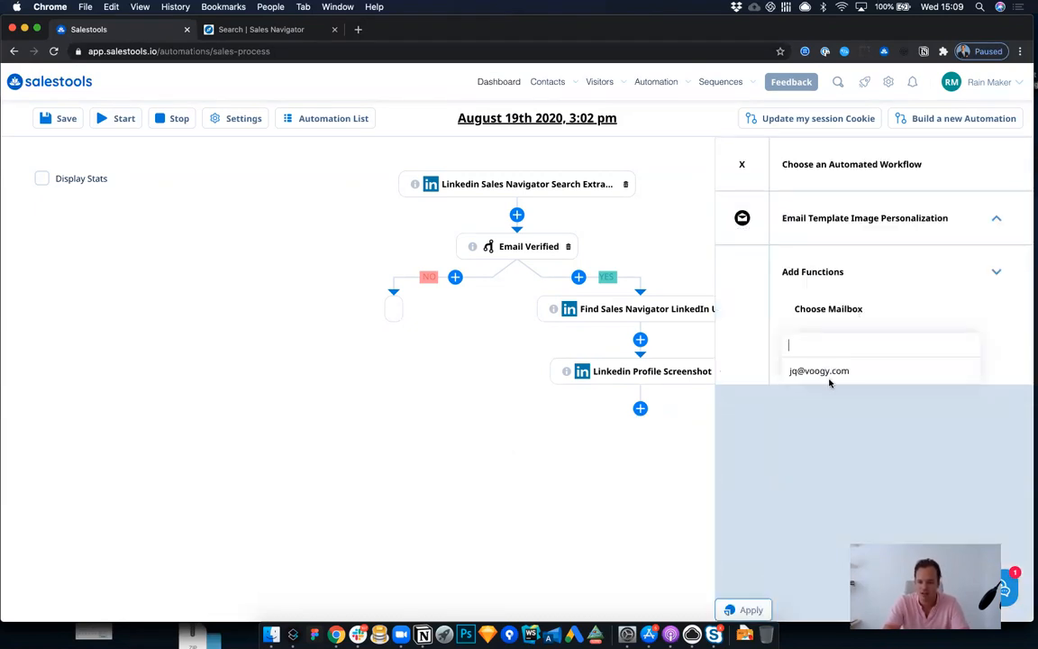
pyautogui.click(821, 371)
pyautogui.click(748, 609)
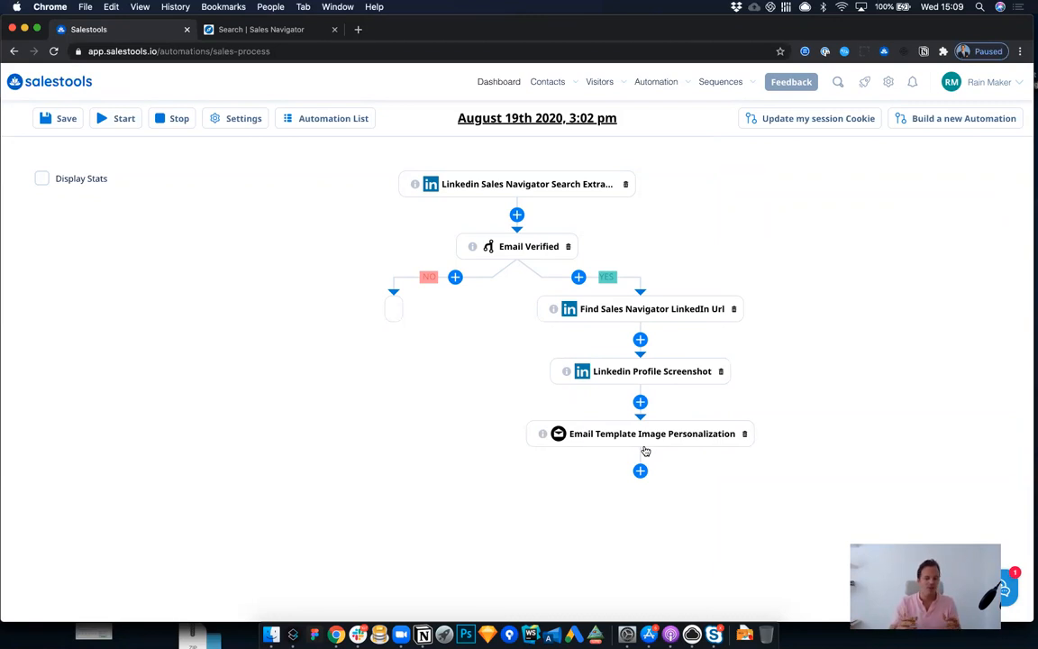
# Step: Start adding a function below the Email Template Image Personalization node and try searching for "messa", clearing the search again
pyautogui.click(640, 470)
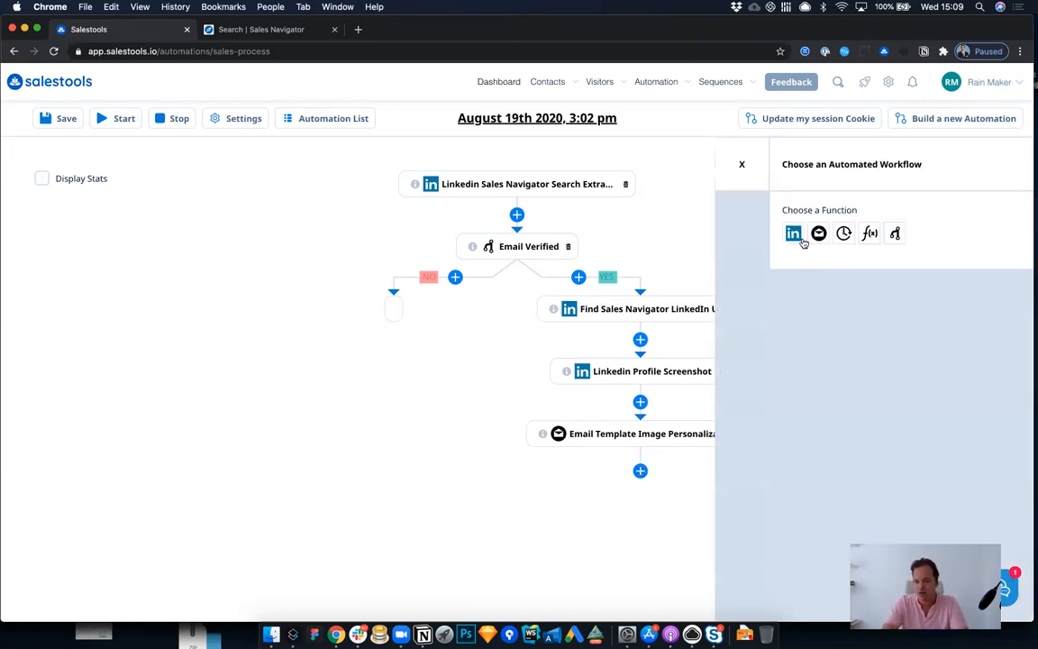
pyautogui.click(816, 289)
pyautogui.write('messa')
pyautogui.press('super+a')
pyautogui.press('BackSpace')
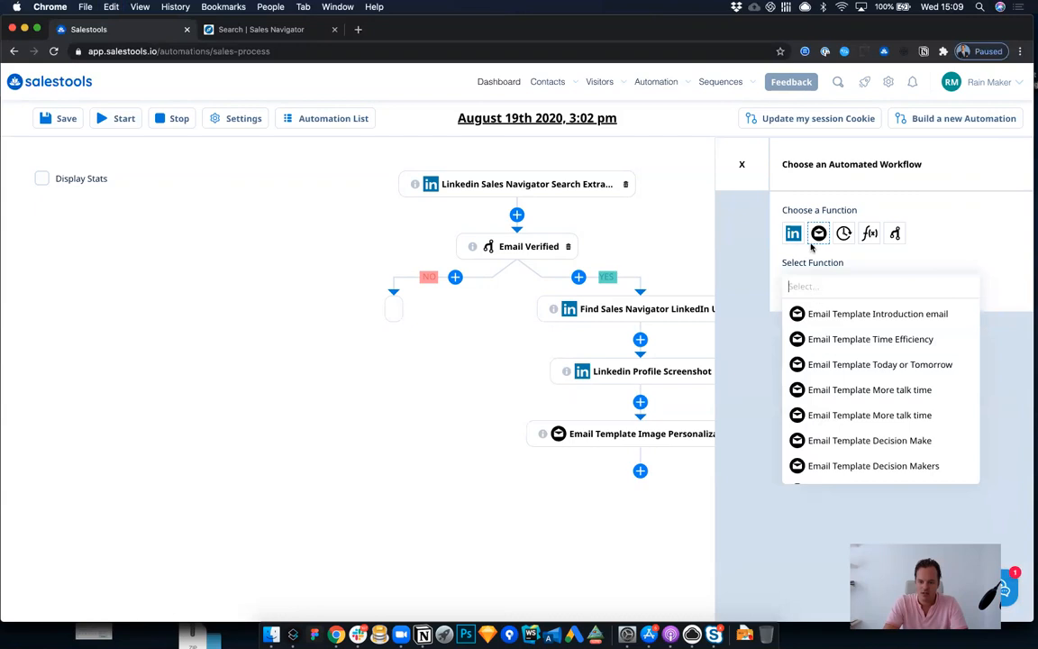
# Step: Add a Delay of 2 Days below the Email Template Image Personalization node
pyautogui.click(843, 233)
pyautogui.click(831, 287)
pyautogui.click(813, 311)
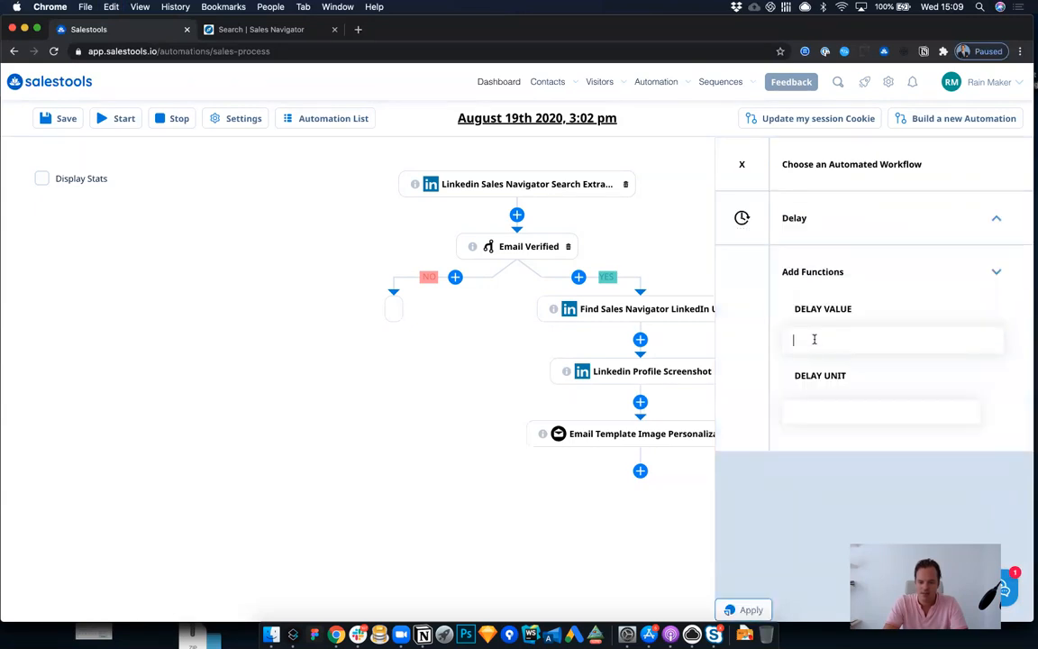
pyautogui.click(834, 407)
pyautogui.click(808, 480)
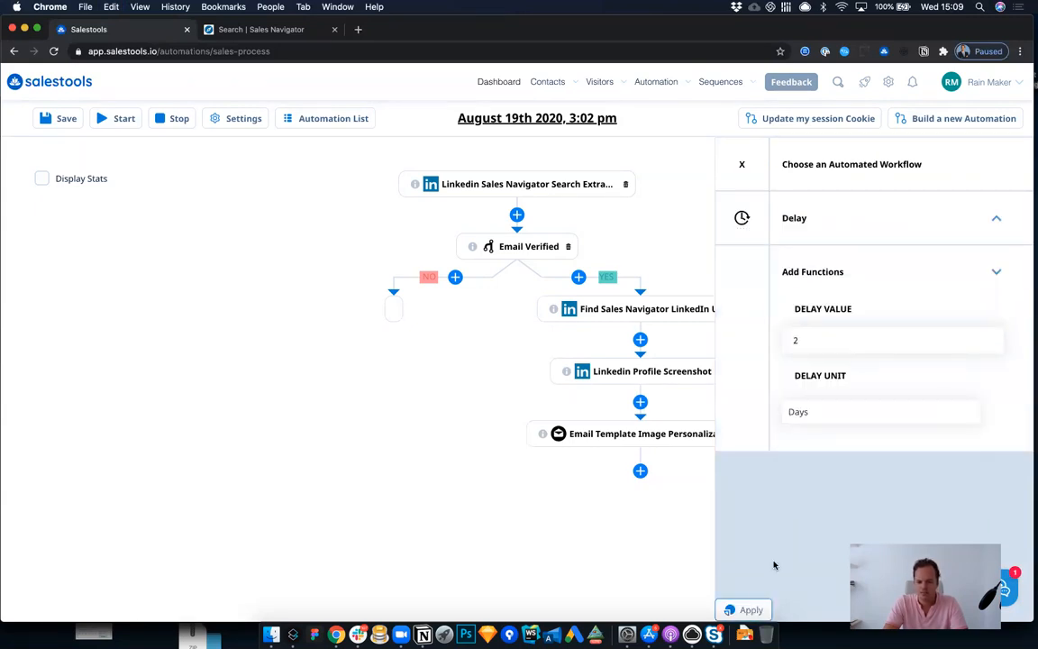
pyautogui.click(750, 609)
# Step: Choose a Linkedin Message Sender function to follow the Delay node
pyautogui.scroll(-1, 685, 441)
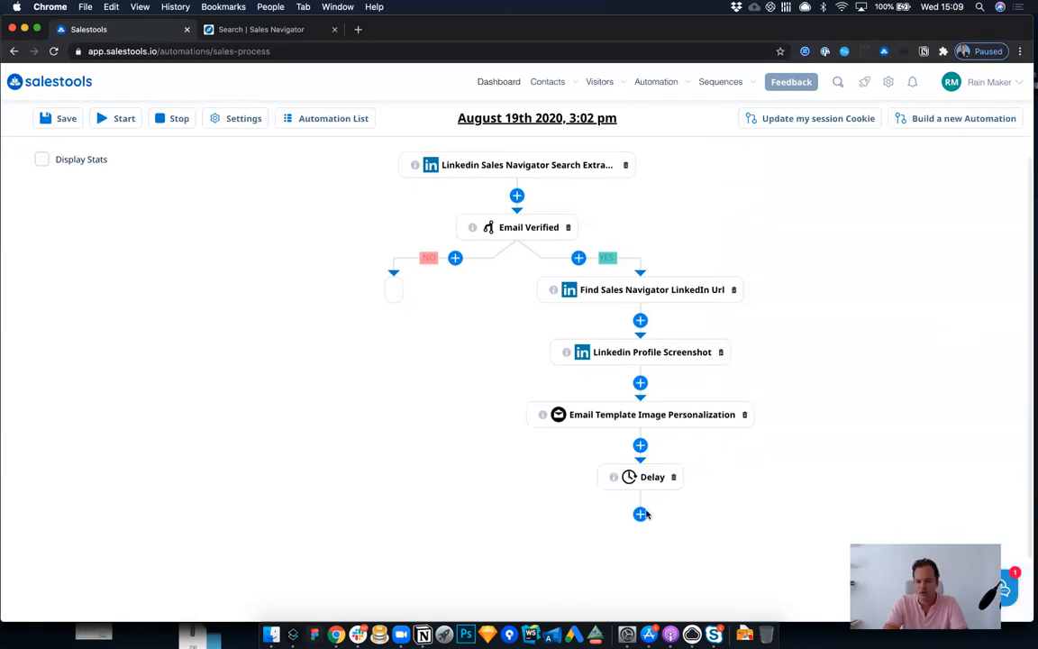
pyautogui.click(793, 234)
pyautogui.click(802, 287)
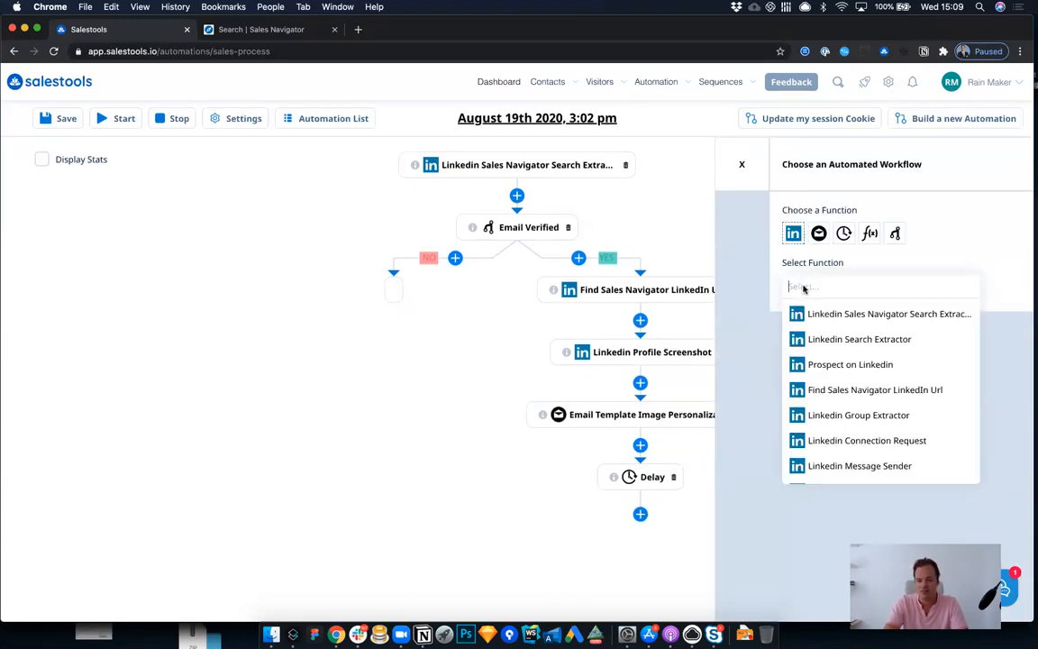
pyautogui.write('mes')
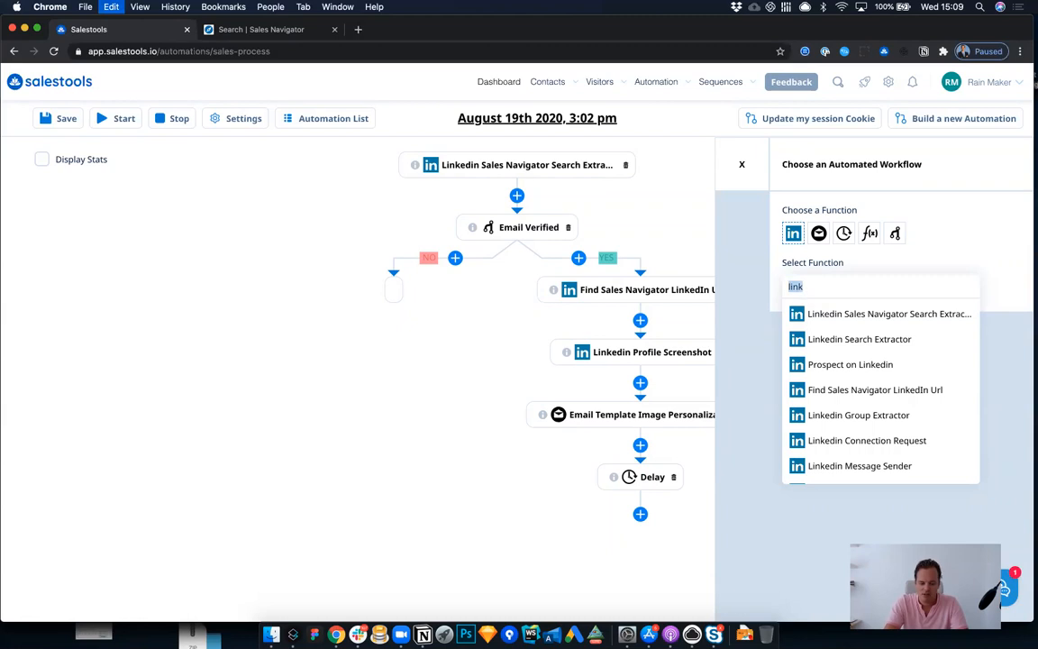
pyautogui.click(831, 313)
# Step: Write the LinkedIn message "Hi #first_name, Just sent an email over 2 days." using the first name variable, and apply the function
pyautogui.click(827, 371)
pyautogui.write('Hi')
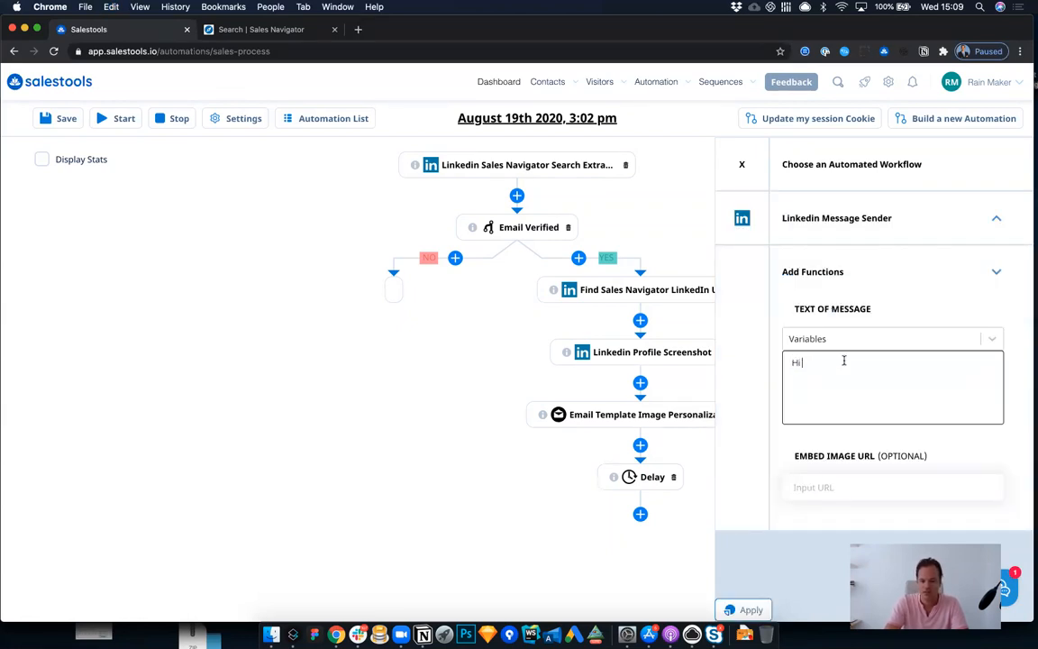
pyautogui.click(865, 339)
pyautogui.click(859, 367)
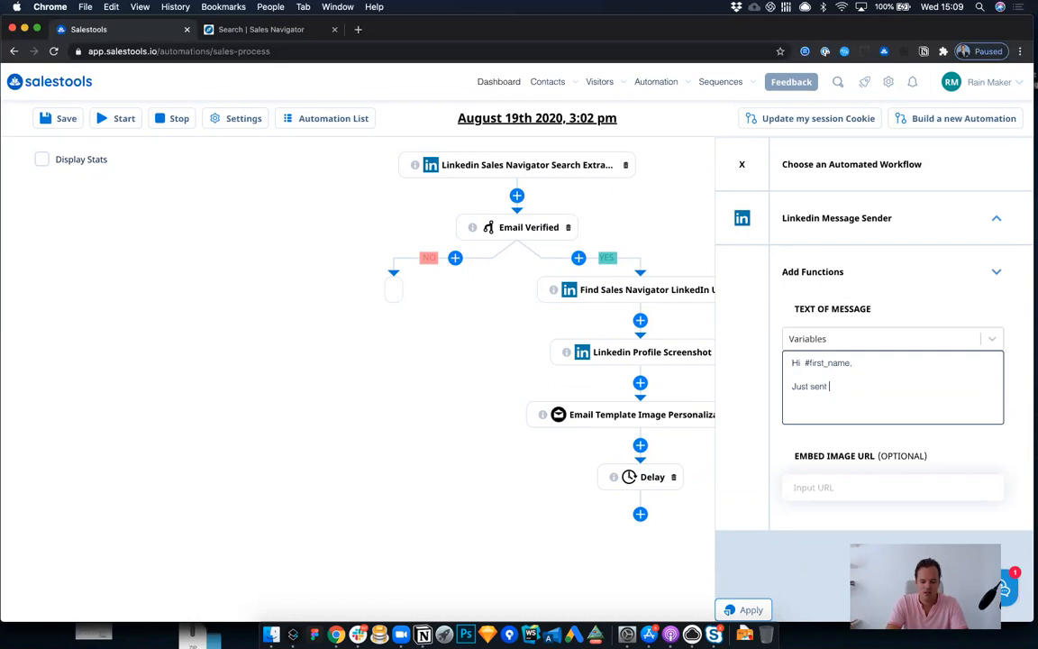
pyautogui.write('email over 2 days, won')
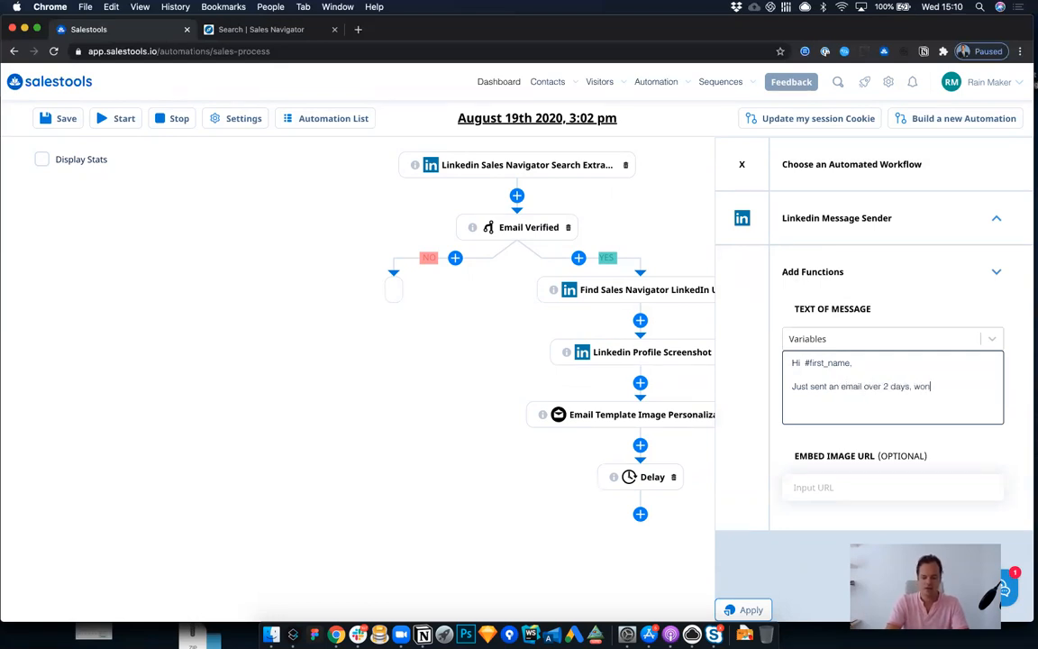
pyautogui.write('d')
pyautogui.press('BackSpace')
pyautogui.press('BackSpace')
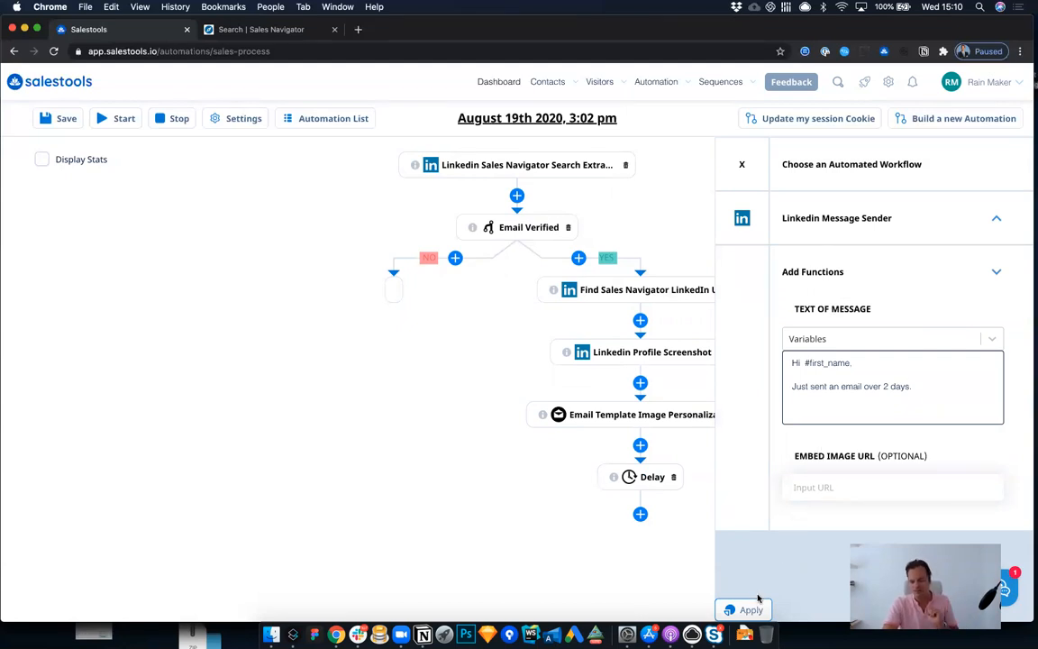
pyautogui.click(735, 609)
# Step: Add a Delay of 3 Days below the Linkedin Message Sender node
pyautogui.scroll(-2, 643, 504)
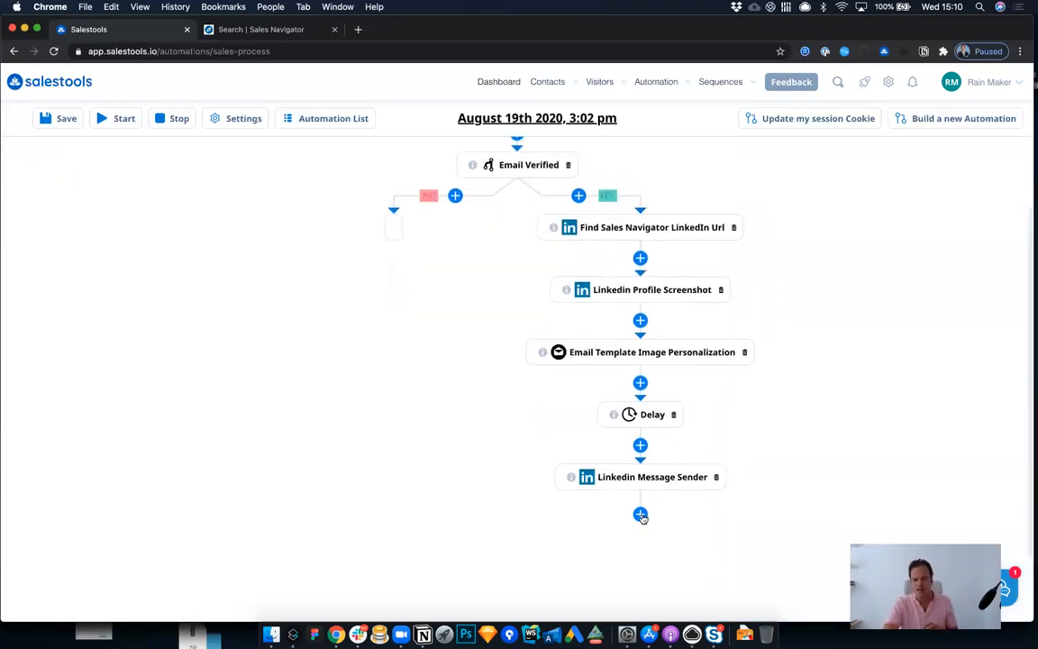
pyautogui.click(640, 515)
pyautogui.click(844, 287)
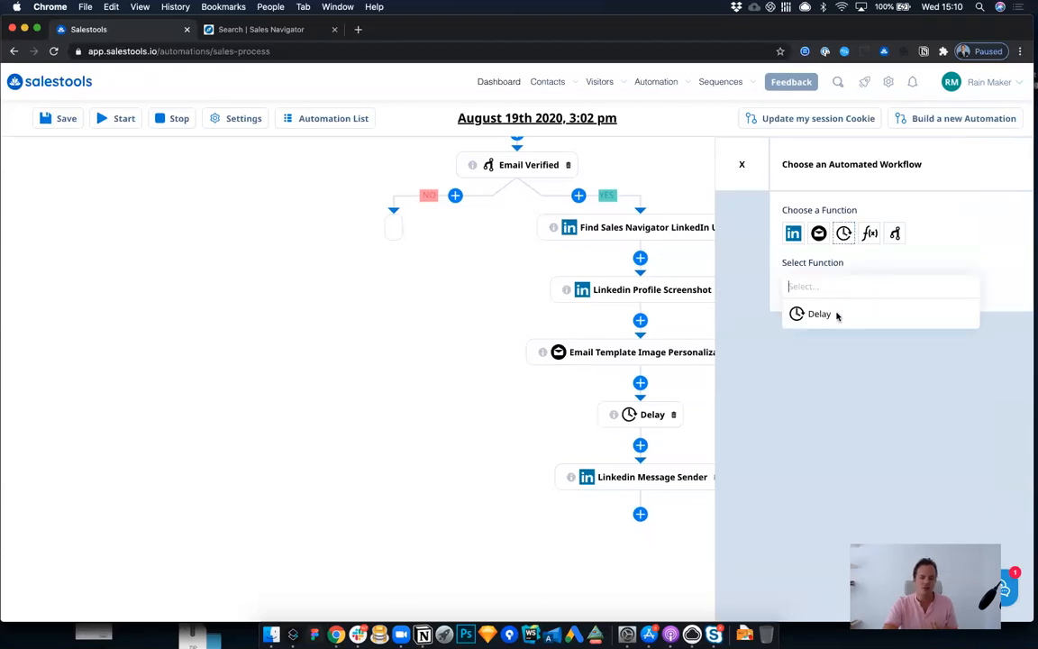
pyautogui.click(836, 315)
pyautogui.click(829, 330)
pyautogui.write('3')
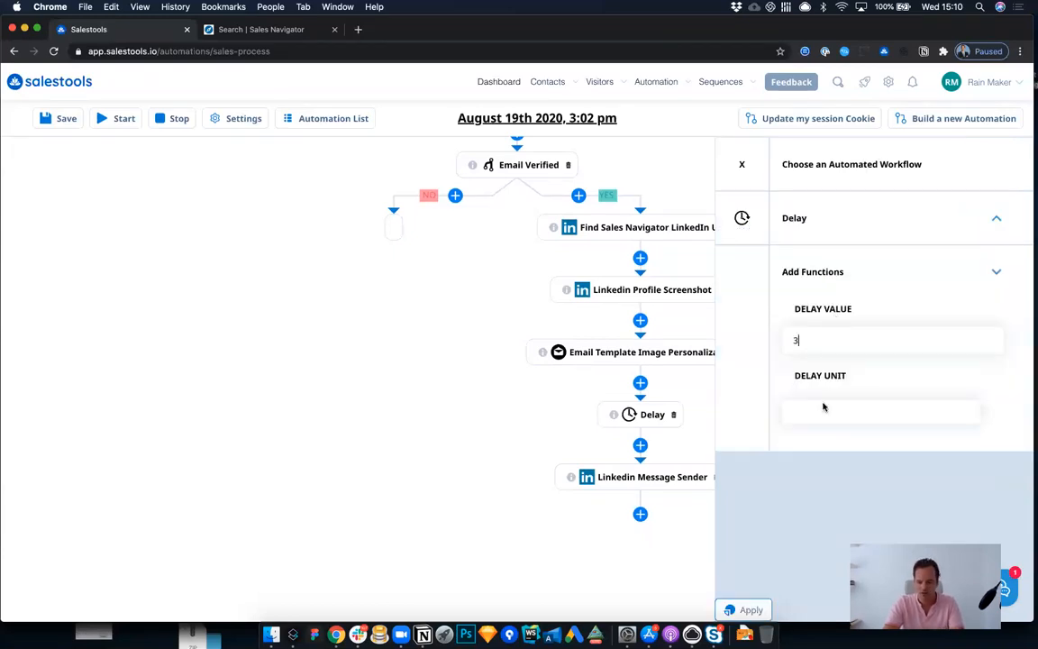
pyautogui.click(823, 410)
pyautogui.click(806, 479)
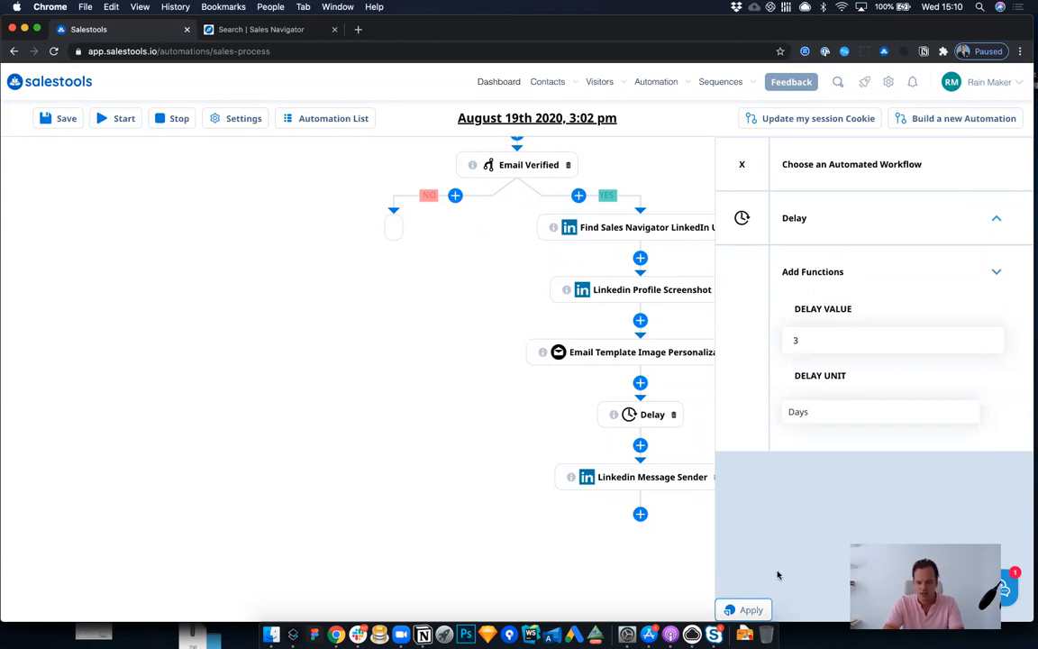
pyautogui.click(748, 609)
# Step: Add the Email Template Image Personalization followup below the 3-day Delay, sending from the available mailbox
pyautogui.scroll(-3, 690, 477)
pyautogui.click(641, 515)
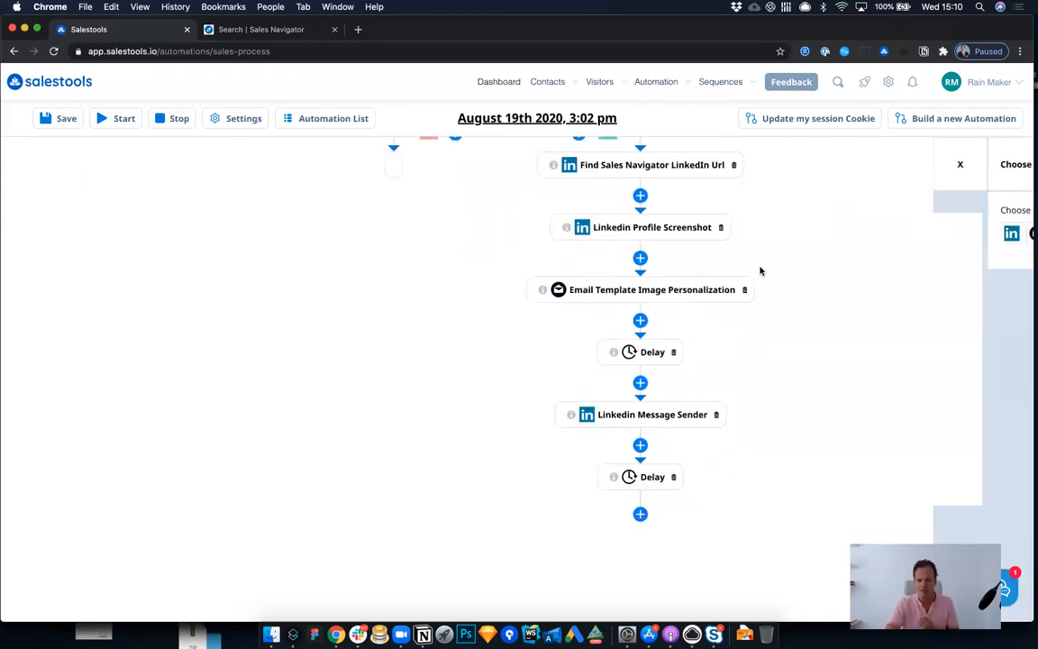
pyautogui.click(818, 233)
pyautogui.click(815, 287)
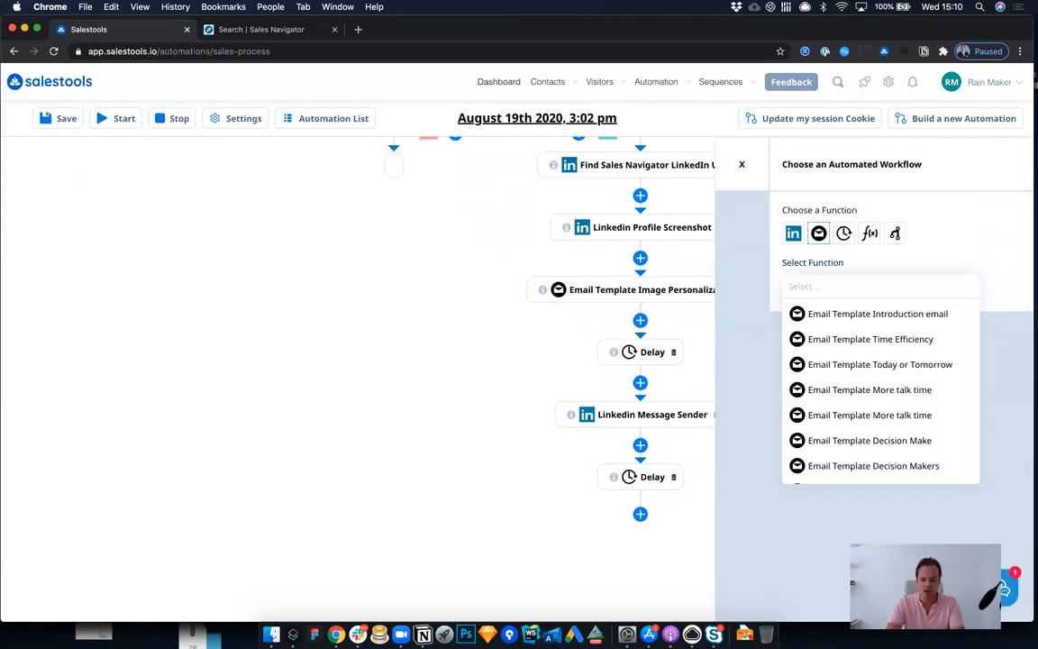
pyautogui.write('imag')
pyautogui.click(841, 337)
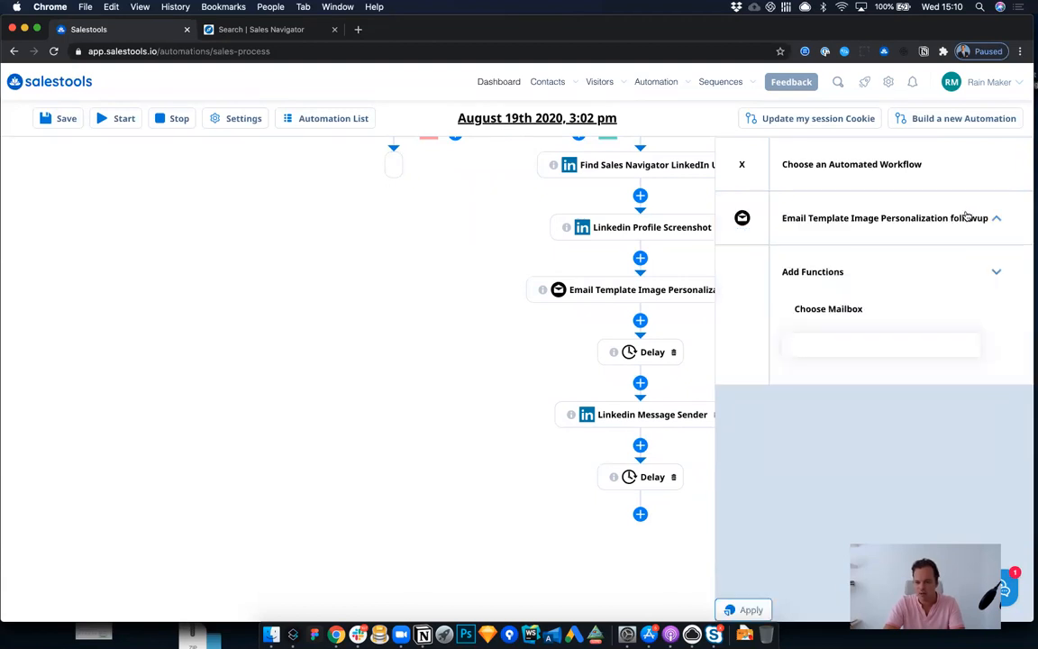
pyautogui.click(825, 344)
pyautogui.click(816, 369)
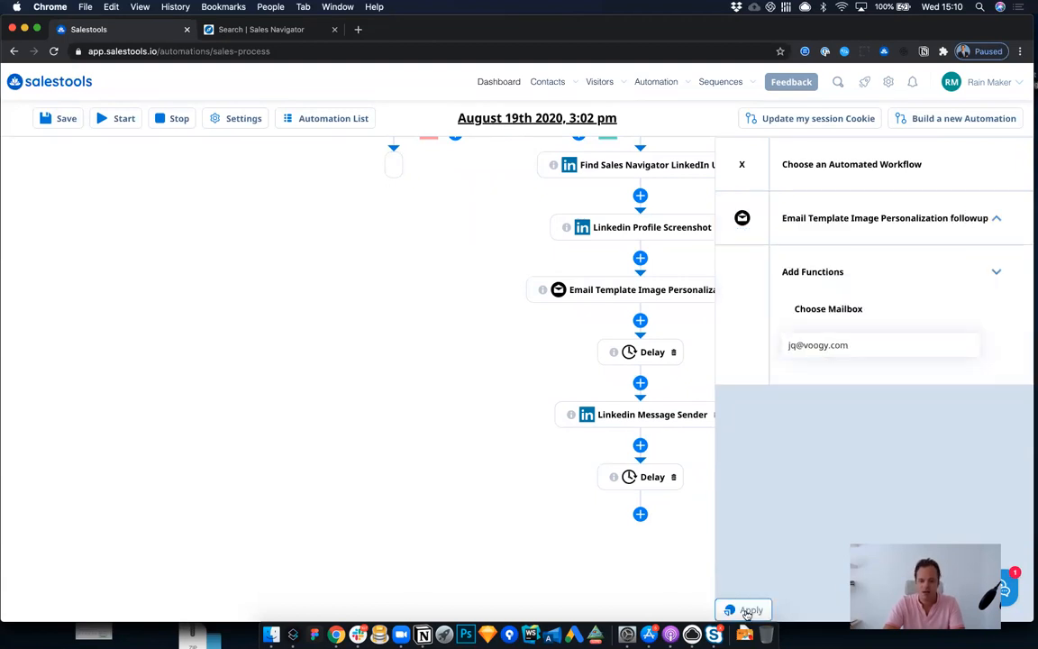
pyautogui.click(739, 609)
# Step: Add a Linkedin Withdrawal Requester function below the Image Personalization followup email
pyautogui.scroll(-5, 723, 484)
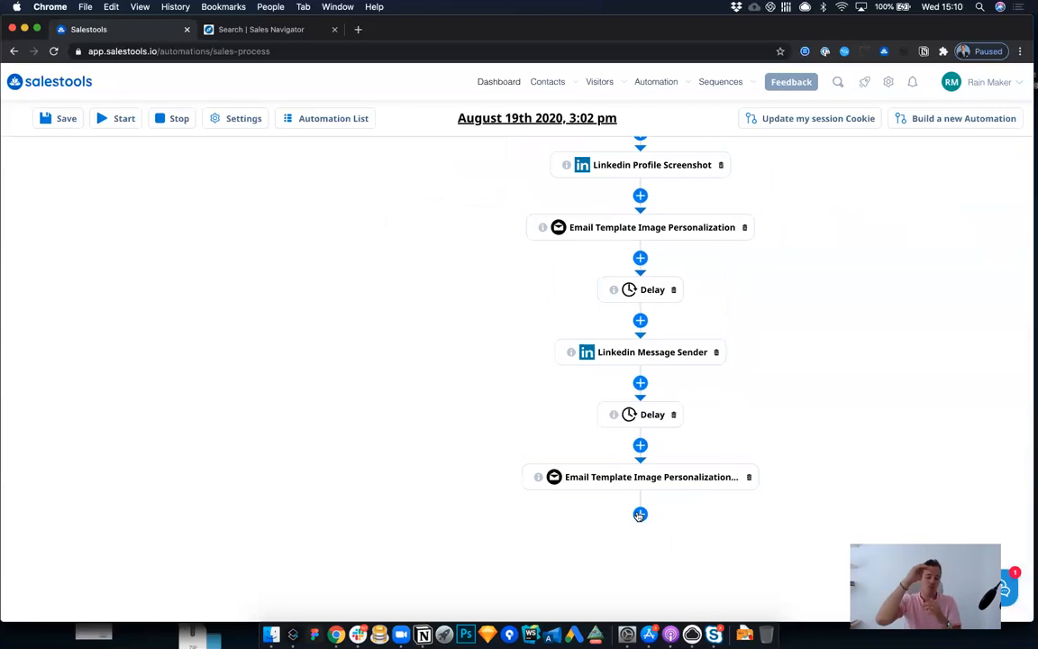
pyautogui.click(639, 514)
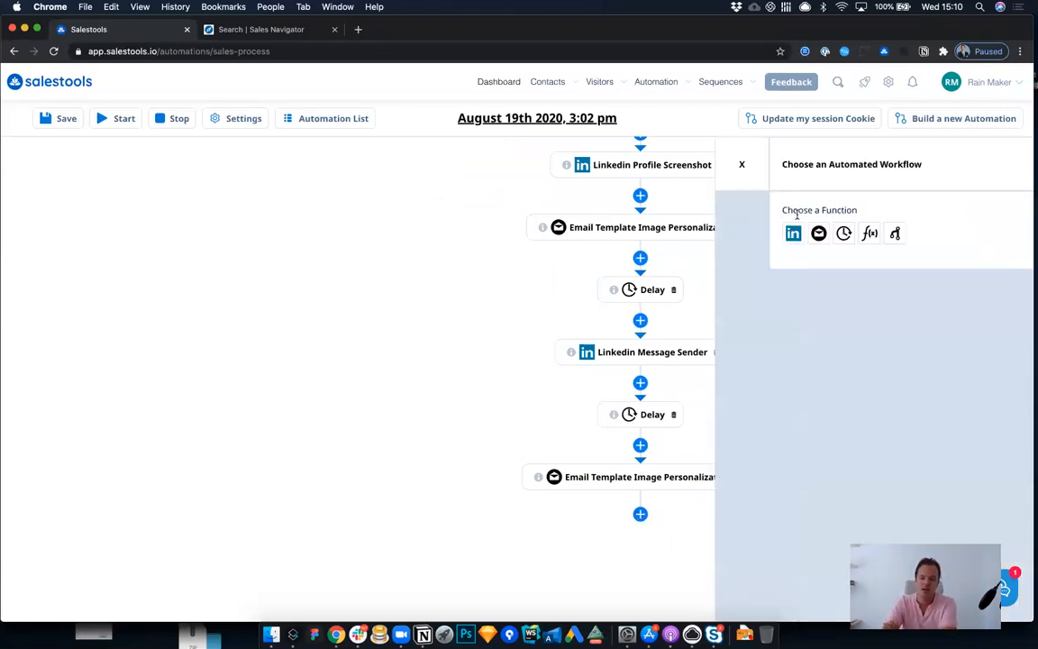
pyautogui.click(794, 235)
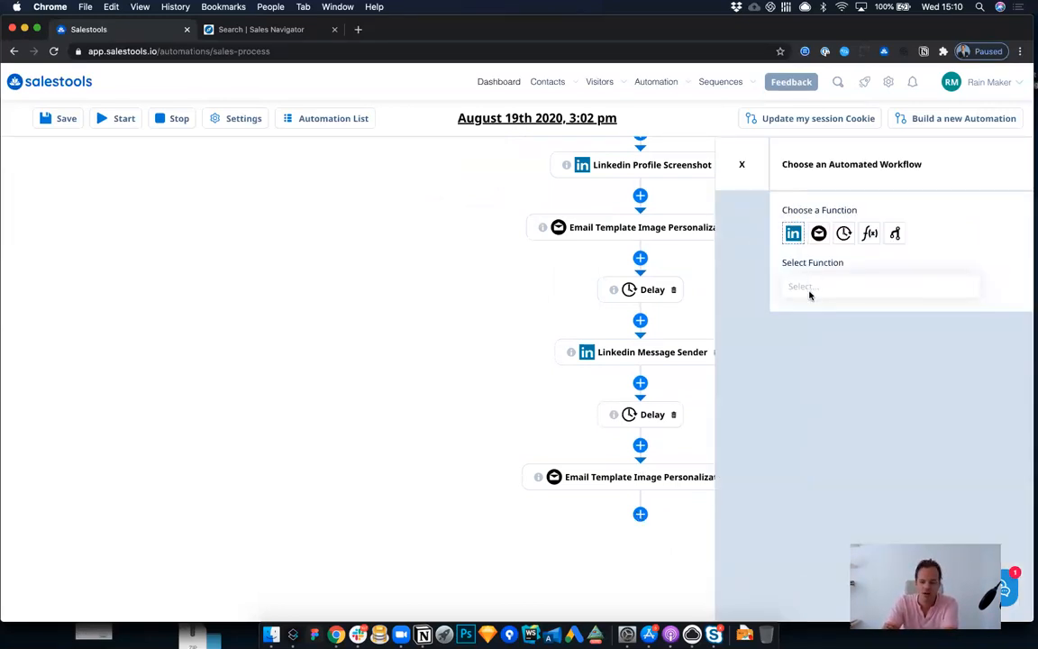
pyautogui.click(808, 290)
pyautogui.write('with')
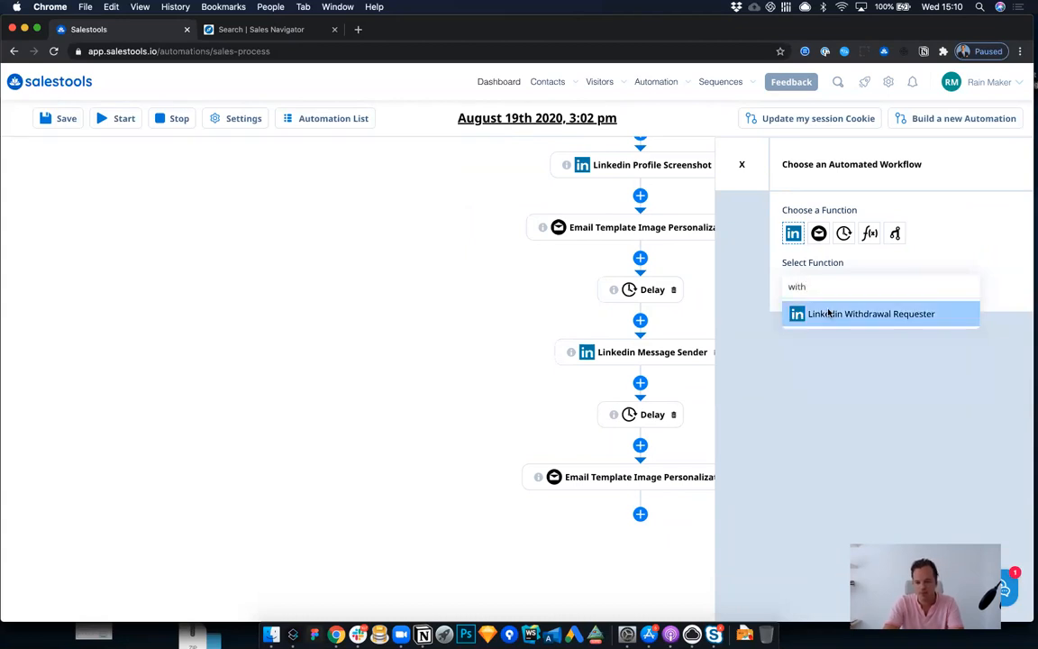
pyautogui.click(829, 313)
pyautogui.click(751, 611)
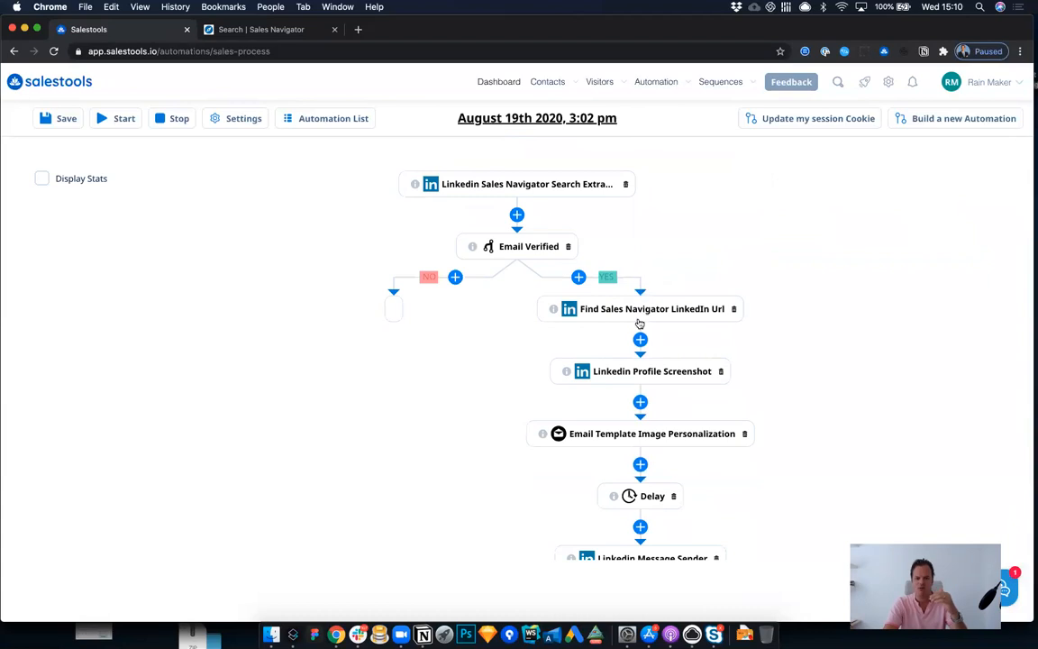
# Step: Add a Linkedin Connection Request function directly below the Linkedin Profile Screenshot node
pyautogui.click(582, 365)
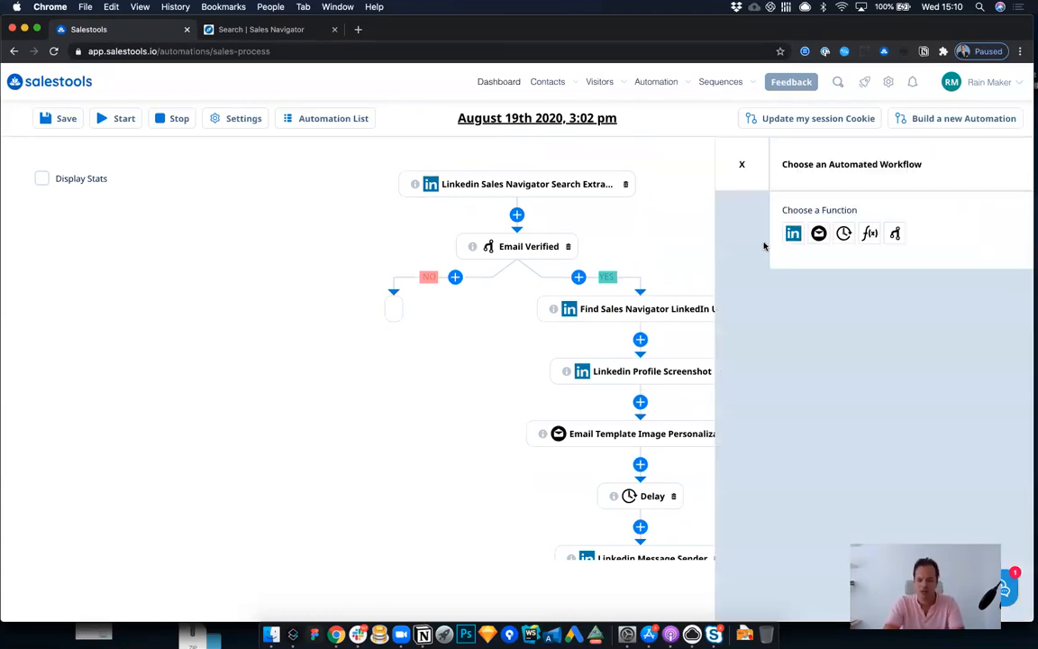
pyautogui.click(801, 288)
pyautogui.write('conn')
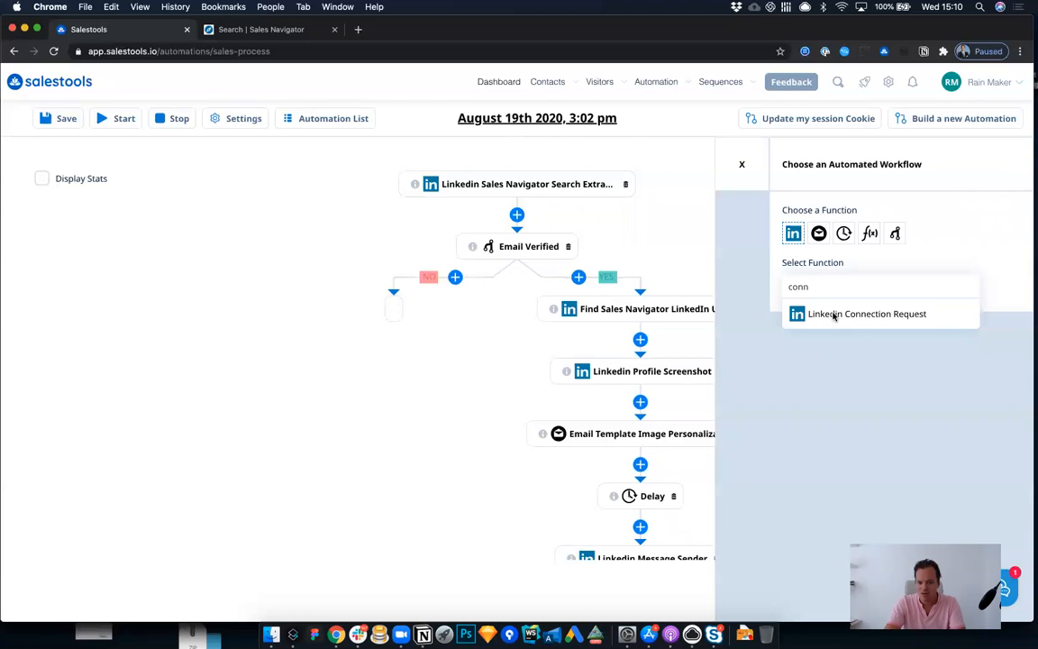
pyautogui.click(834, 315)
# Step: Write the connection request message "Hi #first_name" using the first name variable, and apply the function
pyautogui.click(839, 366)
pyautogui.write('Hi')
pyautogui.click(841, 345)
pyautogui.click(831, 366)
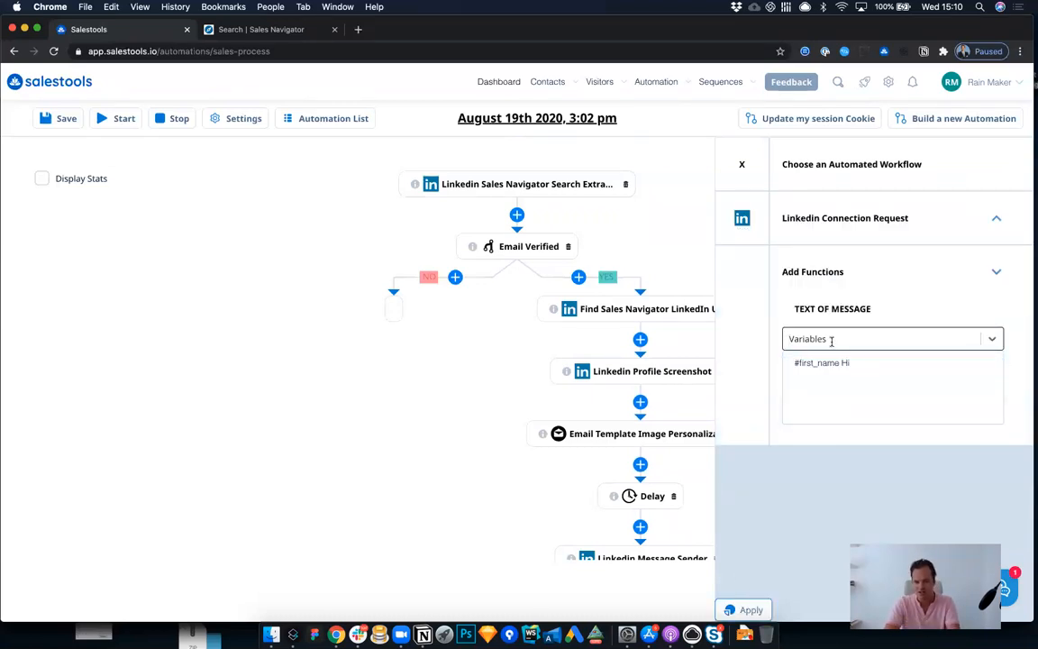
pyautogui.click(928, 361)
pyautogui.press('BackSpace')
pyautogui.press('BackSpace')
pyautogui.press('BackSpace')
pyautogui.write('Hi')
pyautogui.click(747, 609)
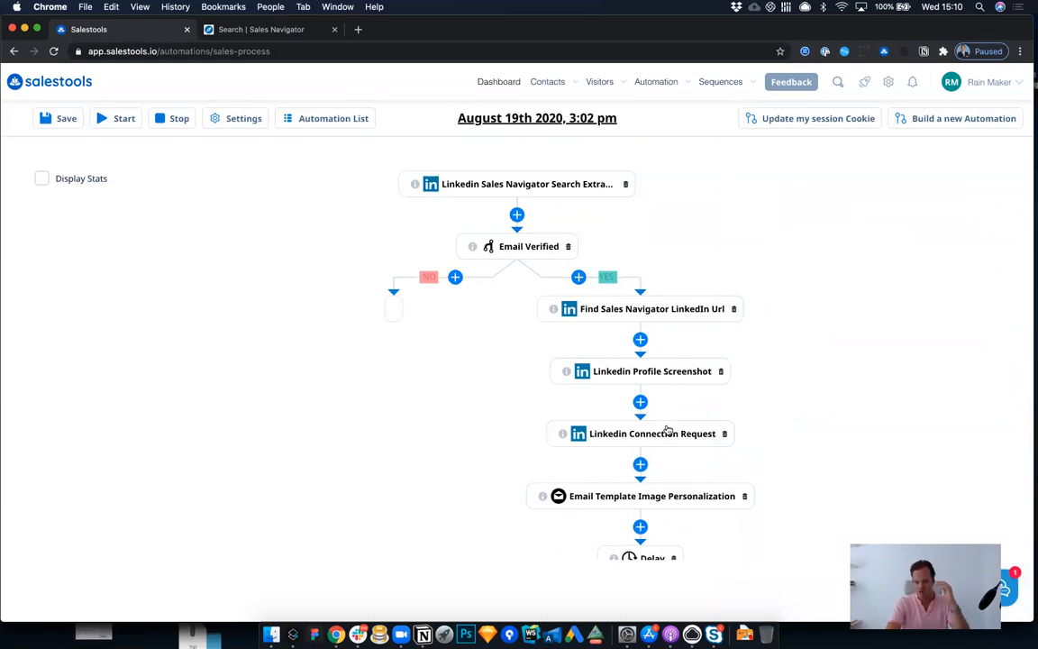
# Step: Add a Stop function to the NO branch of the Email Verified condition and apply it
pyautogui.scroll(-2, 667, 429)
pyautogui.scroll(-3, 667, 429)
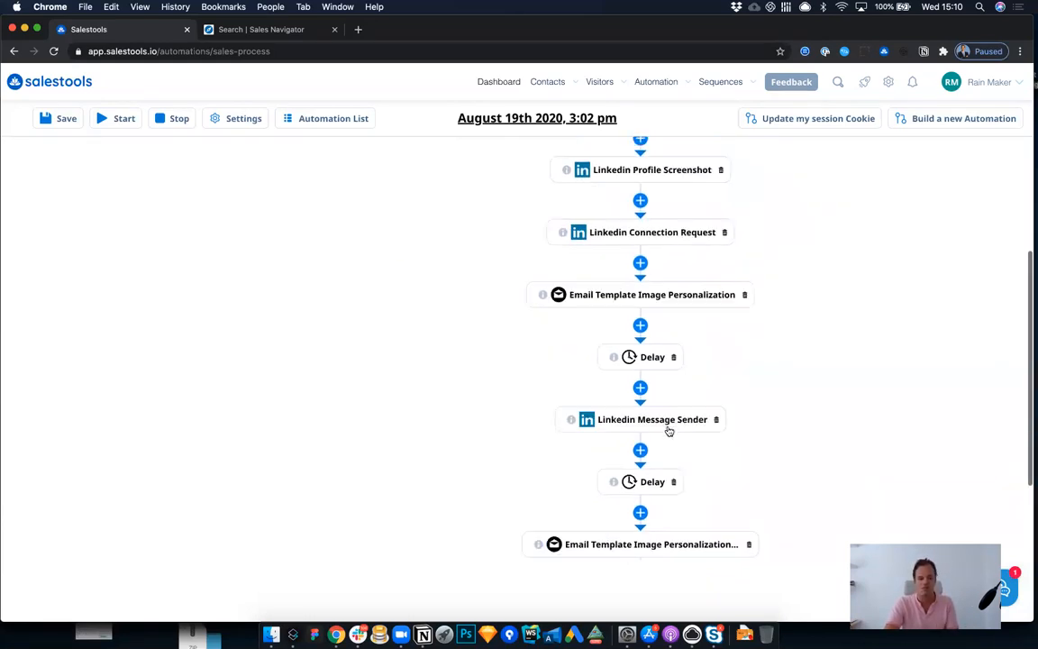
pyautogui.scroll(5, 500, 194)
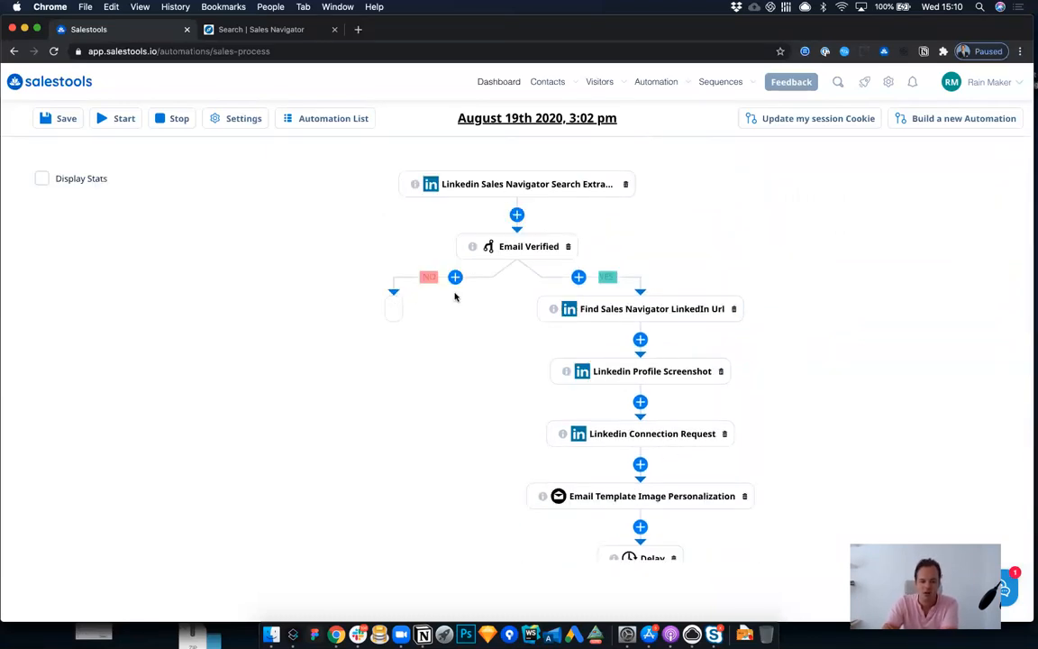
pyautogui.click(455, 277)
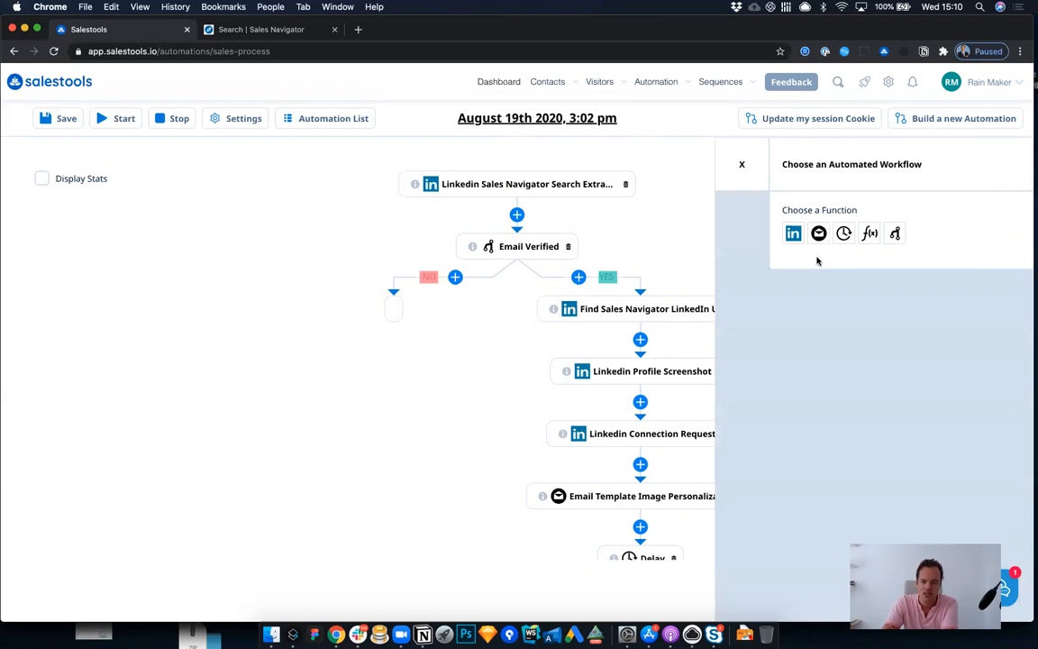
pyautogui.click(870, 234)
pyautogui.click(858, 287)
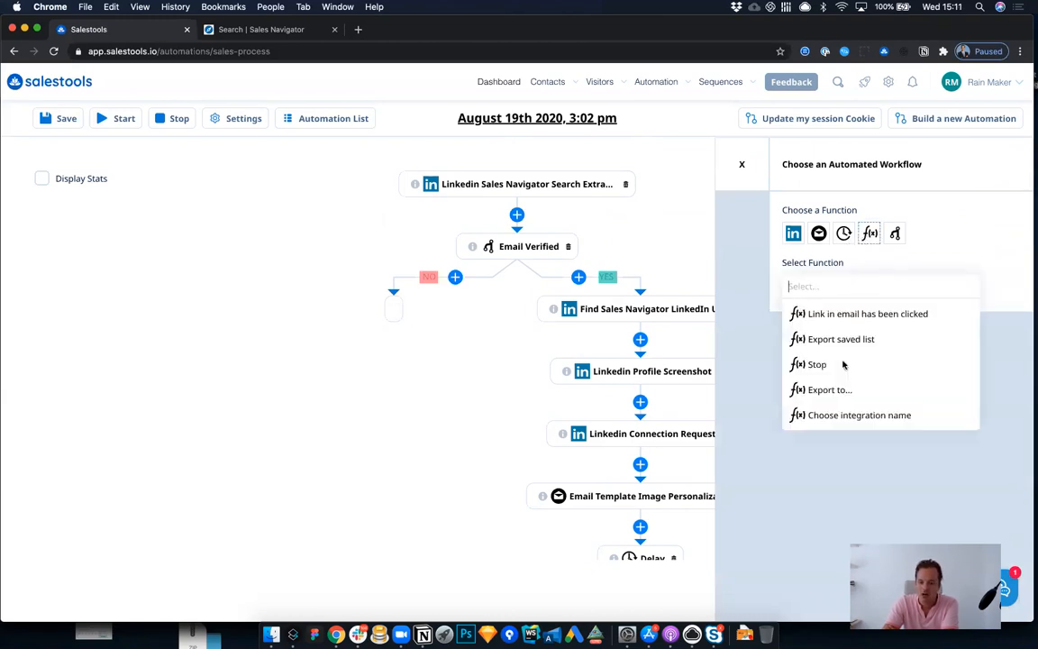
pyautogui.click(812, 364)
pyautogui.click(742, 609)
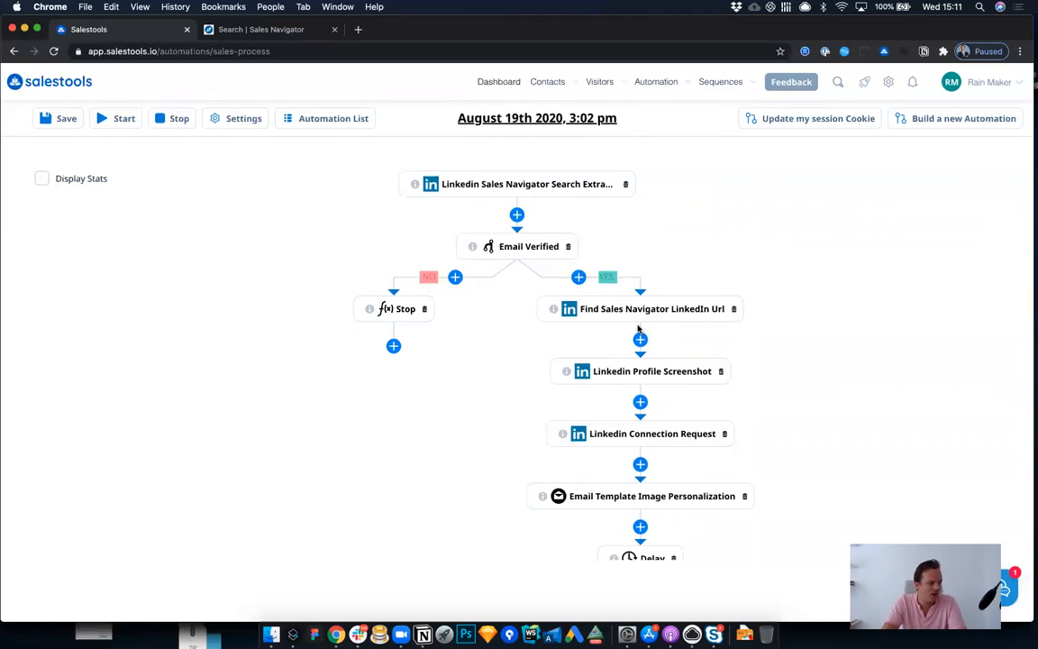
# Step: Review the full workflow, checking the message texts of the Linkedin Connection Request and Linkedin Message Sender nodes
pyautogui.scroll(-5, 637, 330)
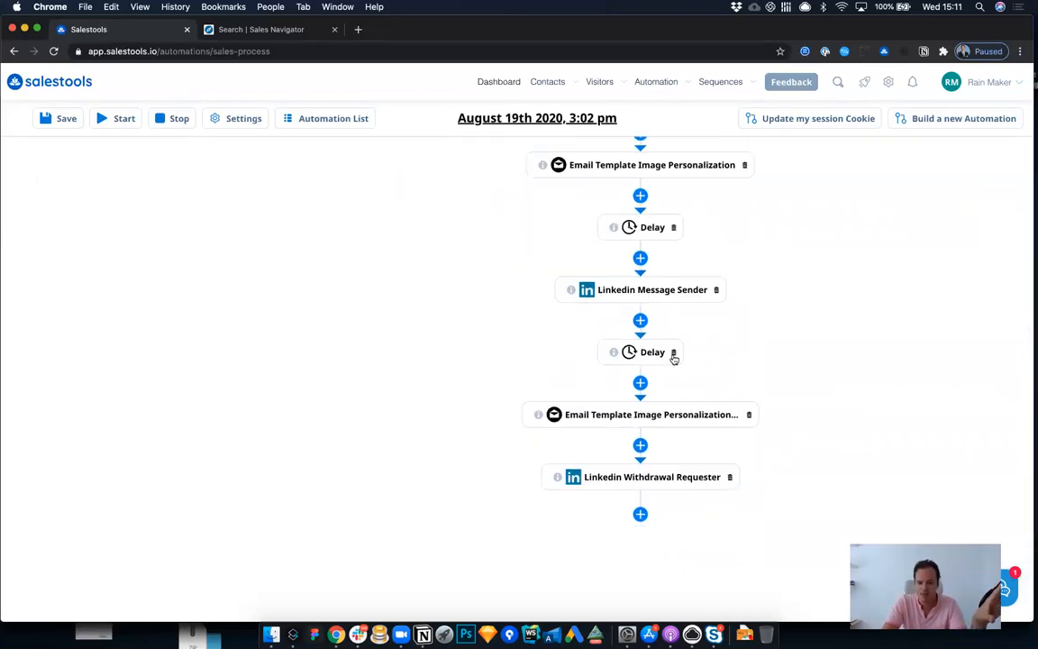
pyautogui.scroll(5, 673, 358)
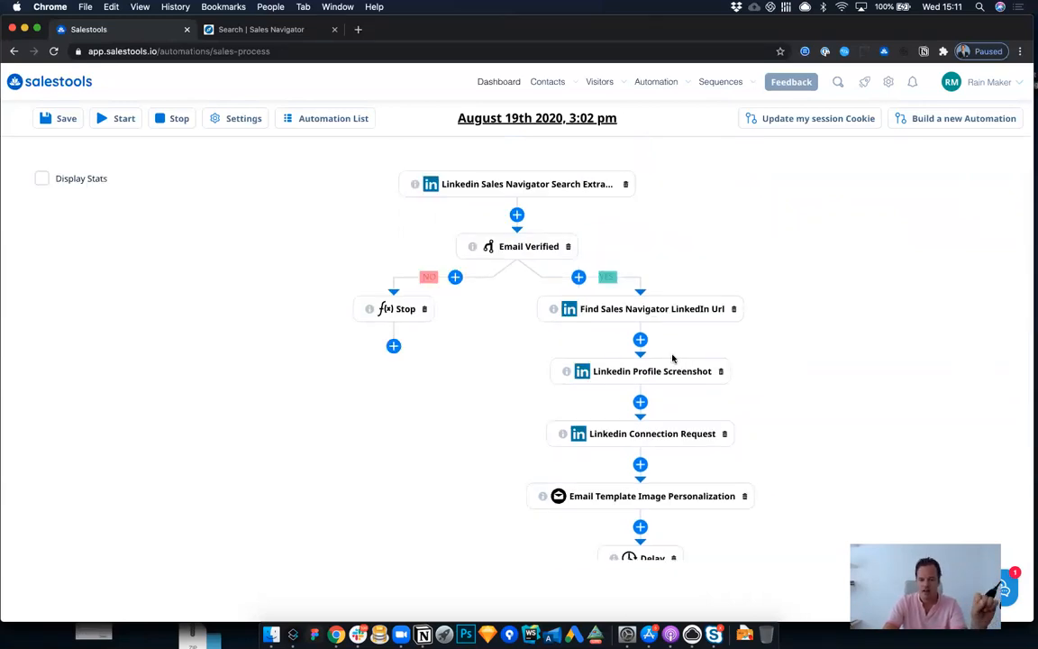
pyautogui.scroll(-1, 656, 374)
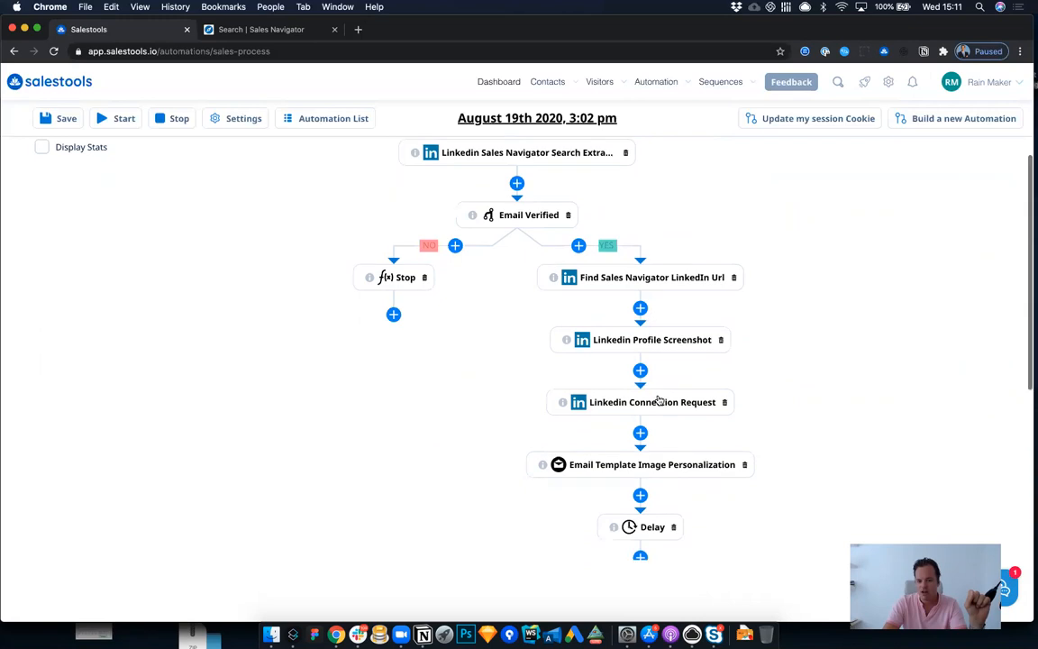
pyautogui.click(658, 410)
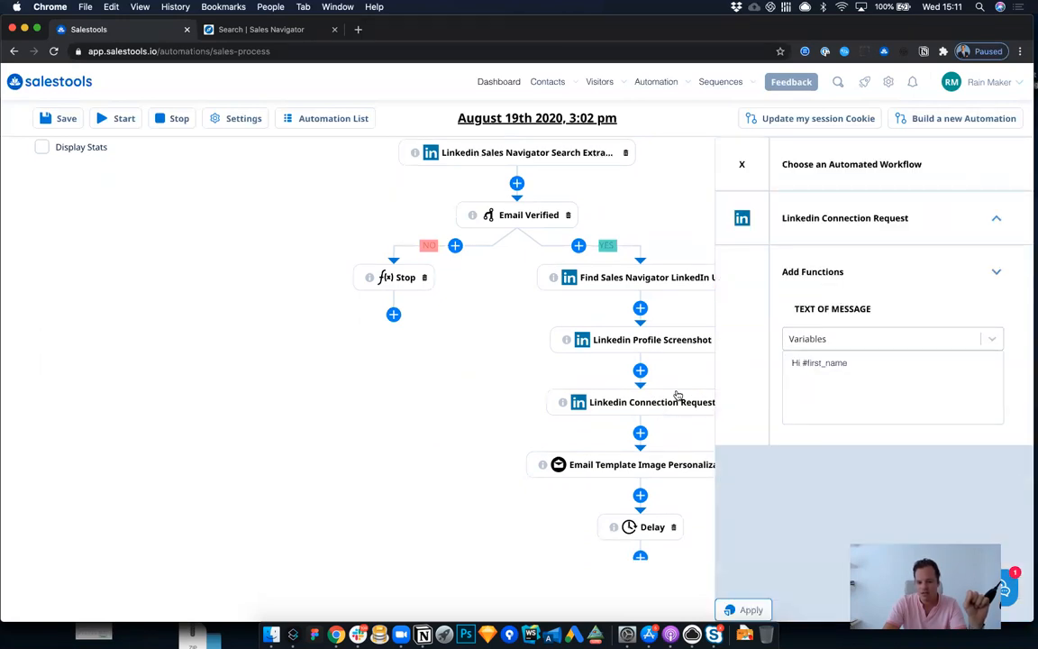
pyautogui.scroll(-2, 664, 441)
pyautogui.click(659, 501)
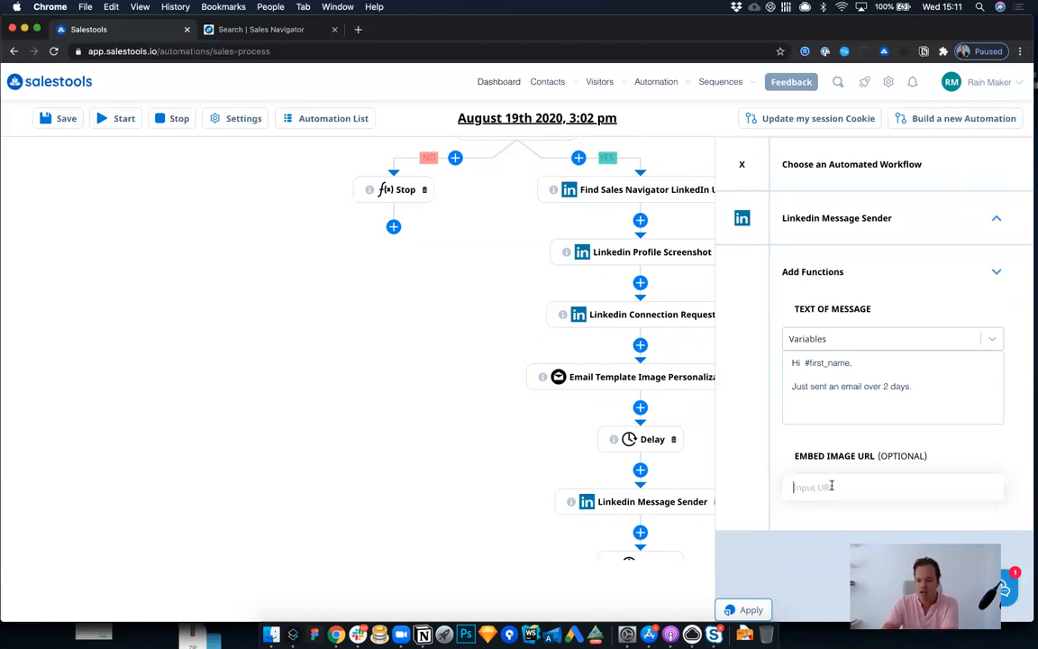
pyautogui.click(745, 164)
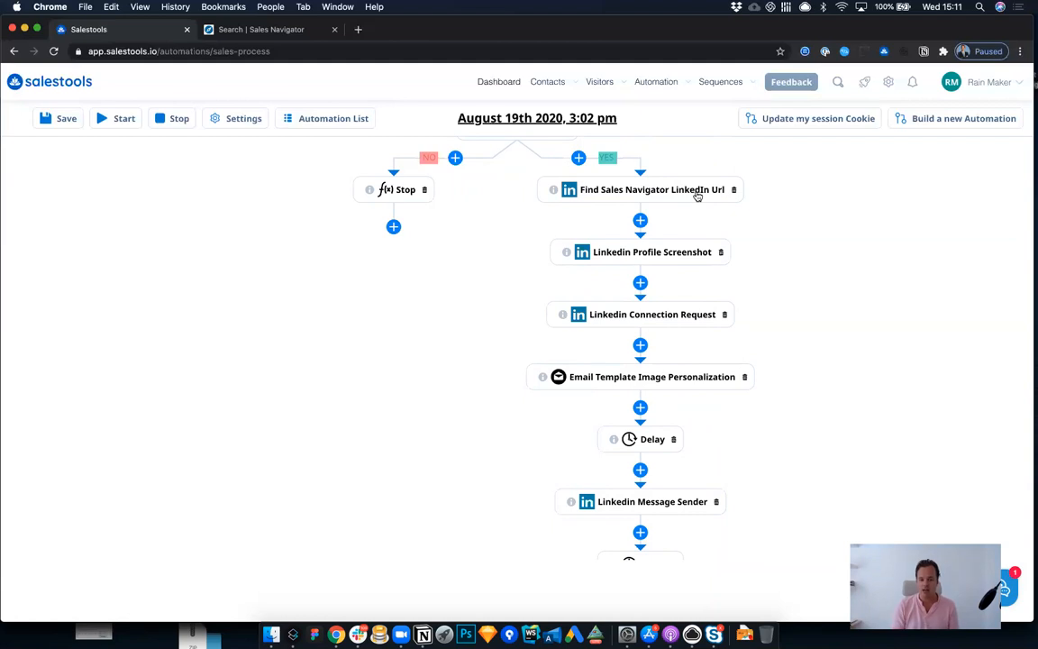
pyautogui.scroll(3, 699, 194)
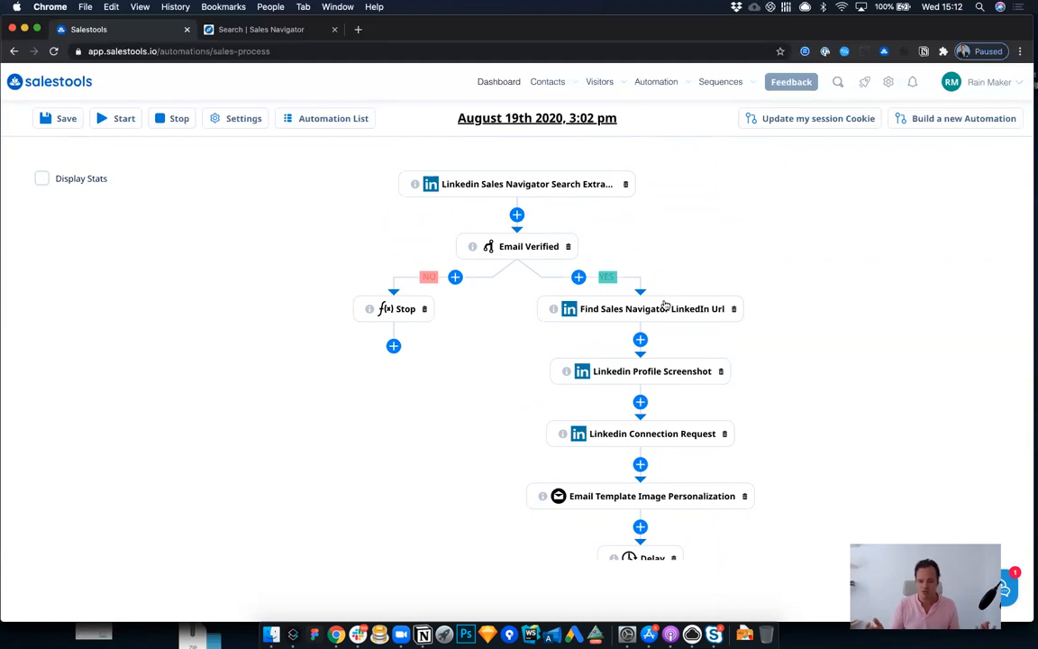
pyautogui.scroll(-5, 664, 305)
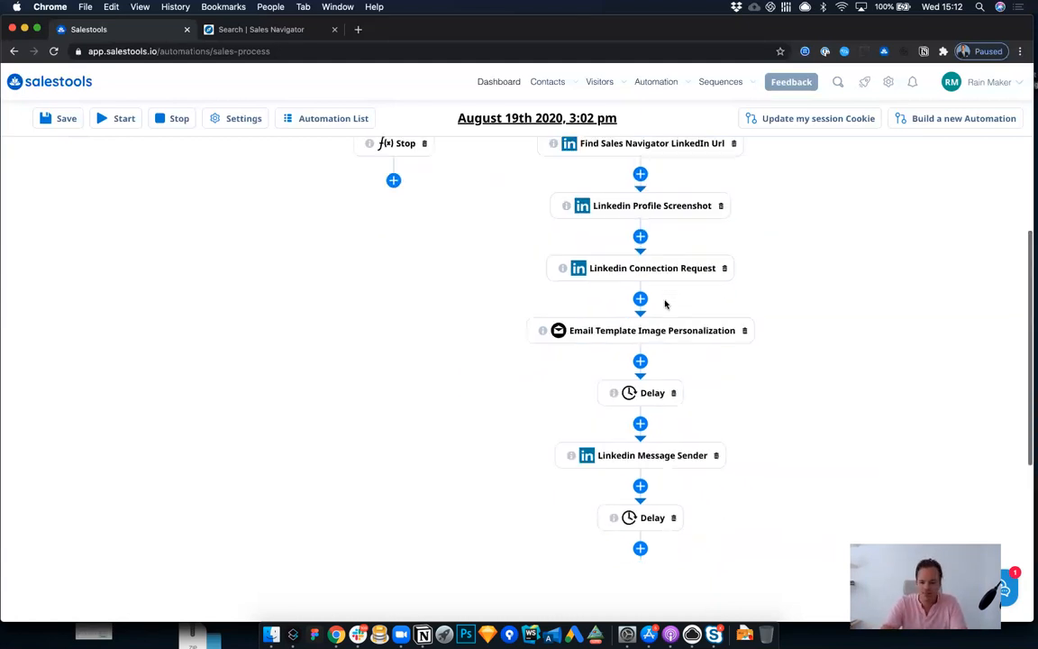
pyautogui.scroll(5, 664, 305)
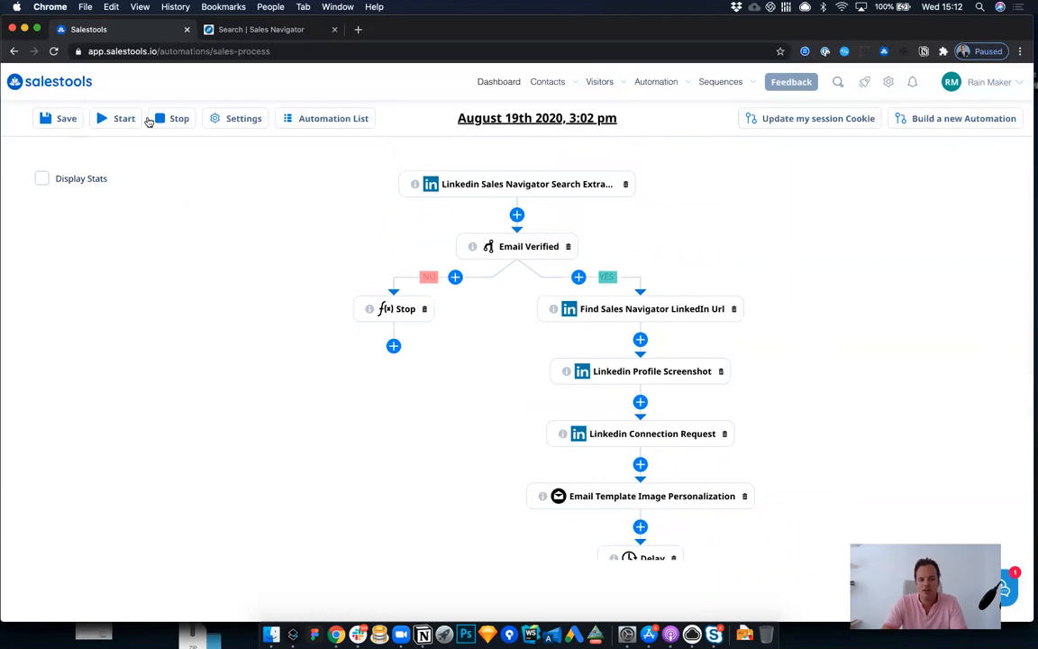
# Step: Save the sales process under the name "Demo day"
pyautogui.click(65, 118)
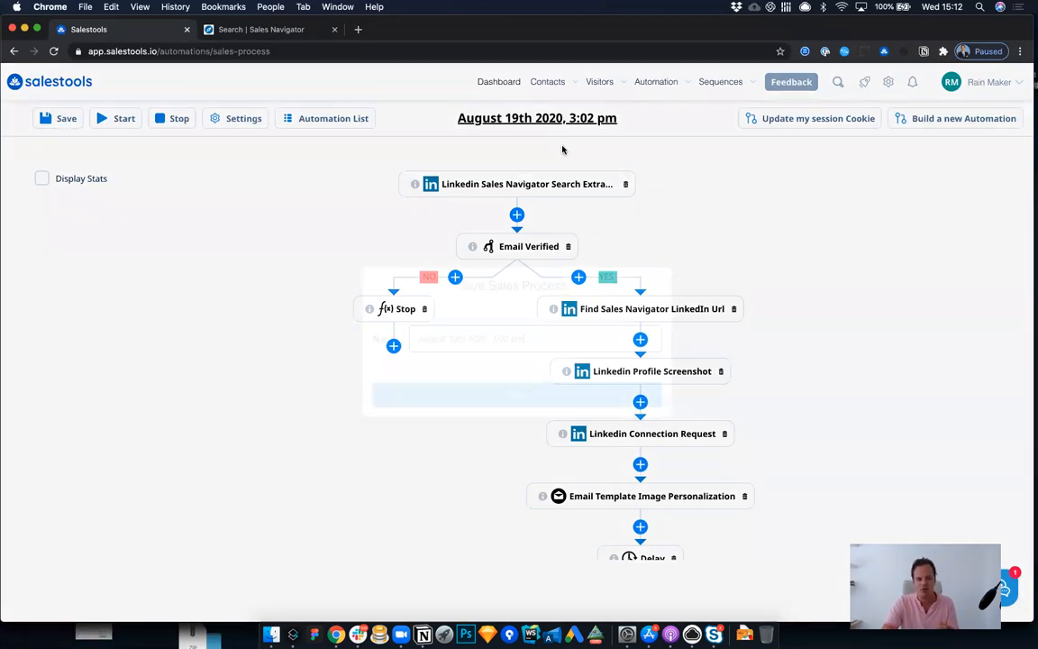
pyautogui.tripleClick(527, 336)
pyautogui.write('Demo day')
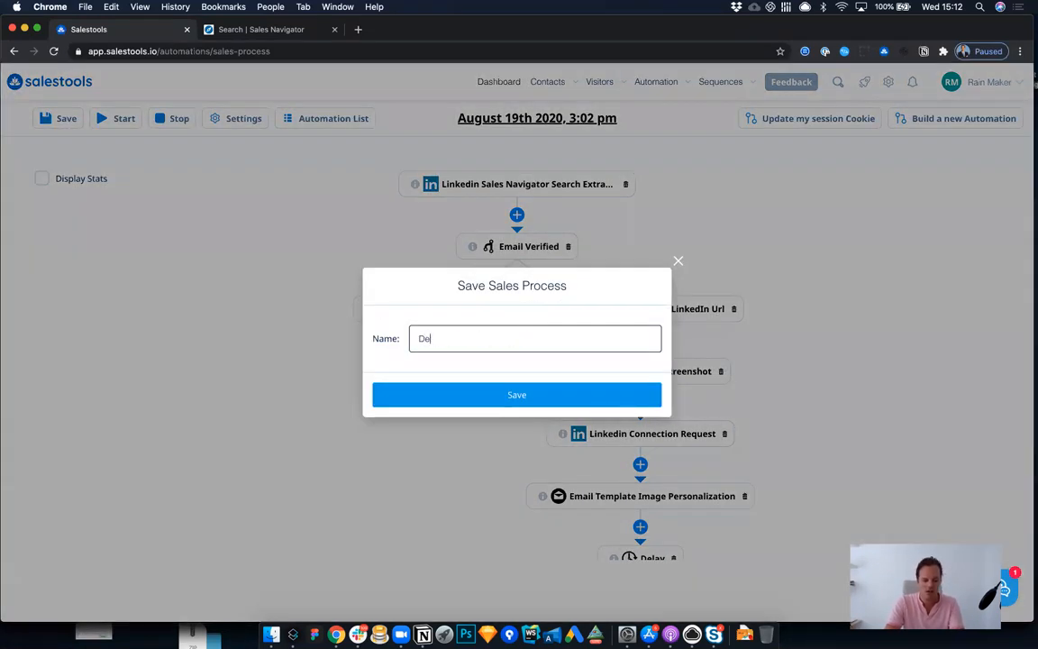
pyautogui.click(532, 393)
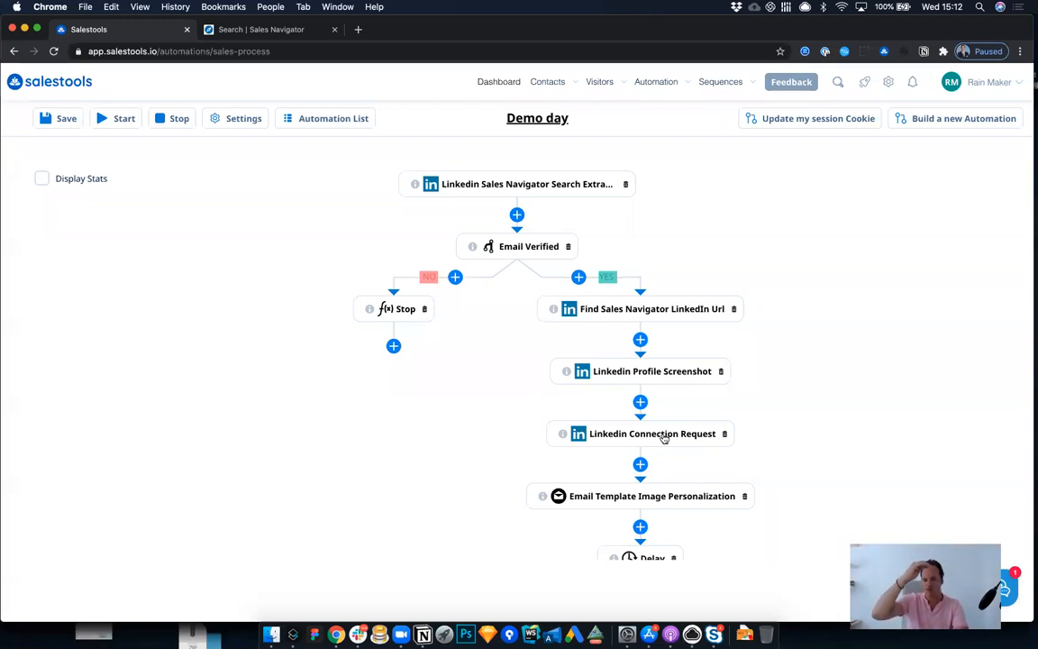
# Step: Calculate 40*20 and 500/20 in Spotlight, and close it
pyautogui.scroll(-2, 664, 438)
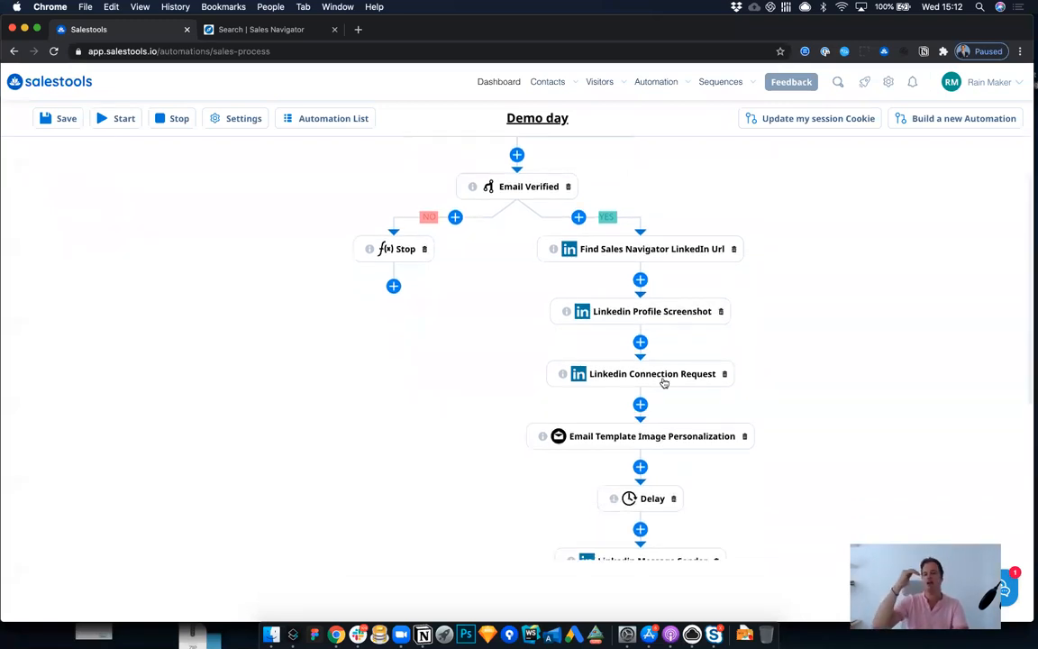
pyautogui.scroll(-1, 664, 383)
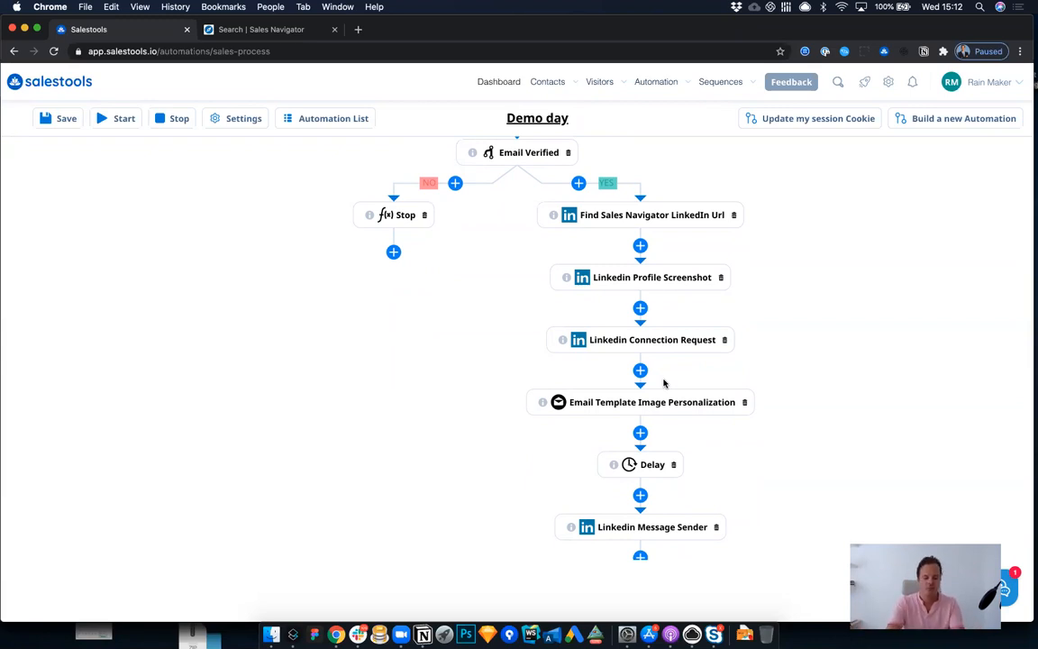
pyautogui.press('super+space')
pyautogui.write('40*20')
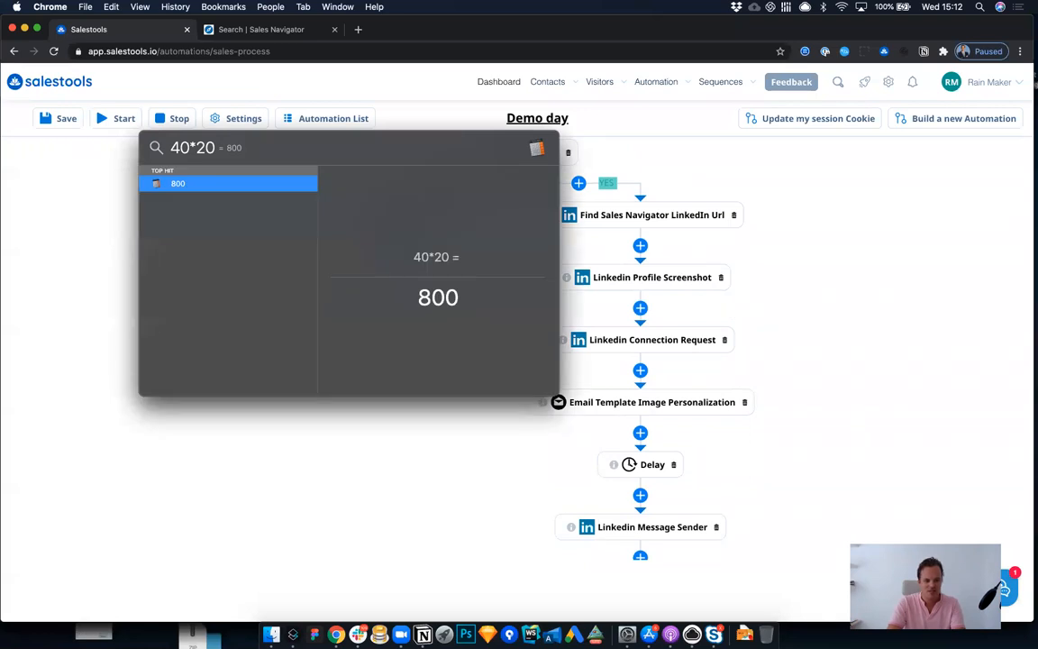
pyautogui.press('BackSpace')
pyautogui.write('50')
pyautogui.press('Right')
pyautogui.press('Delete')
pyautogui.write('/')
pyautogui.press('Escape')
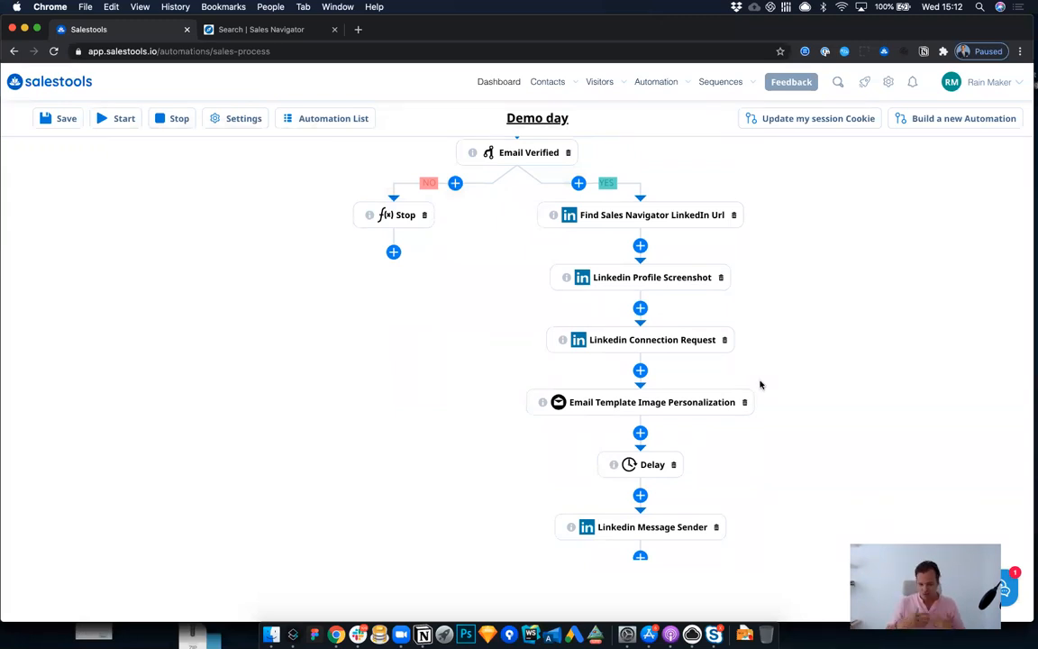
# Step: Calculate 500/40 in Spotlight and close it
pyautogui.press('super+space')
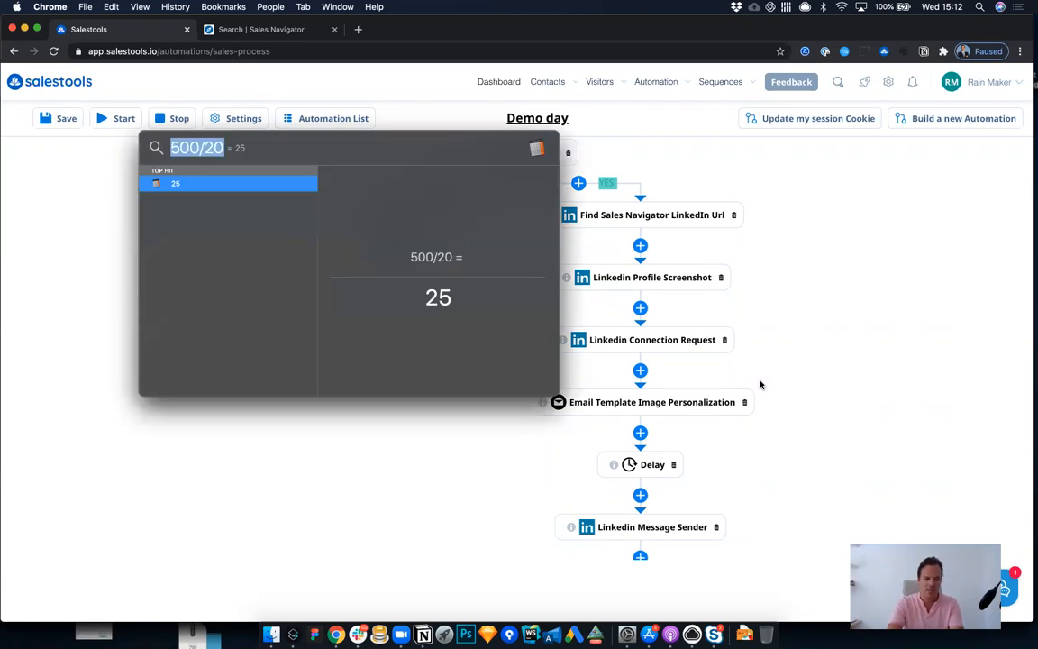
pyautogui.write('400')
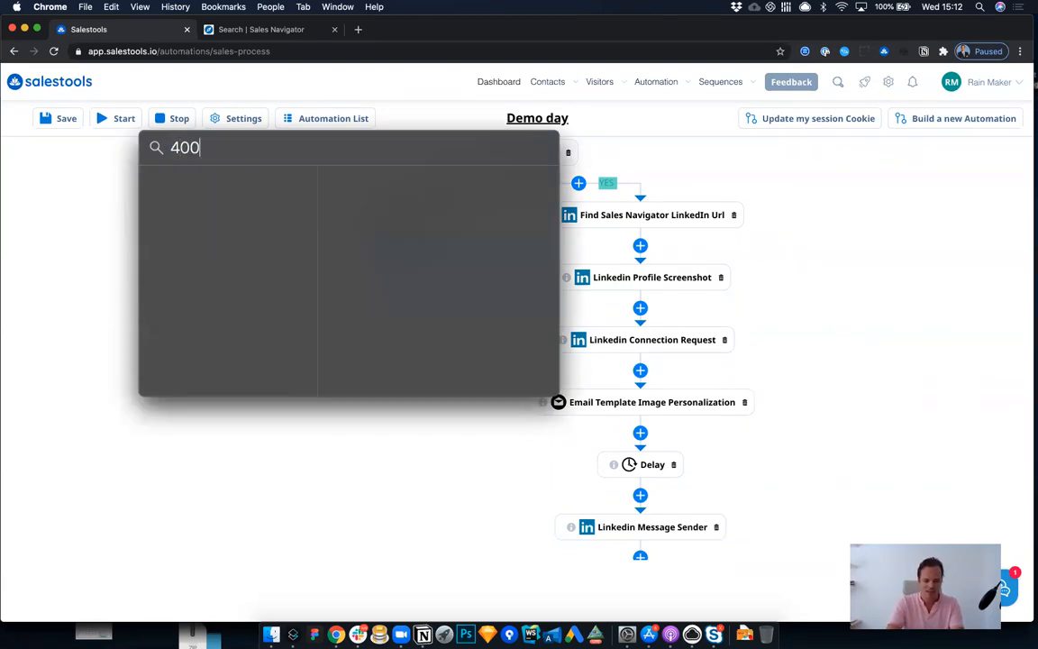
pyautogui.press('BackSpace')
pyautogui.press('BackSpace')
pyautogui.press('BackSpace')
pyautogui.write('500')
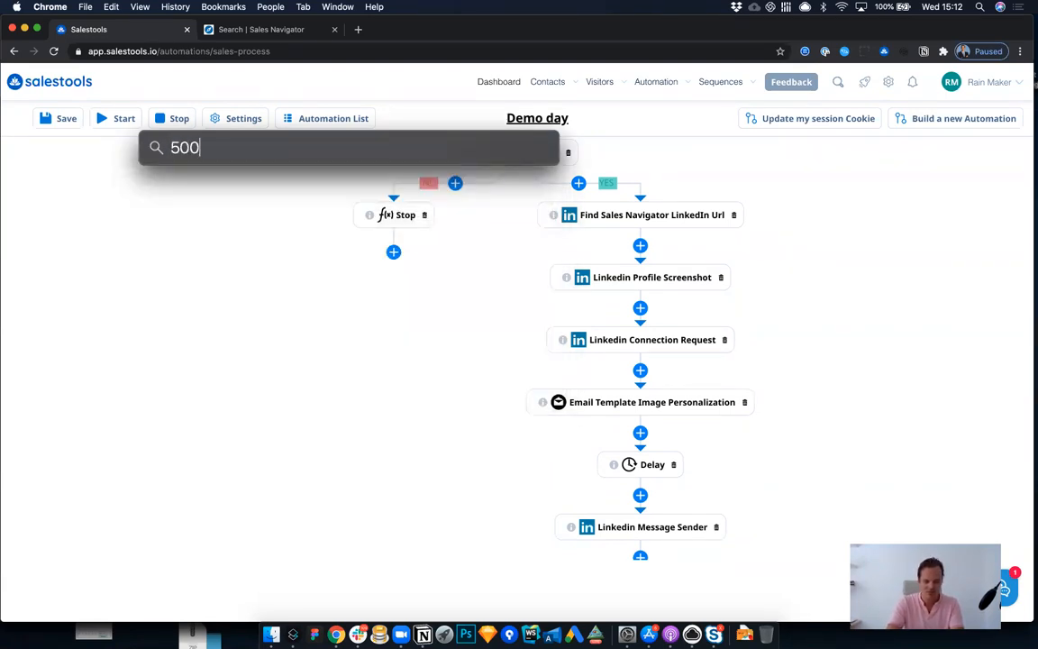
pyautogui.write('/40')
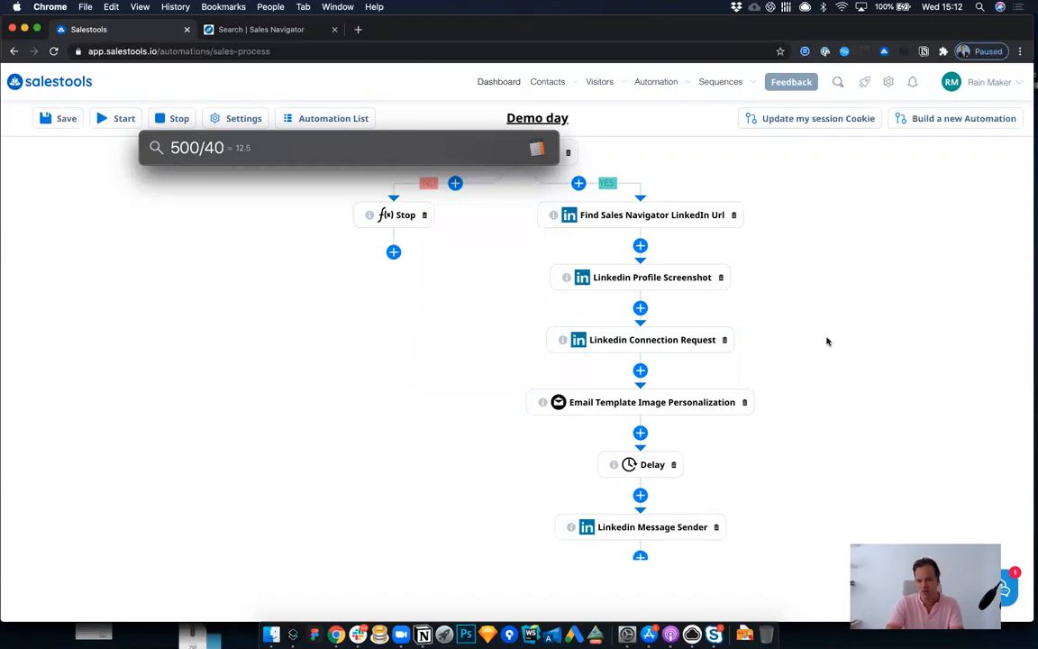
pyautogui.press('Escape')
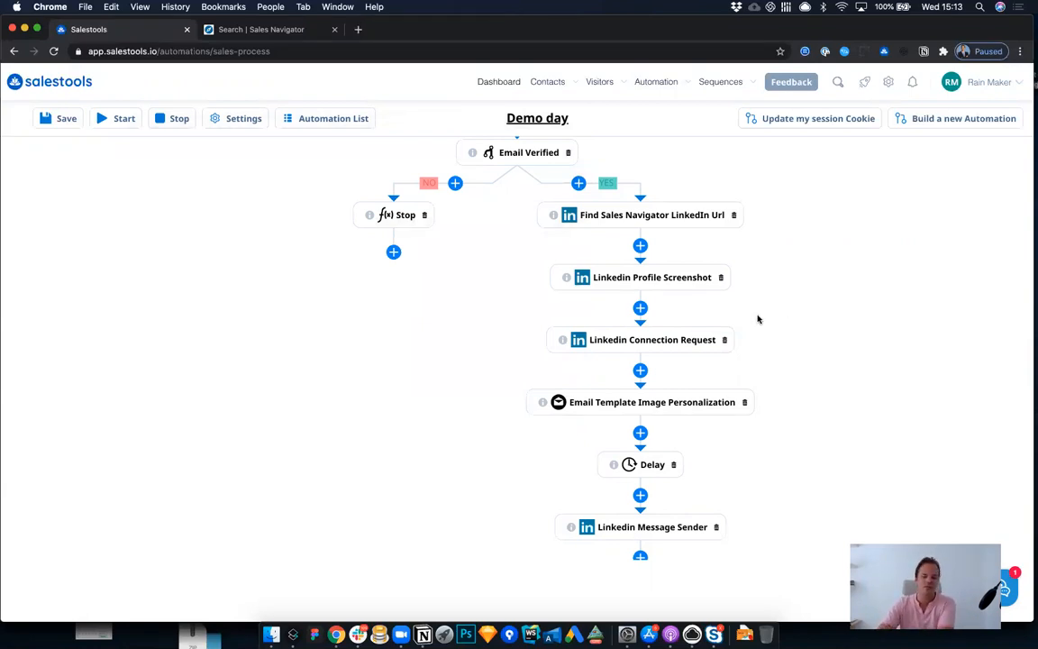
# Step: Load the Salestools inbox at app.salestools.io/inbox and close the Sales Navigator search page
pyautogui.scroll(2, 685, 328)
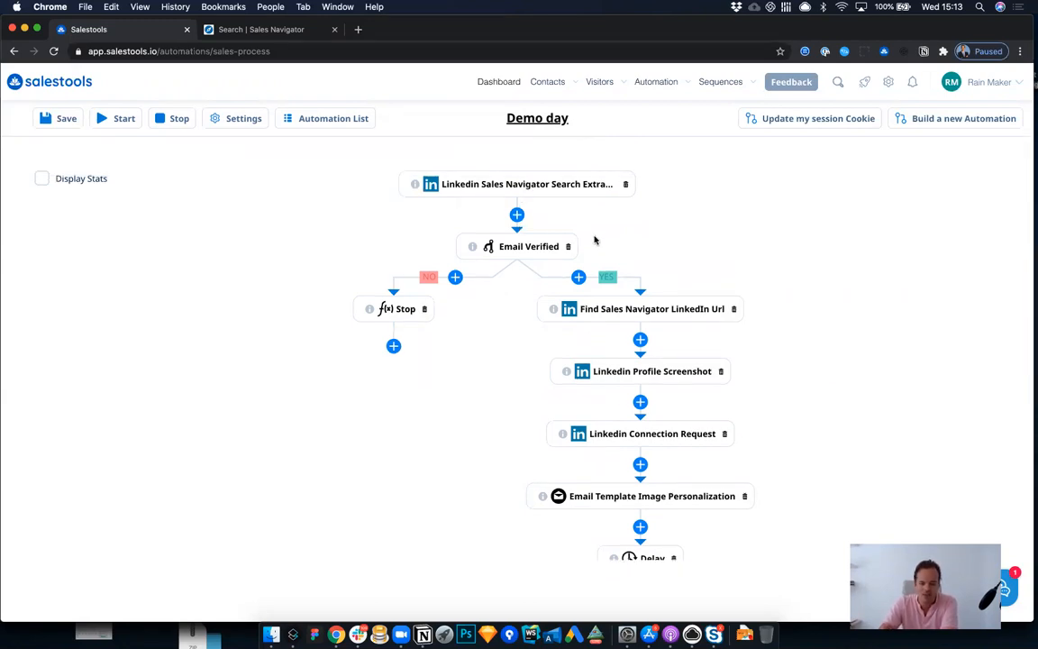
pyautogui.moveTo(160, 52); pyautogui.dragTo(426, 125)
pyautogui.write('inbox')
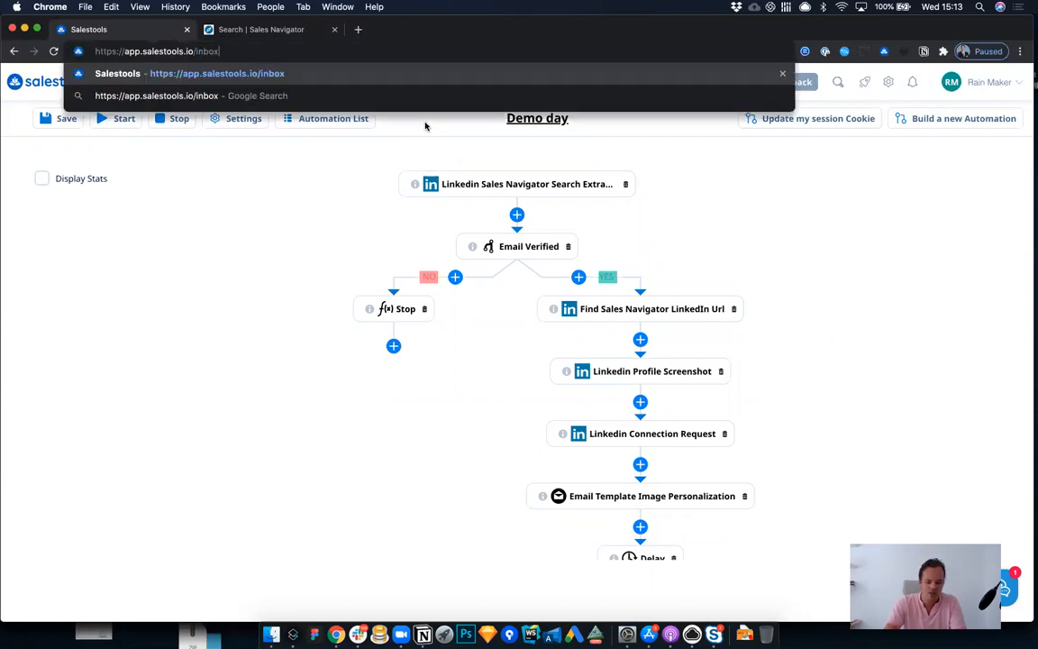
pyautogui.press('Return')
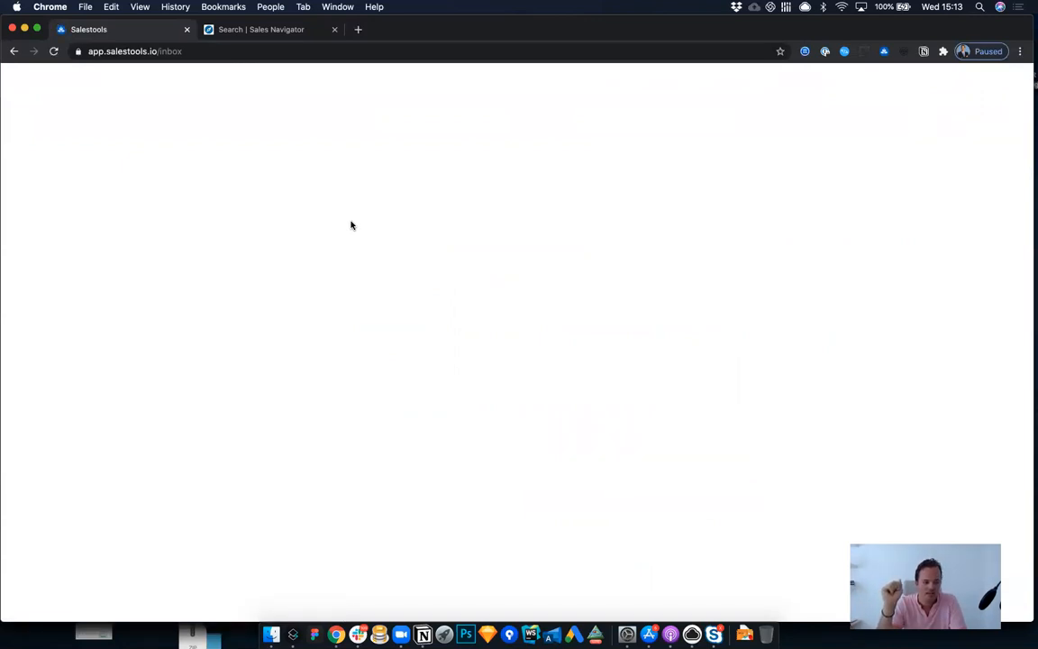
pyautogui.press('super+r')
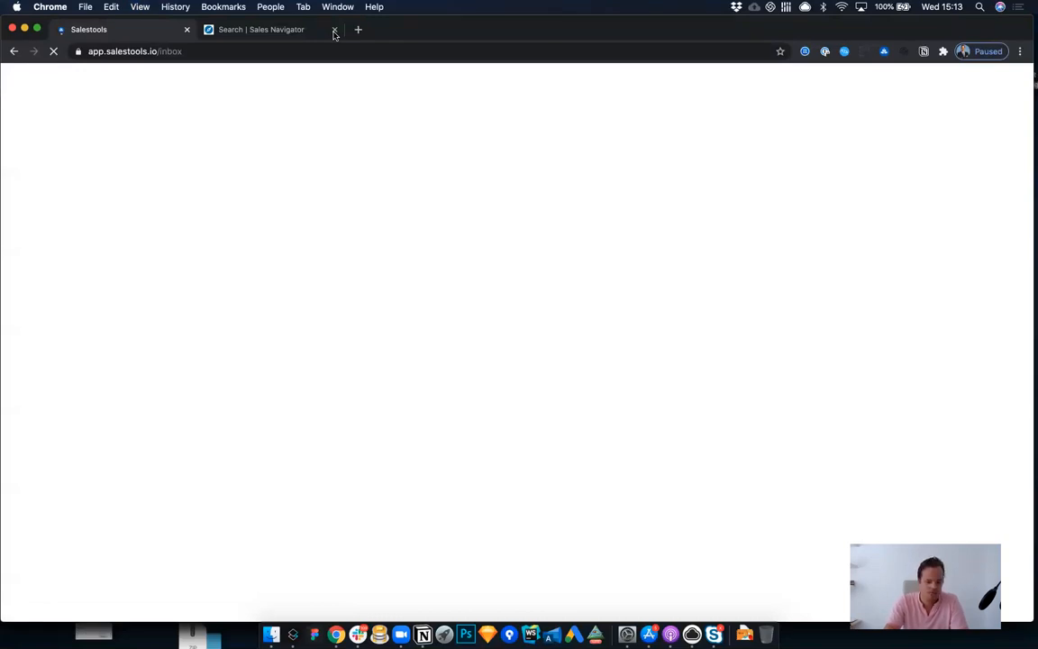
pyautogui.click(334, 32)
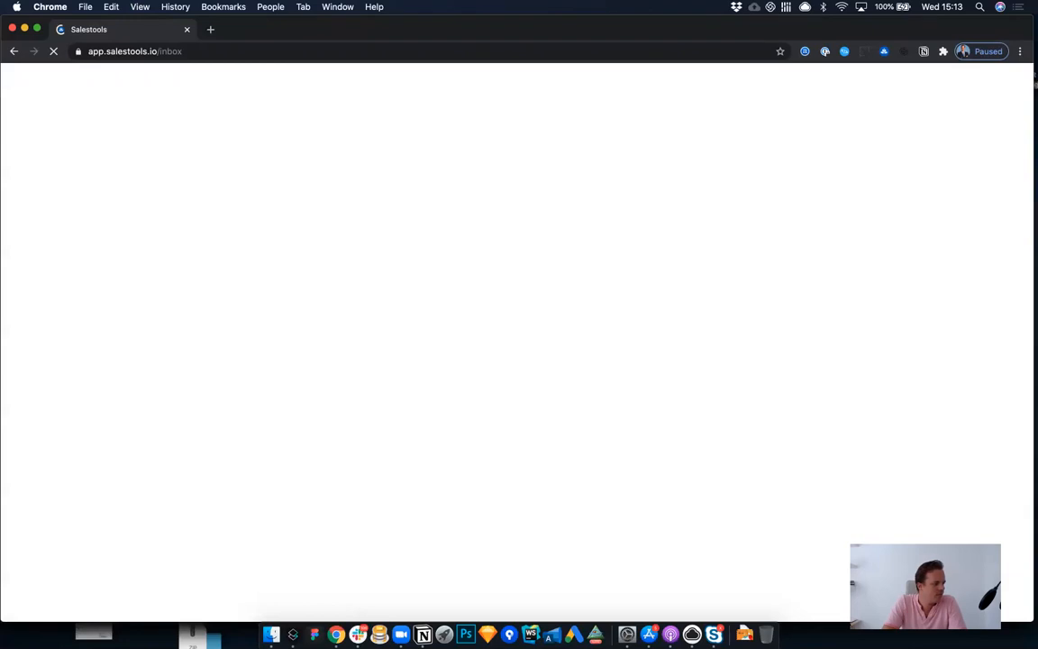
# Step: Quit Firefox, keeping the Salestools inbox open in Chrome
pyautogui.press('super+l')
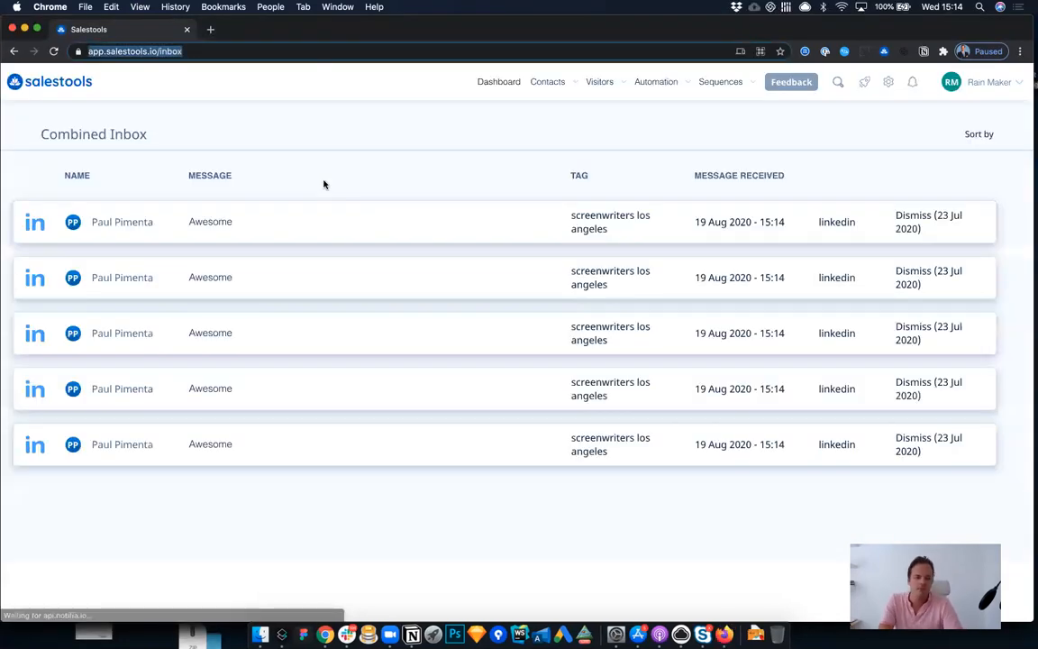
pyautogui.click(725, 635)
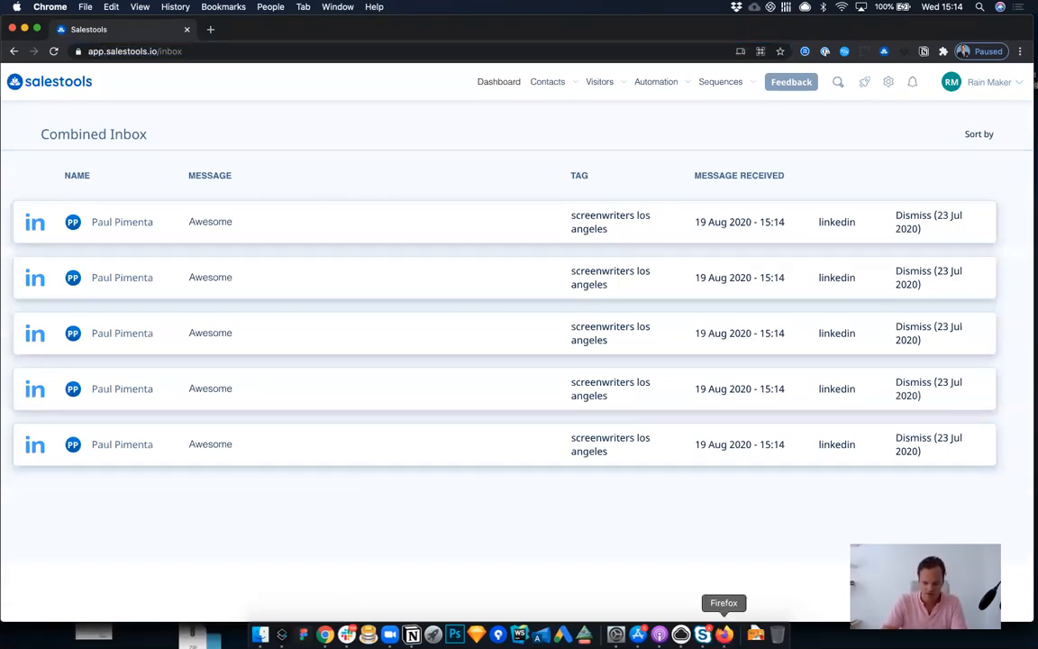
pyautogui.rightClick(723, 635)
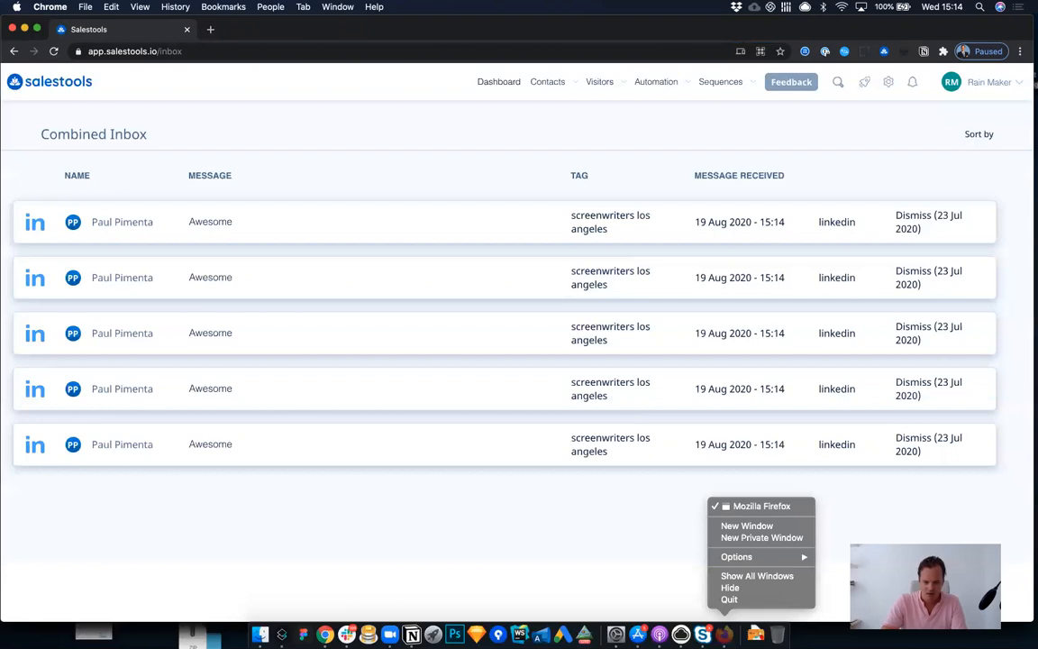
pyautogui.click(729, 600)
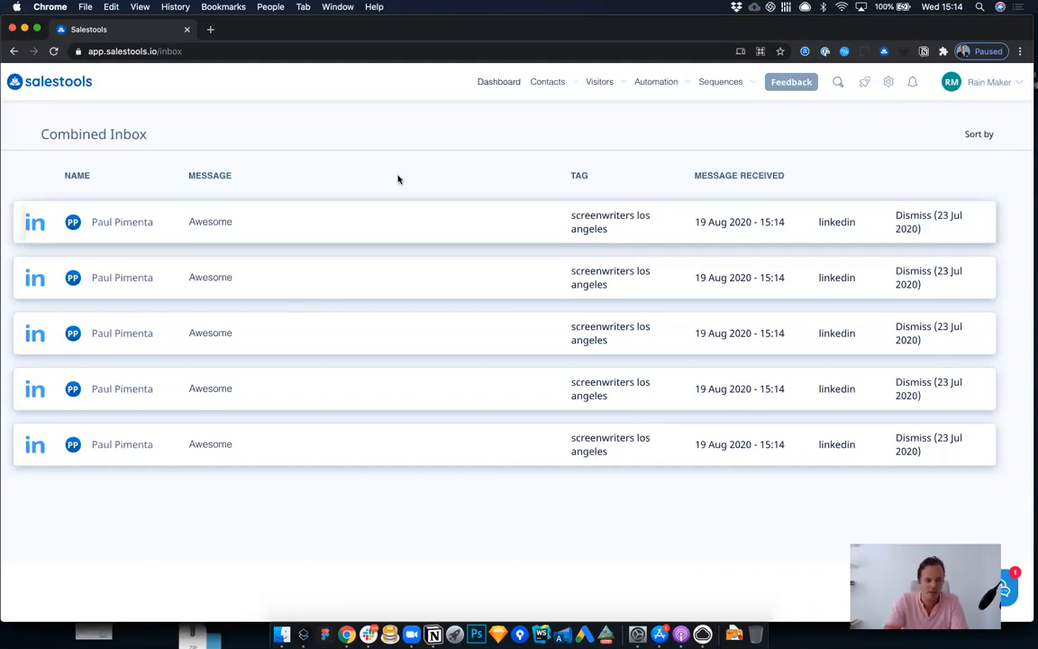
# Step: View the LinkedIn conversation behind the first message in the Combined Inbox, and close it
pyautogui.click(425, 214)
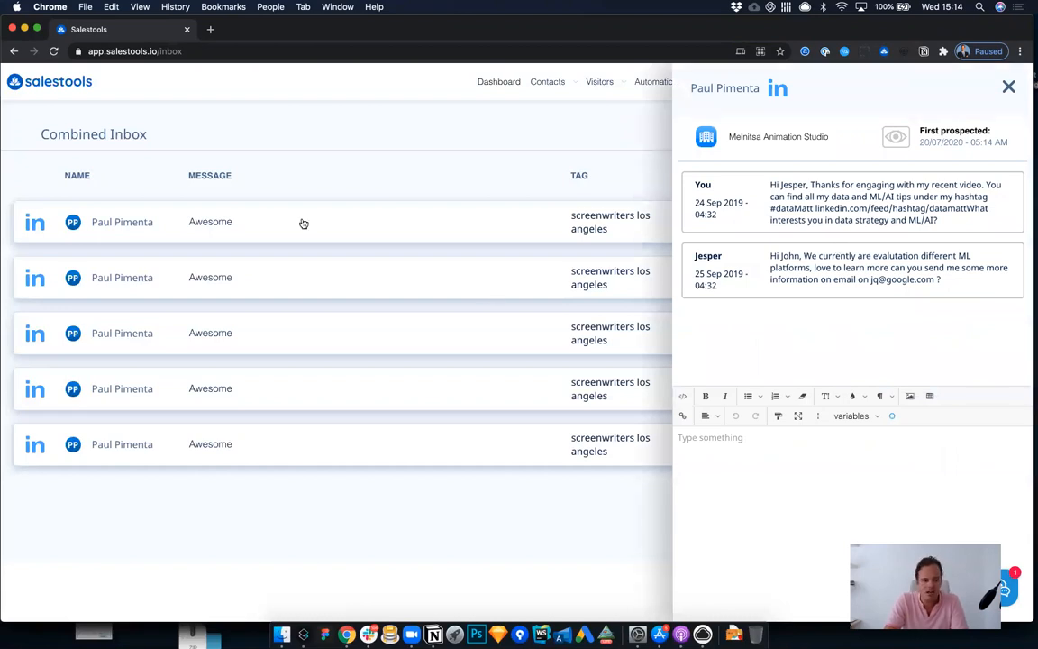
pyautogui.click(35, 225)
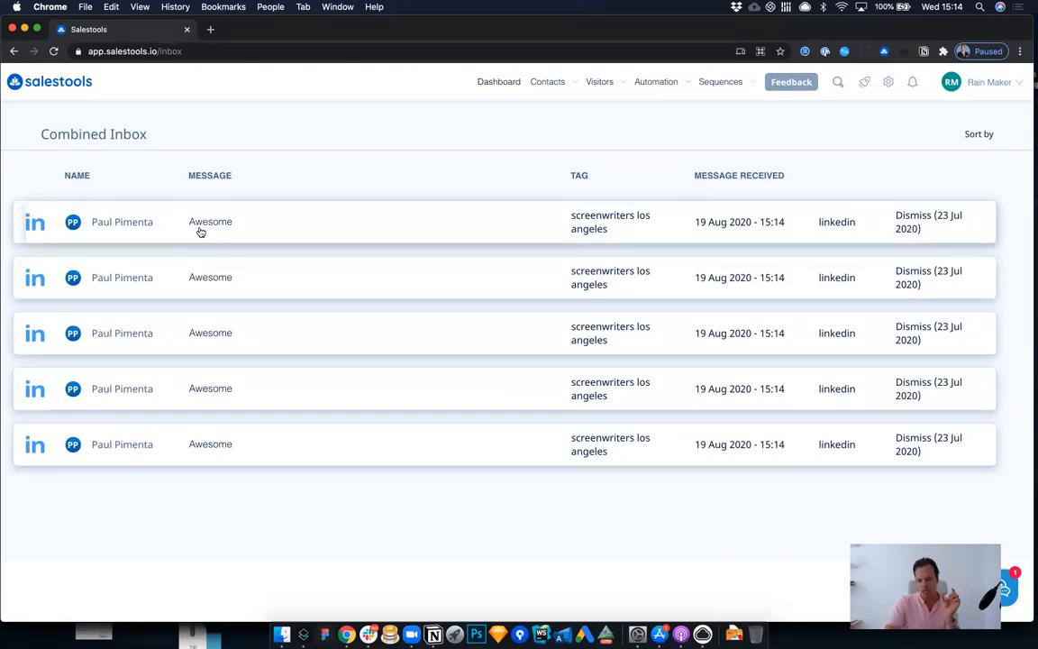
pyautogui.click(109, 224)
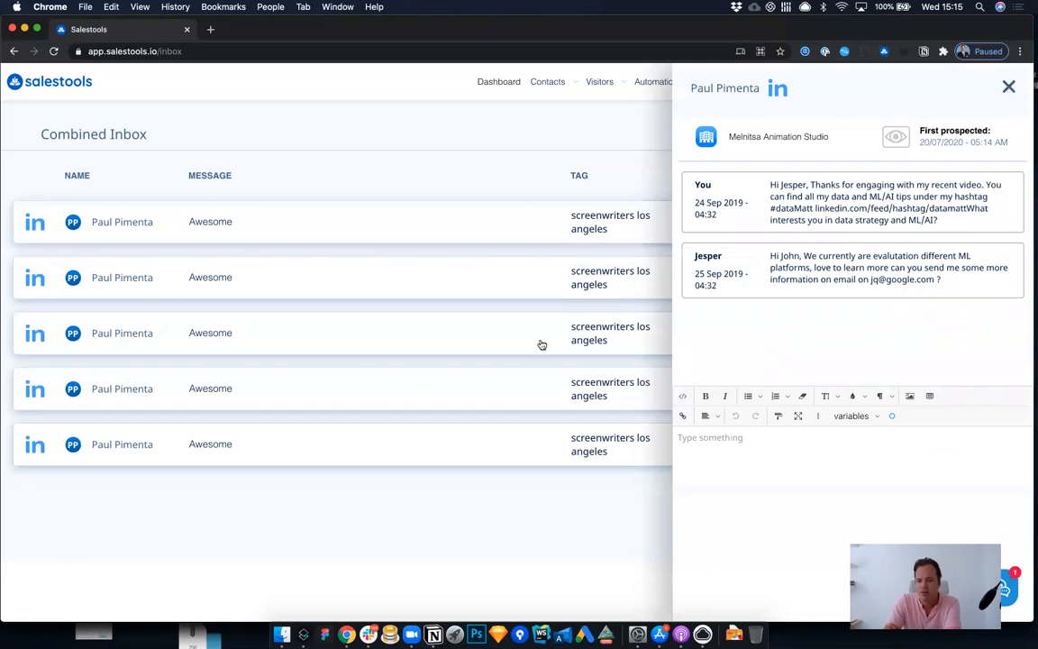
pyautogui.click(1010, 88)
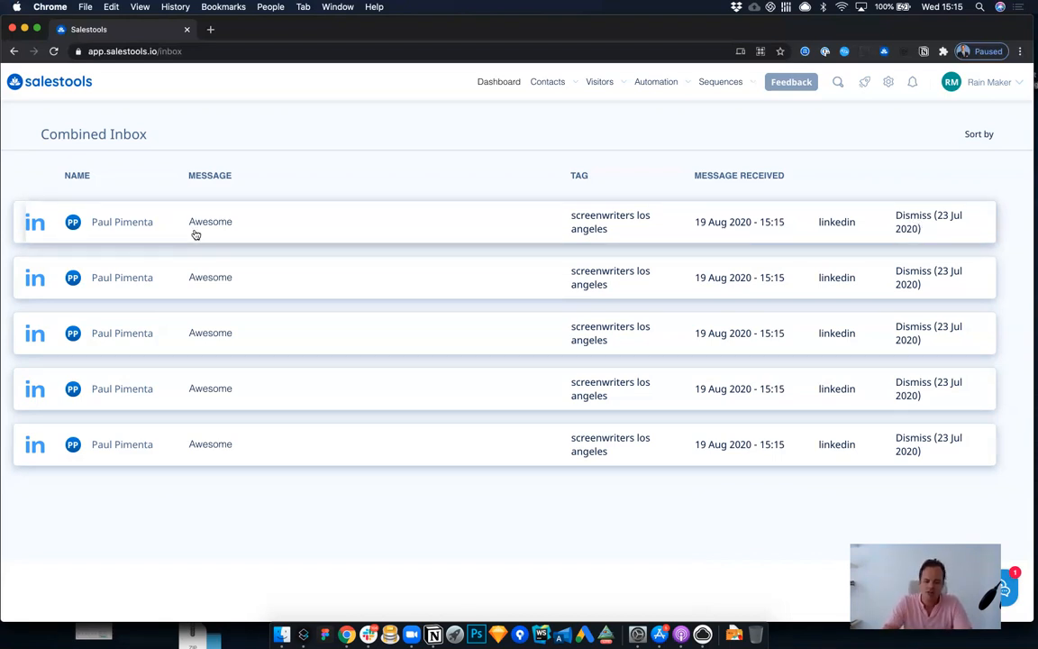
# Step: Reopen the first inbox conversation and highlight the outgoing message that thanks the contact for engaging with the recent video
pyautogui.click(135, 226)
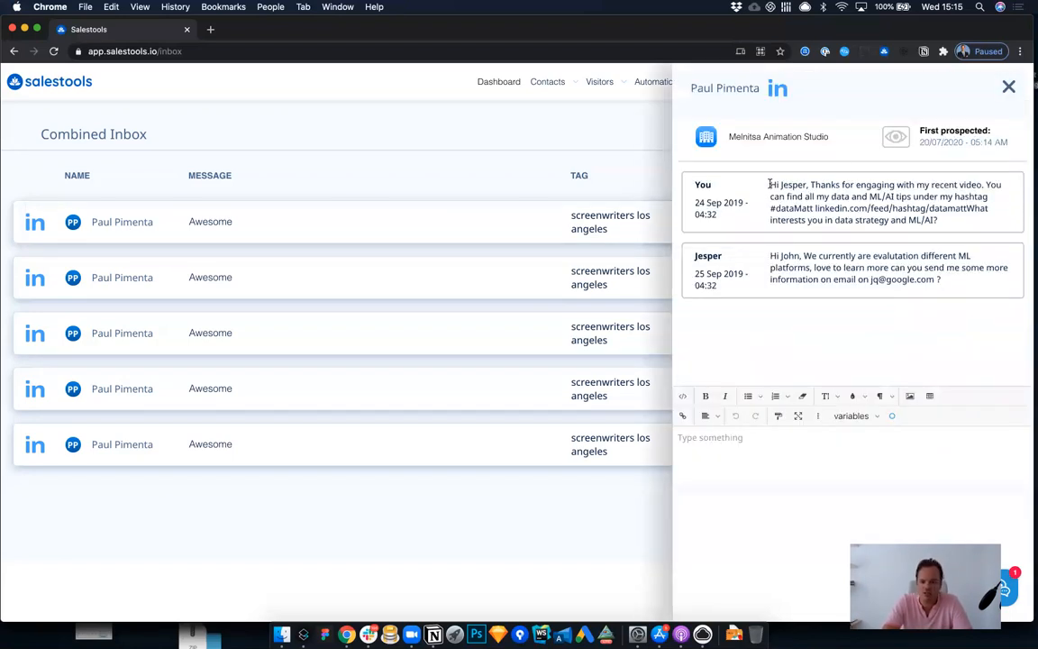
pyautogui.moveTo(771, 185); pyautogui.dragTo(929, 210)
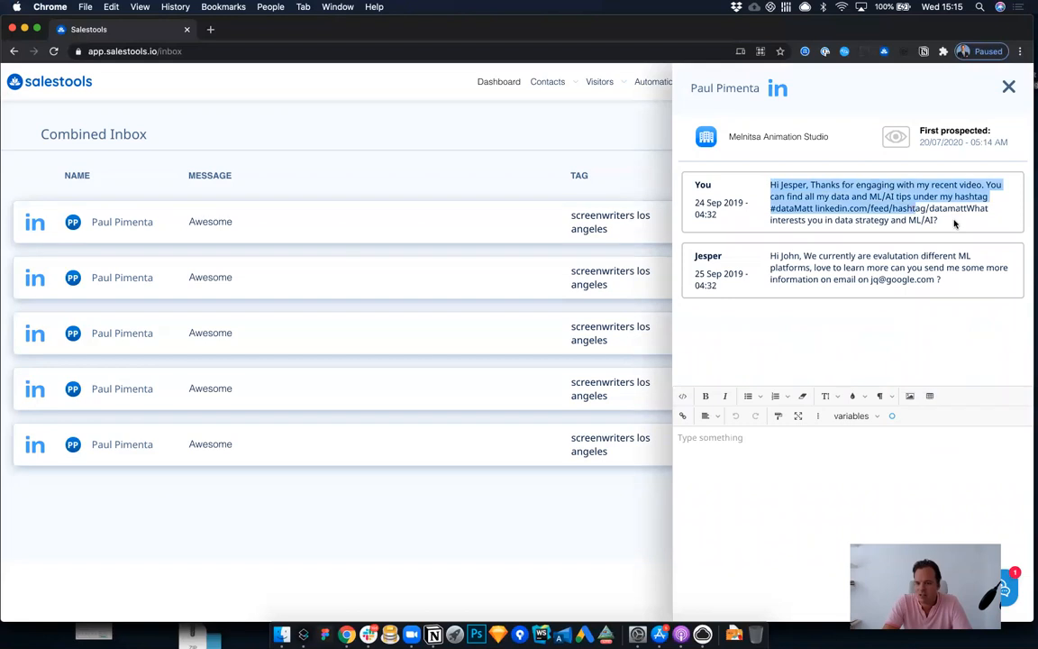
pyautogui.click(960, 222)
pyautogui.moveTo(854, 201); pyautogui.dragTo(766, 185)
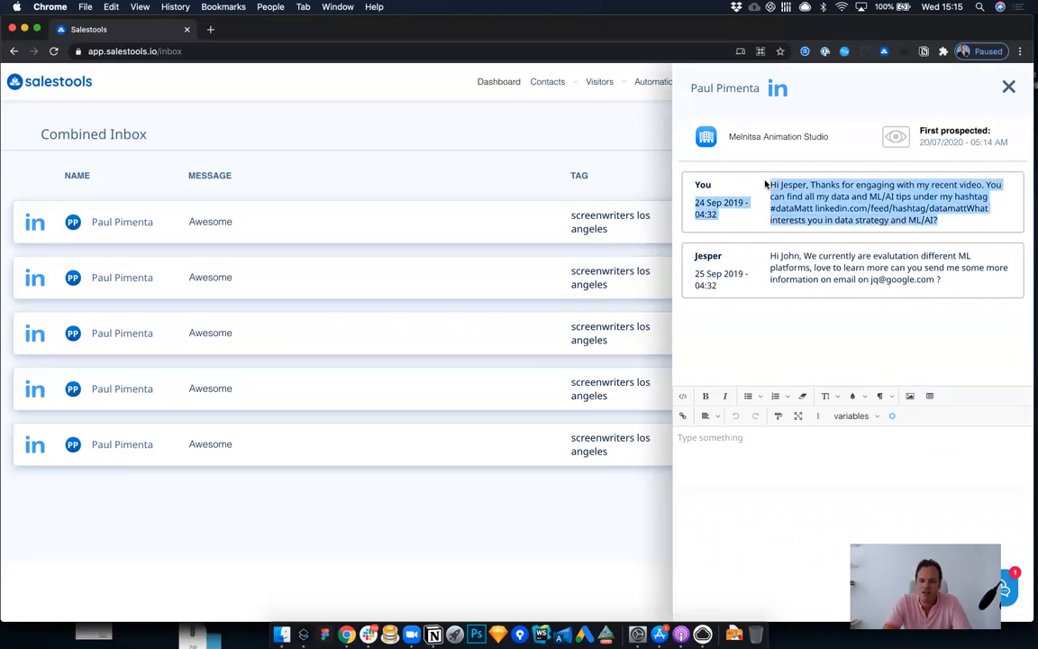
pyautogui.click(810, 200)
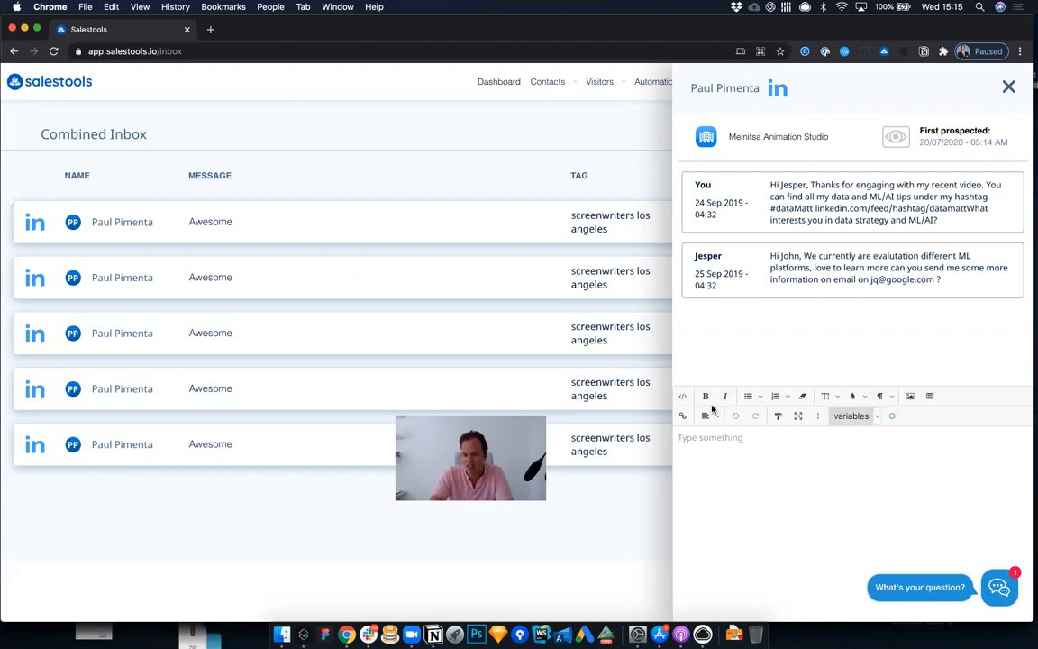
# Step: Start a reply with "Hey," in the conversation and close it unsent, and reopen and close the same conversation once more
pyautogui.write('Hey,')
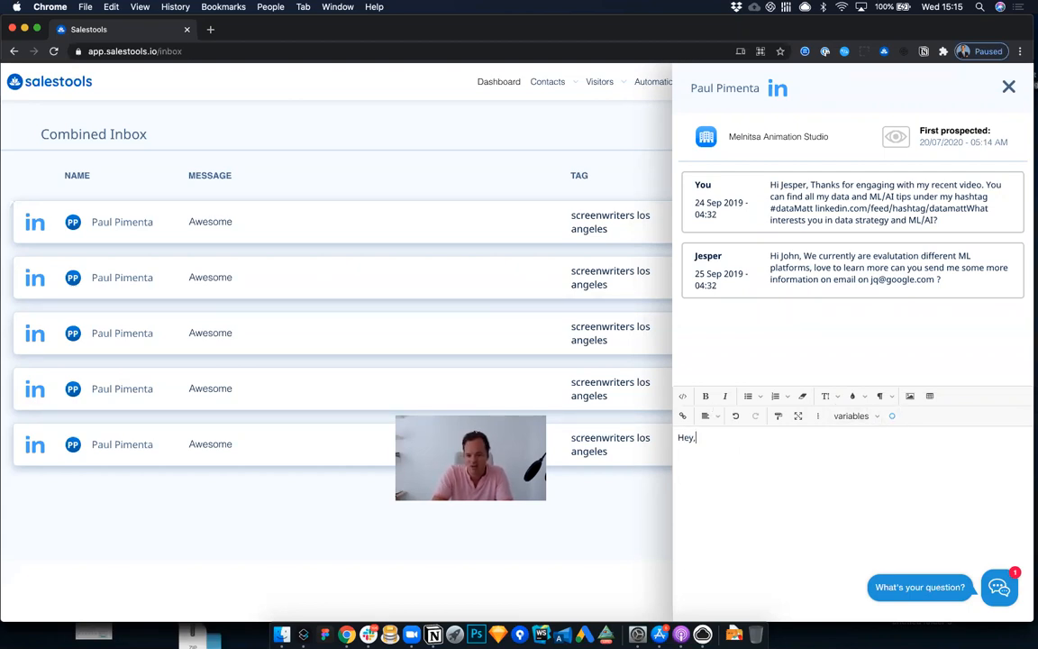
pyautogui.press('Return')
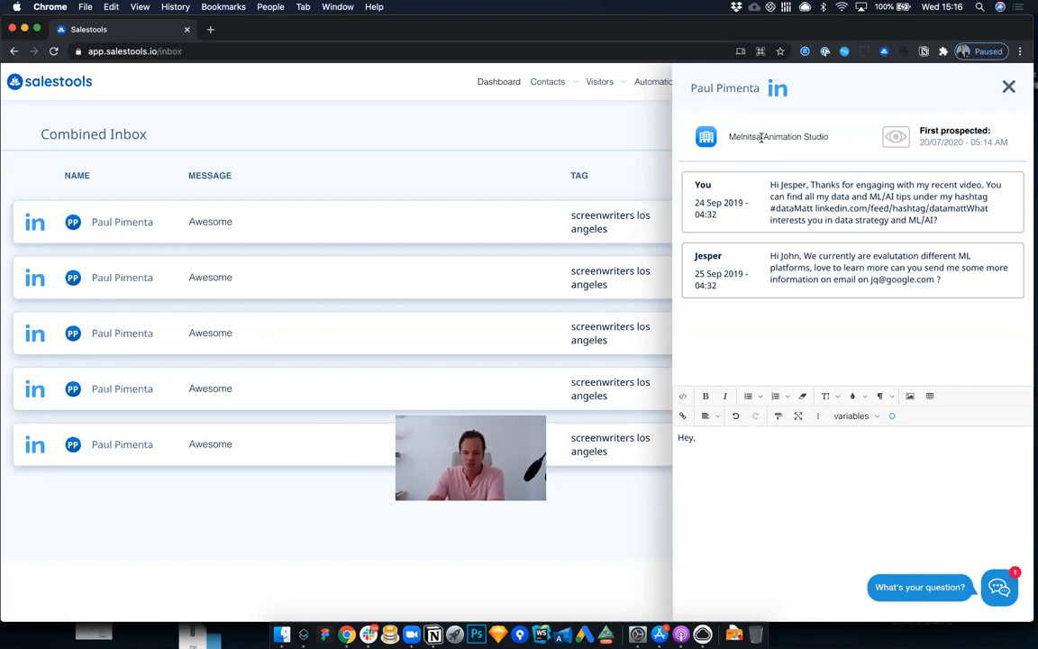
pyautogui.moveTo(728, 137); pyautogui.dragTo(828, 138)
pyautogui.click(820, 137)
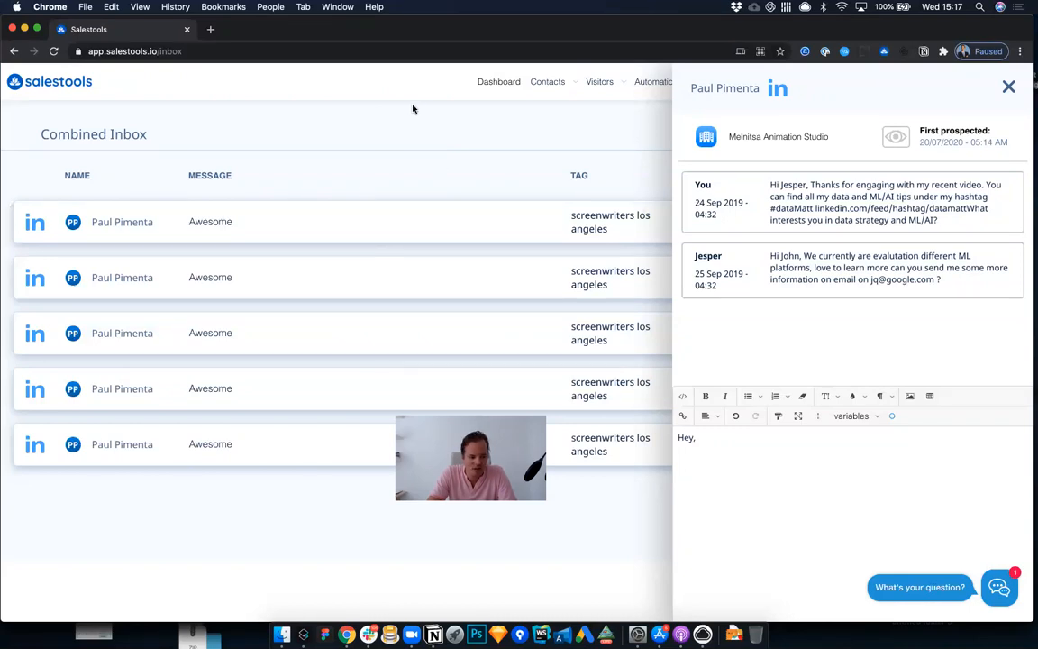
pyautogui.click(1007, 87)
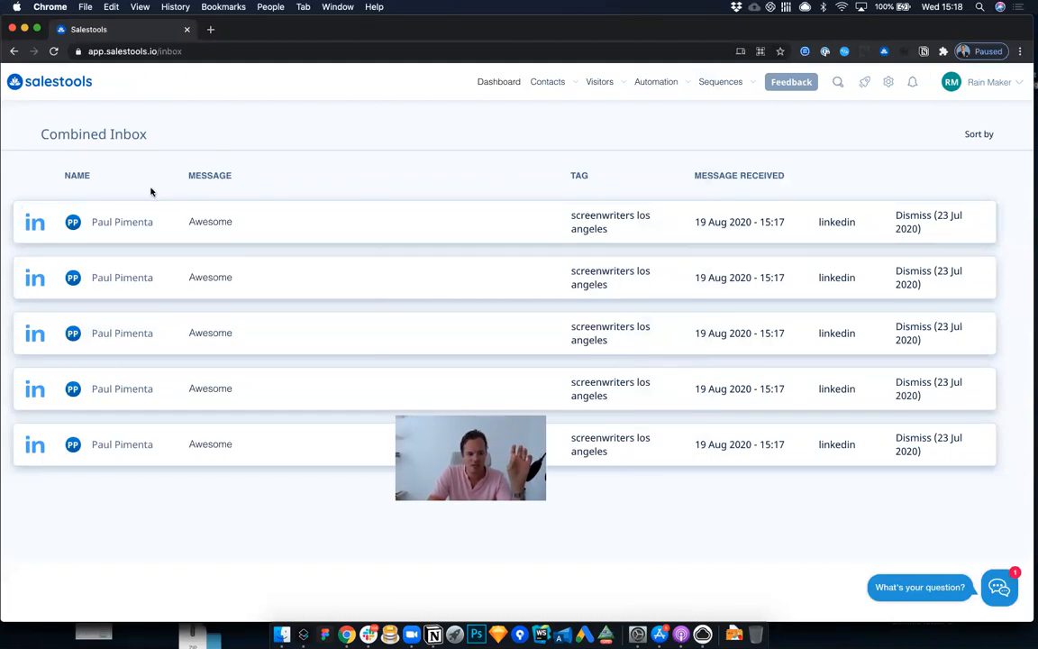
pyautogui.click(120, 226)
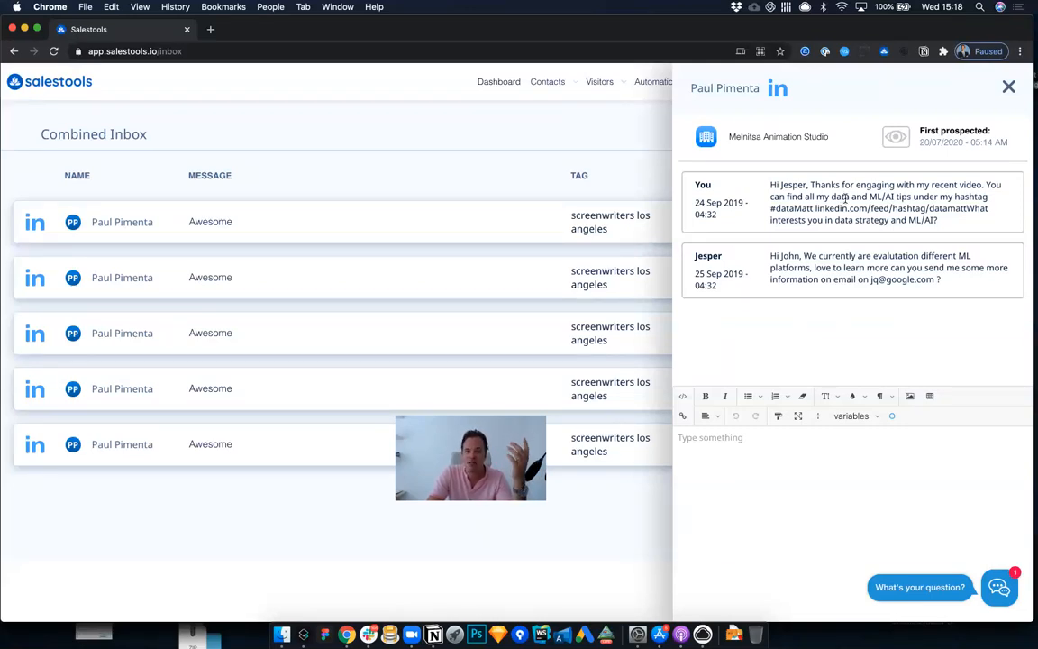
pyautogui.click(1008, 89)
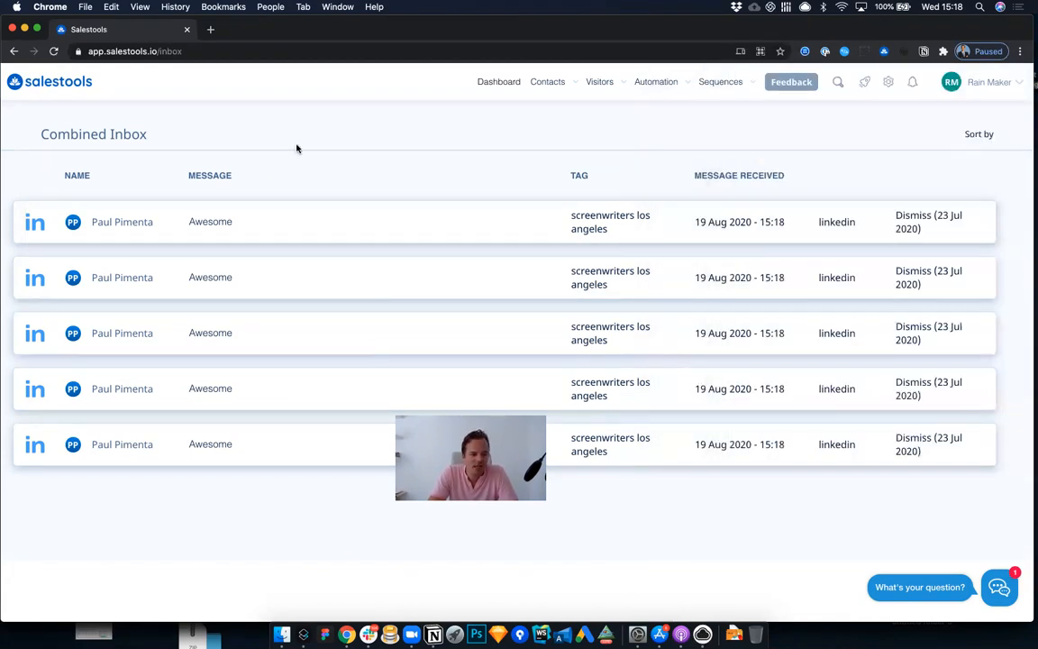
# Step: Open the contacts list and view the sequence statistics of the first contact, the CEO & Co-Founder at Genesis Group
pyautogui.moveTo(743, 108)
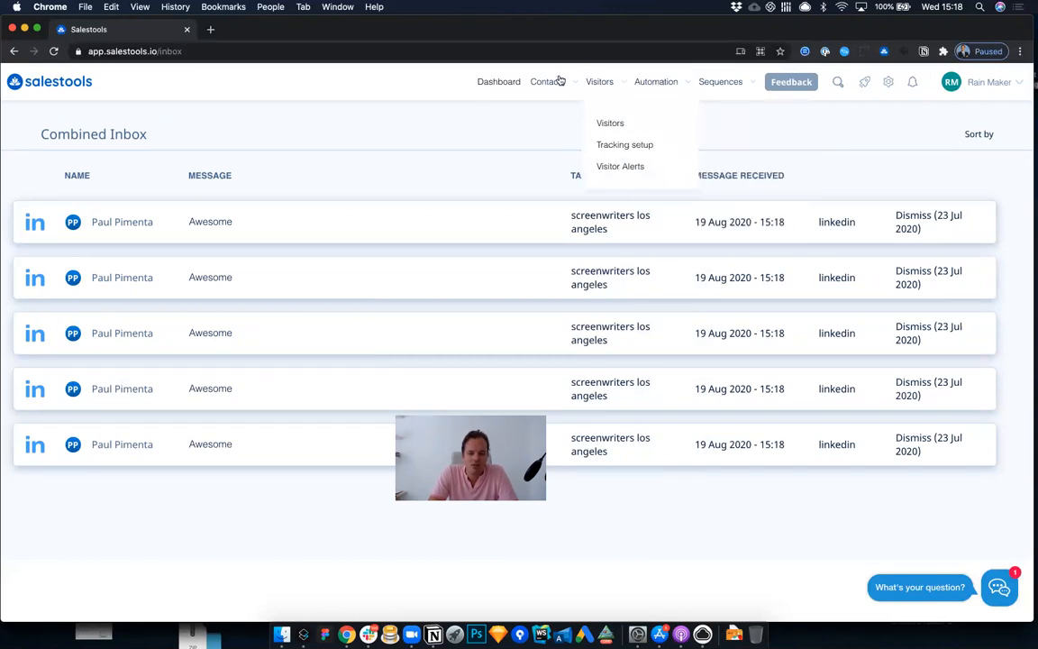
pyautogui.click(549, 125)
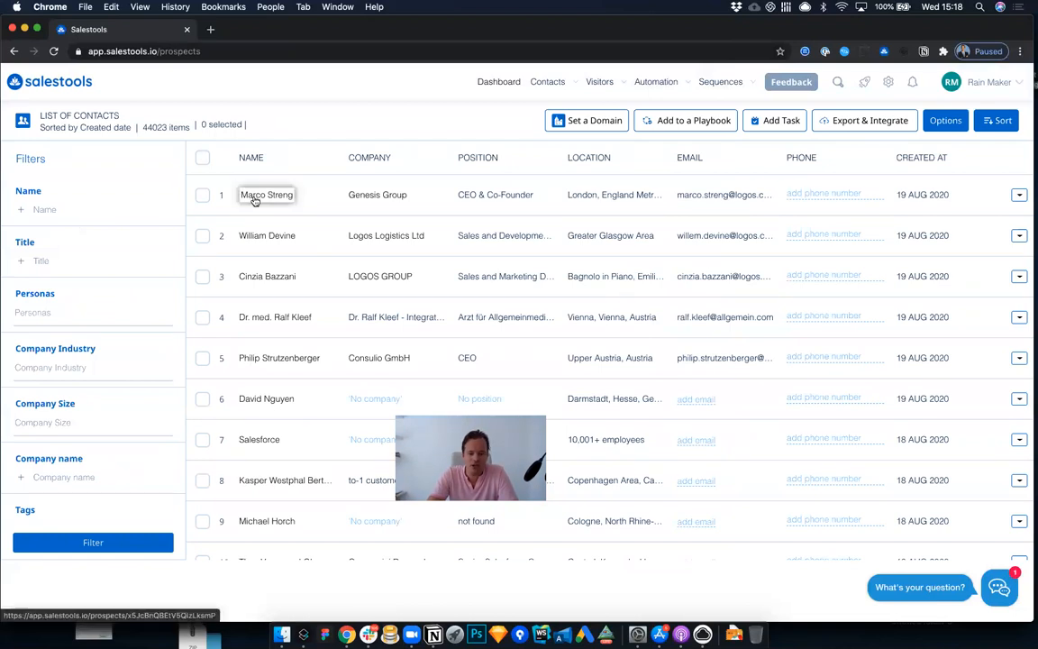
pyautogui.click(255, 198)
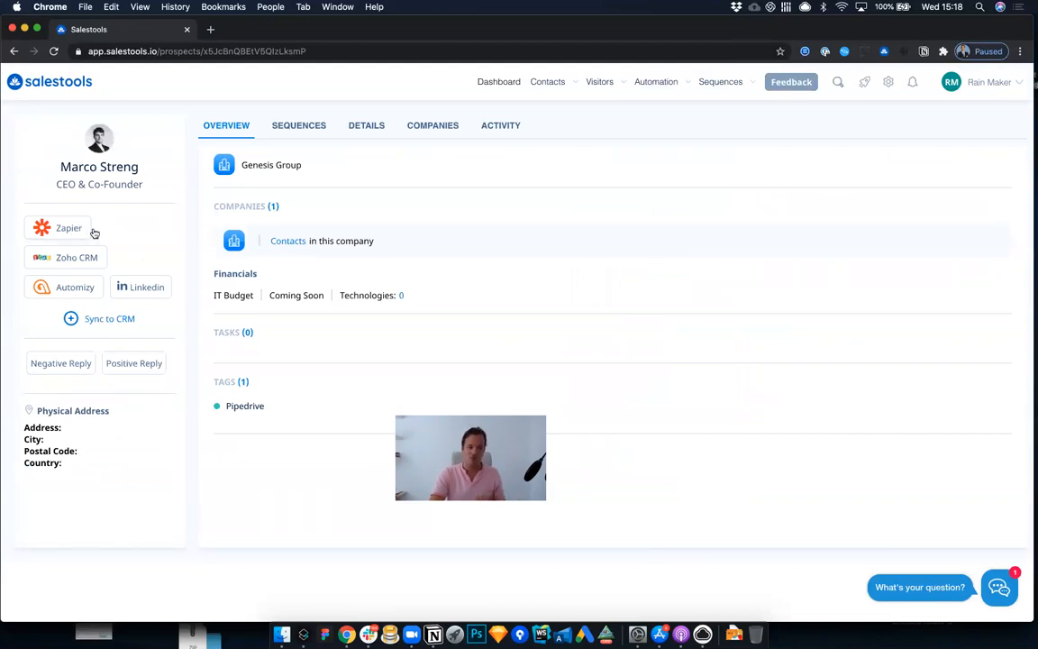
pyautogui.click(307, 134)
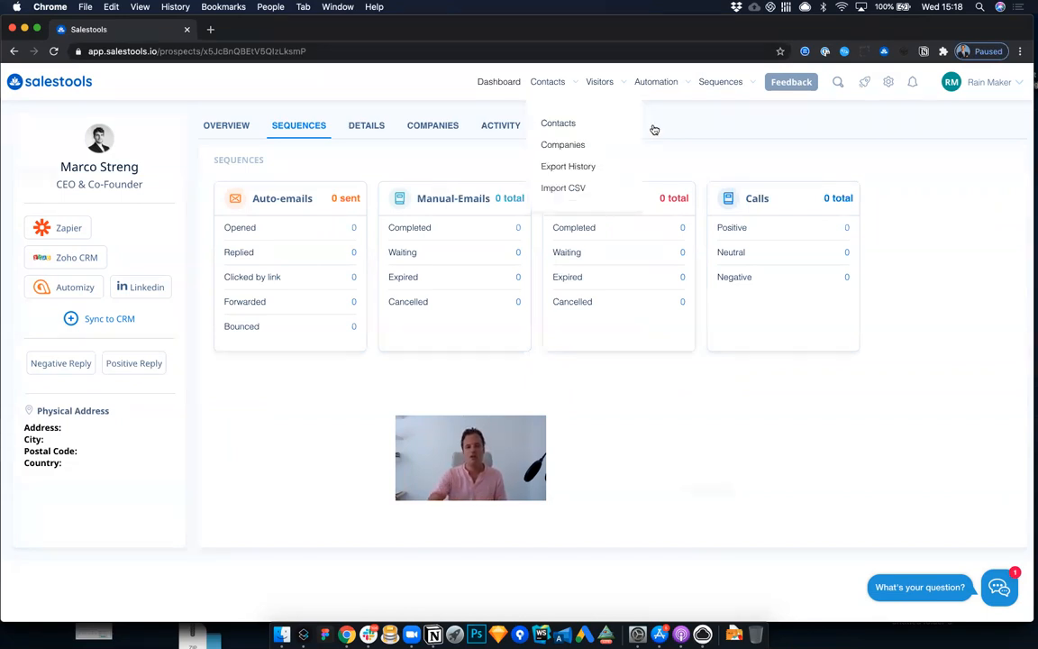
# Step: Open the sales process "August 19th 2020, 9:50 am" from the list of own automations
pyautogui.click(654, 126)
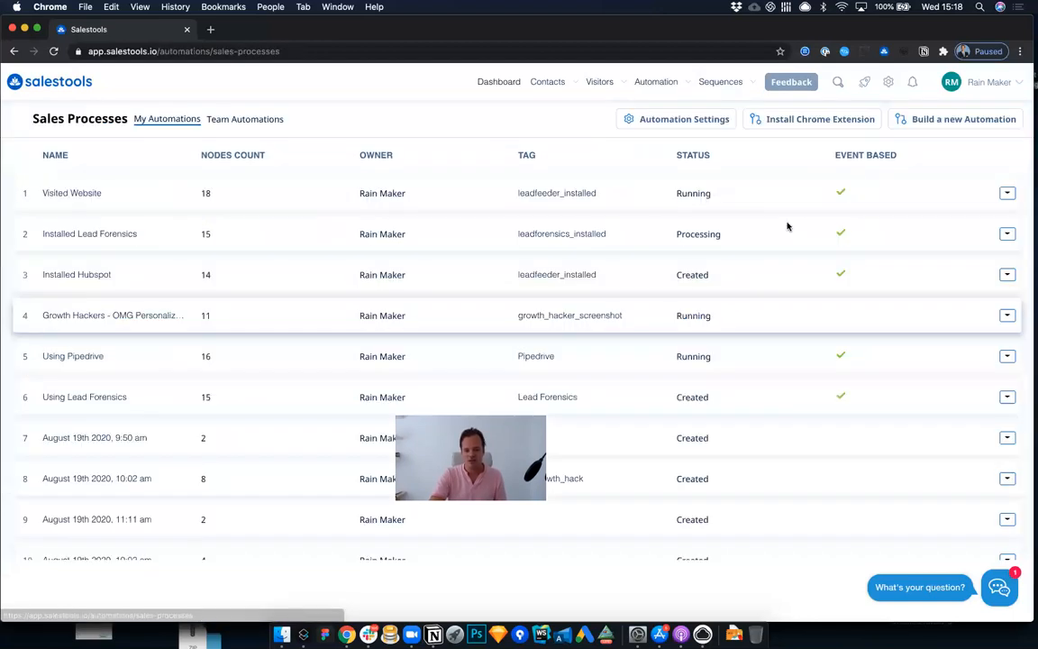
pyautogui.scroll(-3, 153, 318)
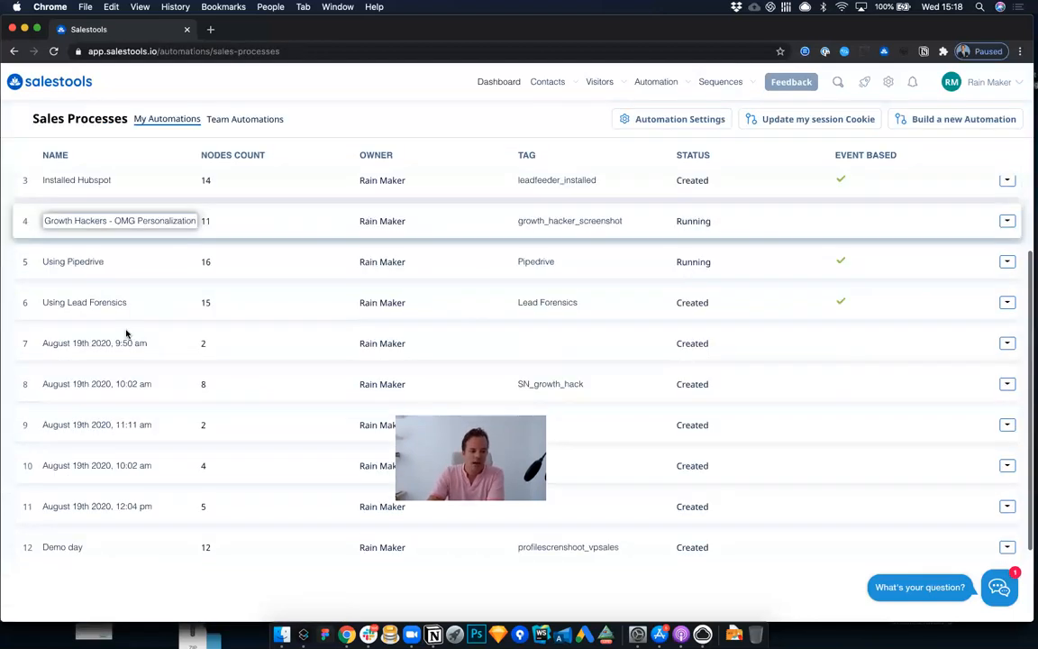
pyautogui.click(345, 312)
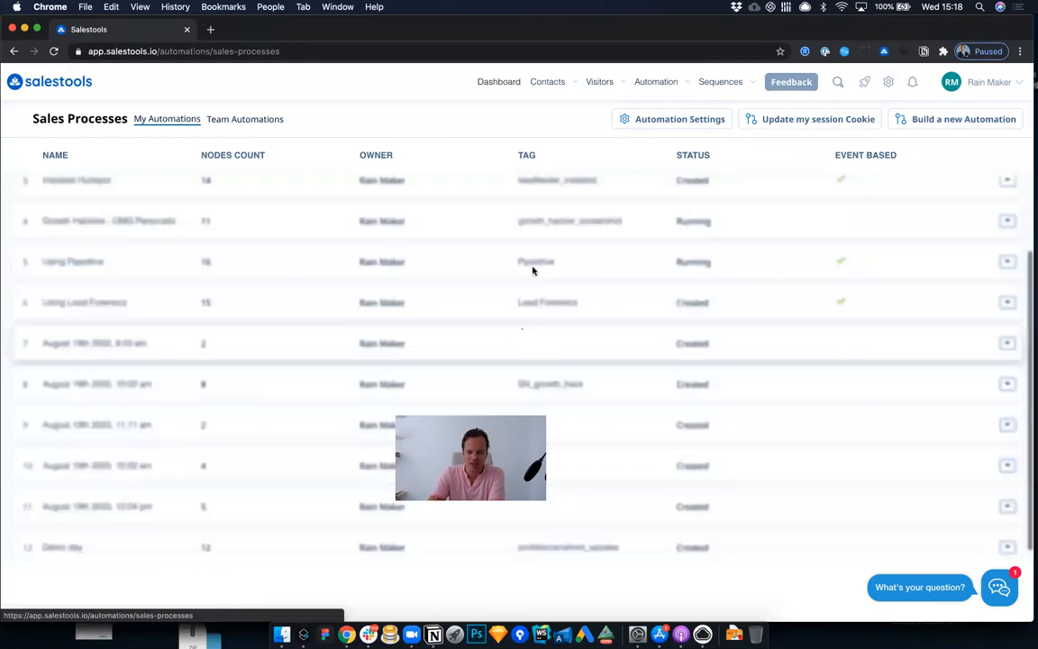
# Step: Choose an "Introduction email" template function to follow the Linkedin Profile Screenshot node, and close the workflow chooser without applying it
pyautogui.click(516, 285)
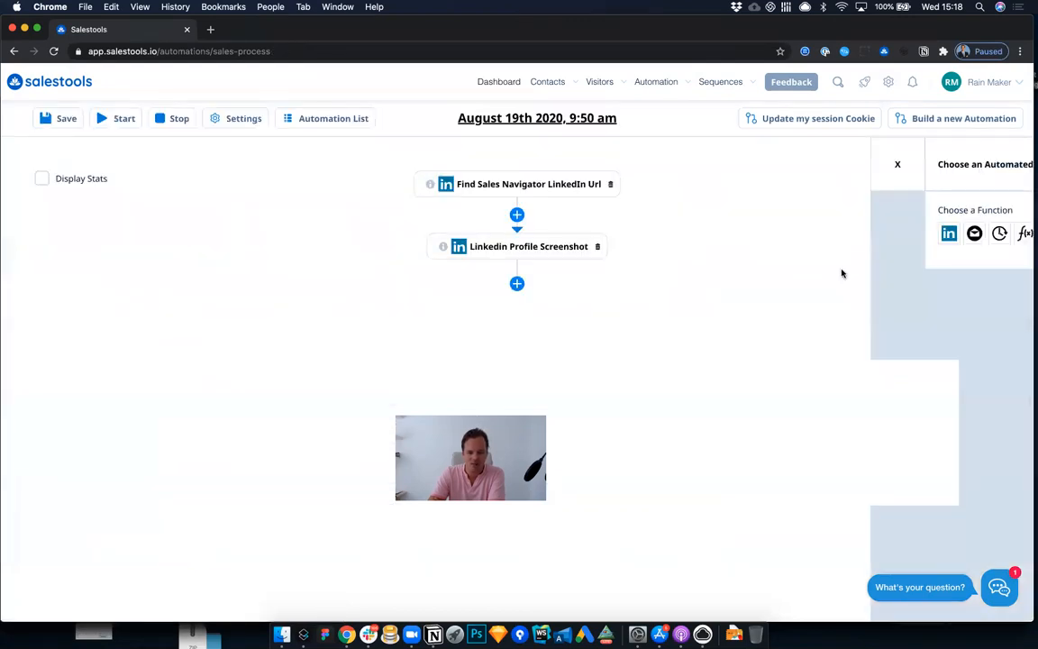
pyautogui.click(818, 234)
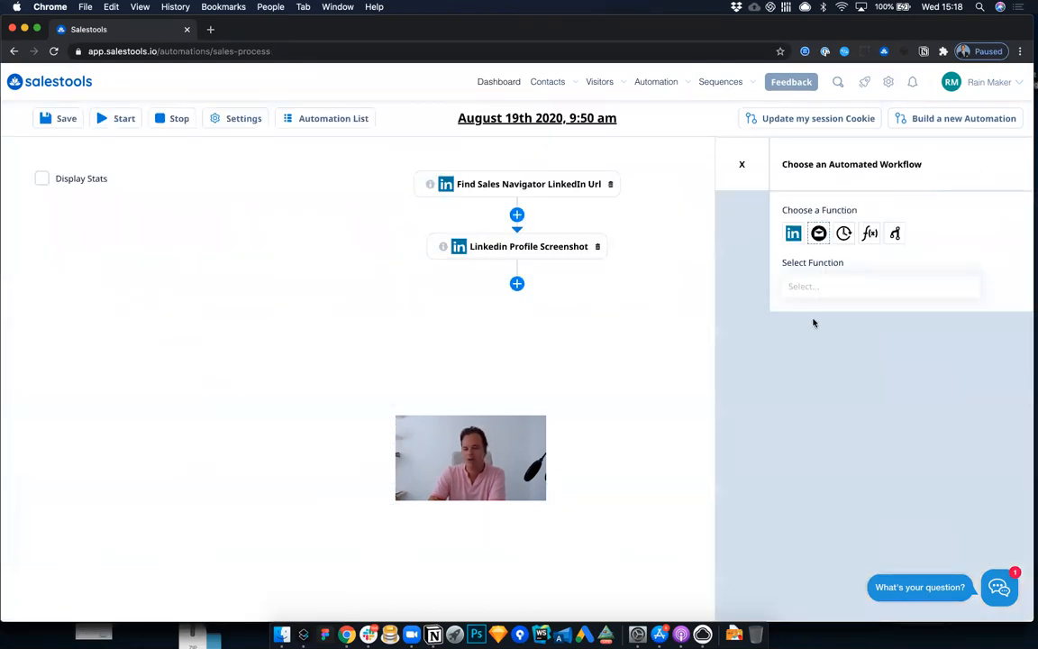
pyautogui.click(812, 286)
pyautogui.click(811, 314)
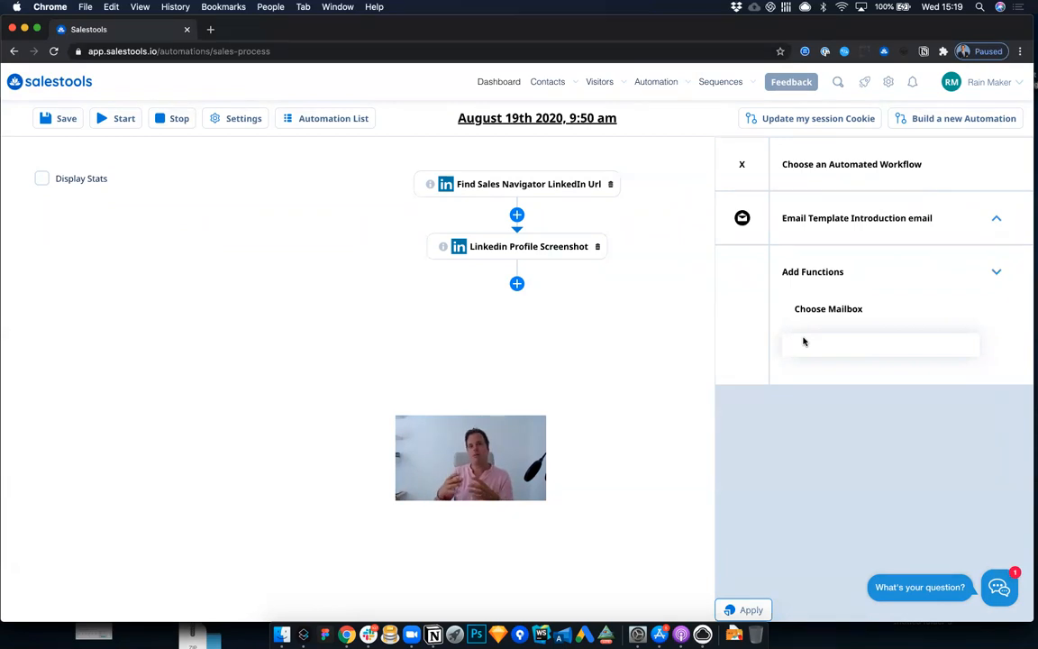
pyautogui.click(741, 164)
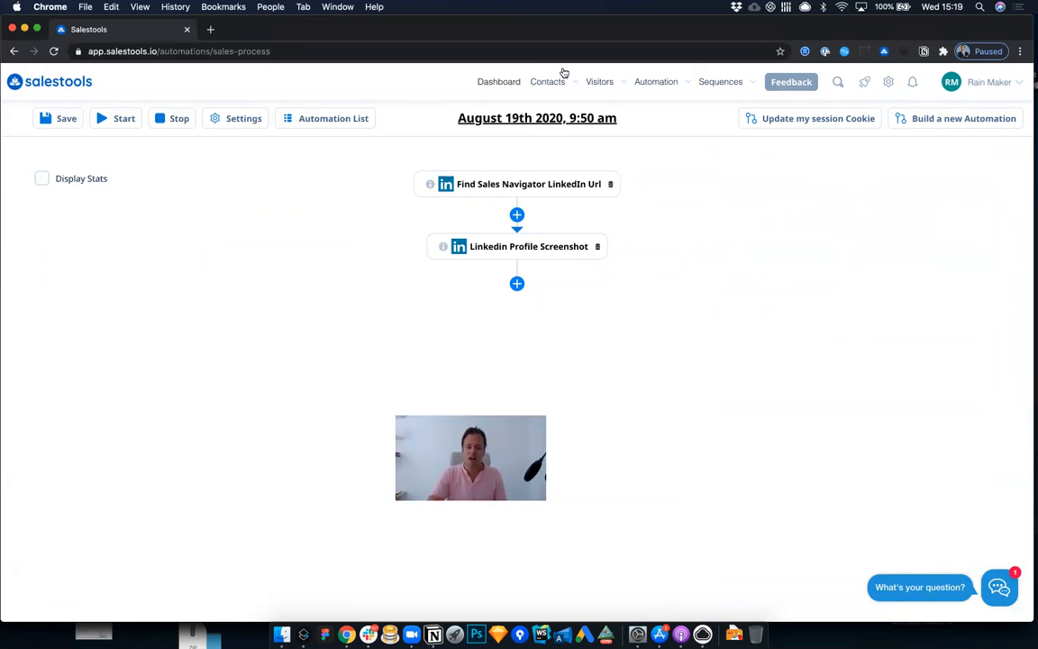
# Step: Return to the contacts list and select the first two contacts
pyautogui.moveTo(560, 80)
pyautogui.click(563, 125)
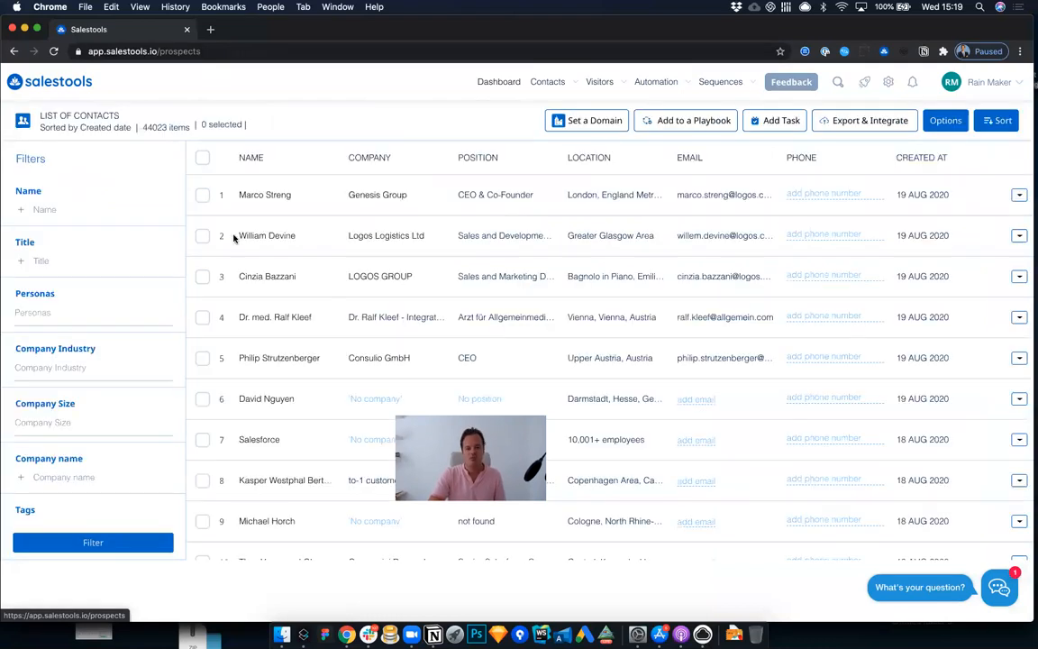
pyautogui.click(200, 196)
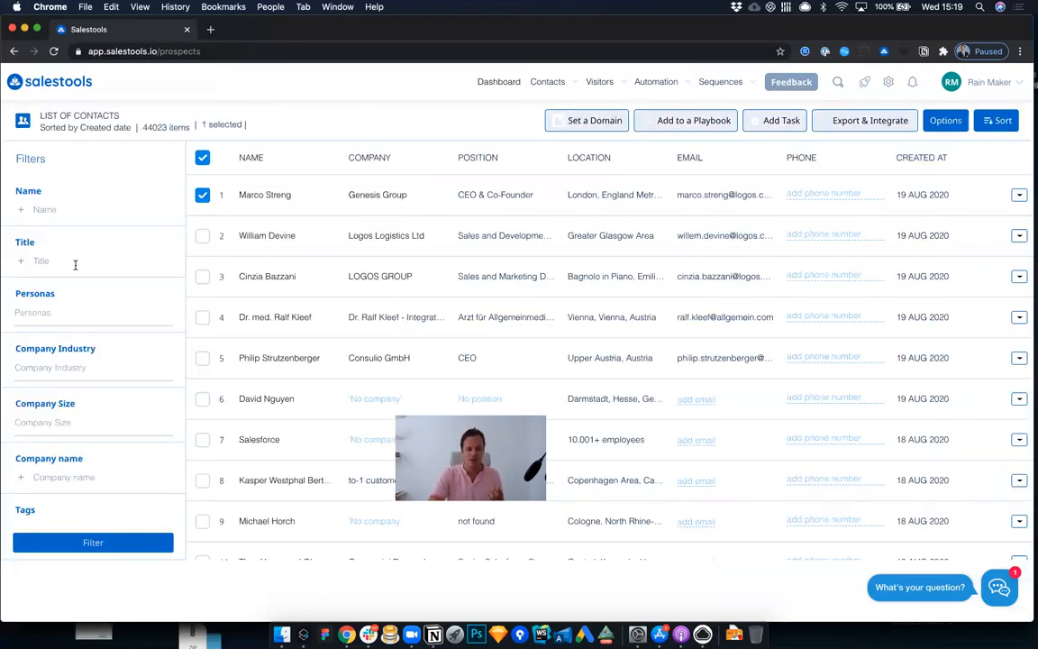
pyautogui.click(203, 236)
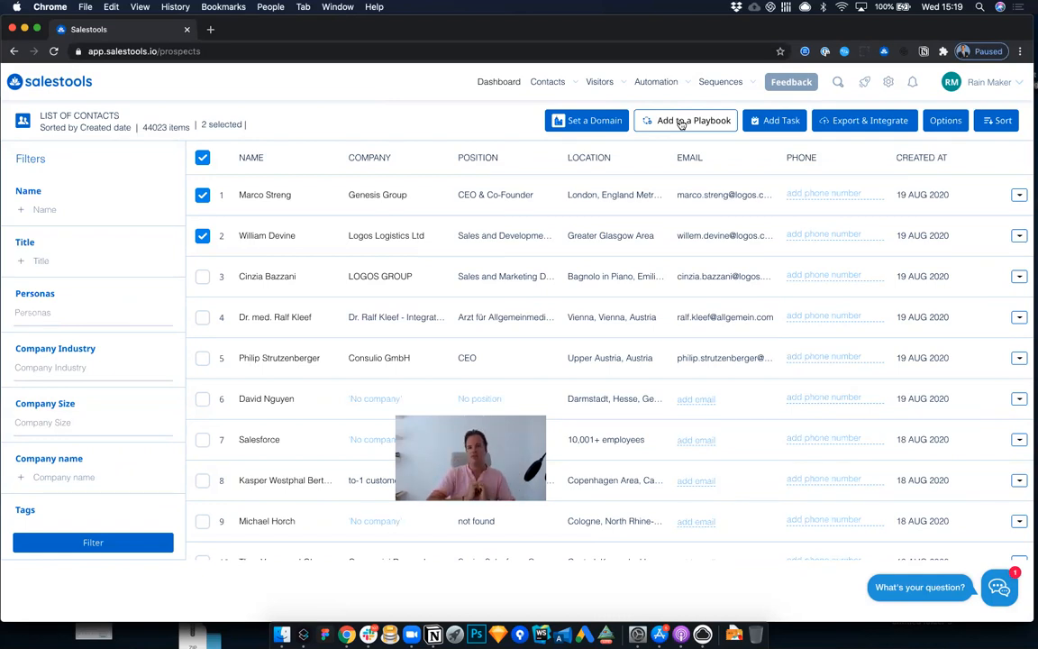
# Step: Open the list of website visitors and view the visit details of the first company, BPG Strategy
pyautogui.moveTo(570, 93)
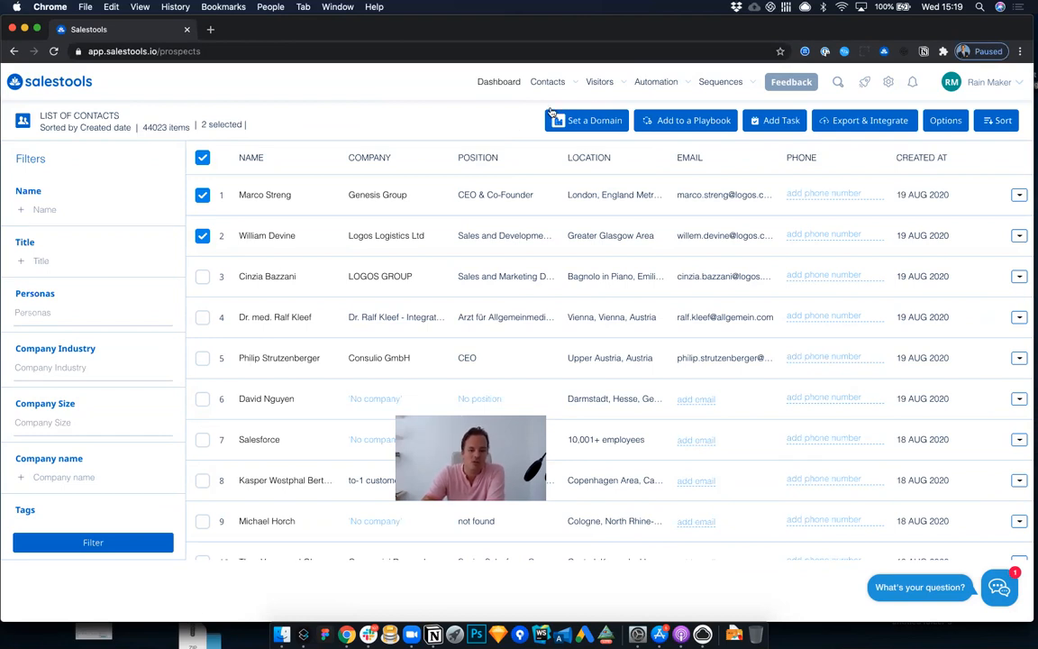
pyautogui.moveTo(601, 83)
pyautogui.click(609, 124)
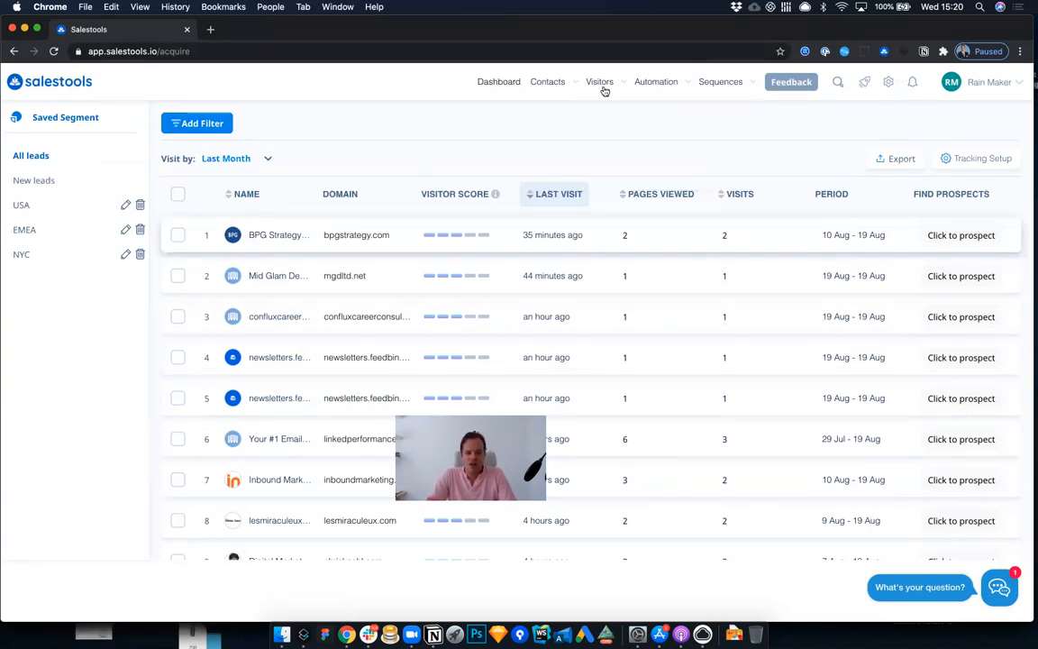
pyautogui.click(275, 234)
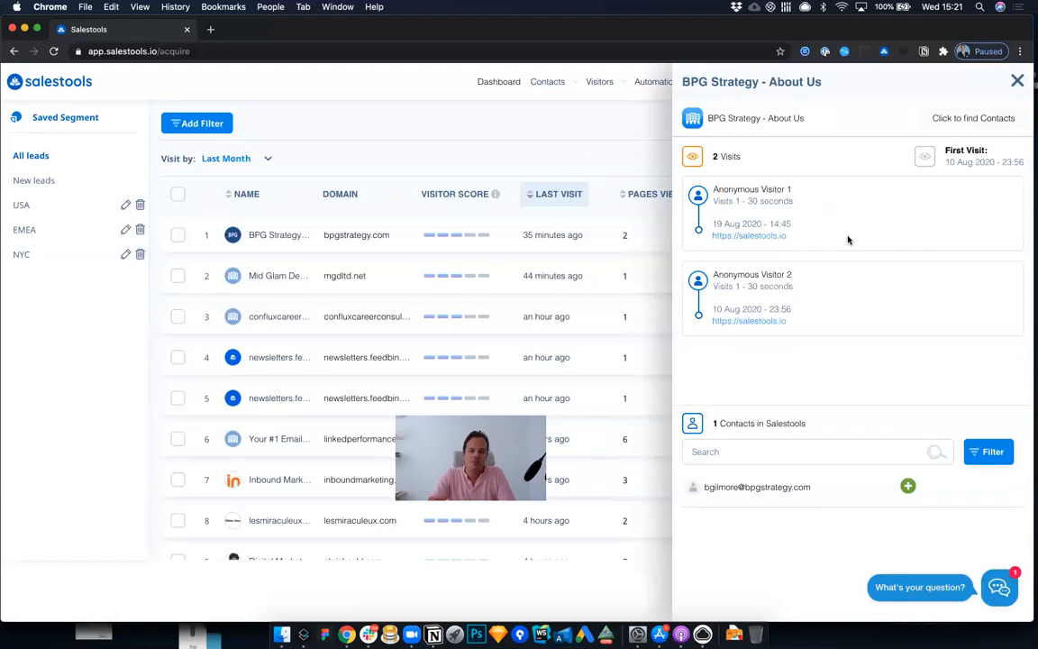
# Step: Close the company's visit details and open the "Visited Website" sales process from the list of automations
pyautogui.click(1017, 83)
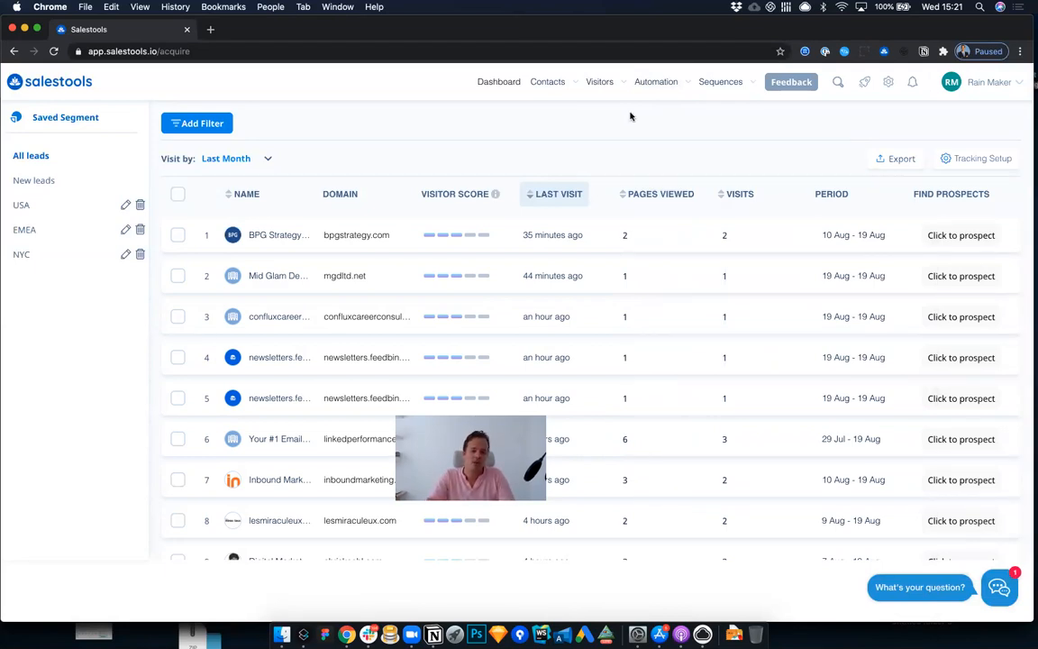
pyautogui.moveTo(658, 94)
pyautogui.click(669, 124)
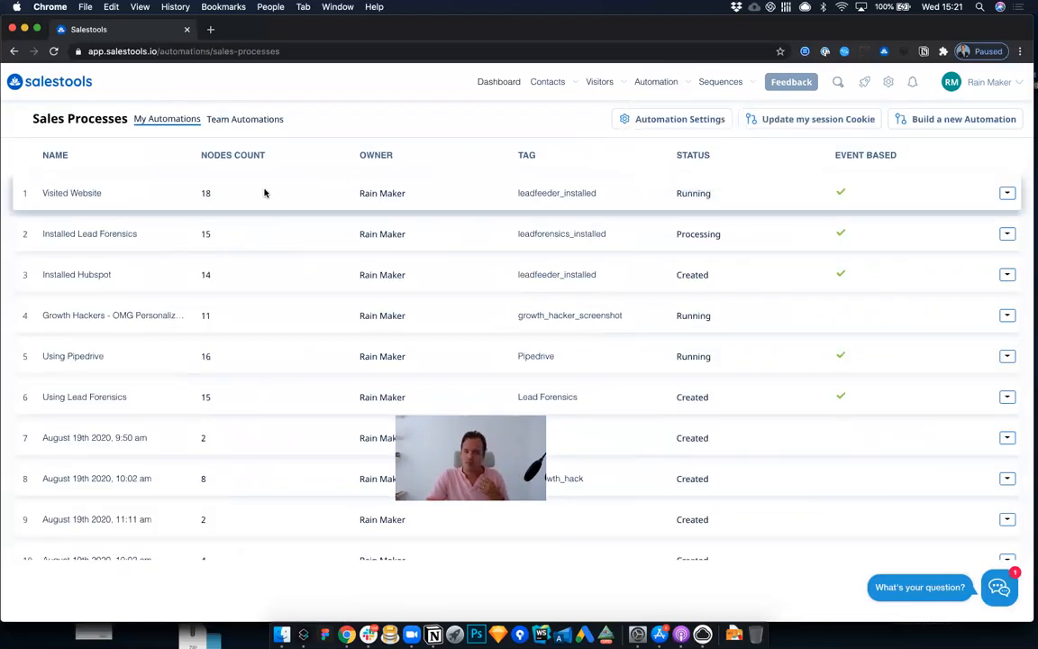
pyautogui.click(71, 193)
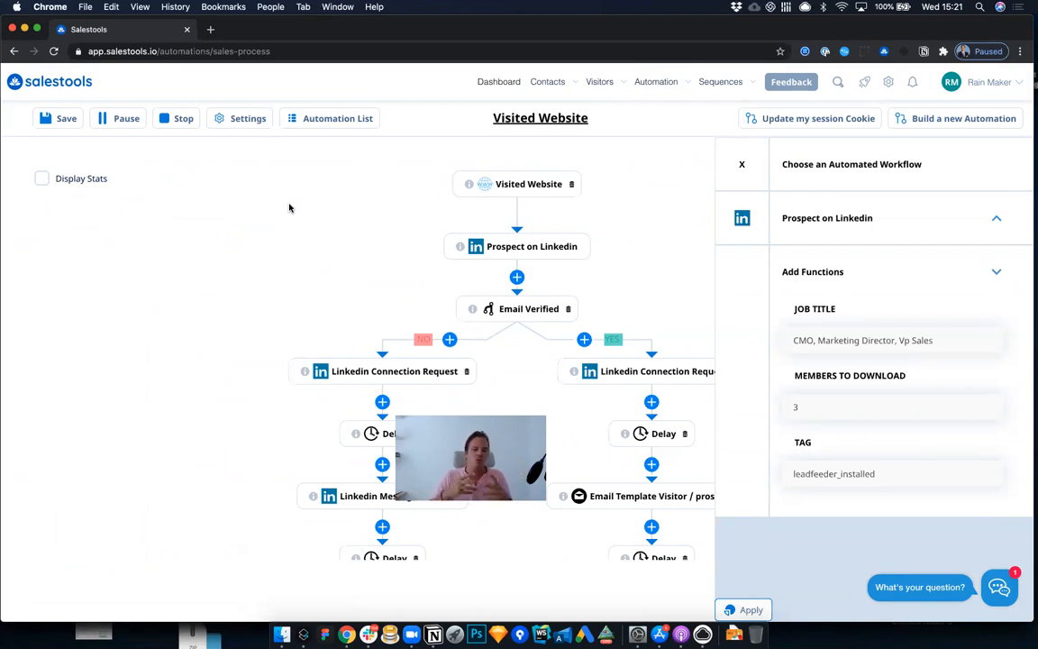
# Step: Review the optional landing page, location, industry, company size and technology filters of the Visited Website trigger node
pyautogui.click(540, 191)
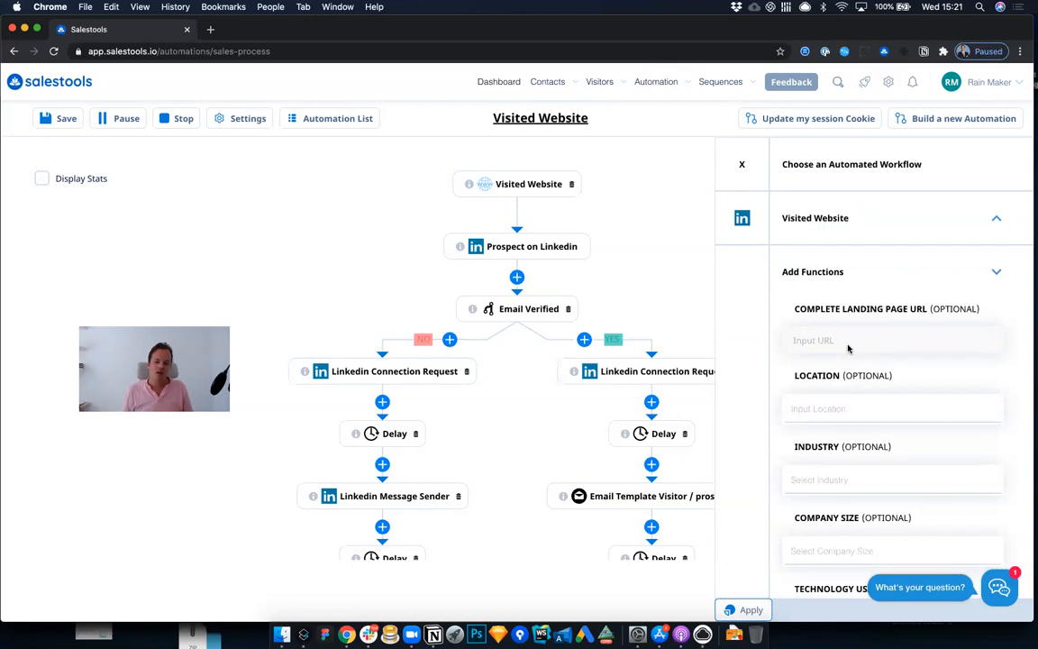
pyautogui.scroll(-1, 847, 349)
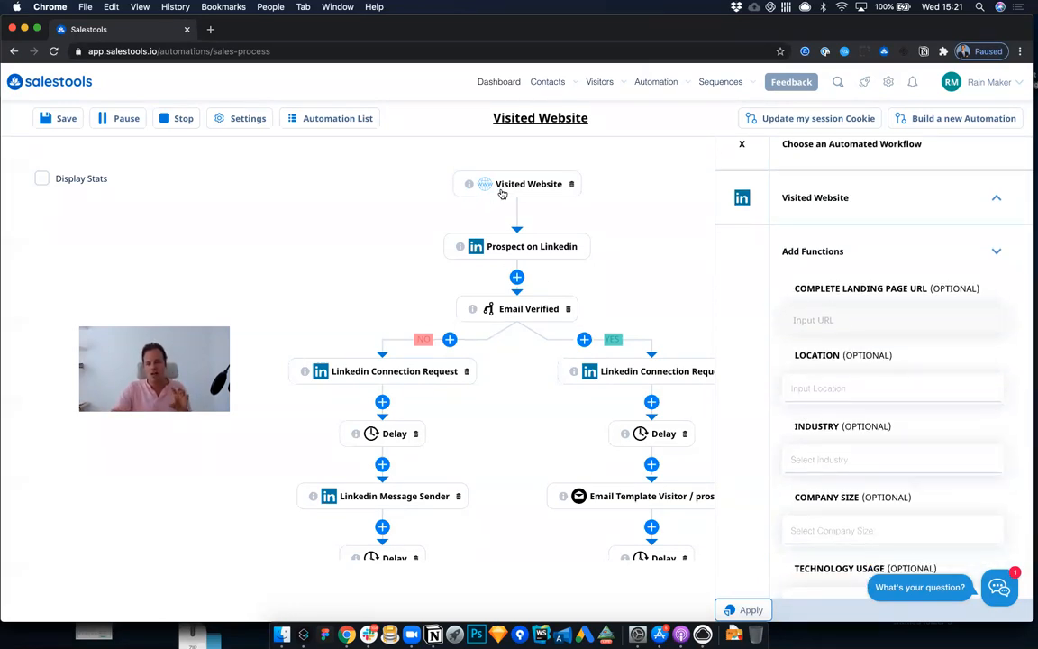
pyautogui.scroll(-2, 851, 354)
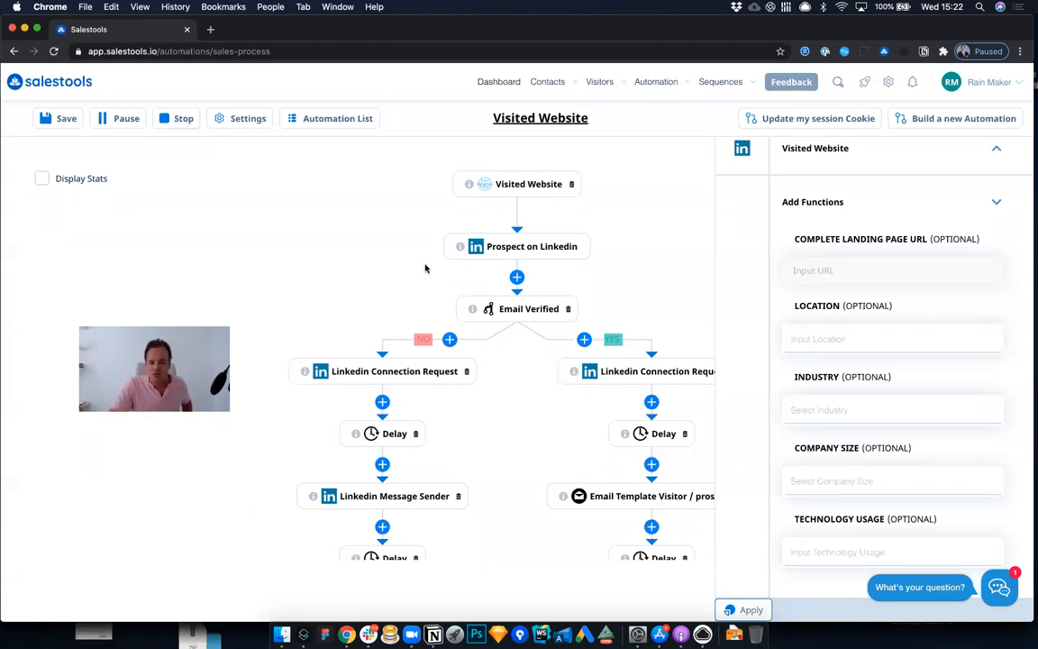
# Step: Examine the Prospect on Linkedin node's job title, members to download and tag settings, and close its settings
pyautogui.click(531, 253)
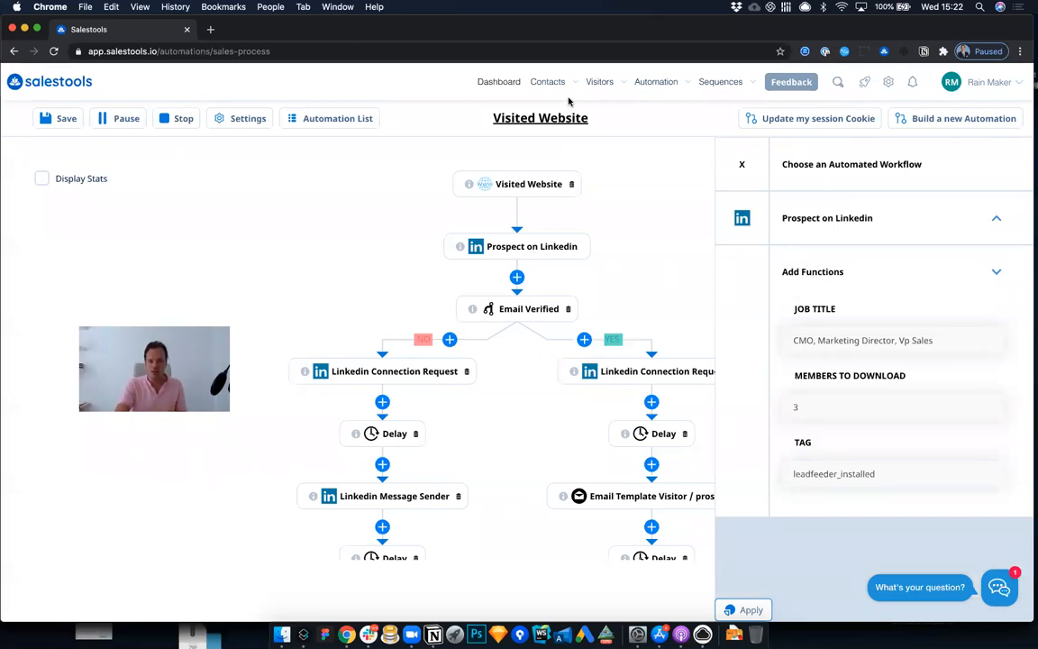
pyautogui.moveTo(568, 96)
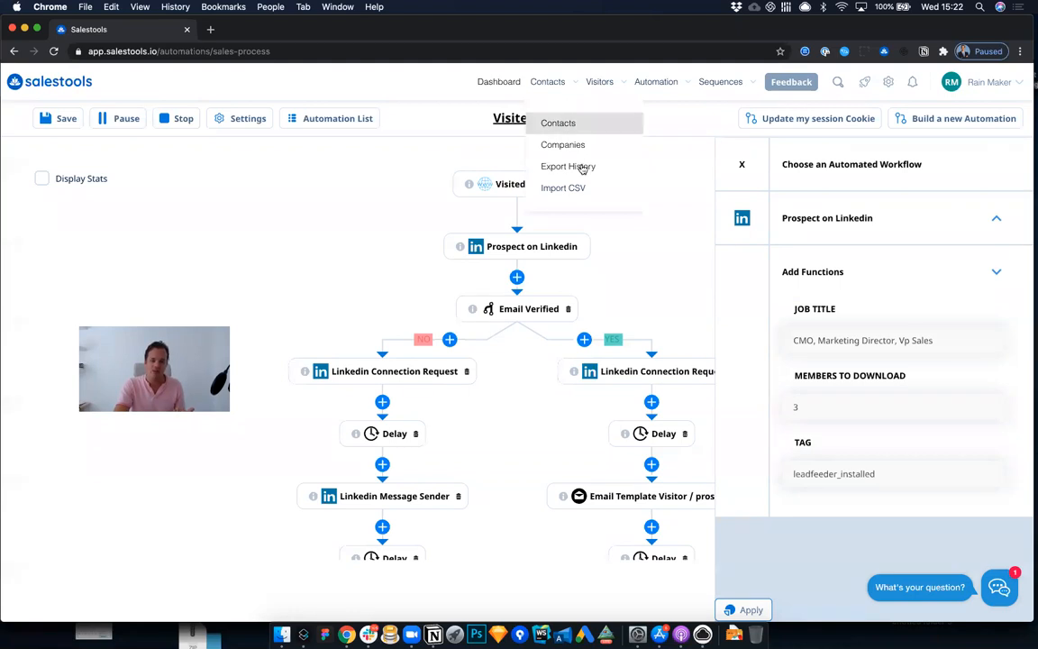
pyautogui.moveTo(601, 90)
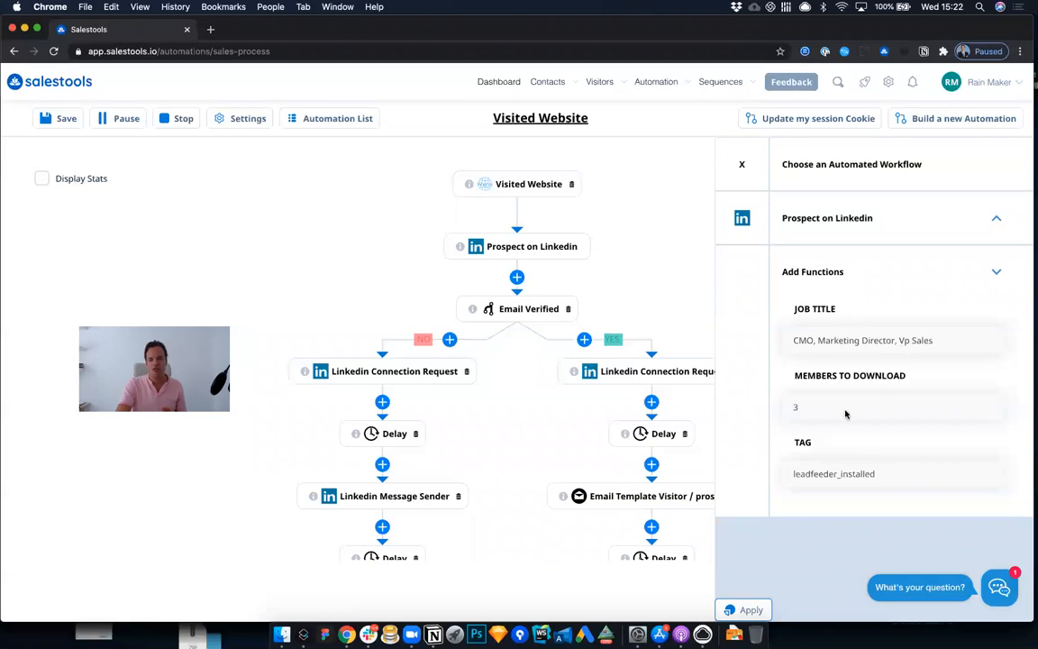
pyautogui.click(743, 167)
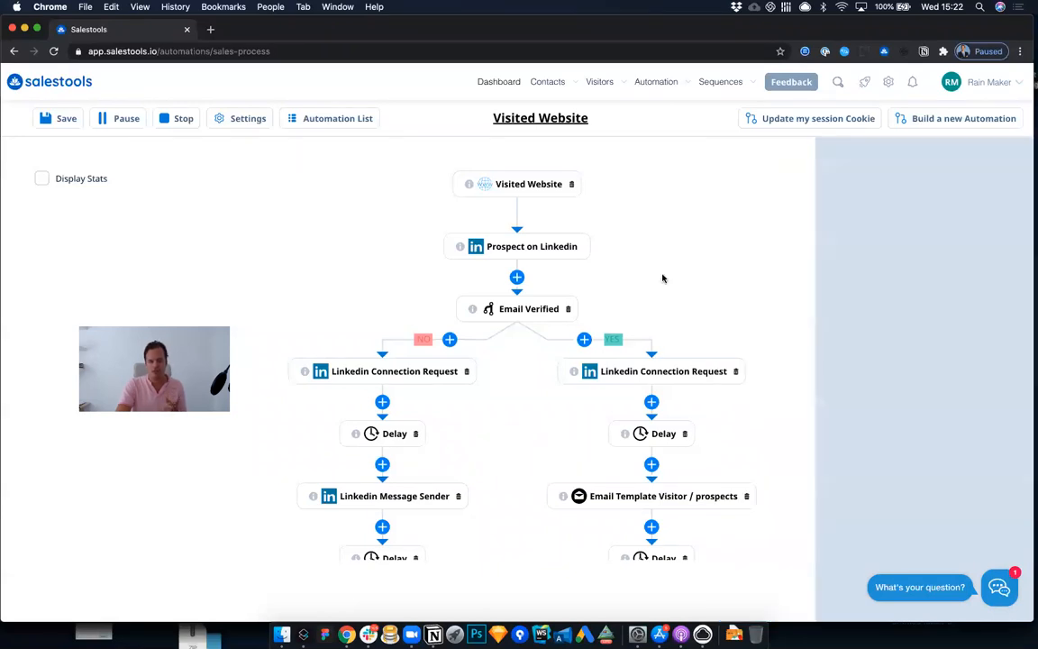
pyautogui.click(543, 252)
pyautogui.moveTo(875, 474); pyautogui.dragTo(792, 480)
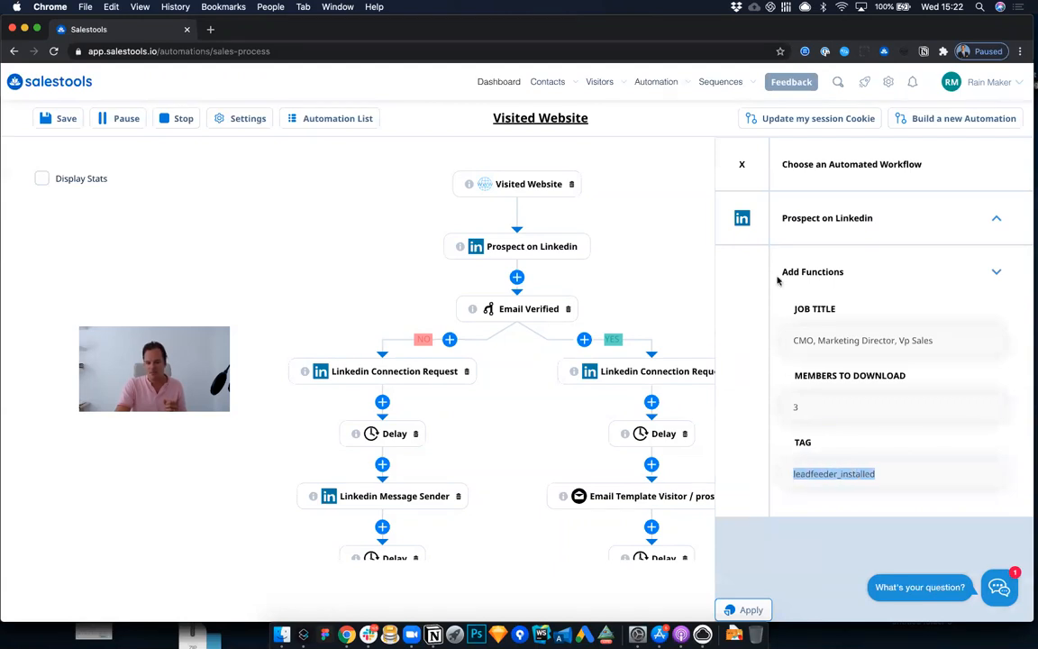
pyautogui.click(743, 166)
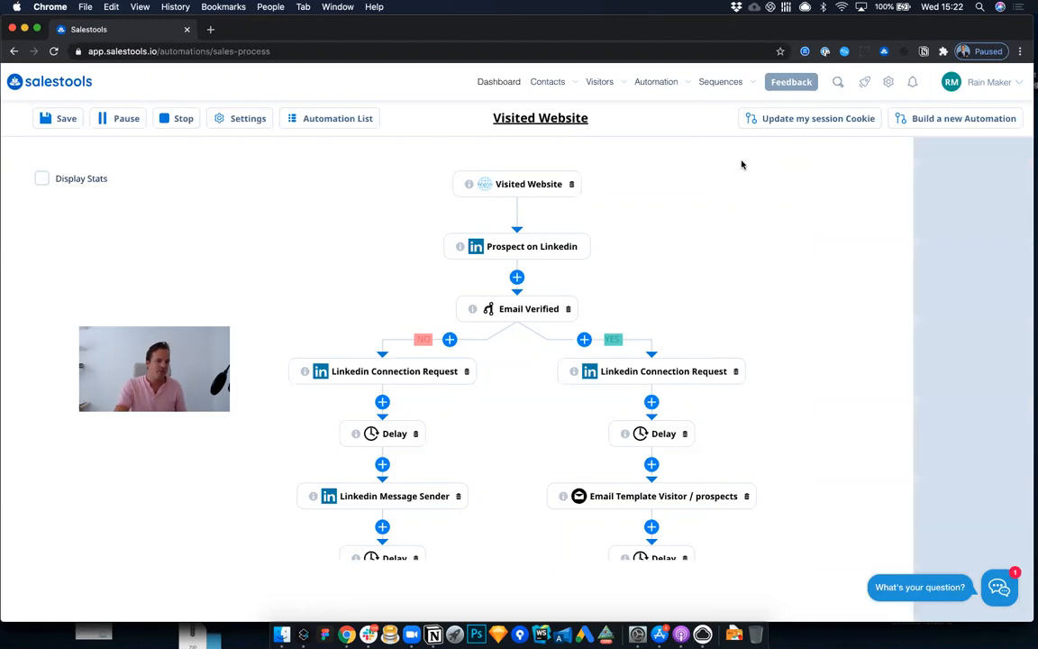
# Step: Review both Email Verified branches to the end of the workflow and check the Prospect on Linkedin node's settings again
pyautogui.scroll(-3, 662, 245)
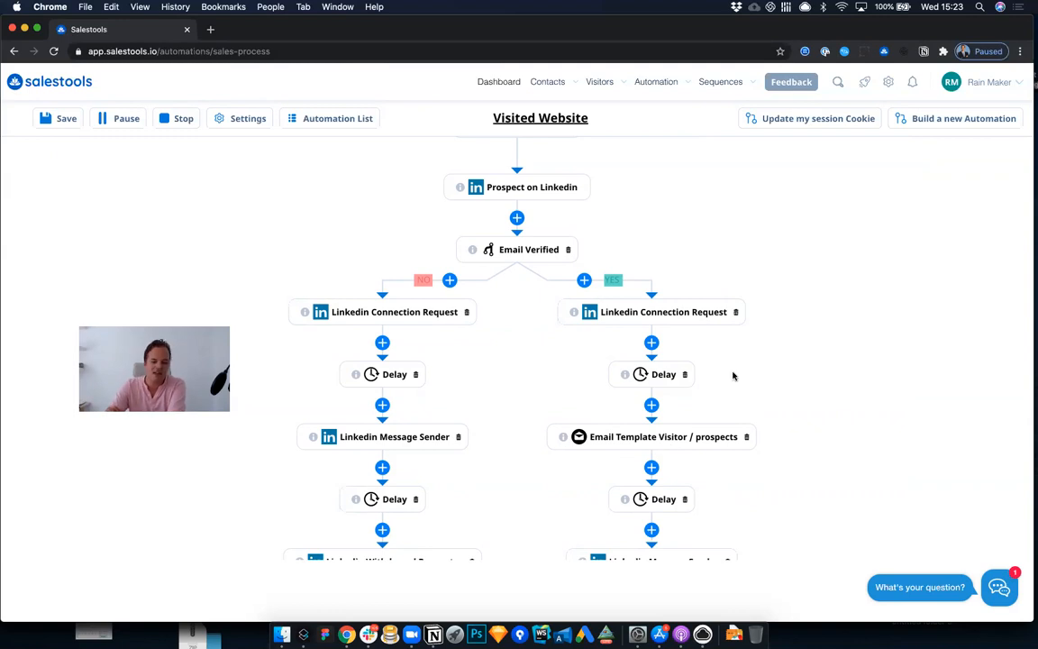
pyautogui.scroll(-5, 733, 376)
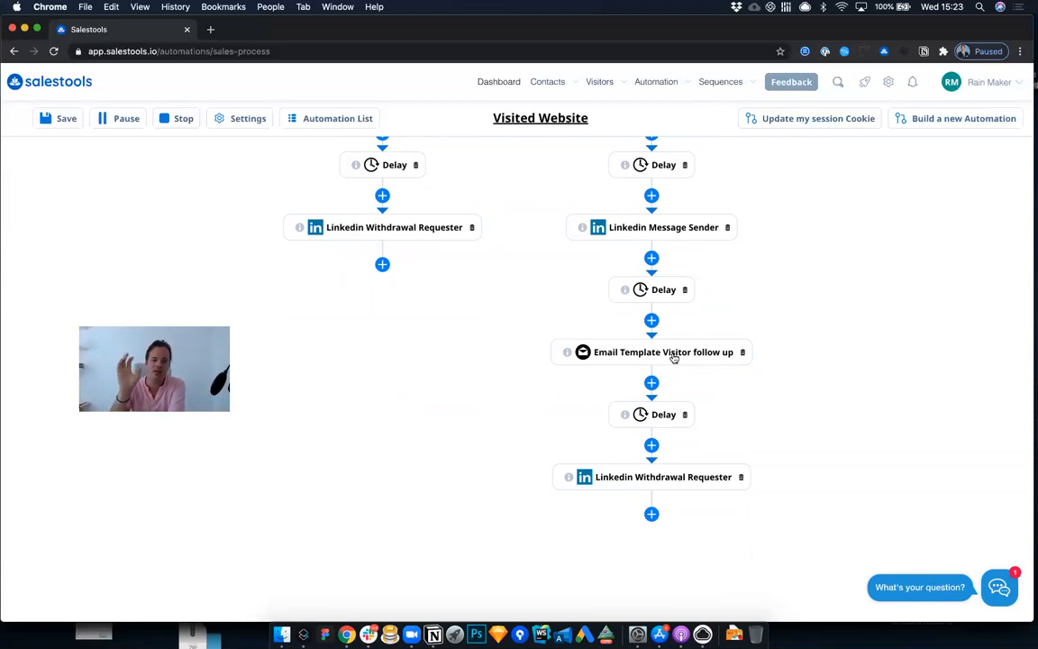
pyautogui.scroll(5, 674, 357)
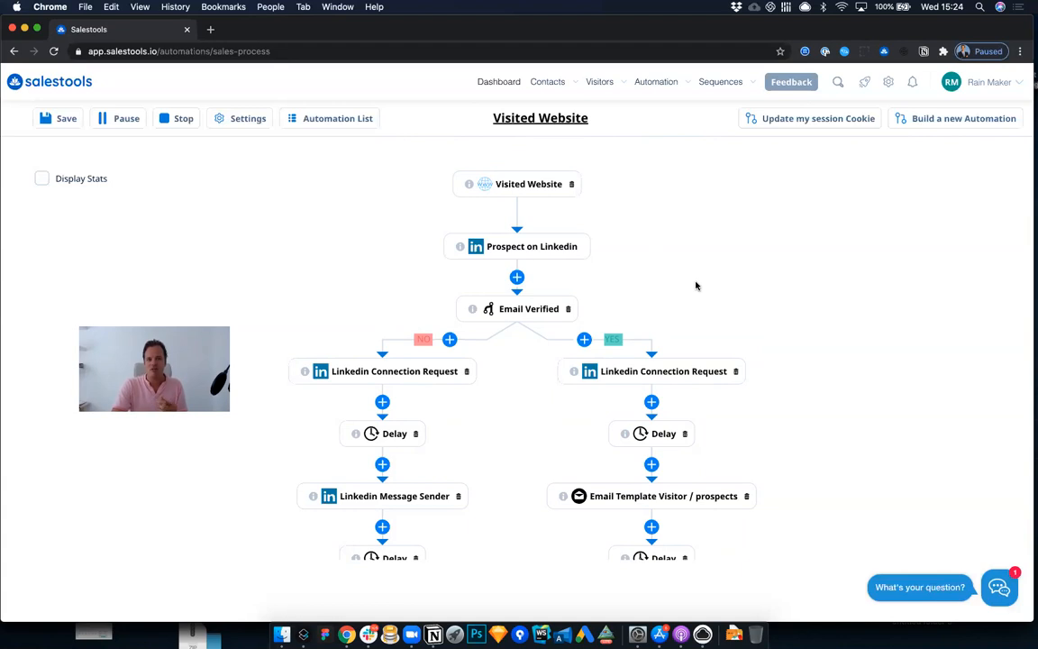
pyautogui.click(544, 246)
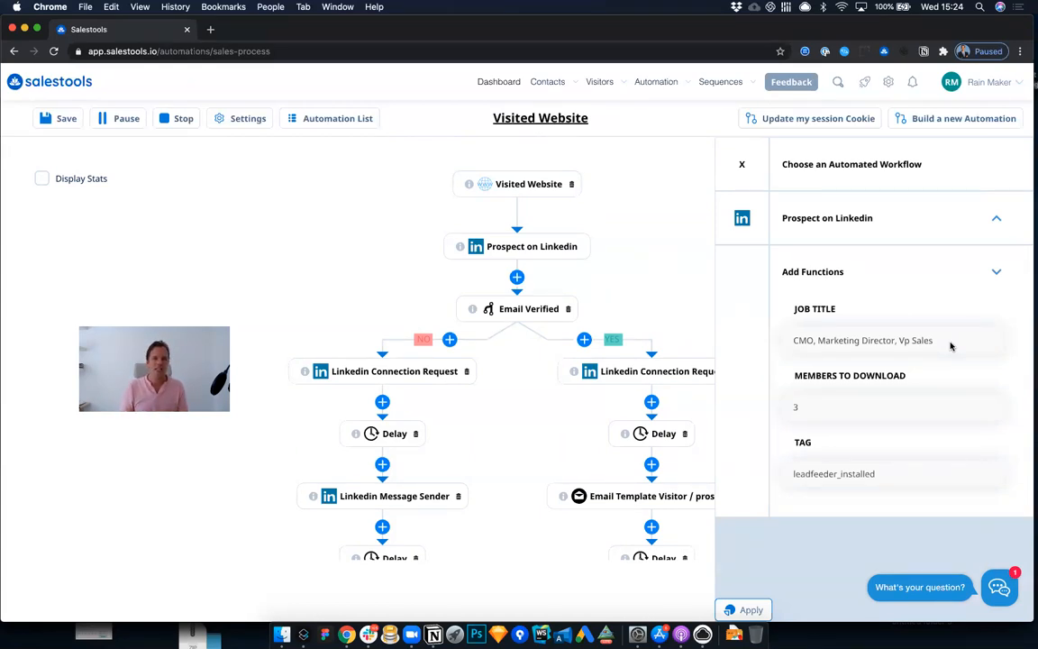
pyautogui.click(741, 164)
# Step: Open the playbook list under sequences and view the email steps of the first enabled playbook
pyautogui.moveTo(648, 98)
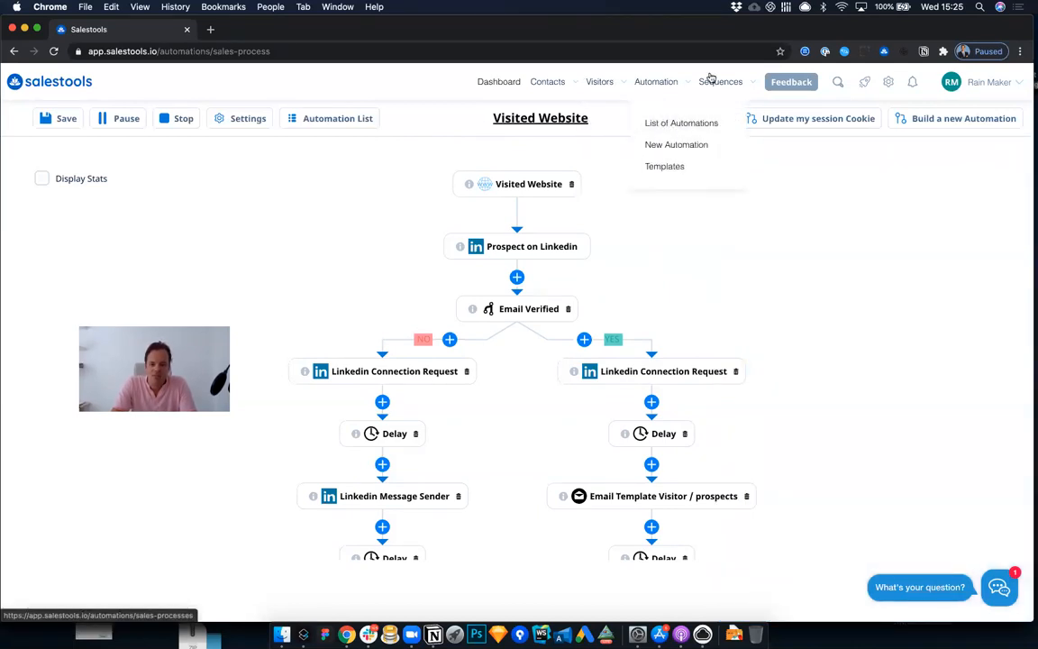
pyautogui.click(717, 123)
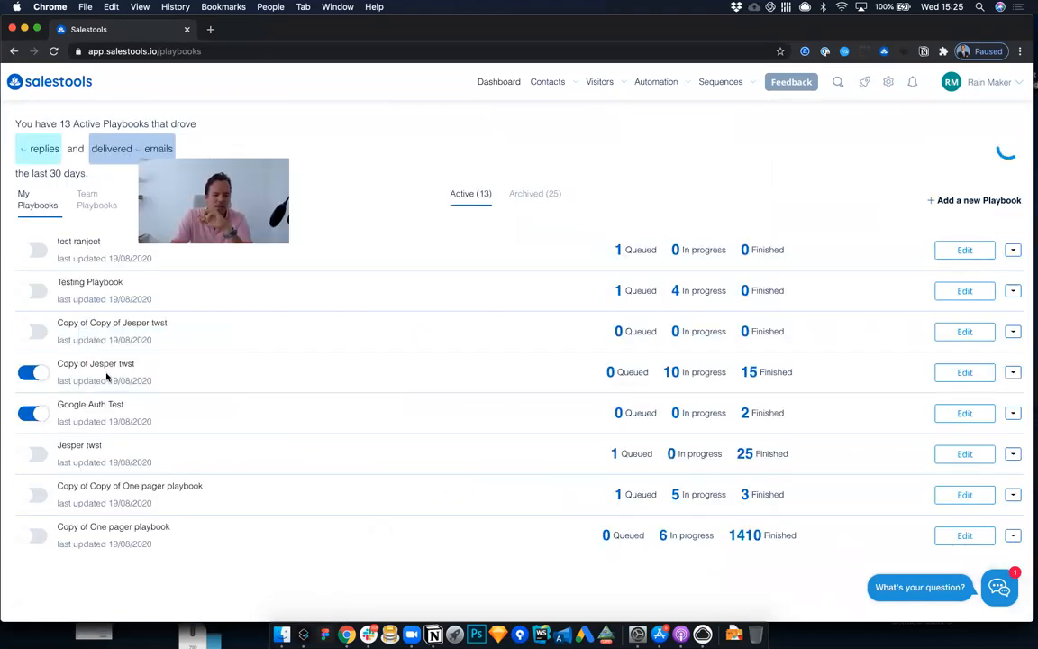
pyautogui.click(107, 376)
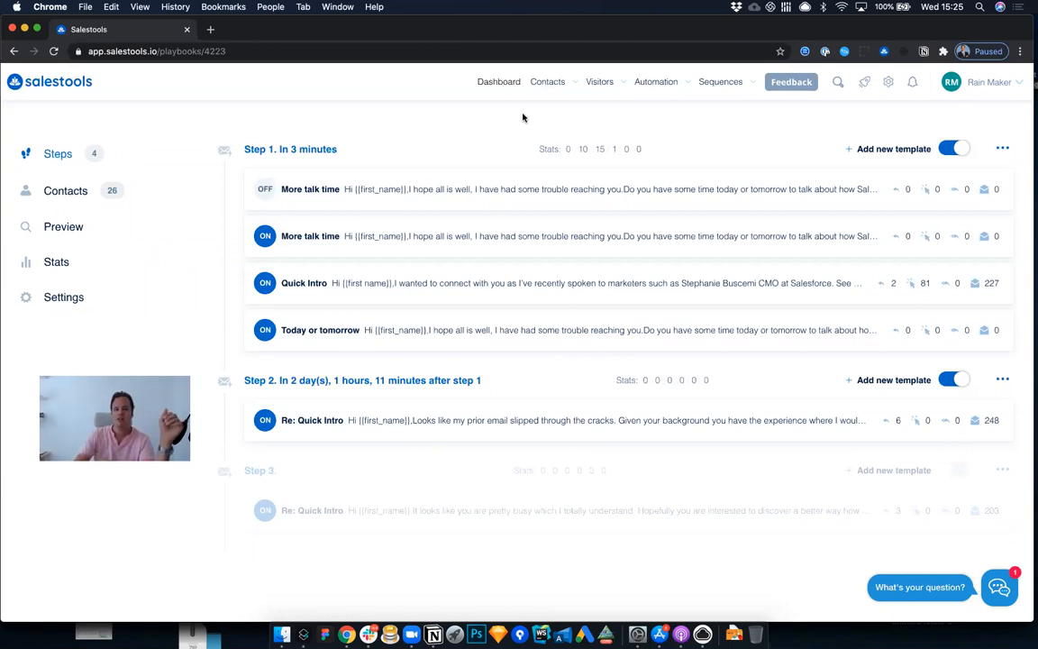
# Step: Filter the contacts list by email status Verified and select all the contacts on the page
pyautogui.moveTo(540, 95)
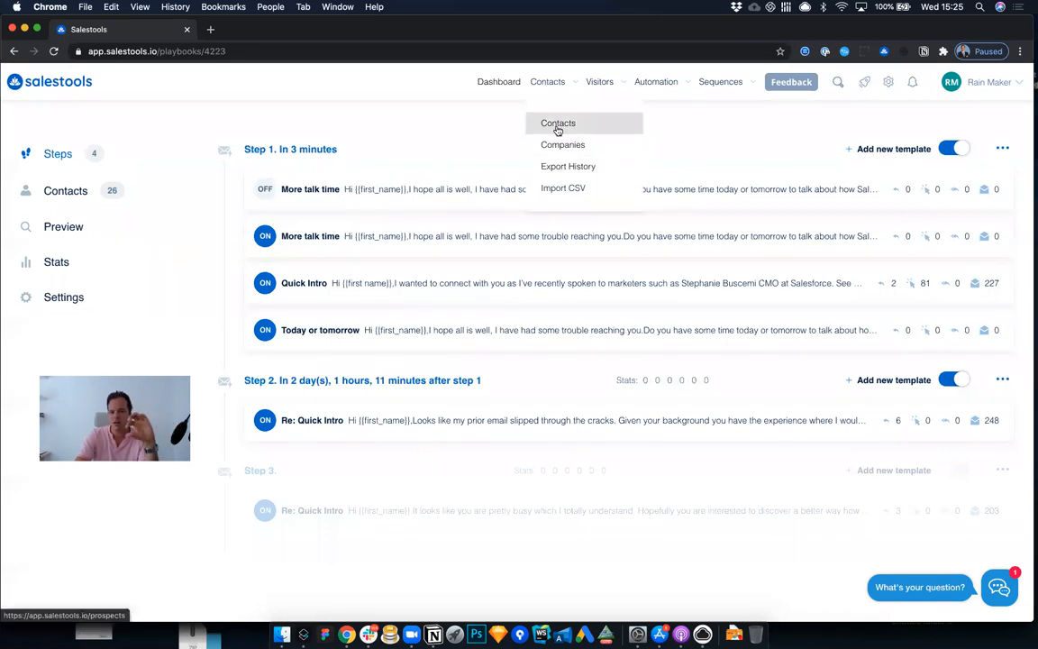
pyautogui.click(545, 128)
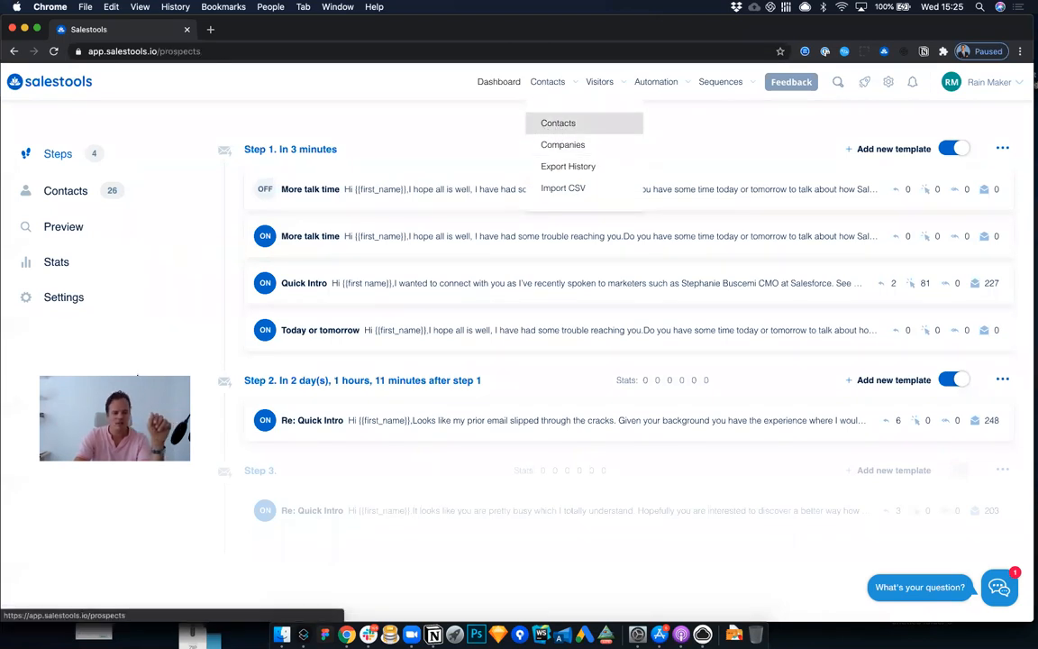
pyautogui.scroll(-3, 69, 363)
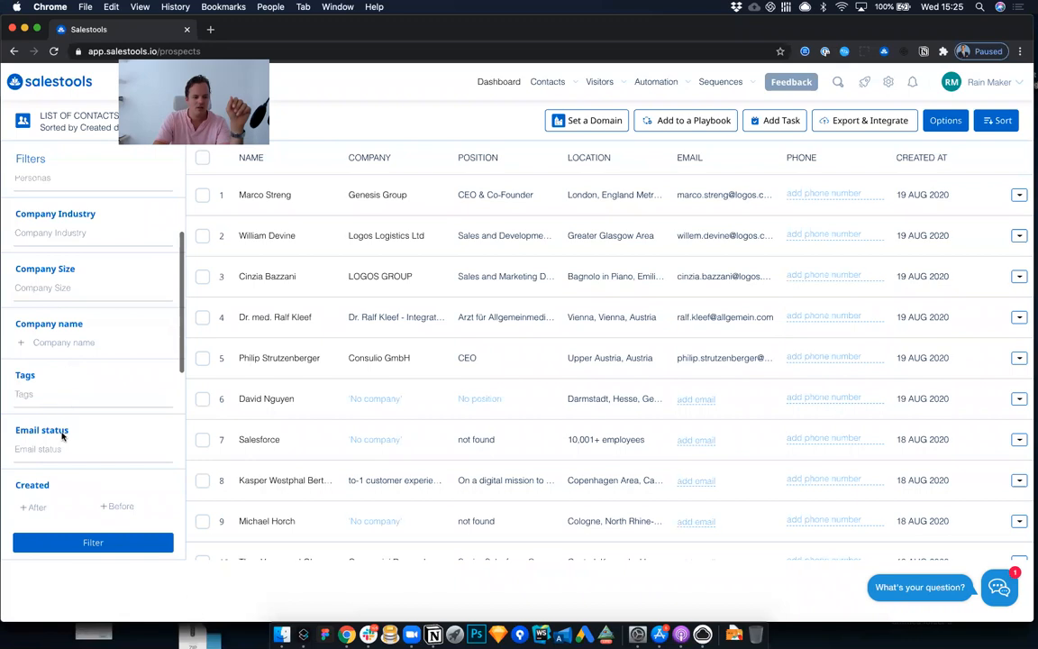
pyautogui.click(63, 449)
pyautogui.click(58, 487)
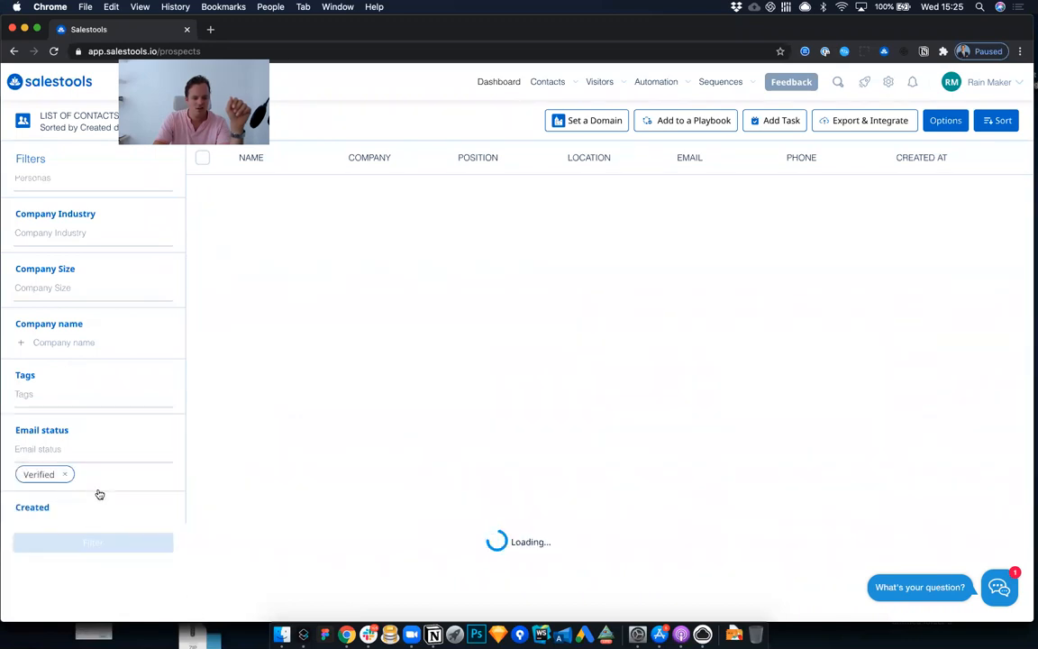
pyautogui.click(202, 158)
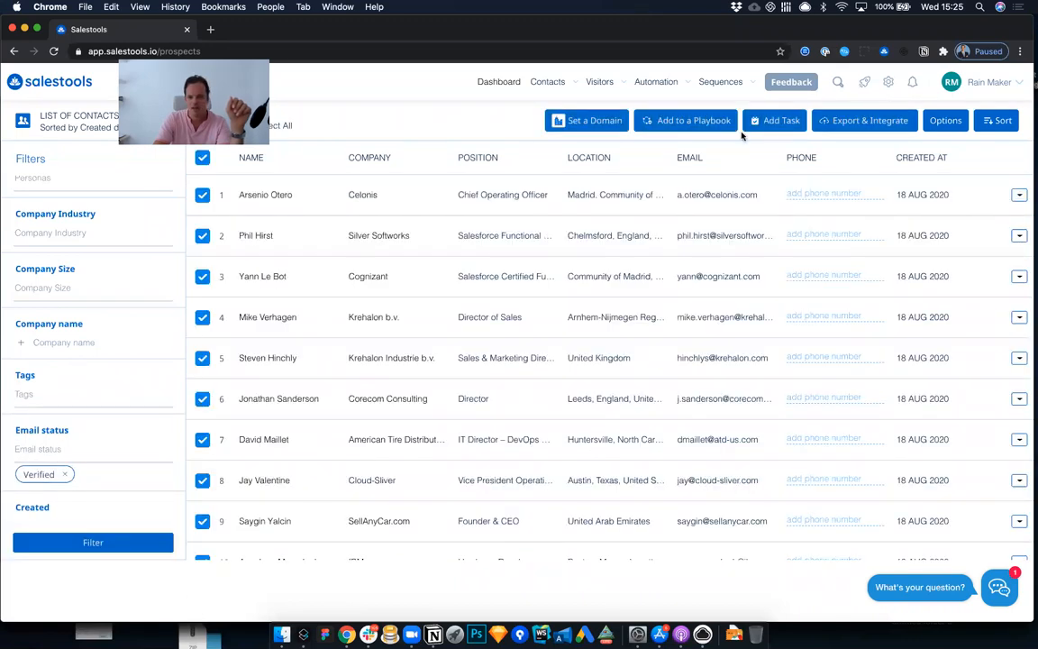
# Step: Choose the third listed playbook for adding the selected contacts, and close the dialog without adding them
pyautogui.click(719, 125)
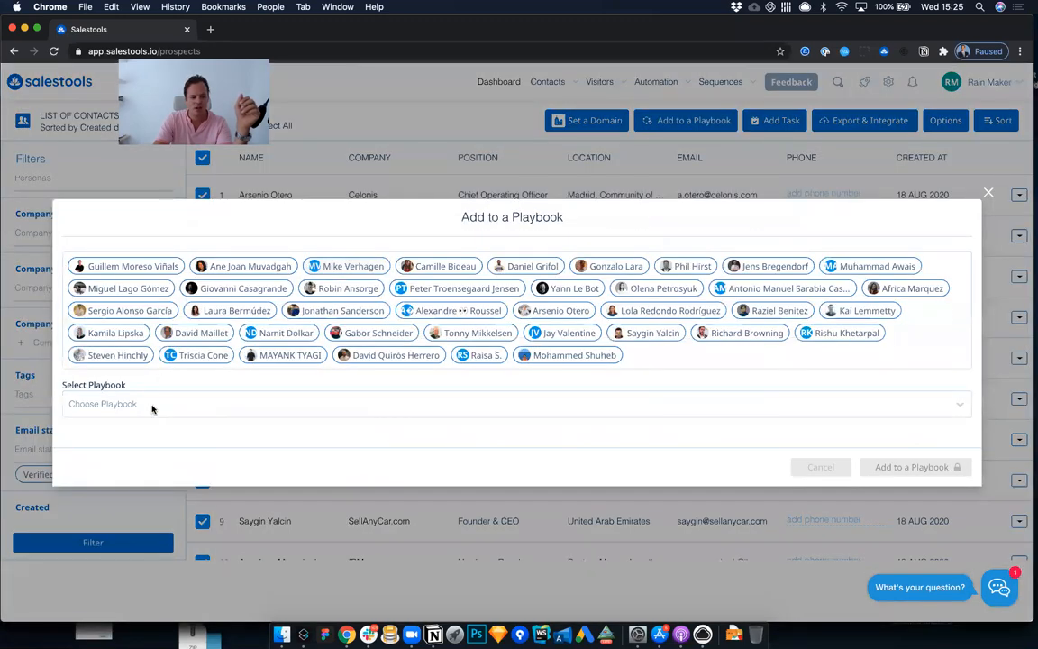
pyautogui.click(153, 404)
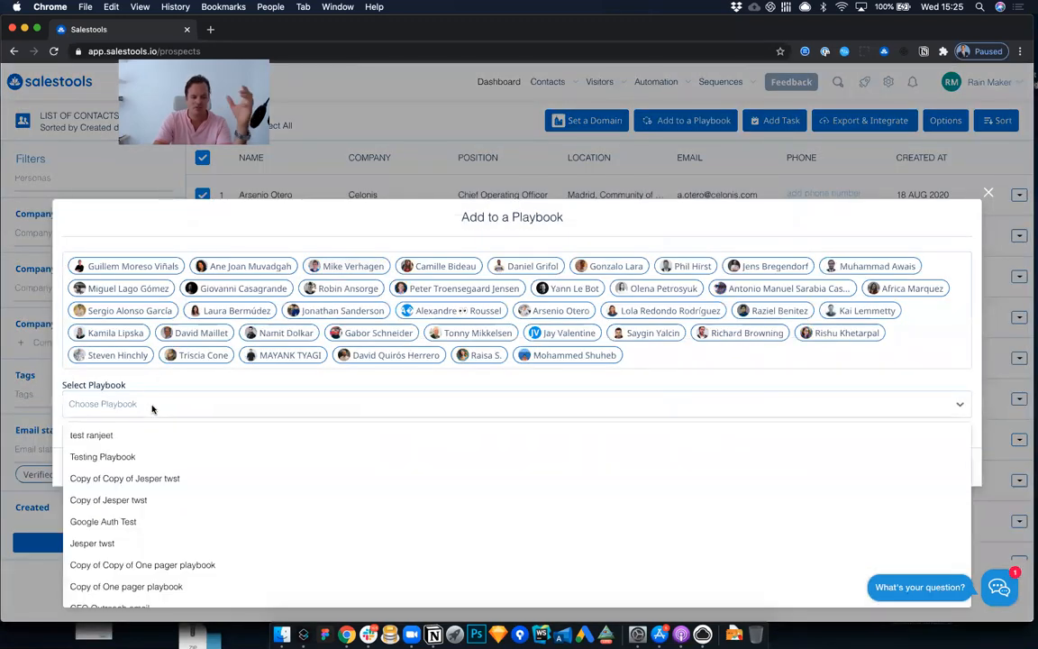
pyautogui.click(167, 479)
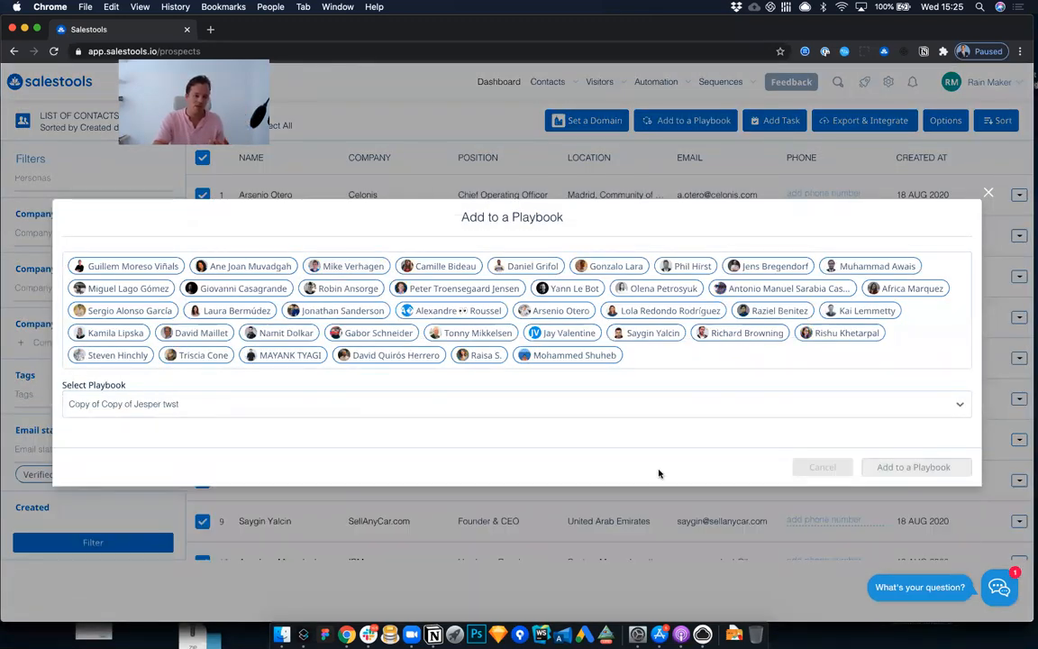
pyautogui.click(990, 198)
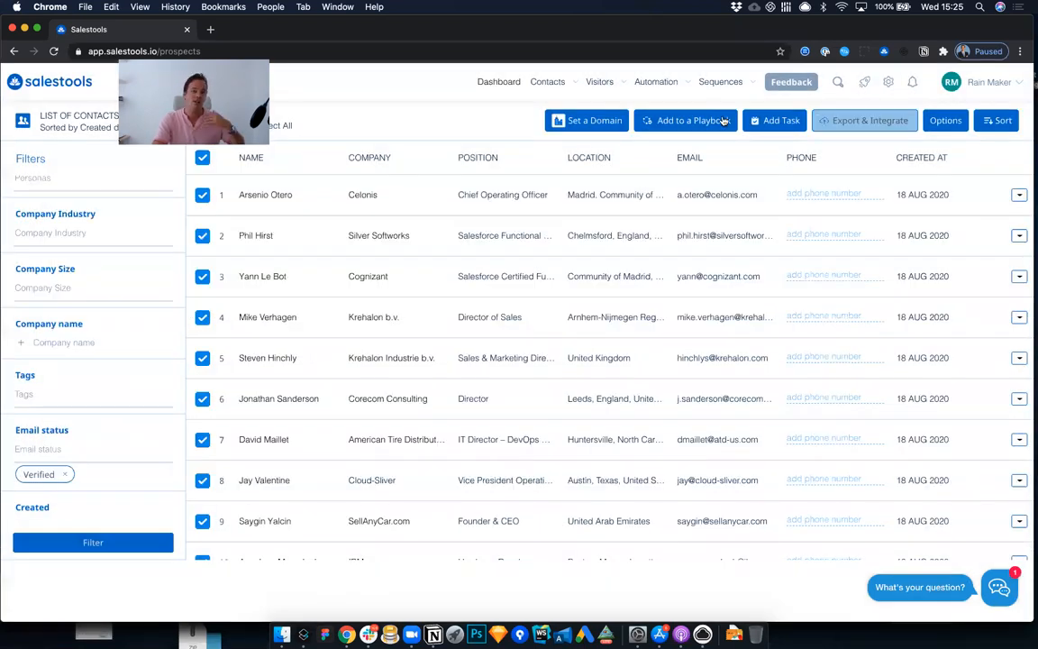
# Step: Open the playbooks setup and view the connected mailbox and the sending schedules
pyautogui.click(725, 124)
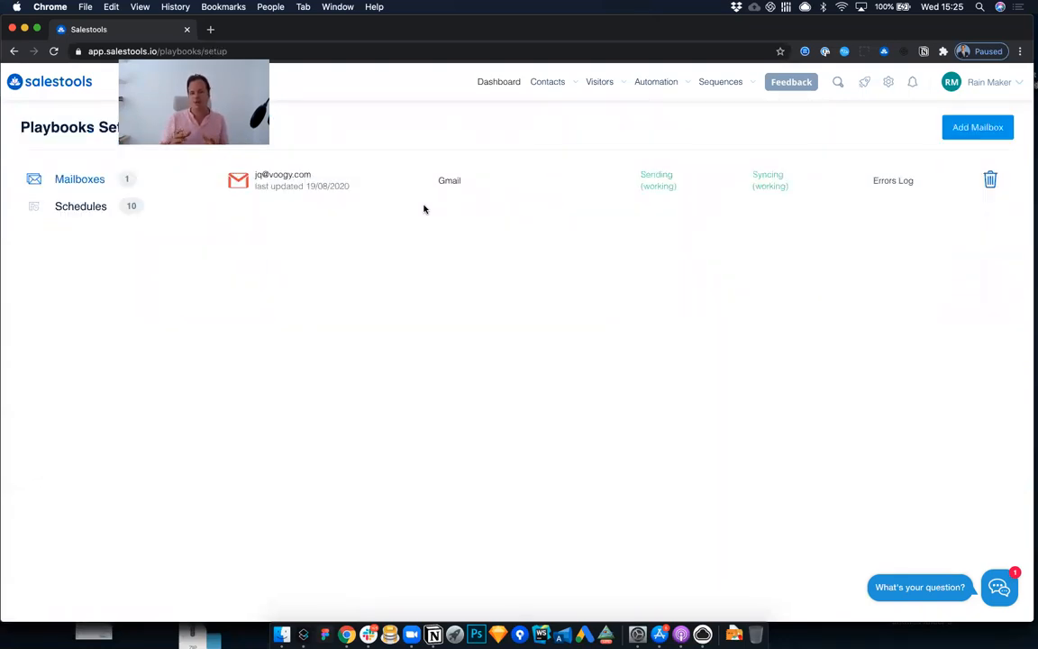
pyautogui.click(90, 210)
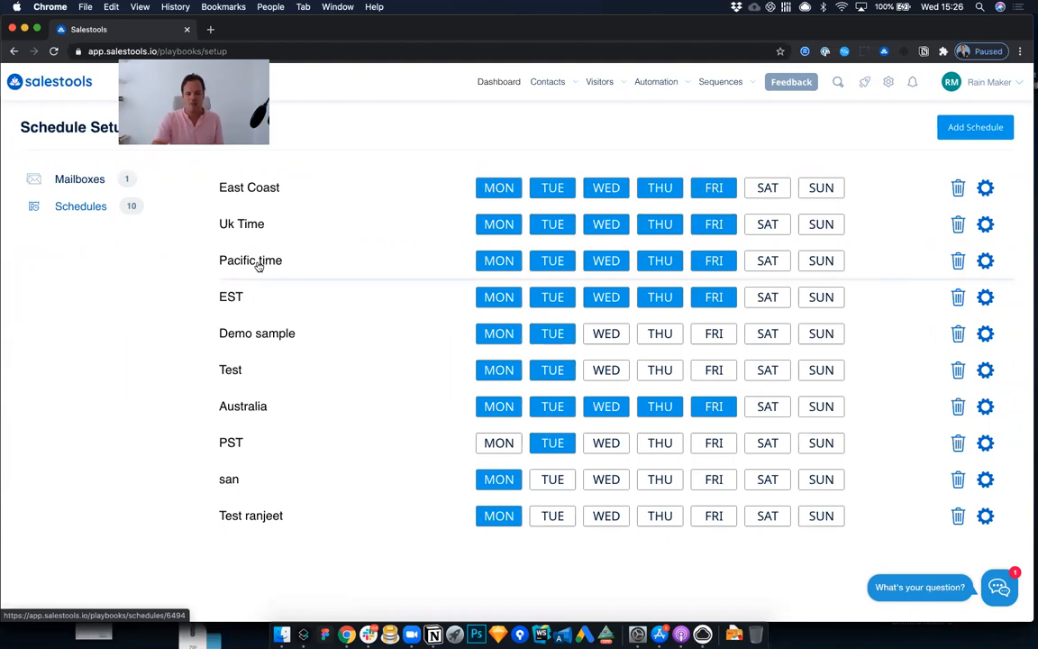
# Step: Return to the playbook list under sequences and open the first enabled playbook to view its steps
pyautogui.click(709, 121)
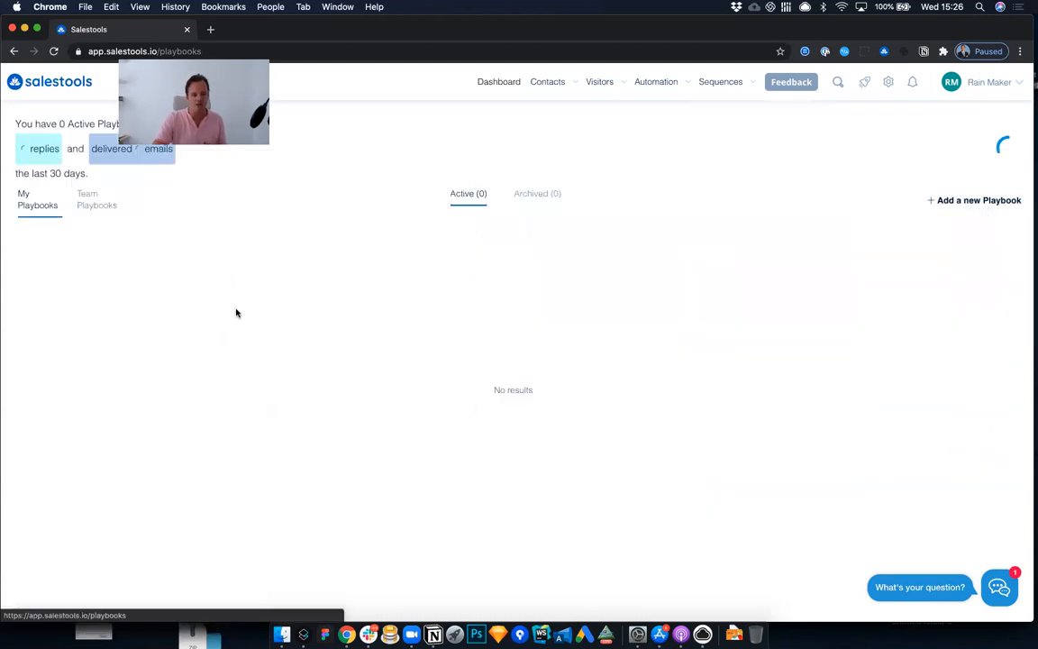
pyautogui.click(101, 244)
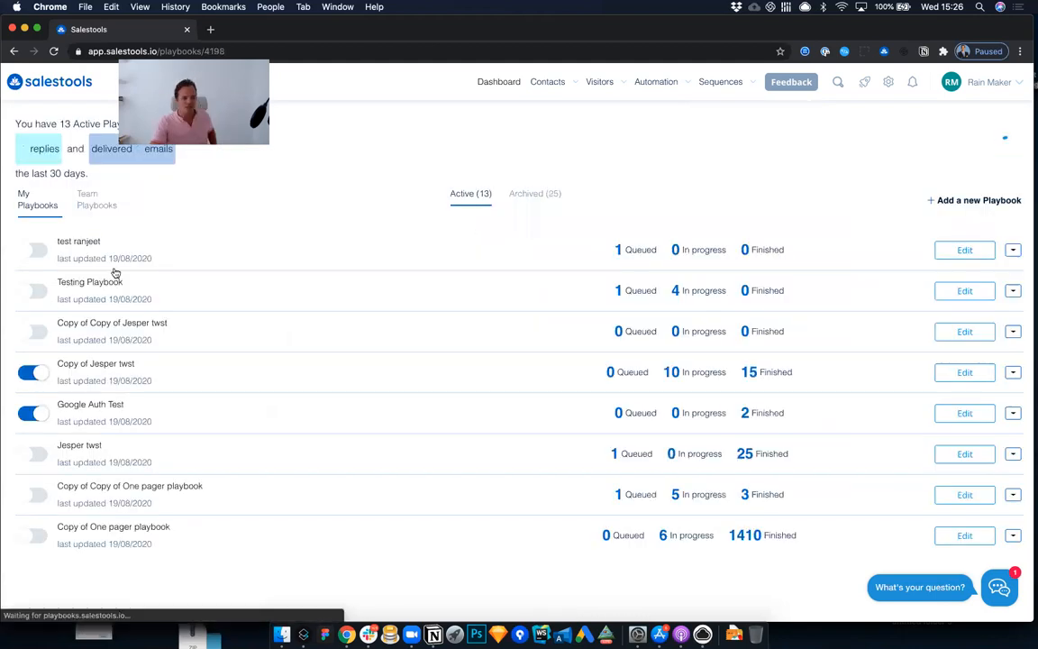
pyautogui.moveTo(706, 114)
pyautogui.click(708, 122)
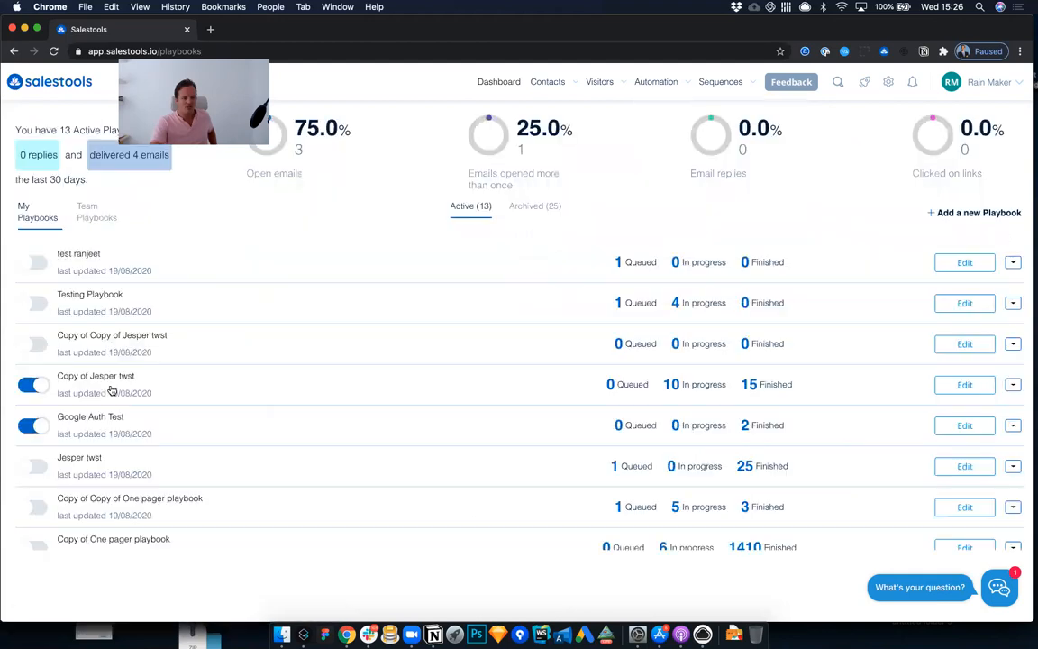
pyautogui.click(271, 370)
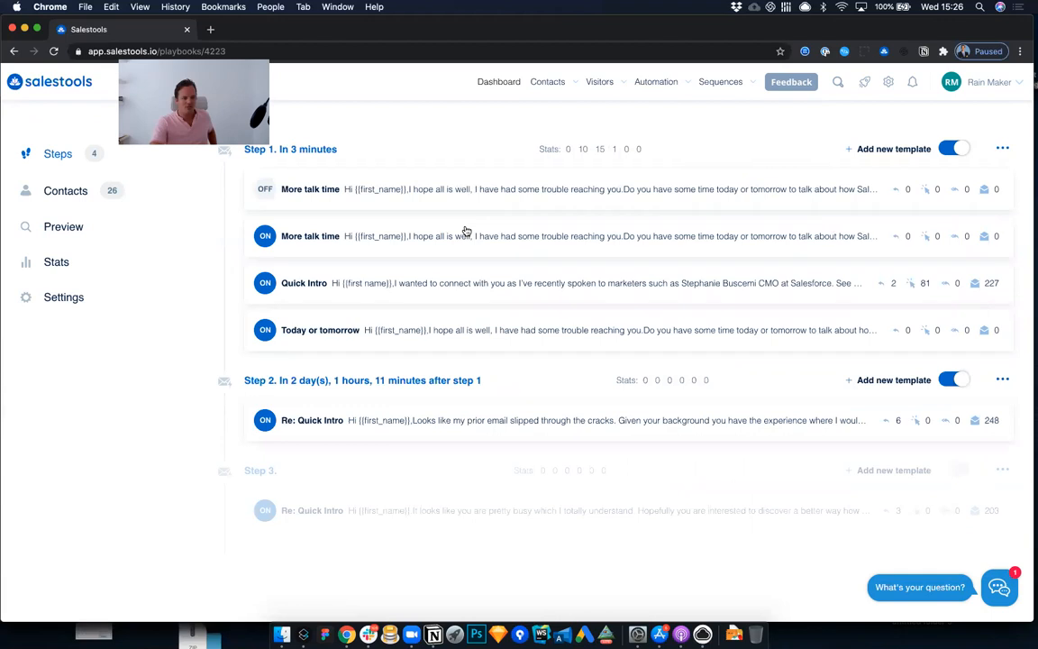
# Step: View the blank form for adding a template to step 1, and close it without saving
pyautogui.click(262, 237)
pyautogui.click(878, 148)
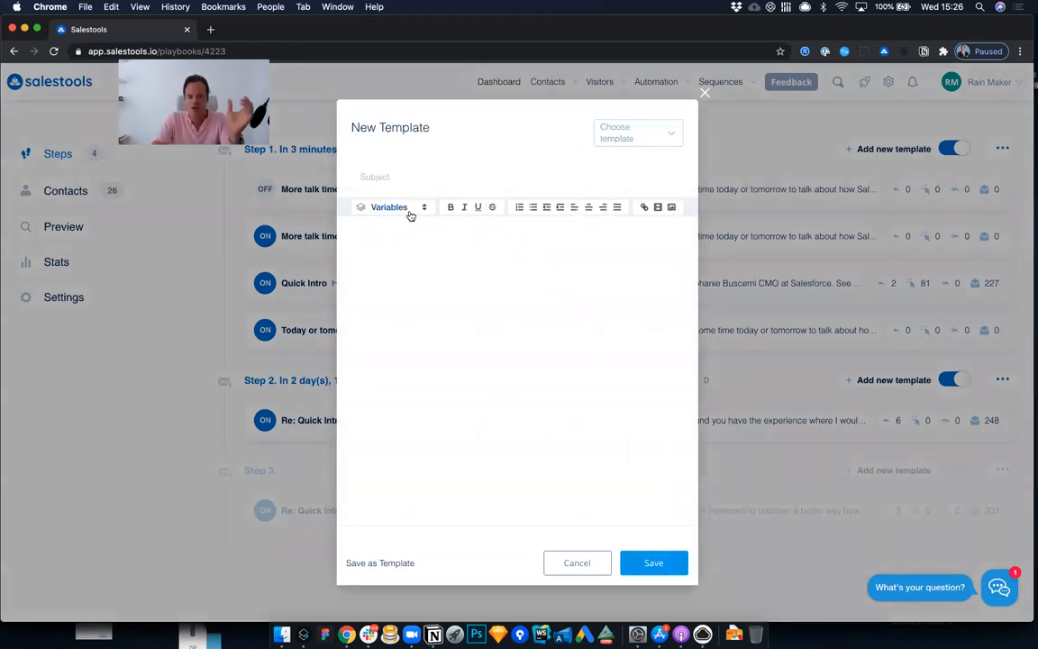
pyautogui.click(705, 94)
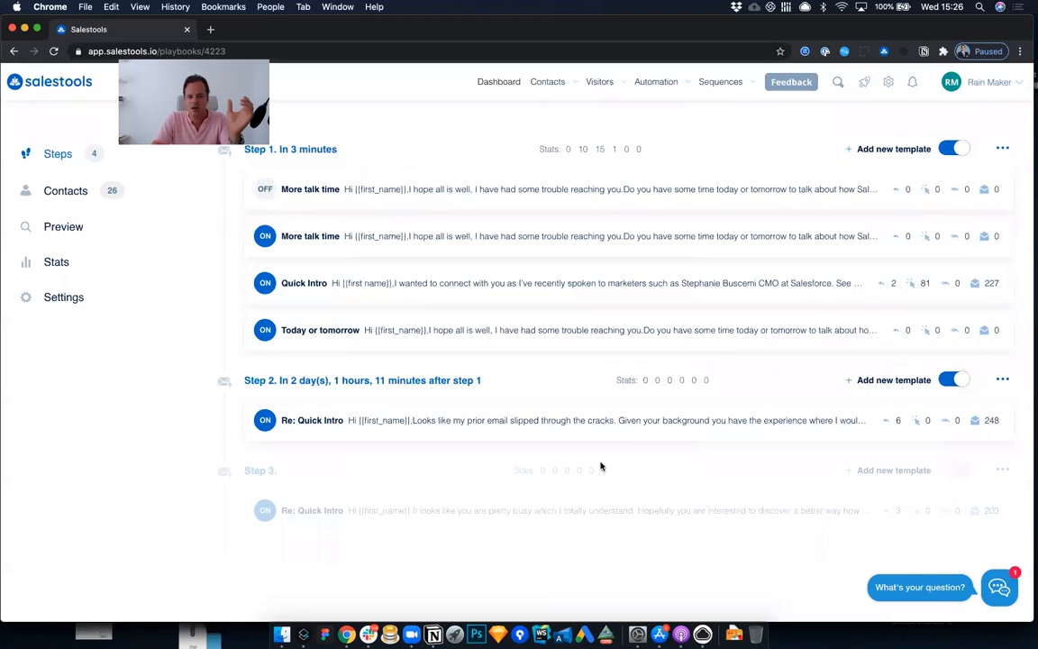
# Step: Start a new step at the end of the playbook and set its type to Auto Email
pyautogui.scroll(-3, 612, 370)
pyautogui.click(597, 531)
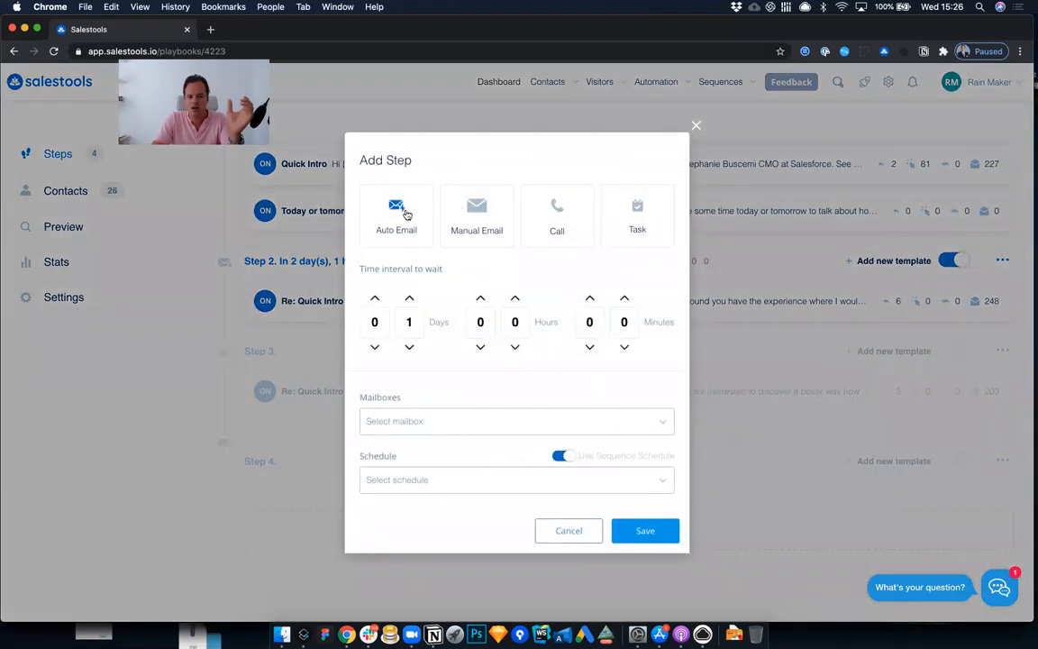
pyautogui.click(478, 215)
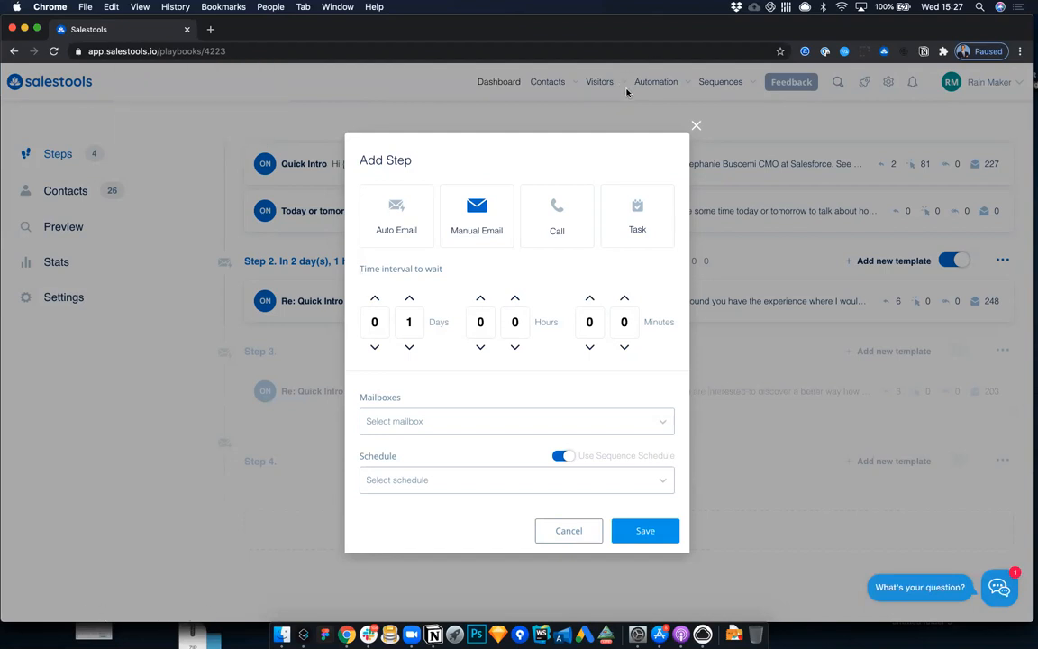
pyautogui.moveTo(406, 167); pyautogui.dragTo(410, 169)
pyautogui.click(397, 206)
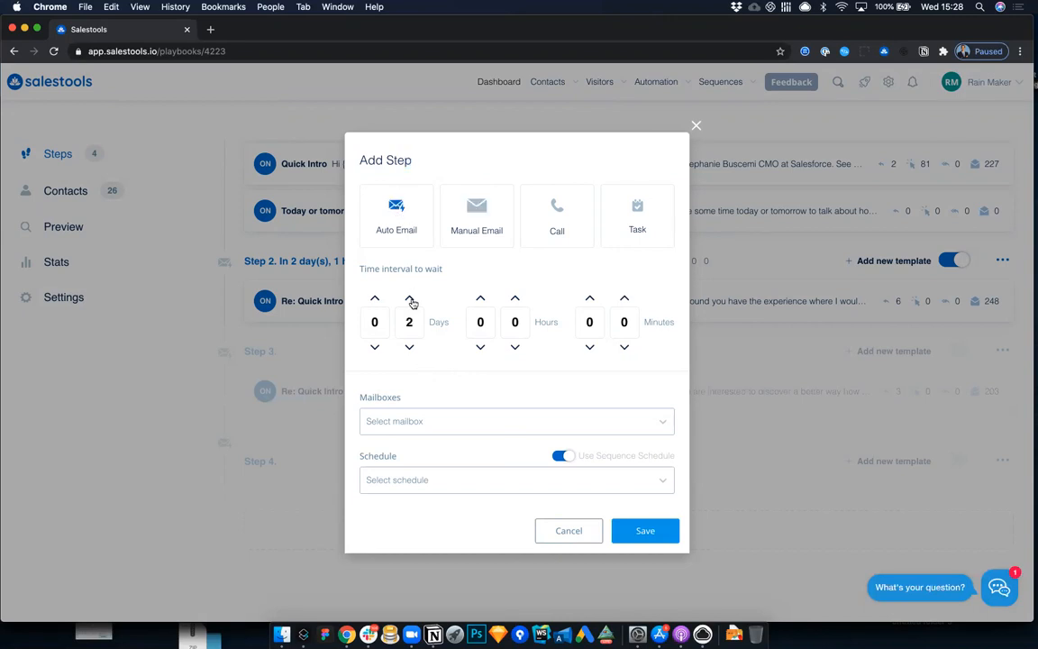
# Step: Set the new step's waiting interval to 3 days, 2 hours and 11 minutes
pyautogui.doubleClick(409, 346)
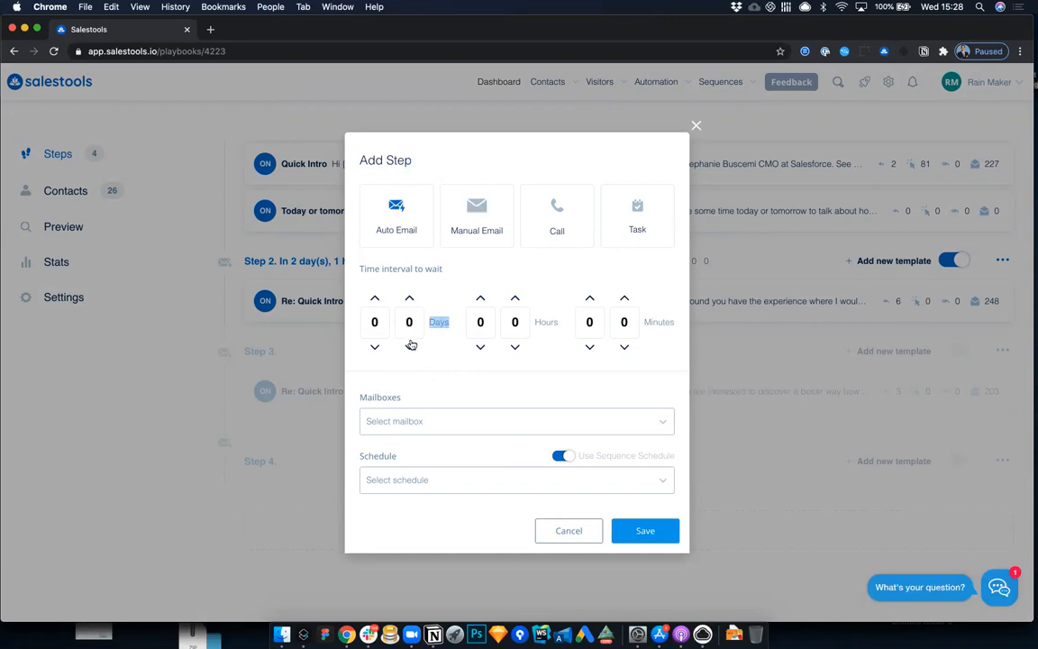
pyautogui.click(590, 299)
pyautogui.click(450, 421)
pyautogui.click(409, 305)
pyautogui.click(409, 301)
pyautogui.click(409, 301)
pyautogui.click(515, 300)
pyautogui.click(514, 300)
pyautogui.click(624, 298)
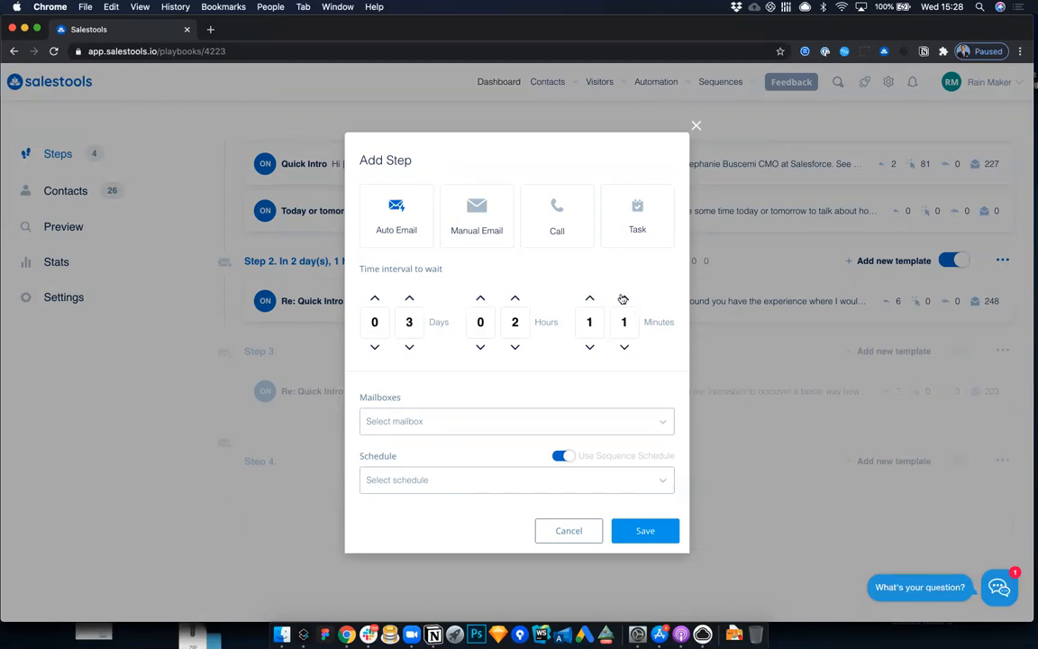
# Step: Assign the available mailbox and the Pacific time schedule to the new step, and save it
pyautogui.click(401, 421)
pyautogui.click(403, 450)
pyautogui.click(407, 480)
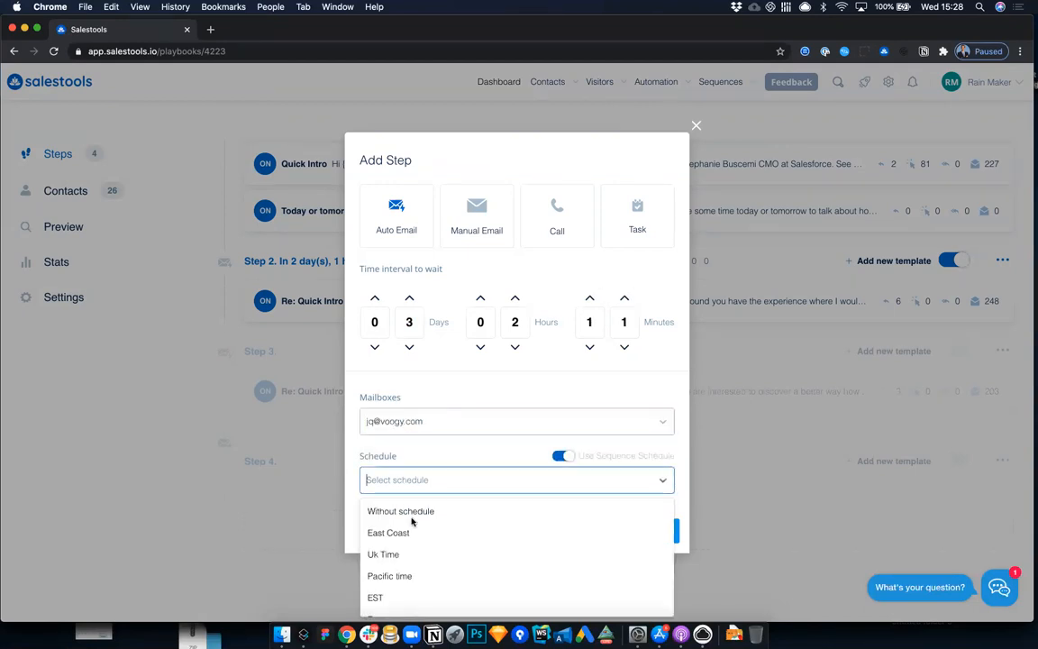
pyautogui.click(406, 575)
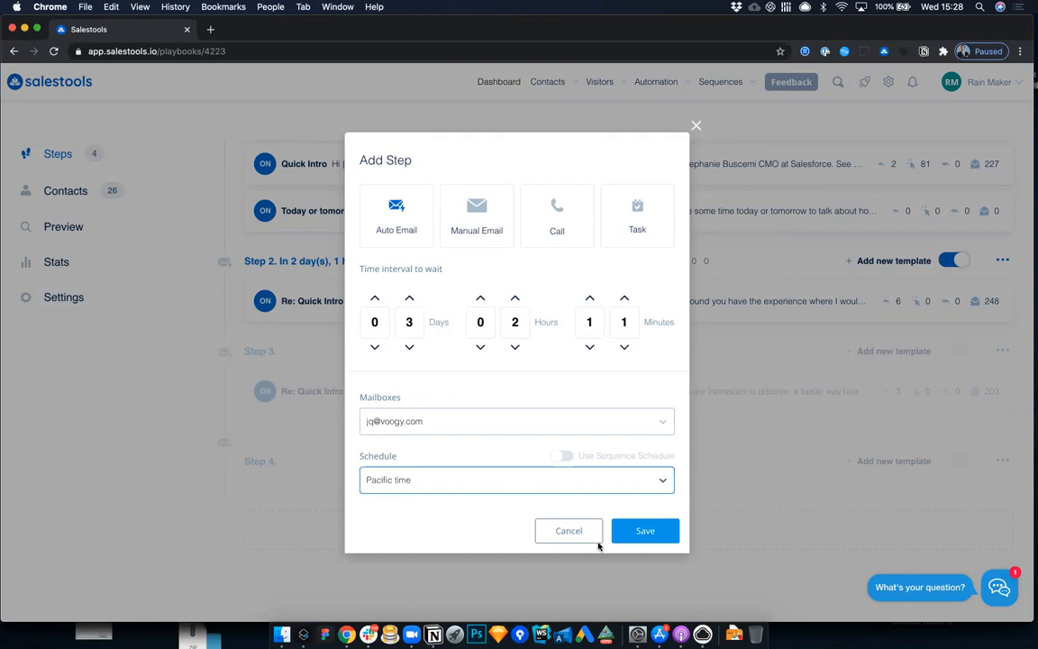
pyautogui.click(645, 532)
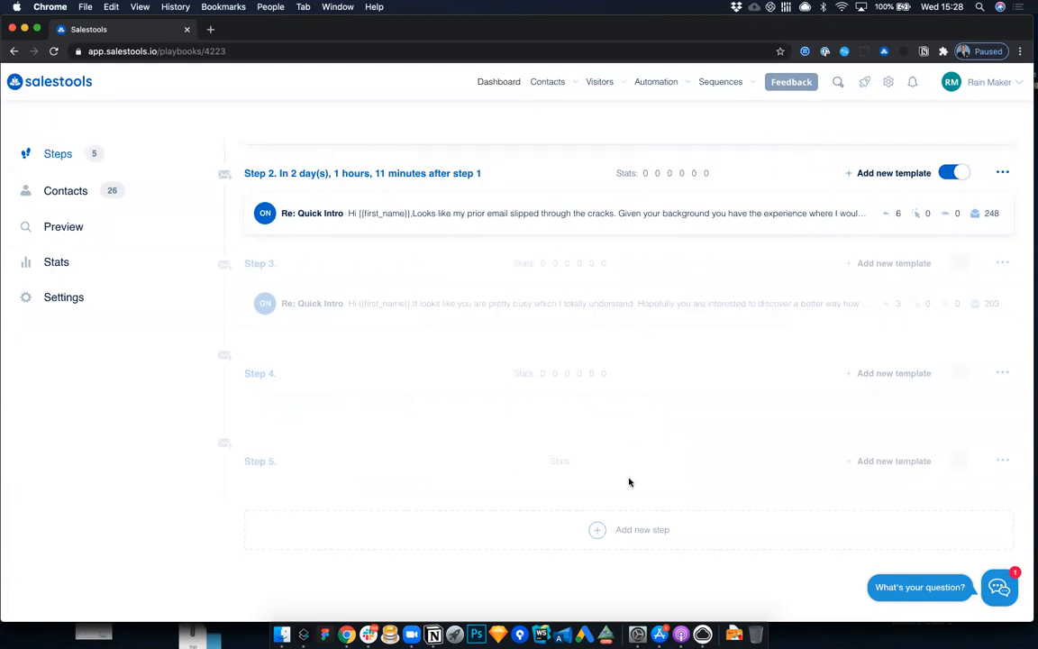
# Step: Start a new email template for step 5 and put the {{first_name}} variable in its subject
pyautogui.click(887, 461)
pyautogui.click(395, 179)
pyautogui.write('Selectin')
pyautogui.press('super+z')
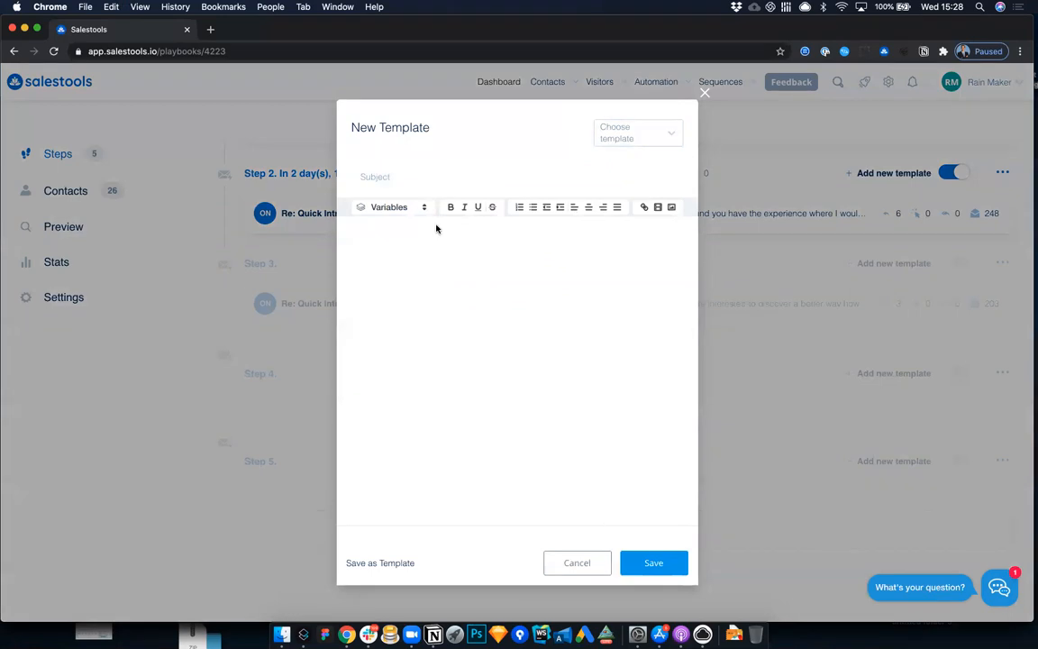
pyautogui.click(388, 206)
pyautogui.click(403, 241)
pyautogui.write('ame}} a')
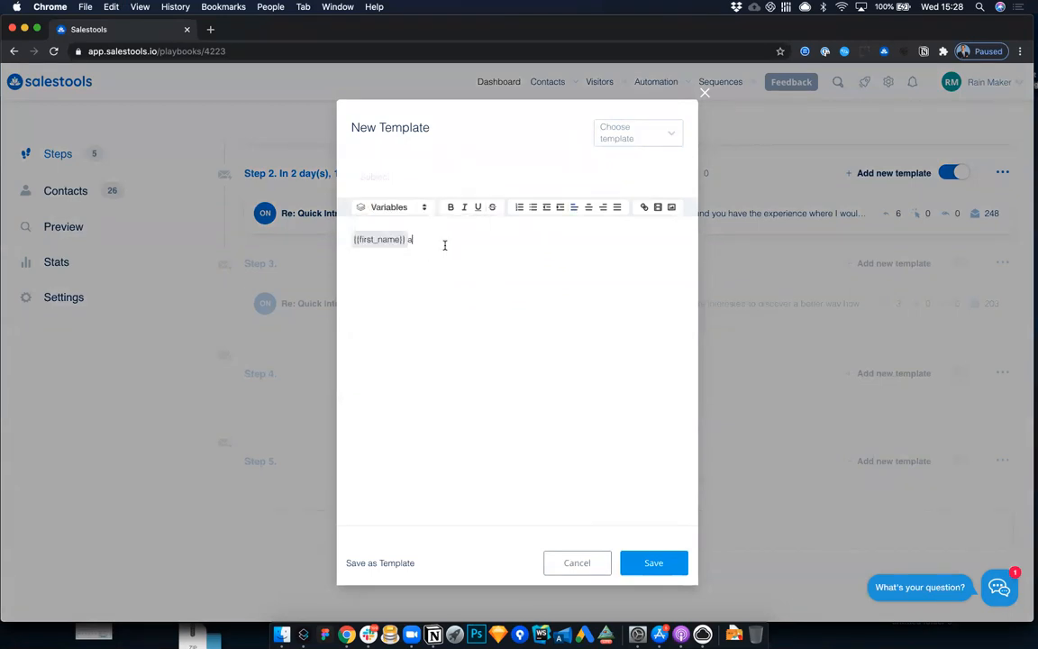
pyautogui.moveTo(351, 238); pyautogui.dragTo(426, 232)
pyautogui.press('super+x')
pyautogui.click(375, 176)
pyautogui.press('super+v')
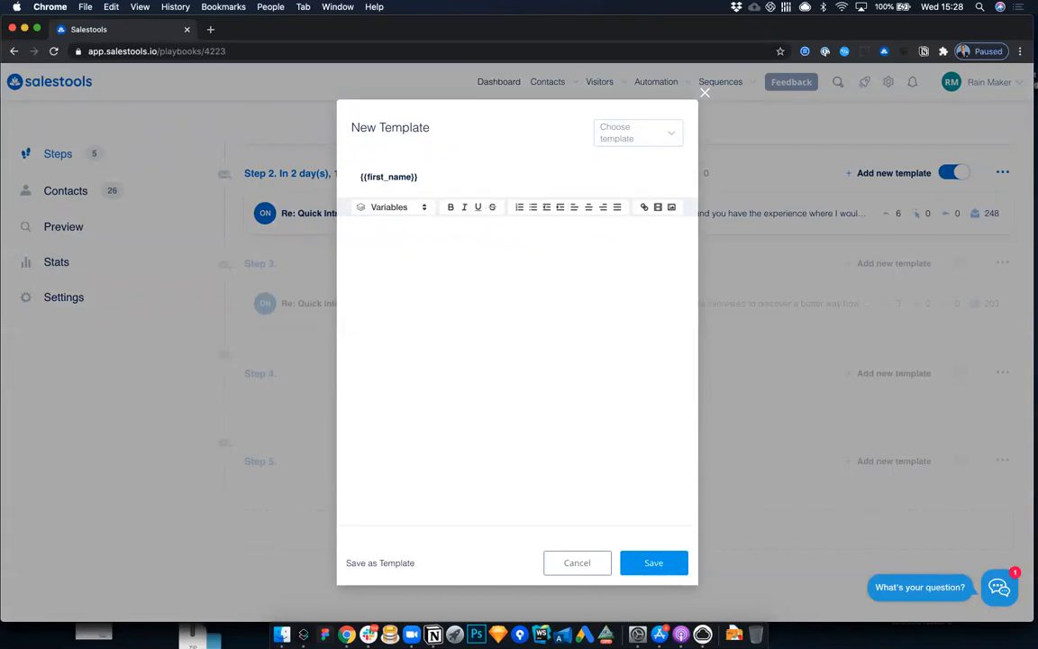
# Step: Complete the template's subject so it reads "{{first_name}} don't miss your next deal"
pyautogui.write("don't moimiss your next deal")
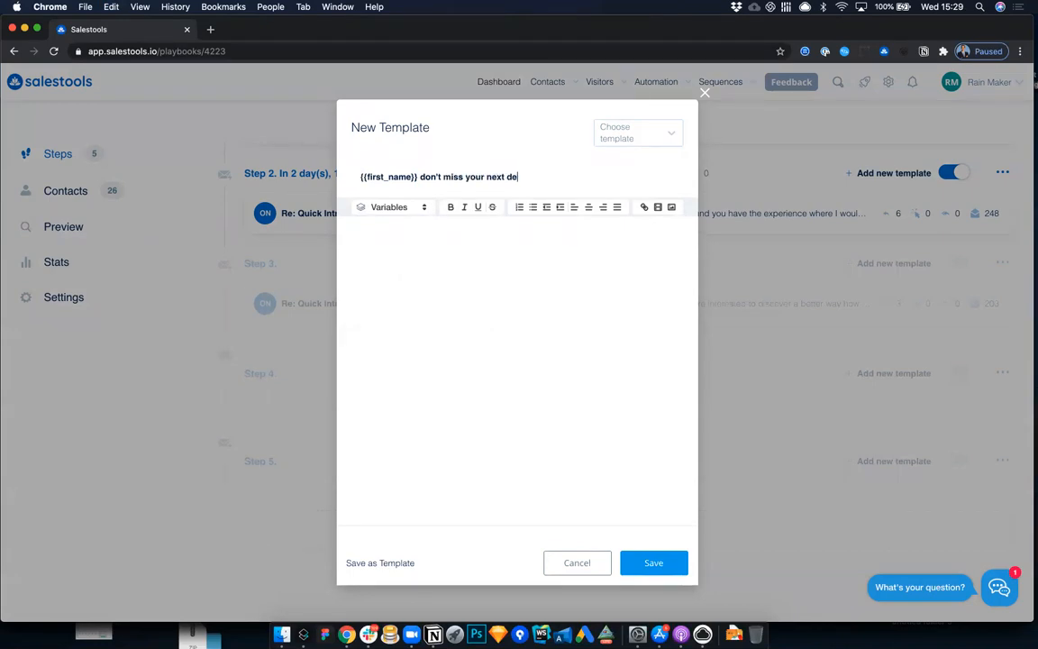
# Step: Write "Hi {{first_name}}," as the email body, using the First name variable, and save the template
pyautogui.click(381, 236)
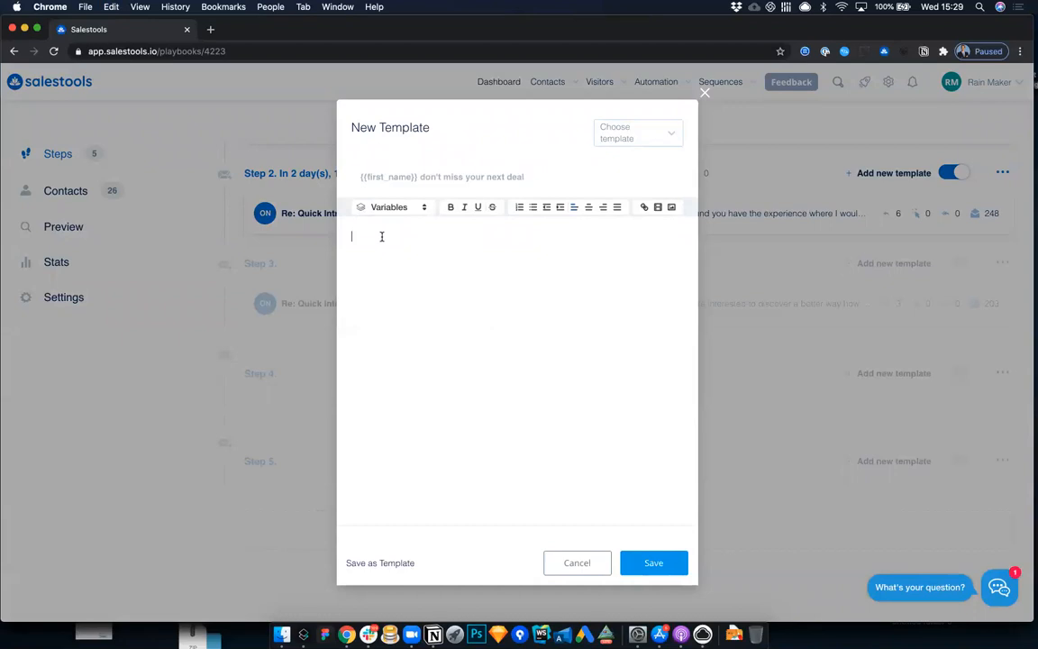
pyautogui.write('Hi')
pyautogui.click(417, 208)
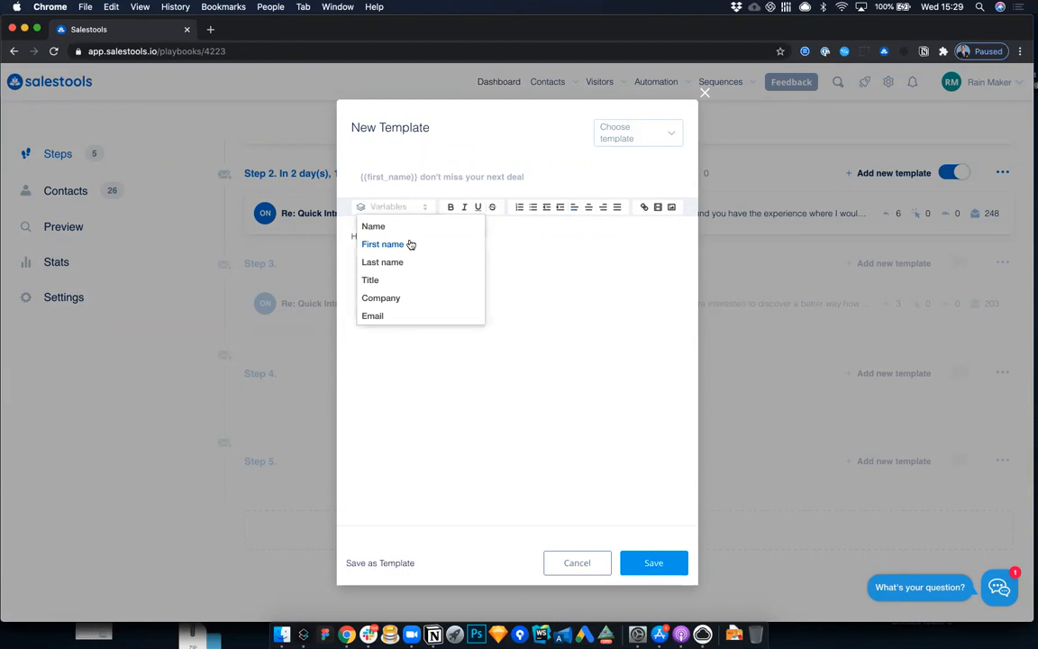
pyautogui.click(410, 241)
pyautogui.write(',')
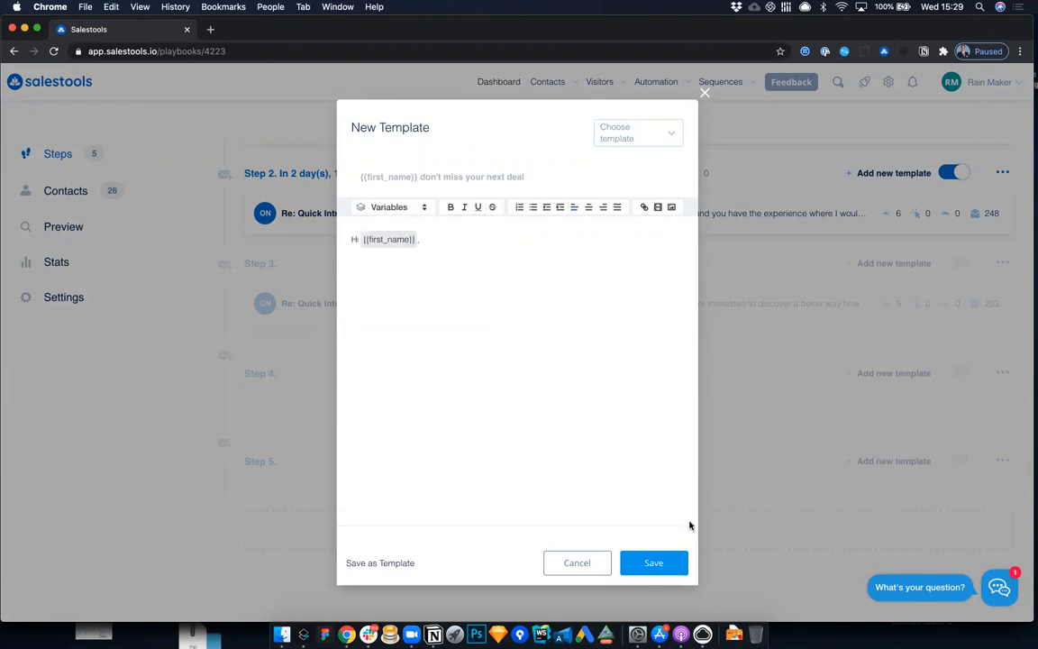
pyautogui.click(660, 563)
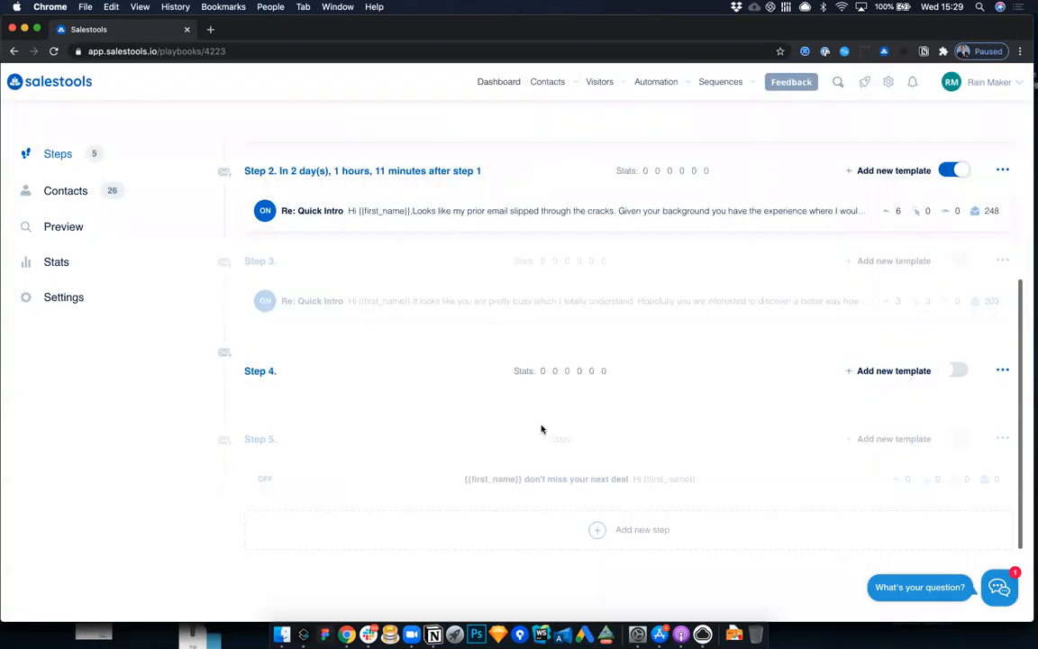
# Step: Enable step 5 of the playbook and look over the full list of steps
pyautogui.click(957, 439)
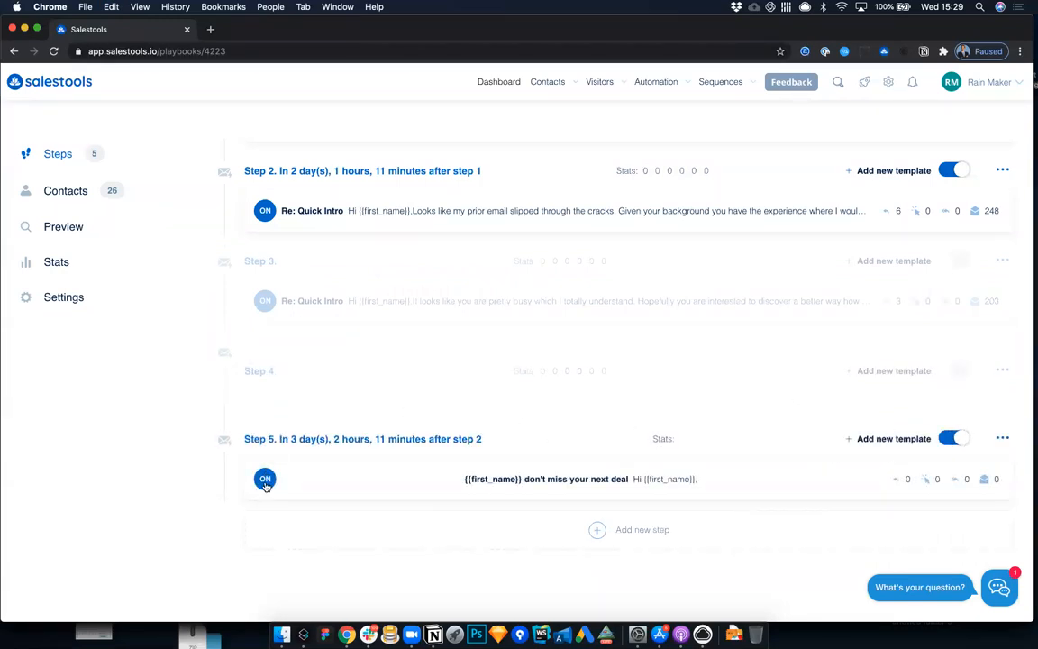
pyautogui.scroll(5, 267, 478)
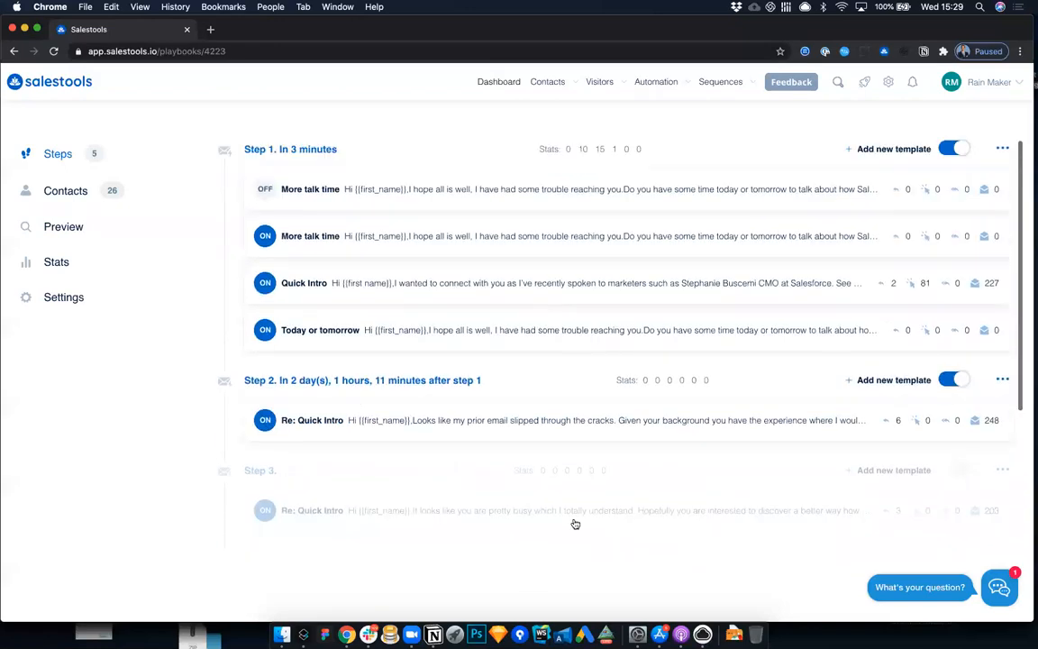
pyautogui.scroll(-5, 584, 489)
pyautogui.scroll(5, 631, 369)
# Step: View the playbook's statistics, and its general and advanced settings
pyautogui.click(56, 262)
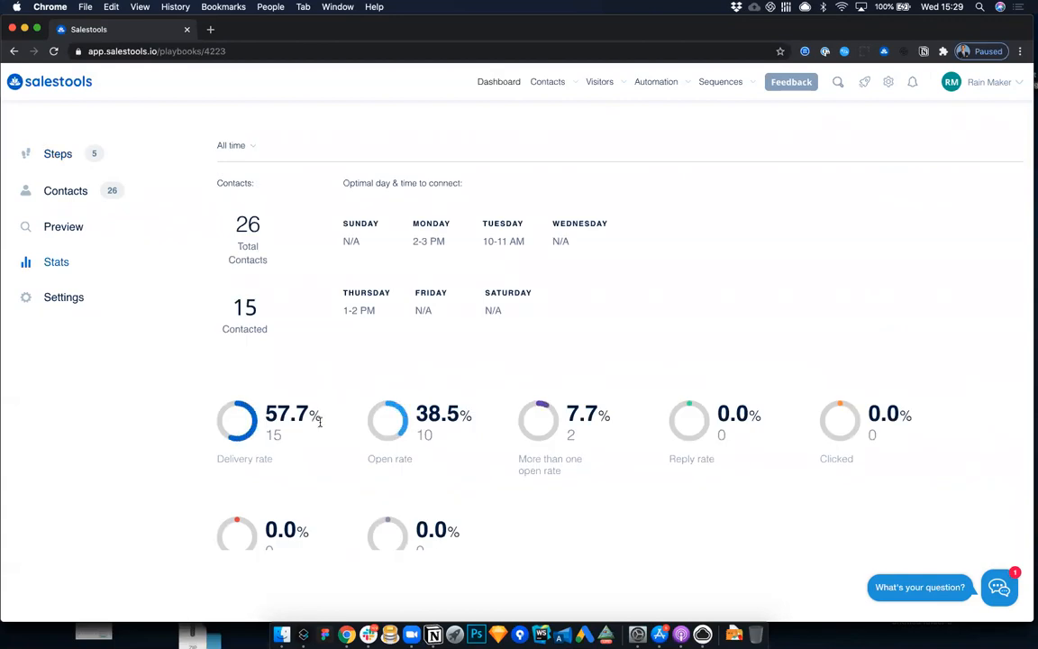
pyautogui.click(79, 298)
pyautogui.scroll(-5, 402, 366)
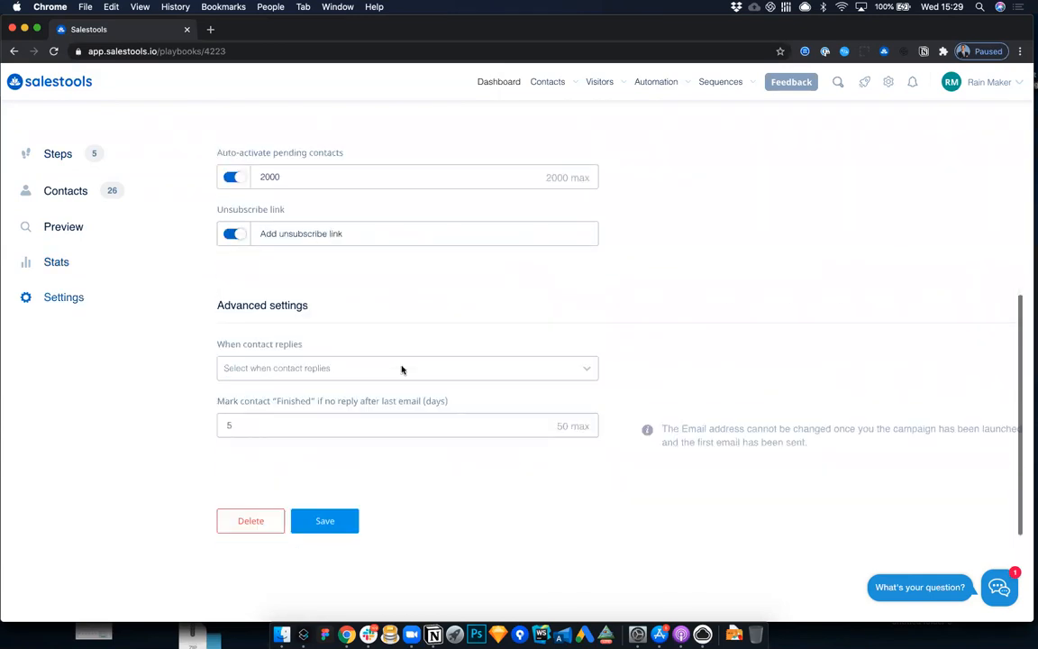
pyautogui.scroll(5, 402, 366)
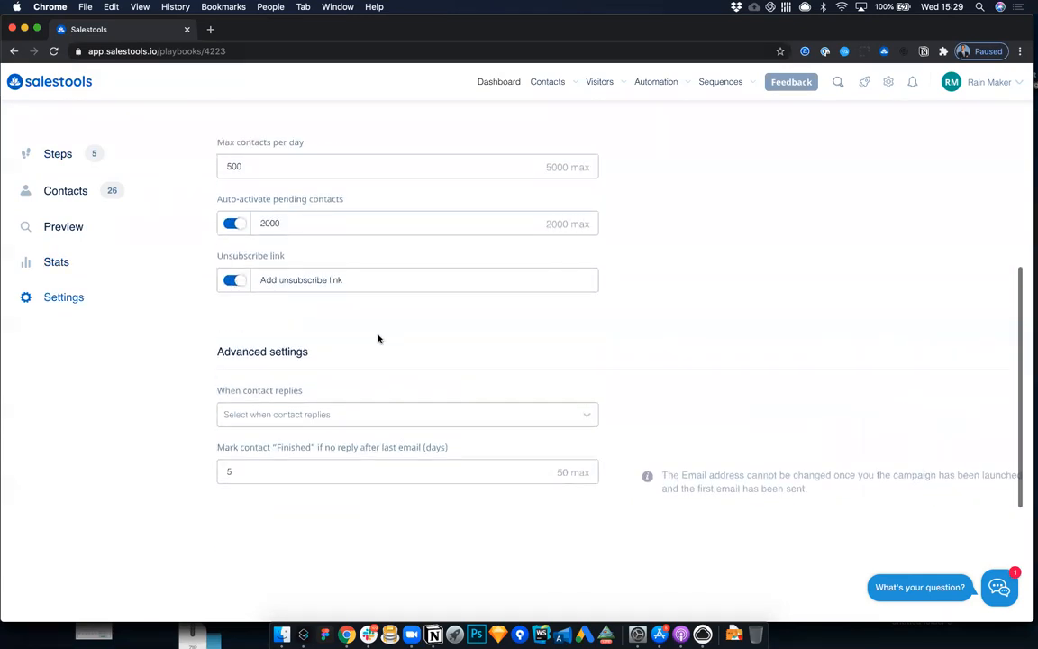
pyautogui.moveTo(725, 81)
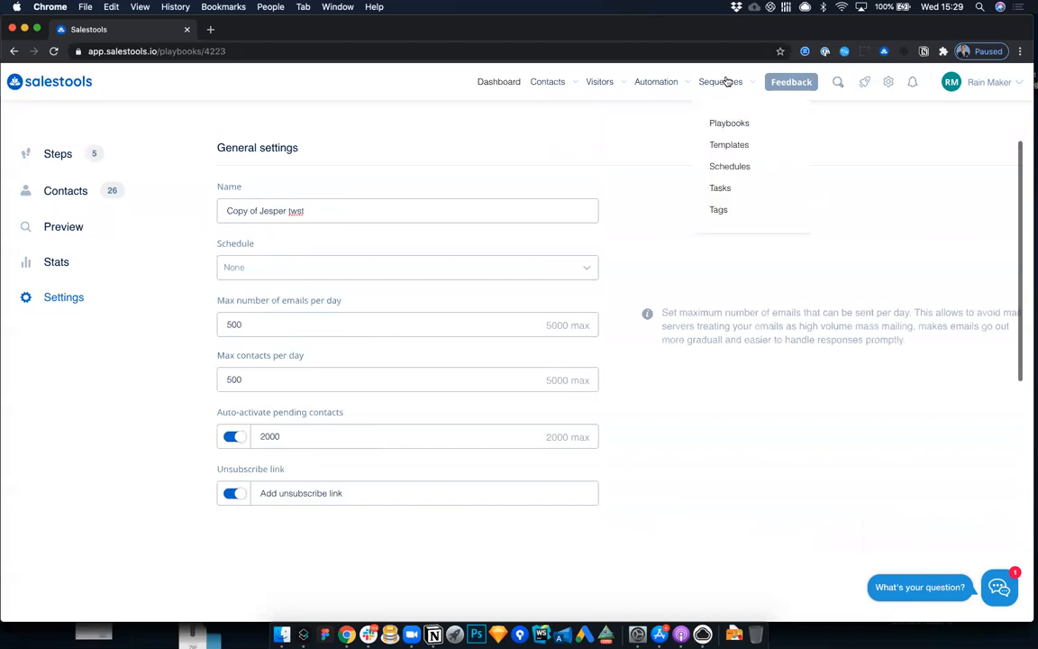
pyautogui.moveTo(665, 76)
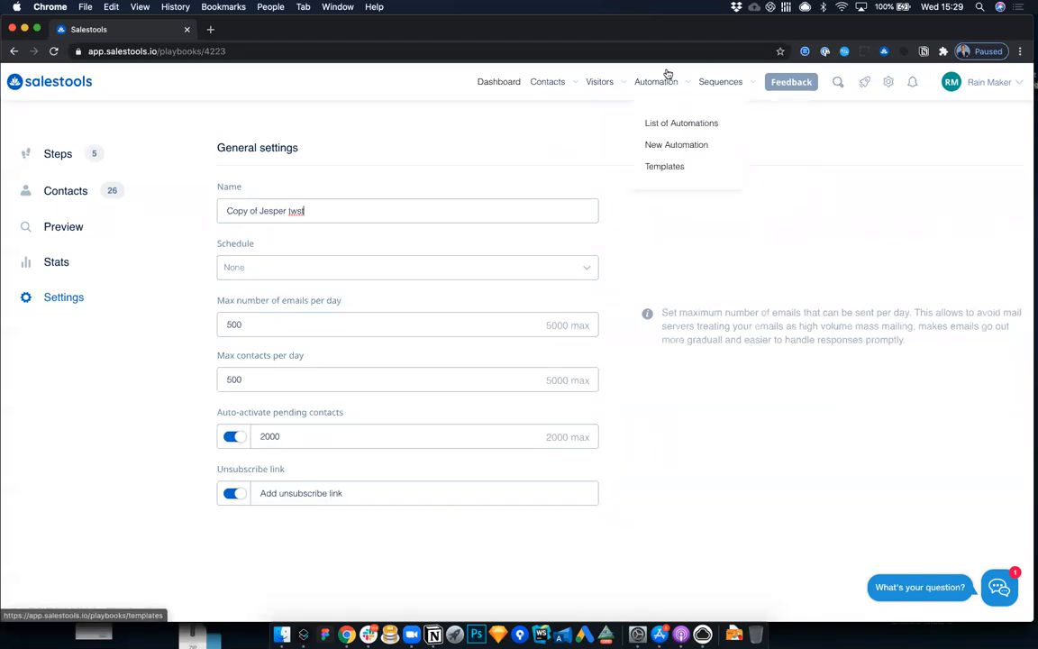
pyautogui.moveTo(613, 84)
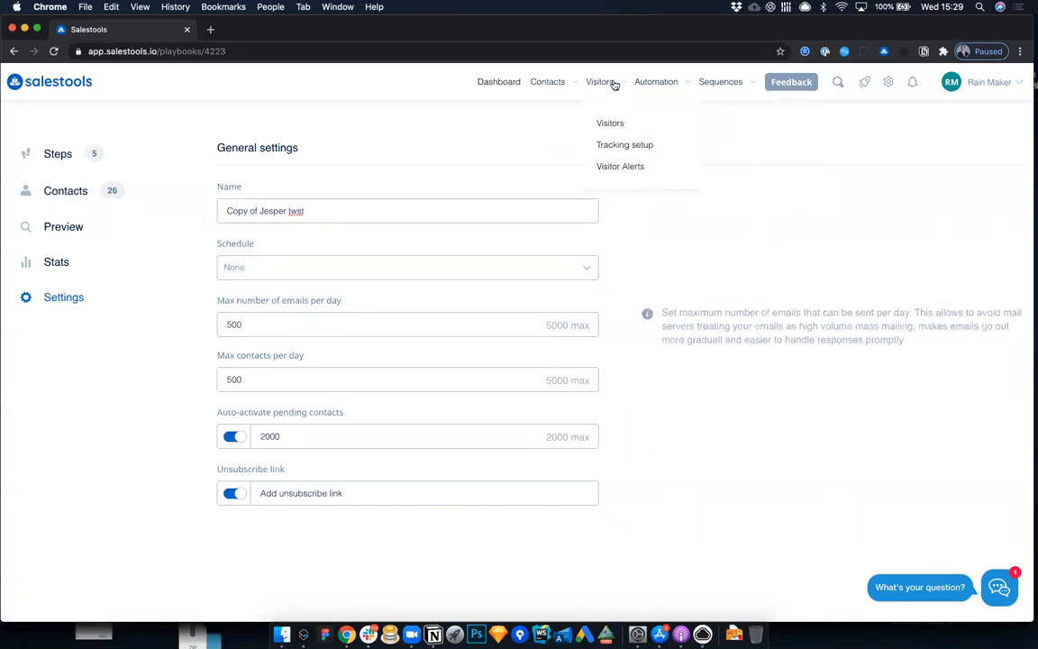
pyautogui.moveTo(566, 86)
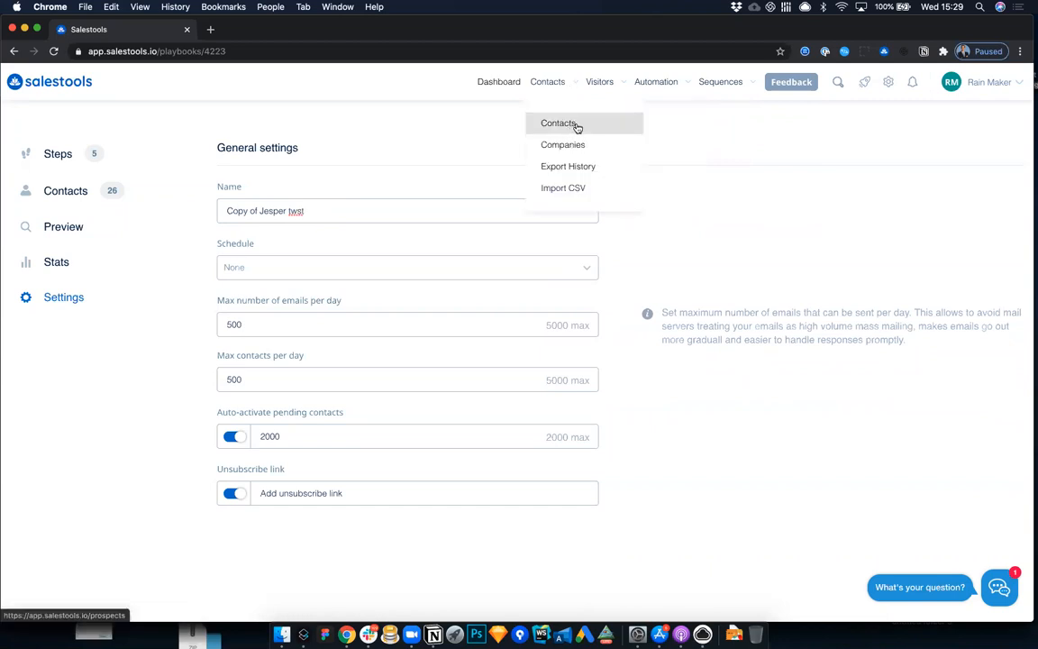
# Step: Open the integrations list and view the CRM integration dialogs for Salesforce, HubSpot and Nimble CRM
pyautogui.moveTo(888, 93)
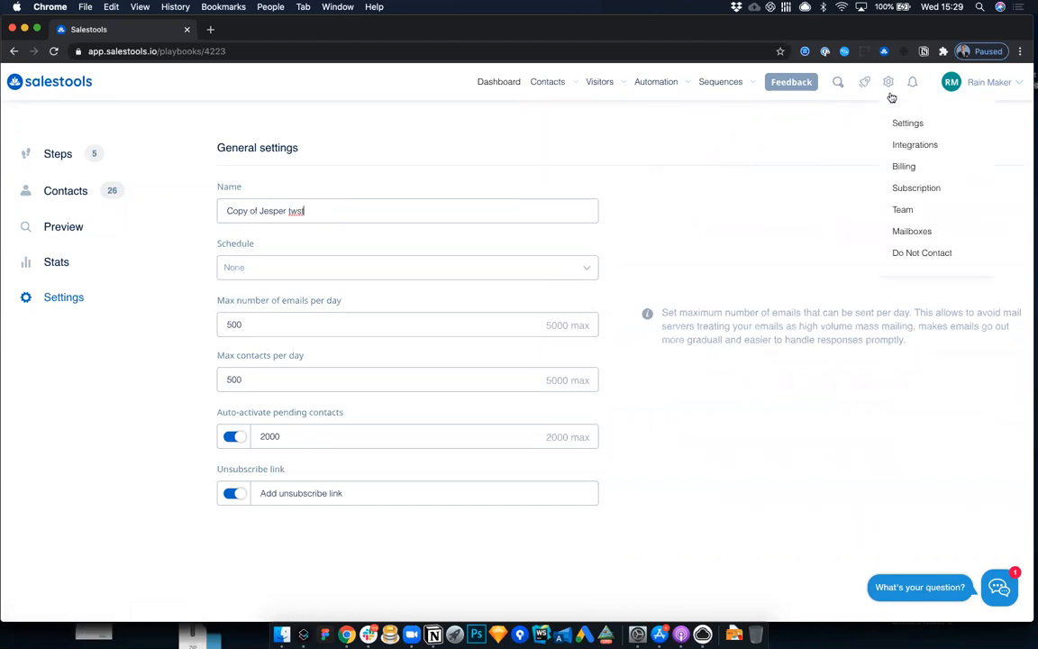
pyautogui.click(910, 148)
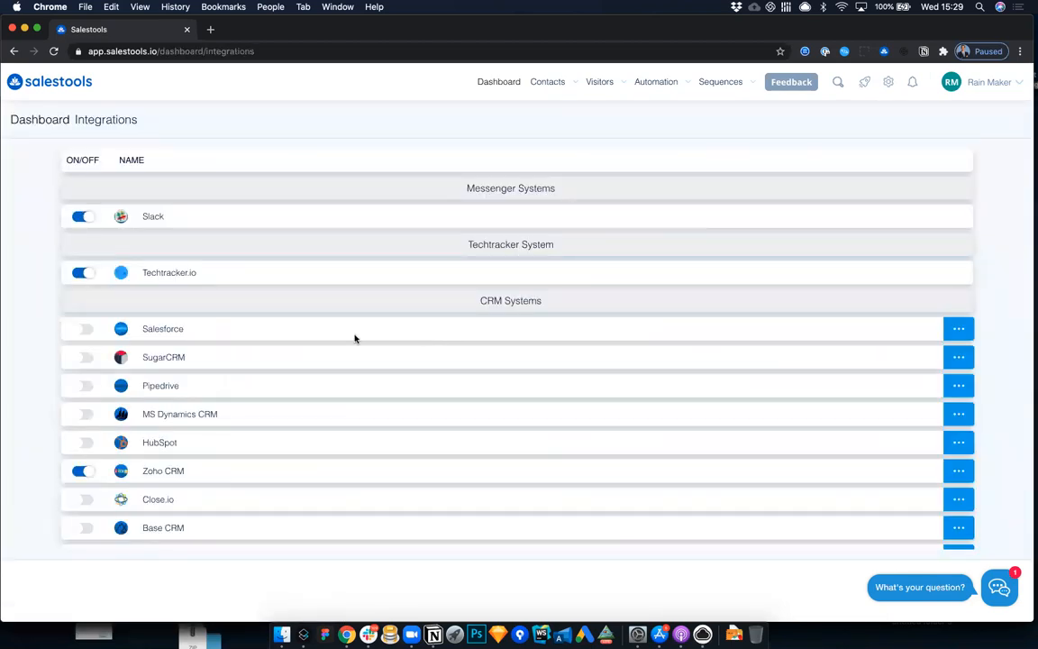
pyautogui.click(175, 331)
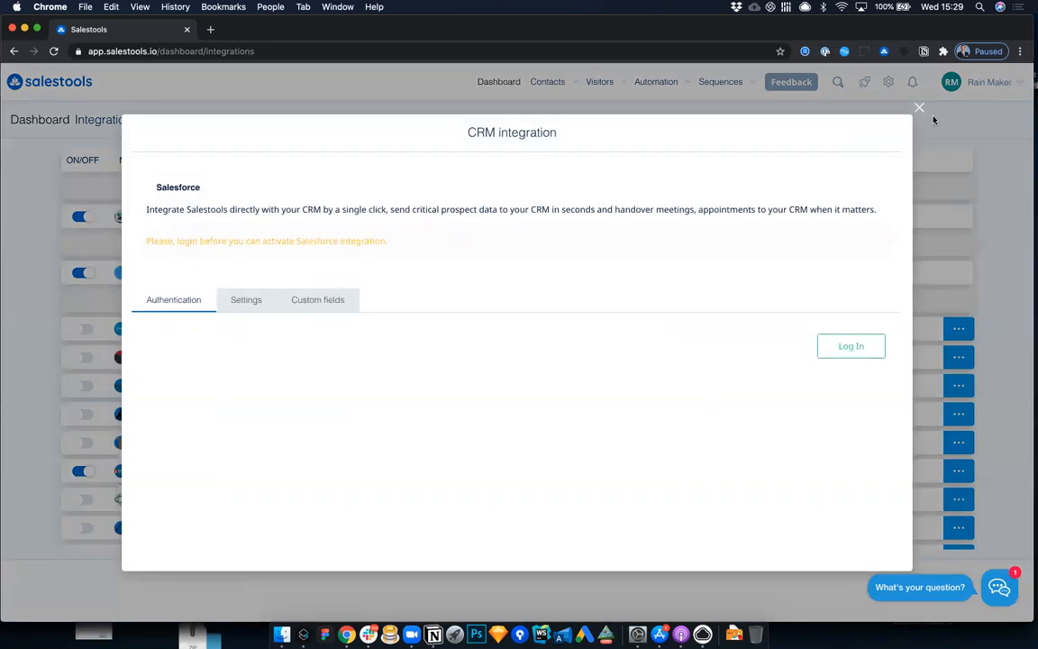
pyautogui.press('Escape')
pyautogui.scroll(-2, 279, 455)
pyautogui.click(154, 275)
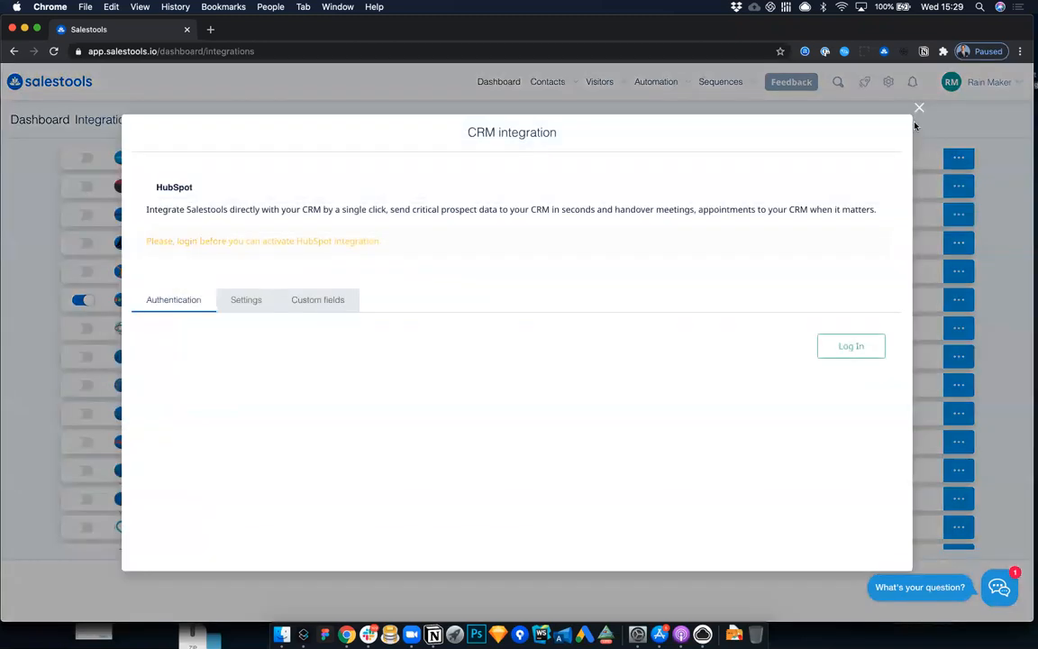
pyautogui.press('Escape')
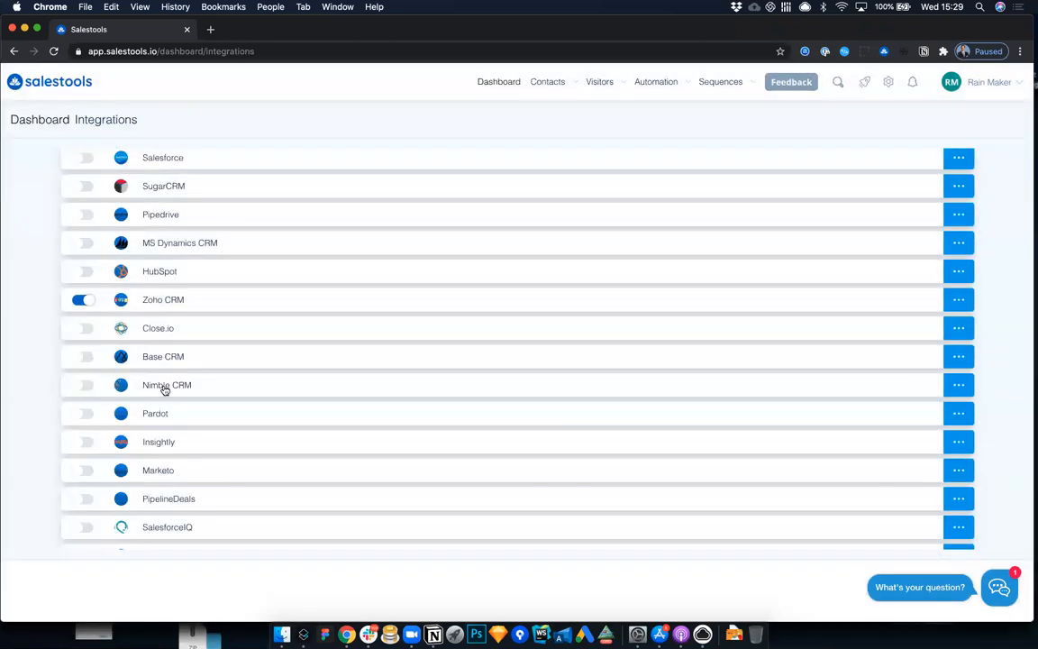
pyautogui.click(192, 385)
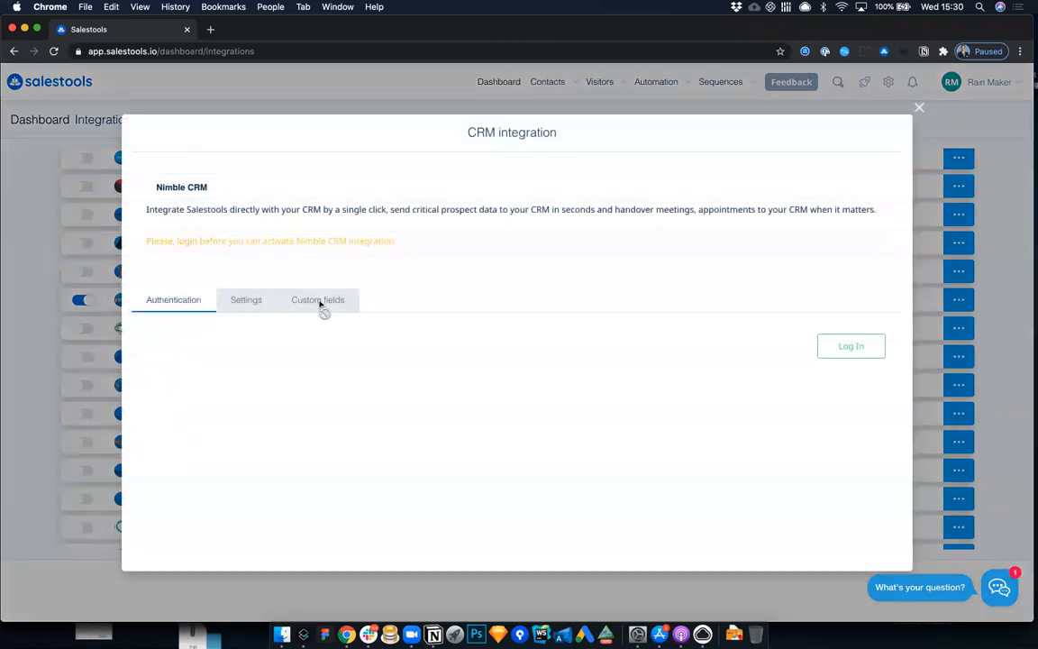
# Step: Close the Nimble CRM dialog and look through the rest of the integrations list
pyautogui.click(920, 110)
pyautogui.scroll(-2, 328, 333)
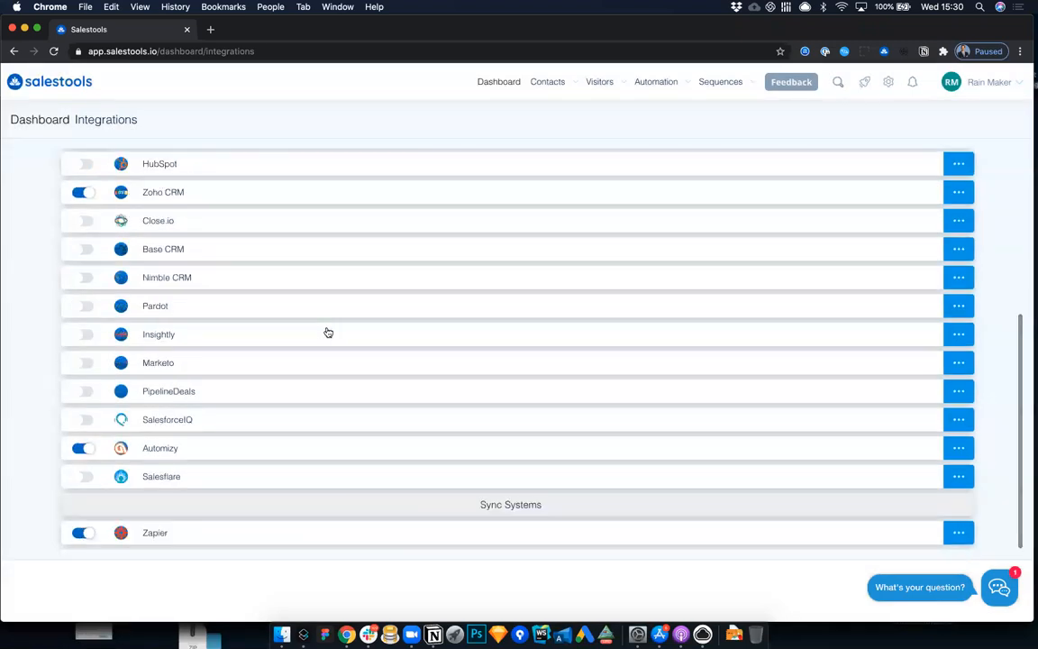
pyautogui.scroll(5, 328, 333)
# Step: Open the Installed Hubspot automation and set its final Export to... function to the Zoho CRM integration
pyautogui.moveTo(548, 82)
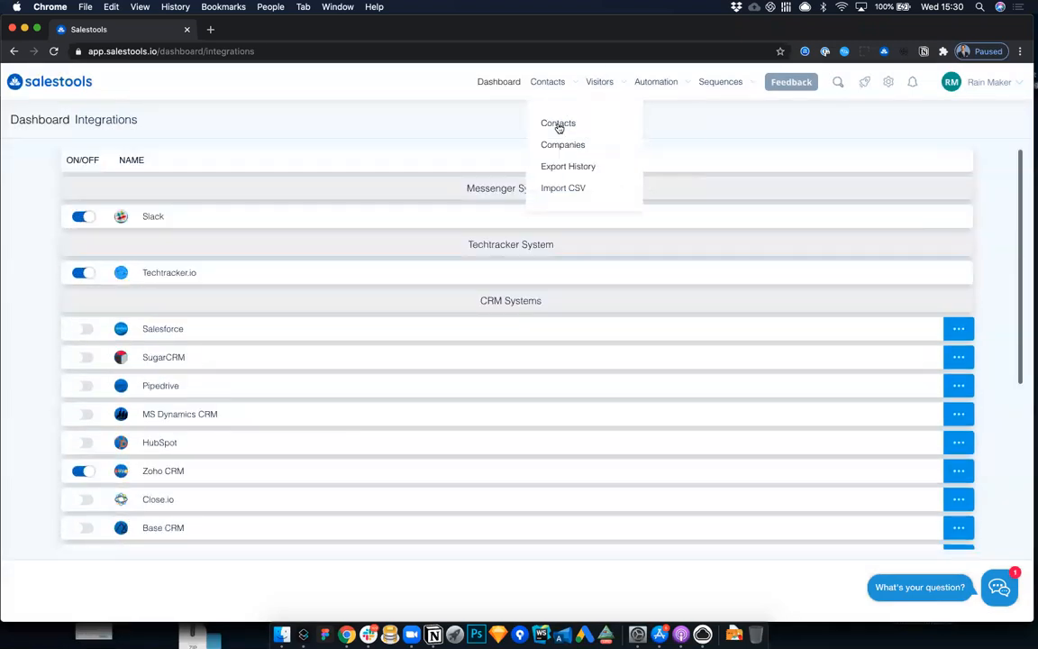
pyautogui.click(558, 124)
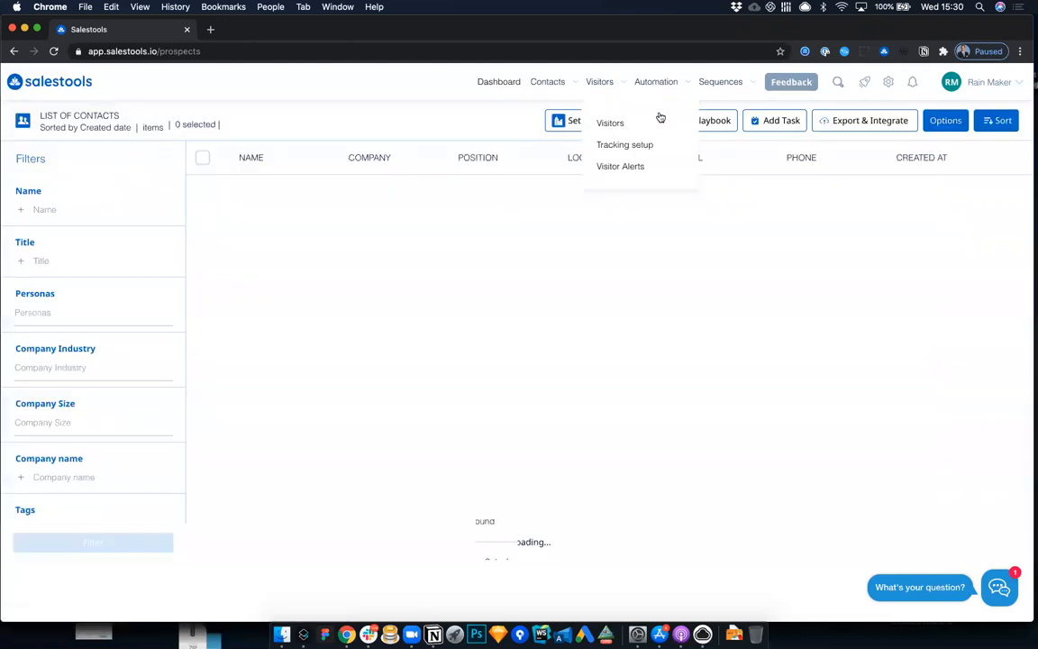
pyautogui.click(658, 126)
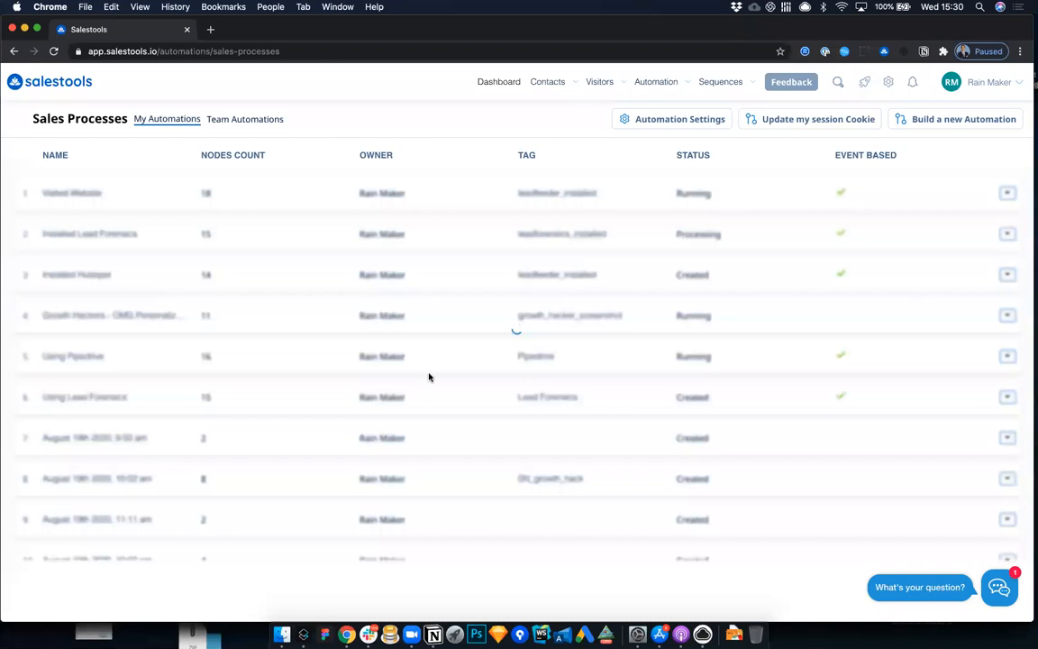
pyautogui.scroll(-5, 651, 501)
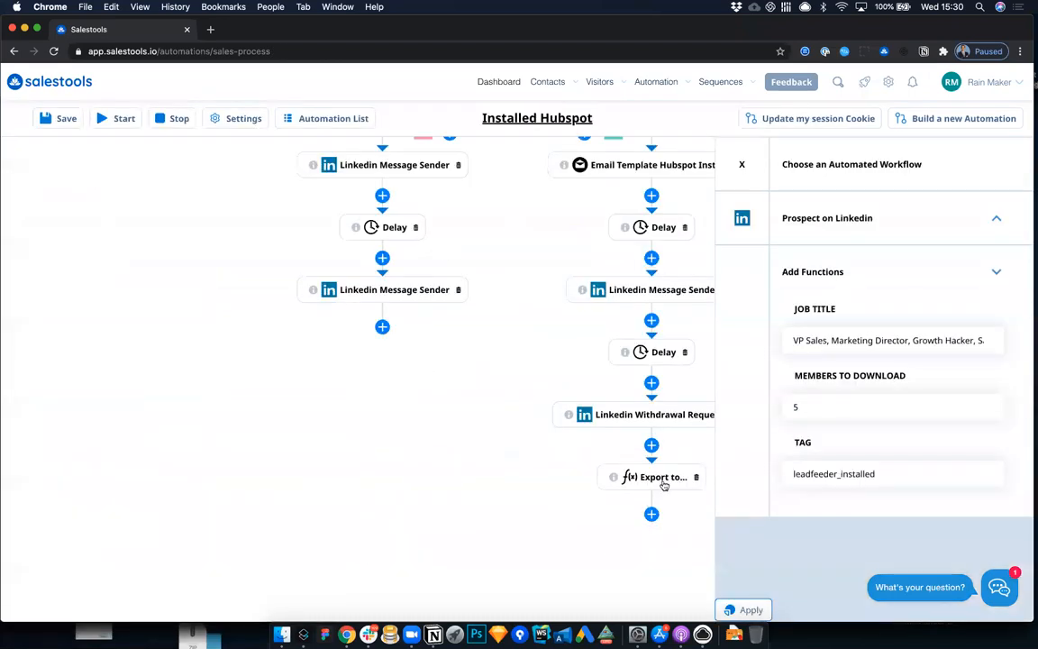
pyautogui.click(664, 485)
pyautogui.click(834, 287)
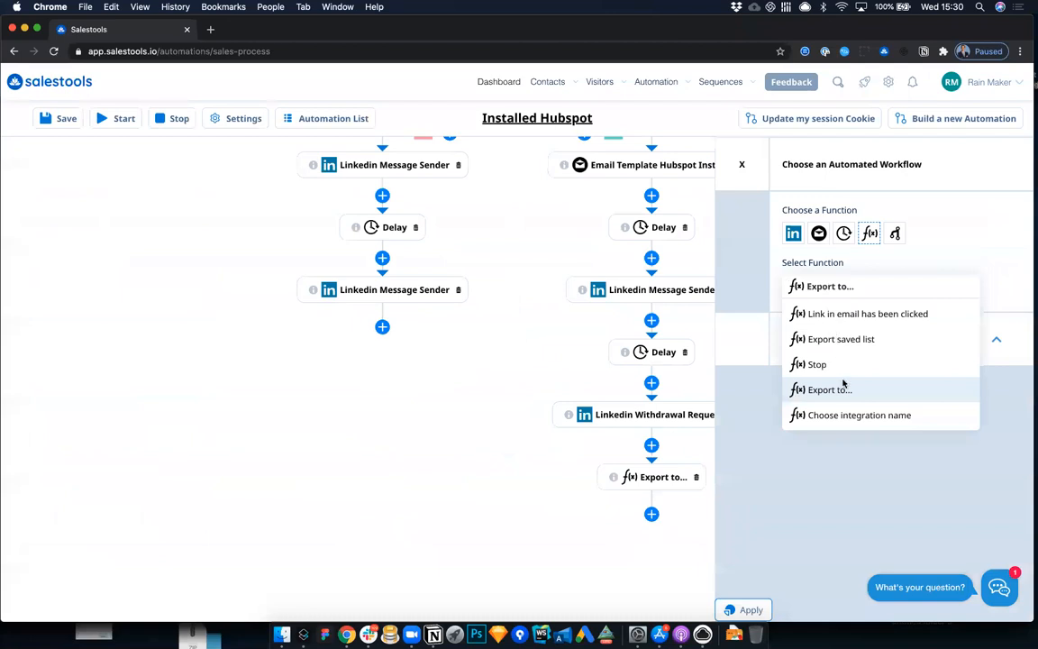
pyautogui.click(846, 389)
pyautogui.click(857, 347)
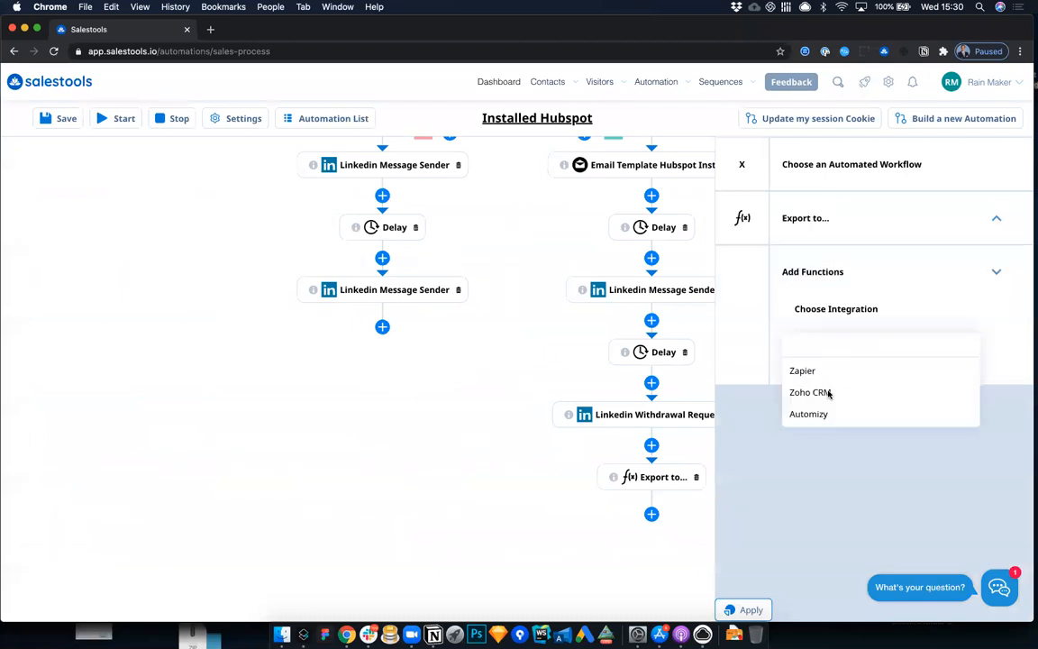
pyautogui.click(815, 392)
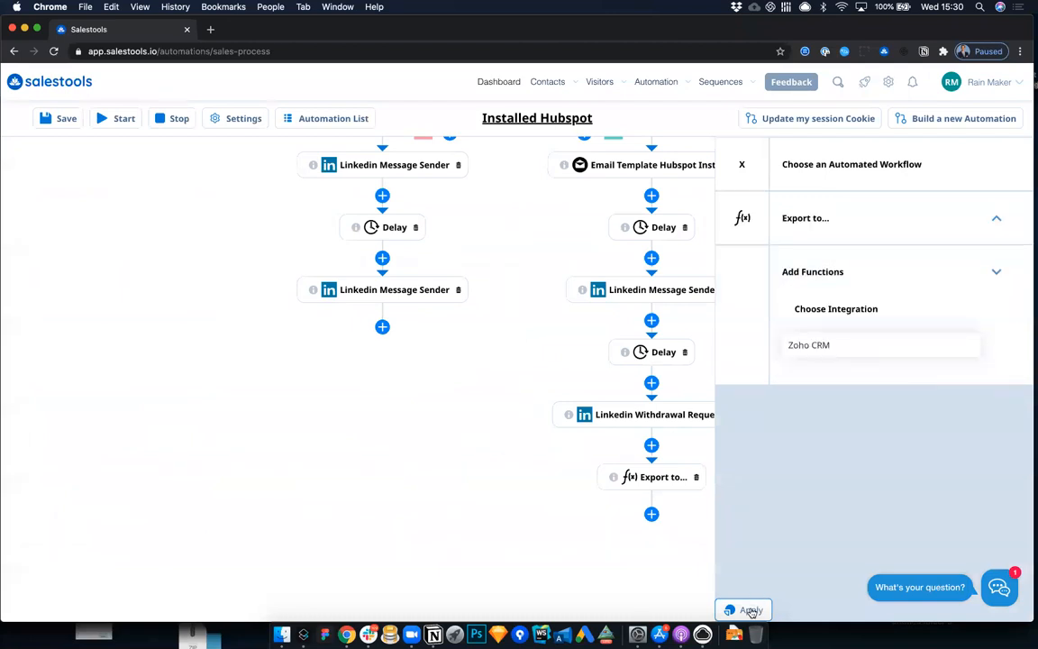
pyautogui.click(747, 610)
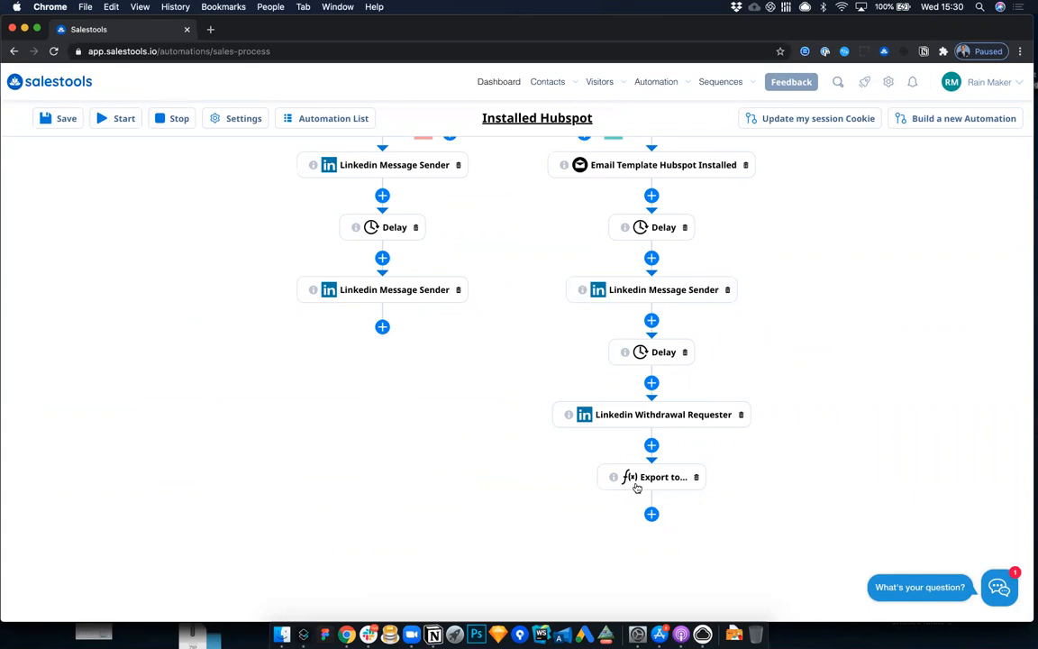
# Step: Select all displayed contacts in the contacts list and compare their export destinations as leads and as contacts
pyautogui.click(558, 122)
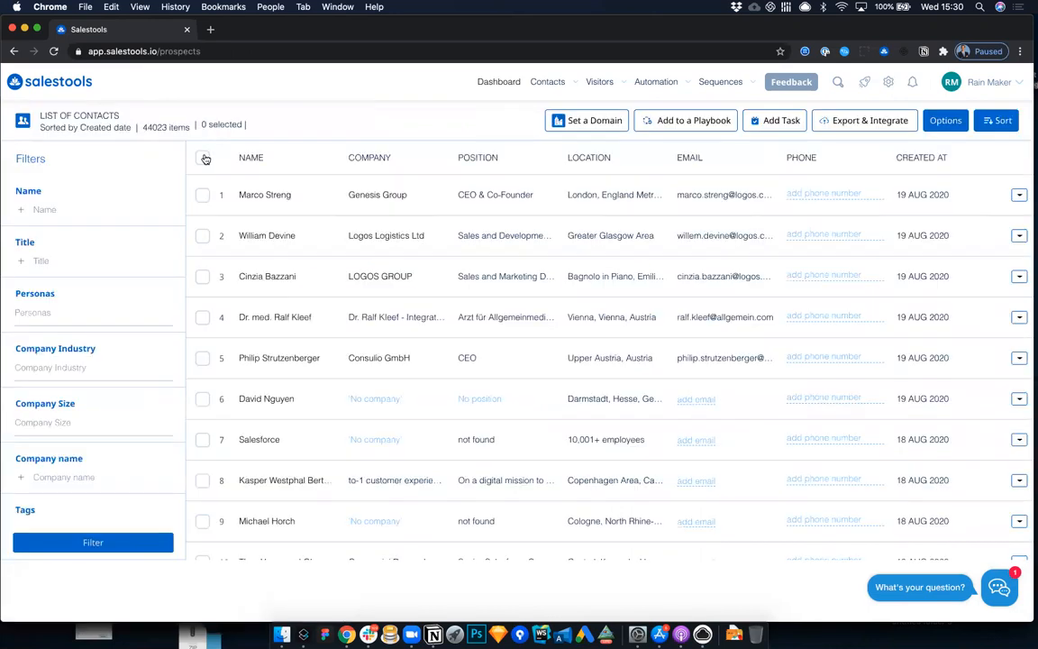
pyautogui.click(203, 158)
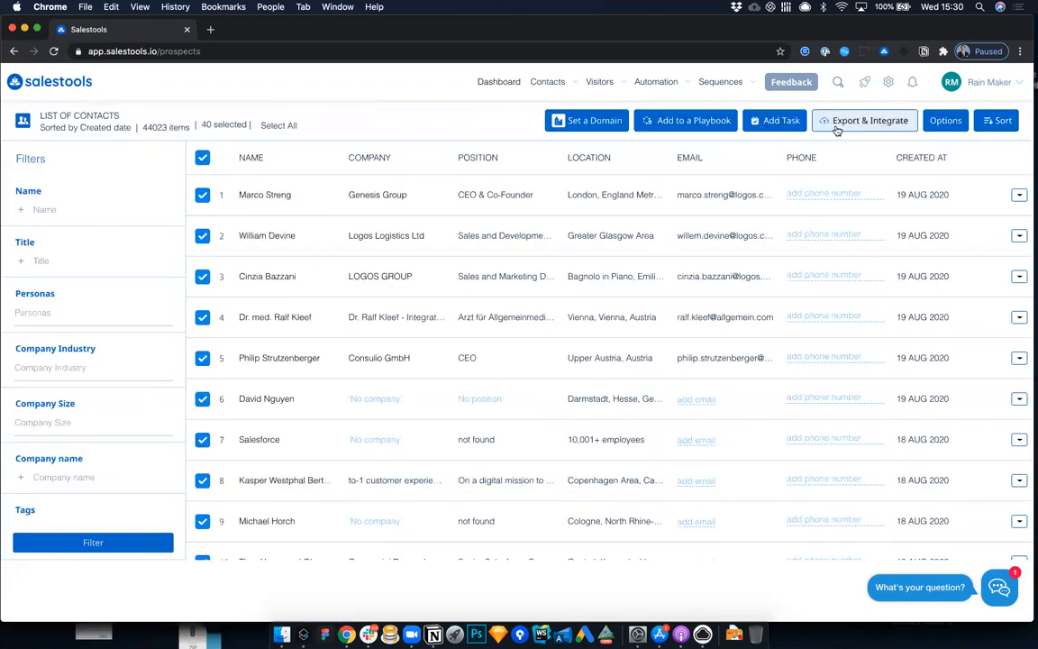
pyautogui.moveTo(851, 128)
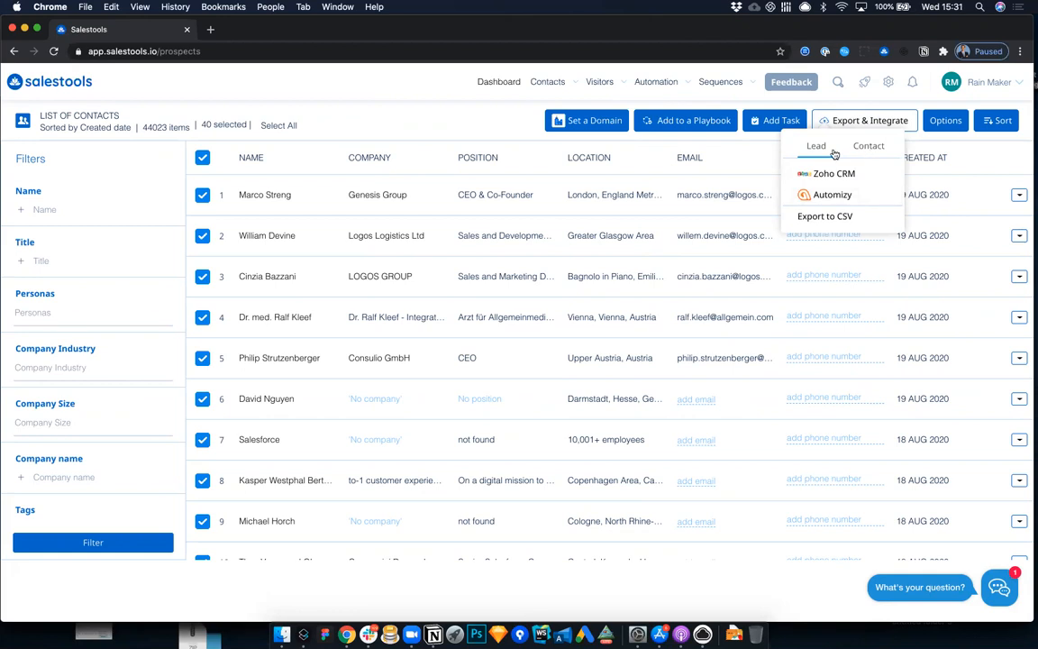
pyautogui.click(873, 146)
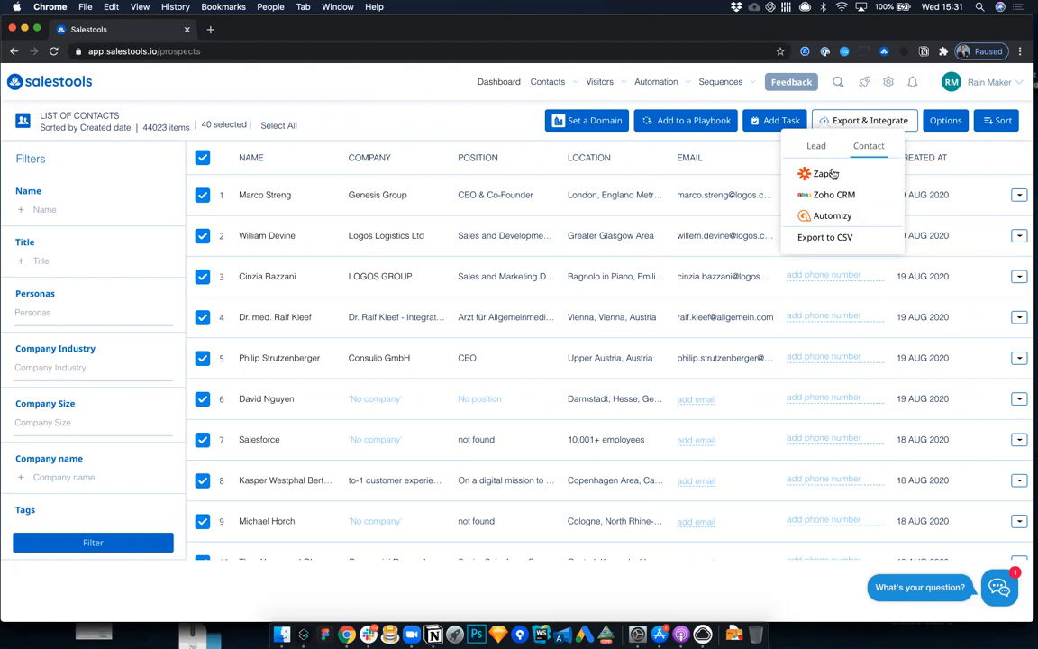
pyautogui.click(810, 147)
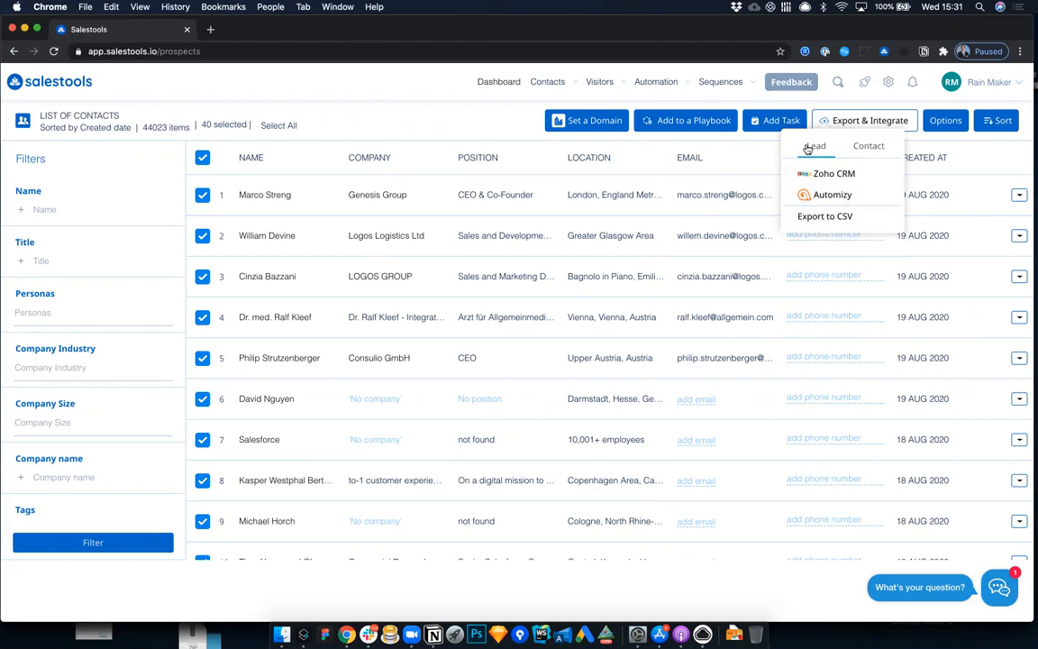
pyautogui.click(866, 146)
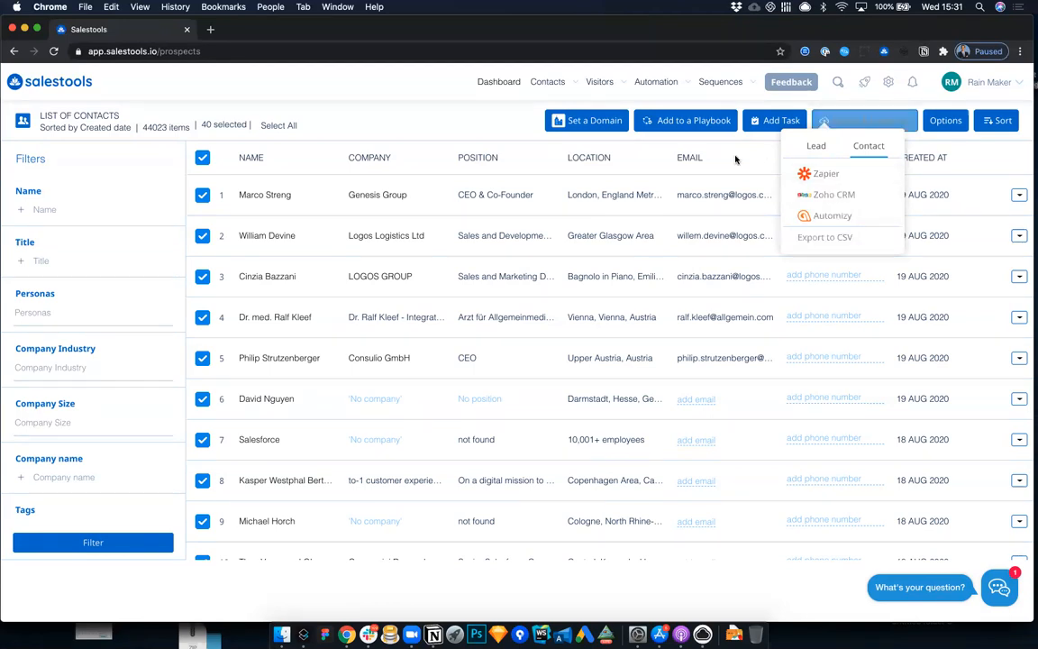
# Step: Set up a CSV export of leads with First Name, Last Name and Email, and save it as template Demo123
pyautogui.moveTo(550, 99)
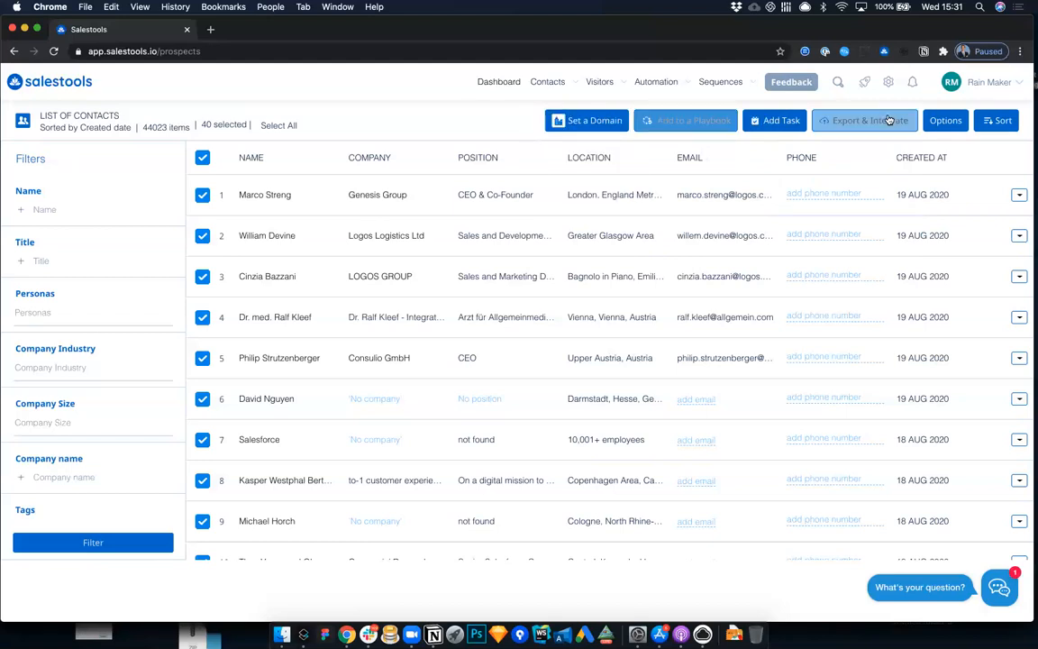
pyautogui.click(824, 216)
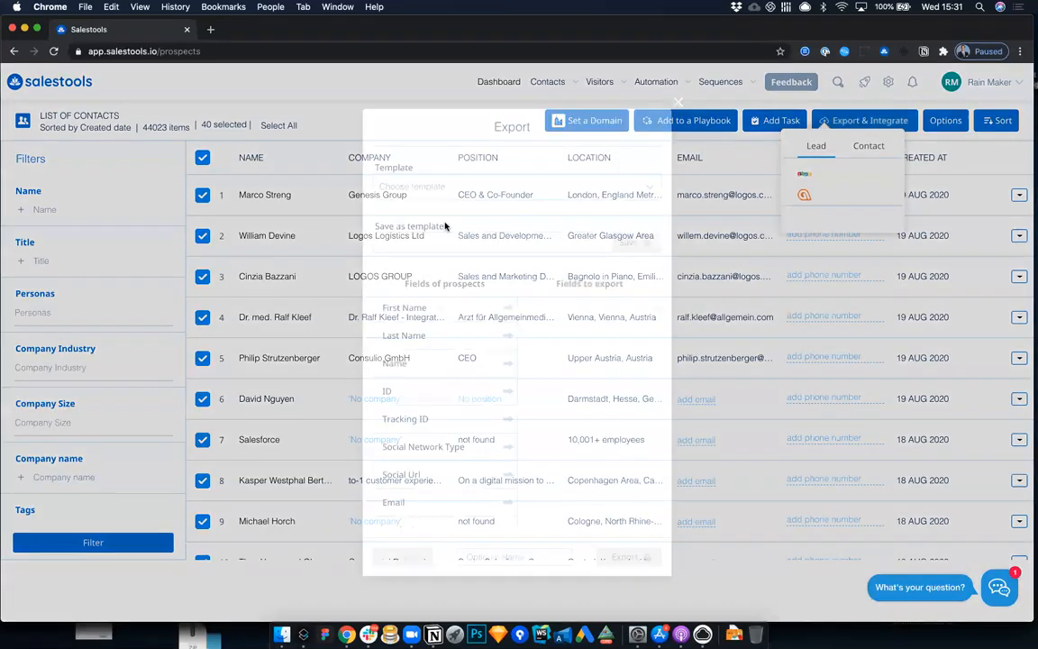
pyautogui.doubleClick(442, 307)
pyautogui.doubleClick(441, 311)
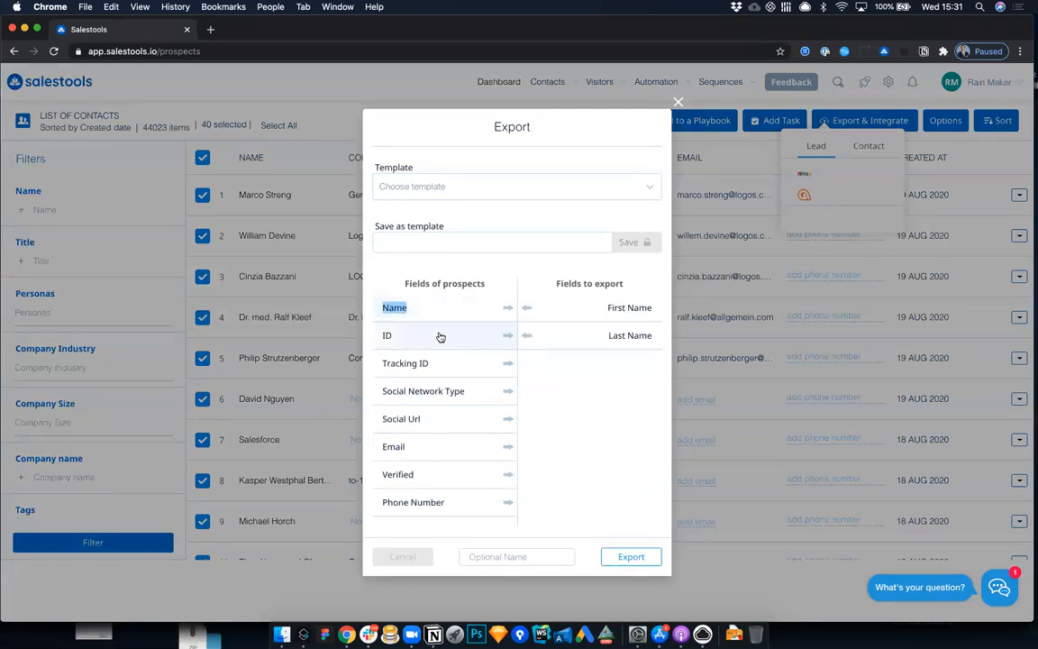
pyautogui.doubleClick(429, 441)
pyautogui.click(473, 241)
pyautogui.write('Demo123')
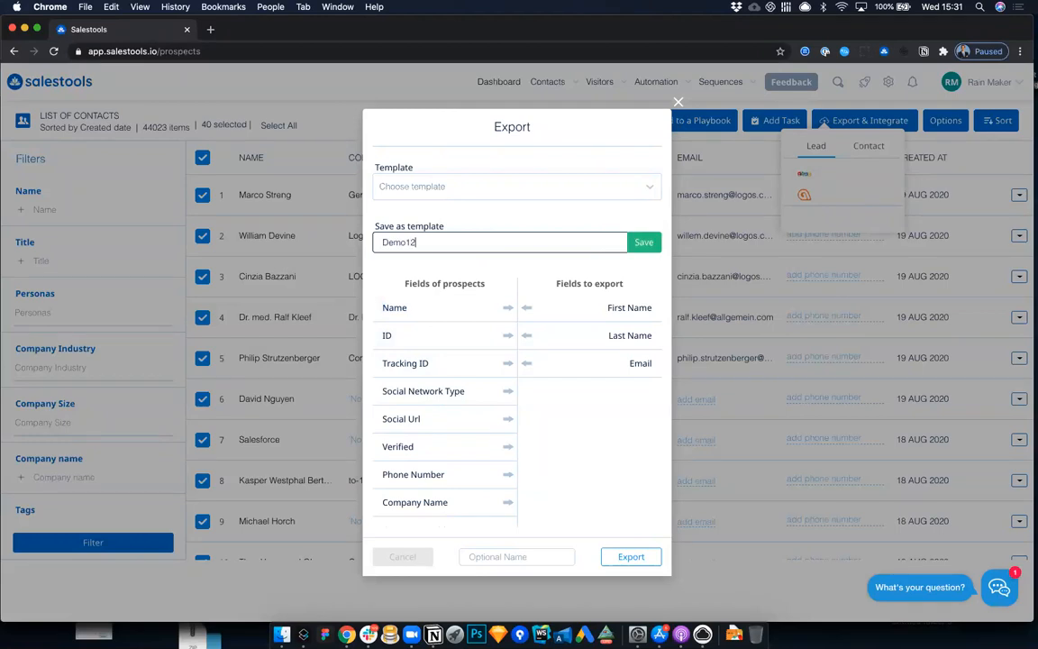
pyautogui.click(645, 243)
# Step: Load the First+Last export template, switch back to Demo123, and close the export dialog without exporting
pyautogui.click(659, 189)
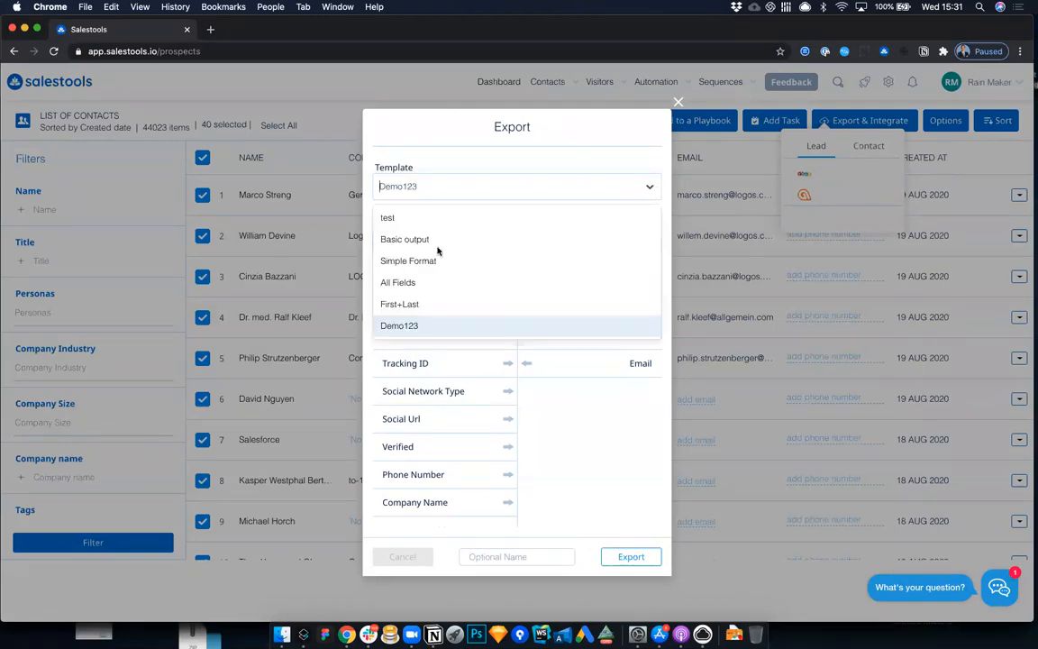
pyautogui.click(410, 304)
pyautogui.click(494, 185)
pyautogui.click(410, 326)
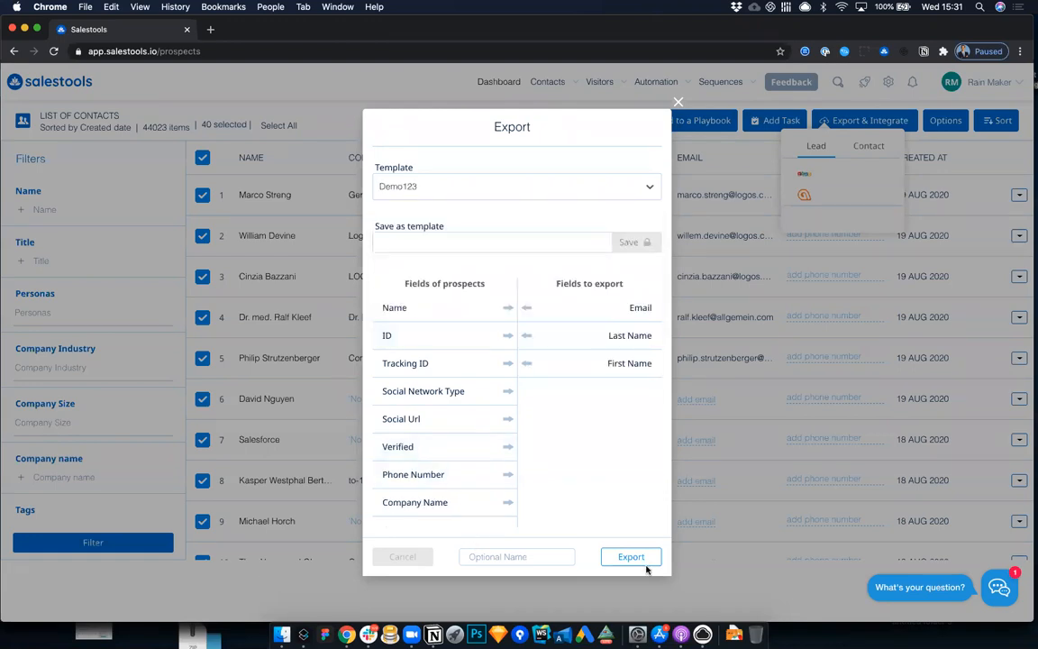
pyautogui.click(512, 554)
pyautogui.write('s')
pyautogui.press('BackSpace')
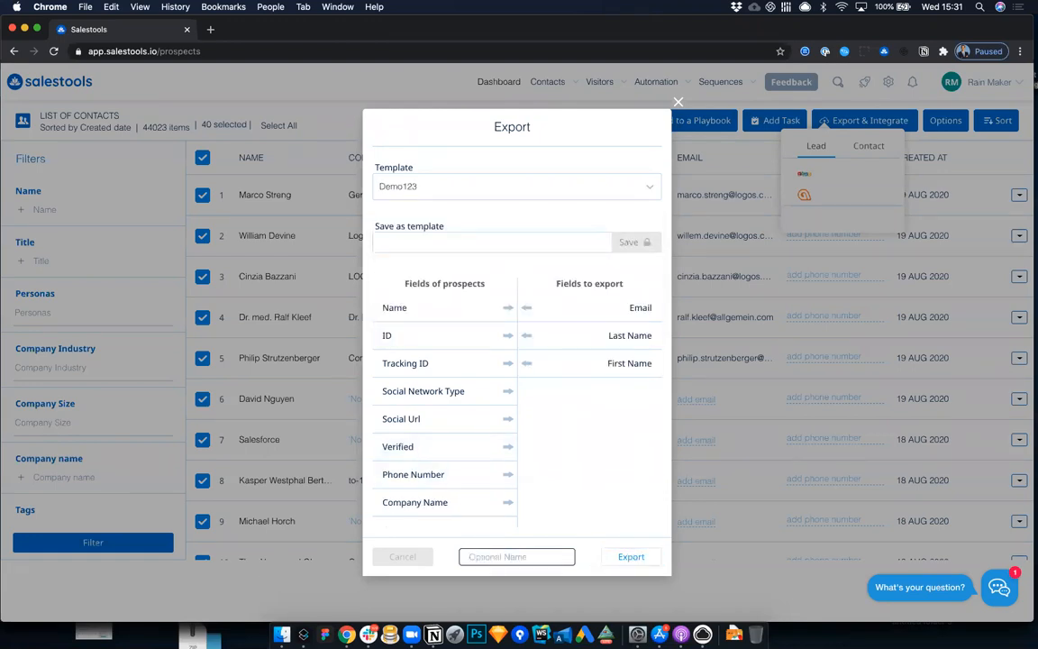
pyautogui.click(677, 102)
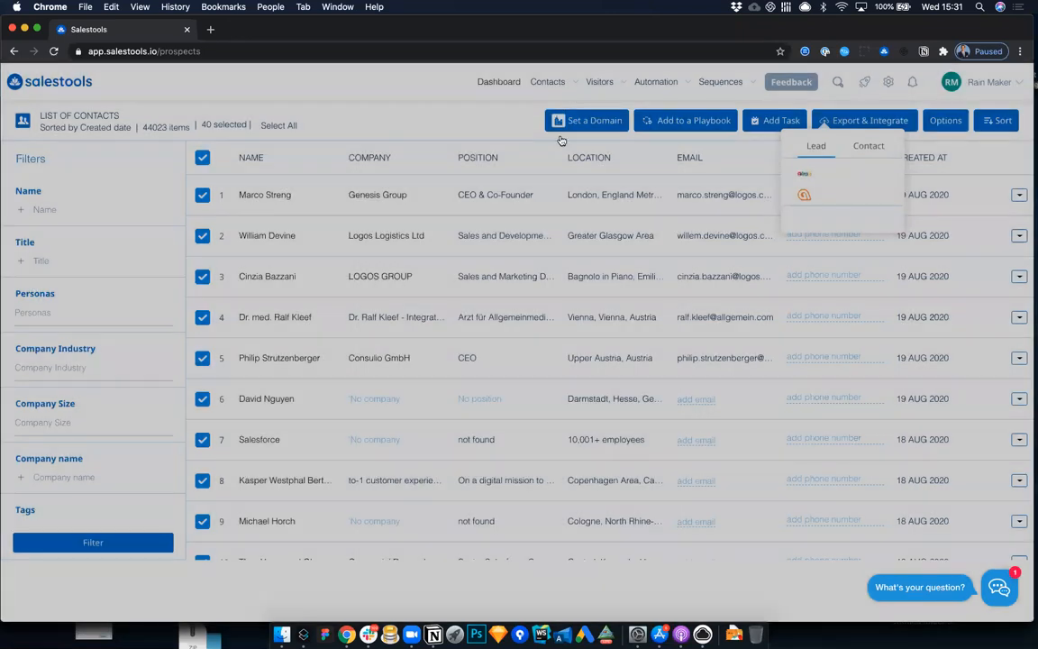
# Step: View the file export history, and check the options for importing prospects from a CSV file
pyautogui.moveTo(552, 86)
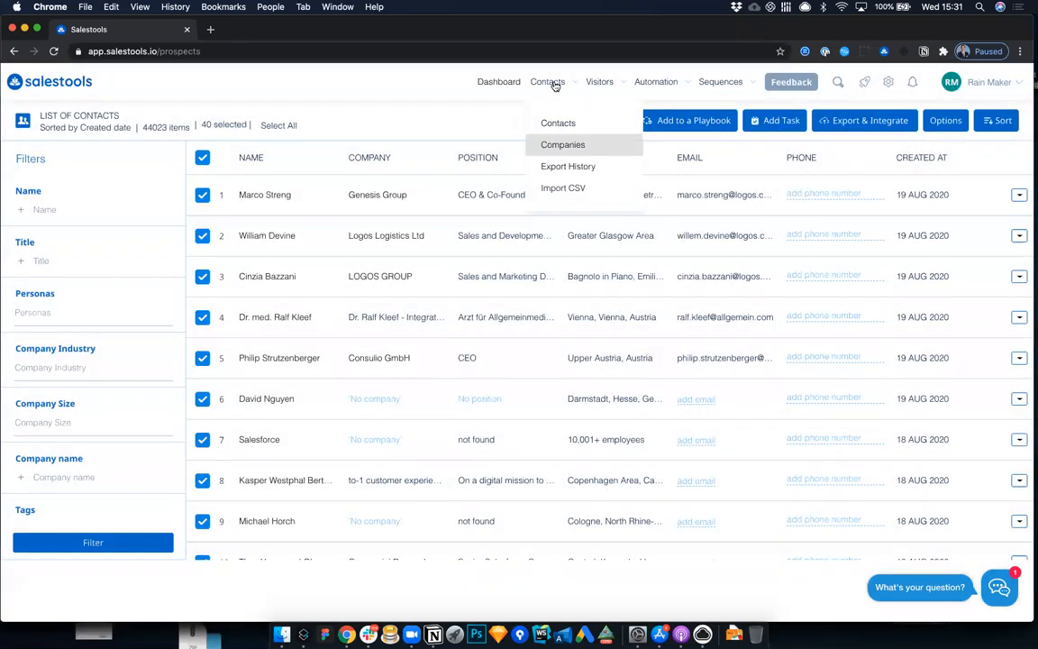
pyautogui.click(569, 171)
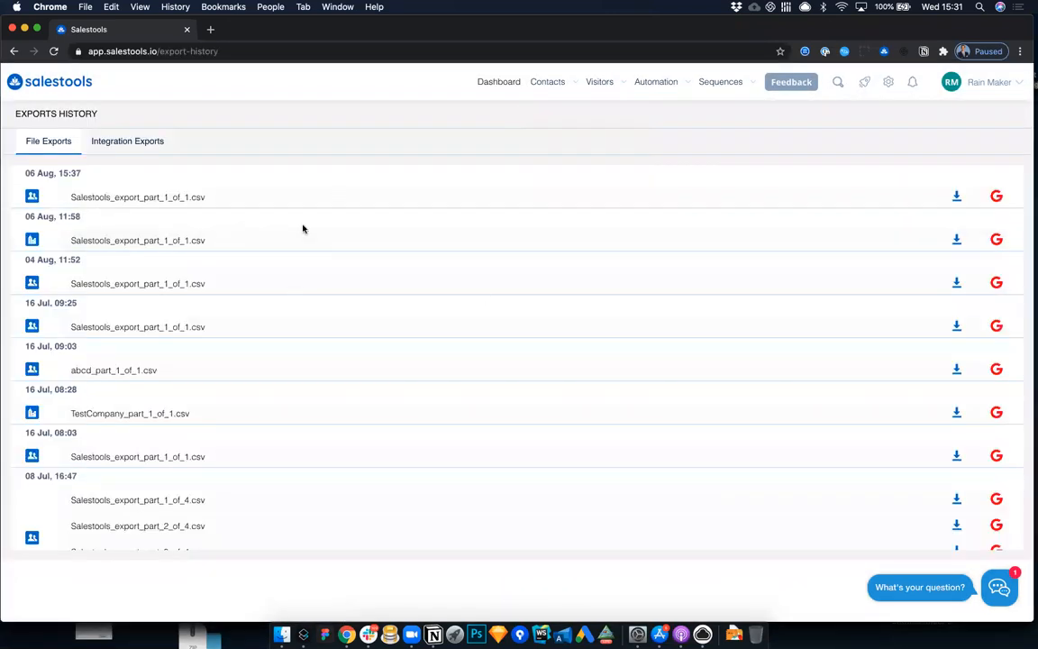
pyautogui.moveTo(545, 84)
pyautogui.click(560, 187)
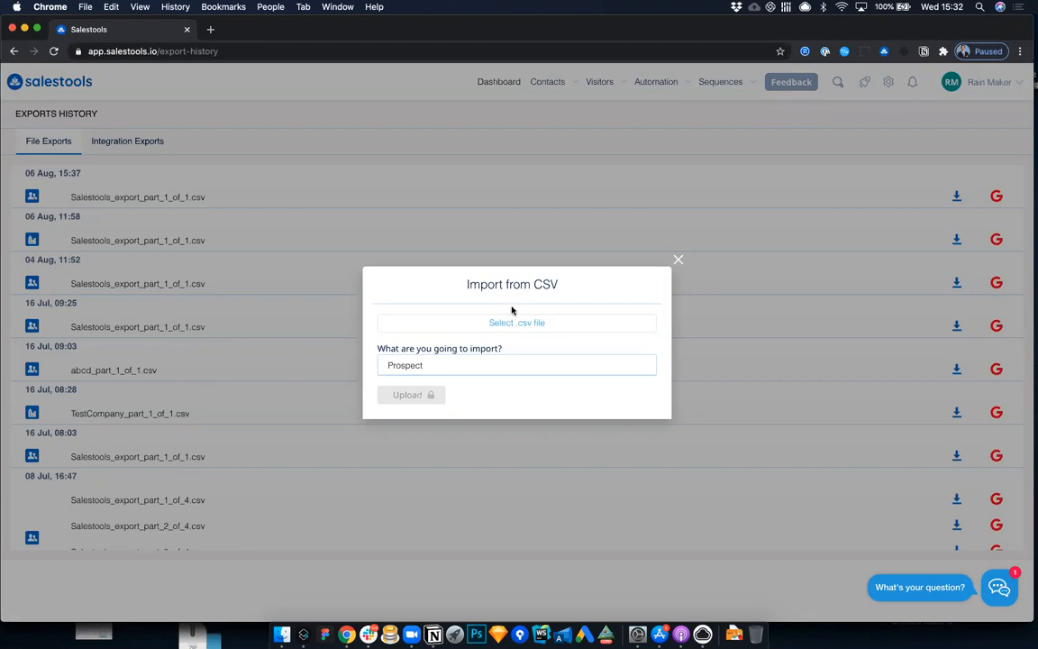
pyautogui.click(679, 258)
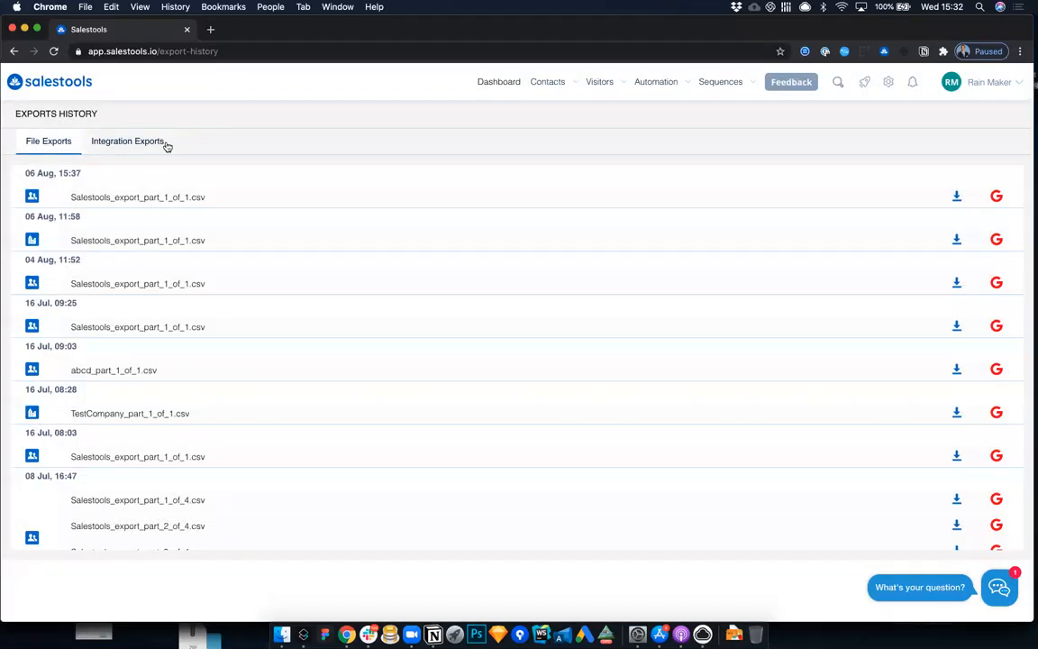
# Step: View the integration exports history and examine the status of the 06 Aug, 12:50 Zoho CRM Account export
pyautogui.click(144, 147)
pyautogui.moveTo(548, 279); pyautogui.dragTo(611, 281)
pyautogui.tripleClick(470, 275)
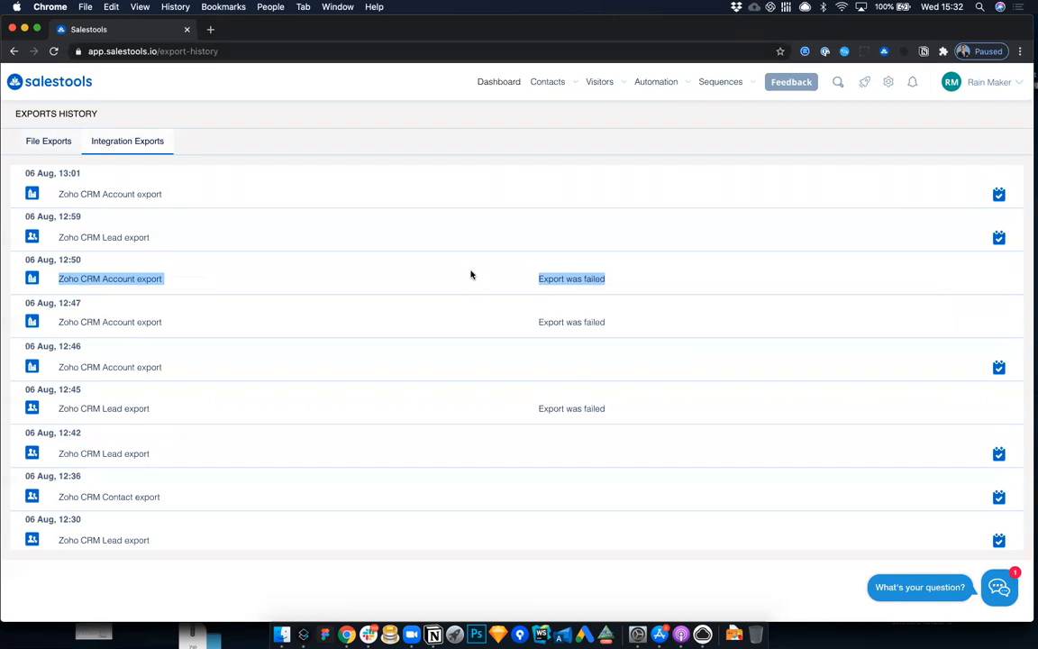
pyautogui.moveTo(623, 273); pyautogui.dragTo(541, 280)
pyautogui.click(546, 280)
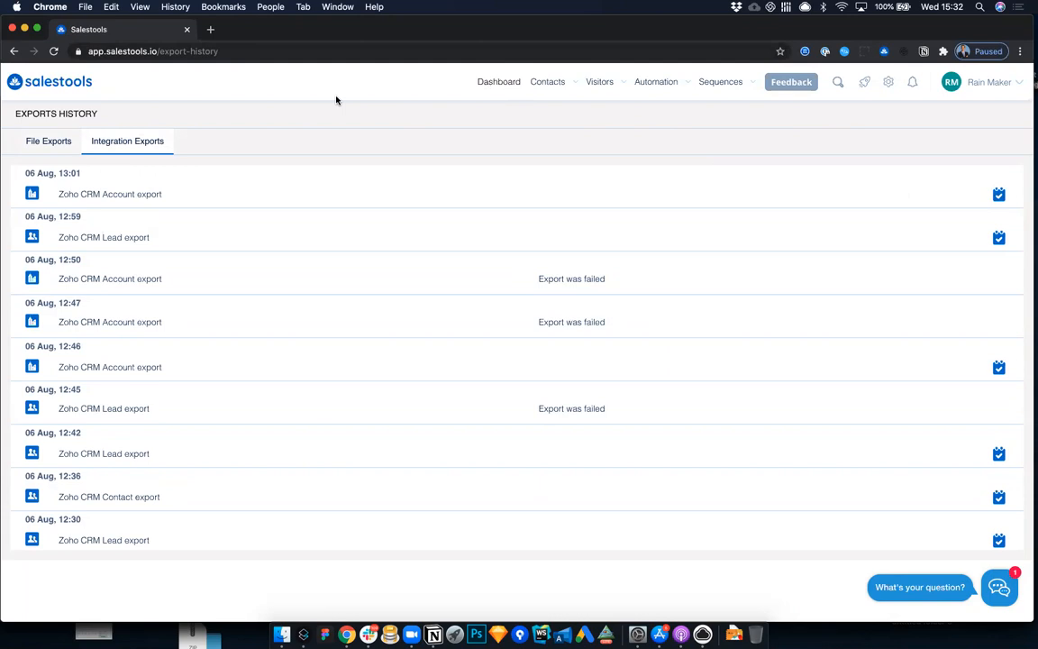
# Step: Open the dashboard and review the visitor summary, daily tasks, live data actions, active playbook companies and playbook activities
pyautogui.click(499, 83)
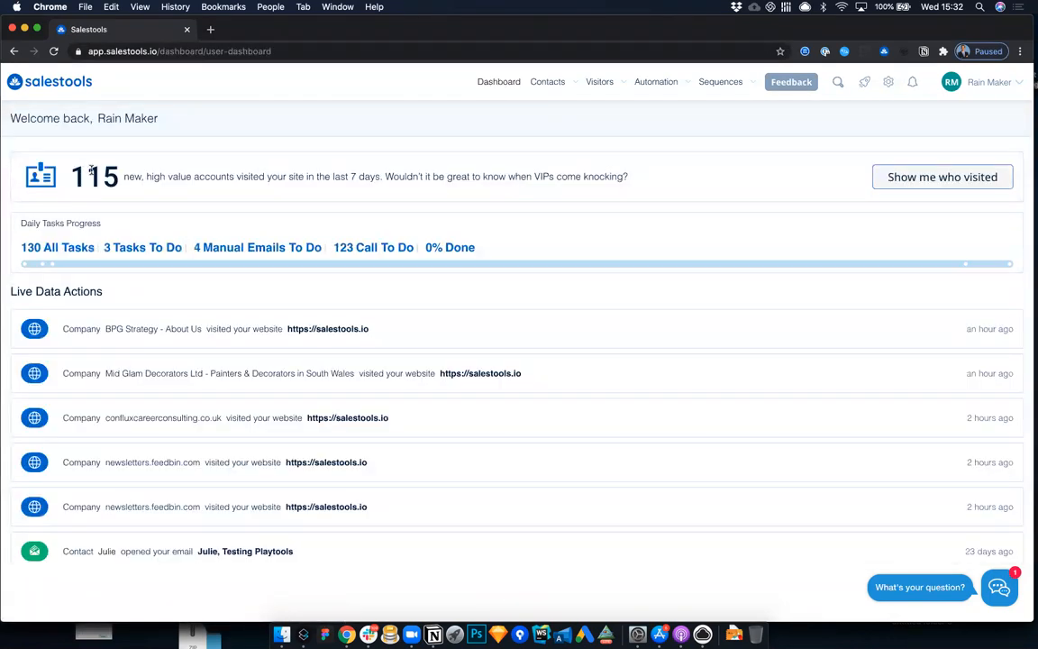
pyautogui.moveTo(91, 171); pyautogui.dragTo(142, 177)
pyautogui.click(751, 179)
pyautogui.scroll(-1, 177, 303)
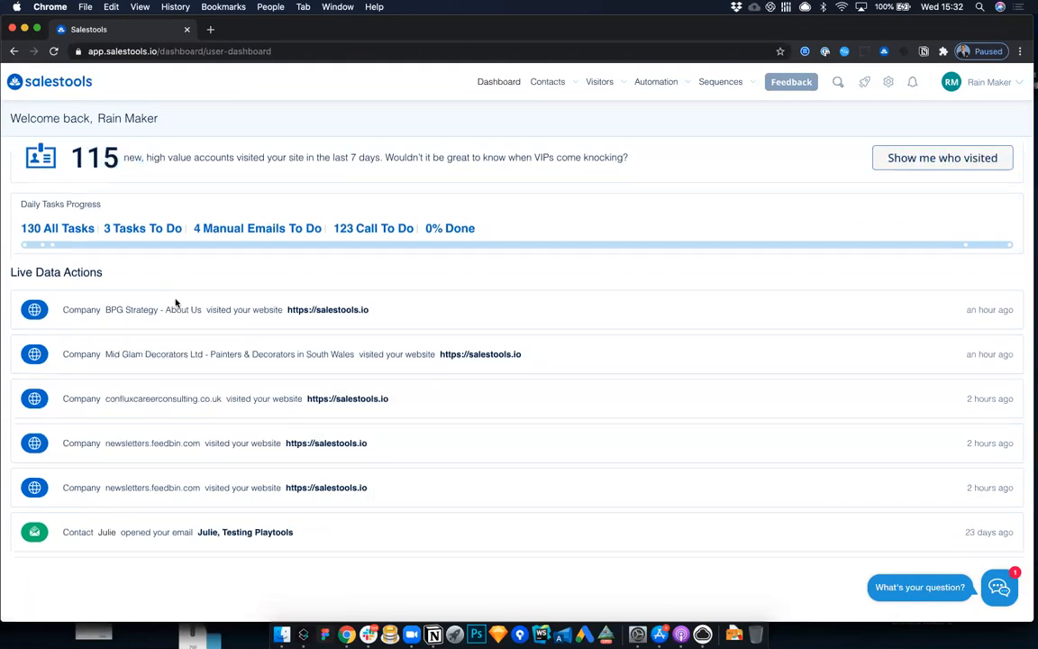
pyautogui.scroll(-3, 296, 285)
pyautogui.scroll(-5, 299, 256)
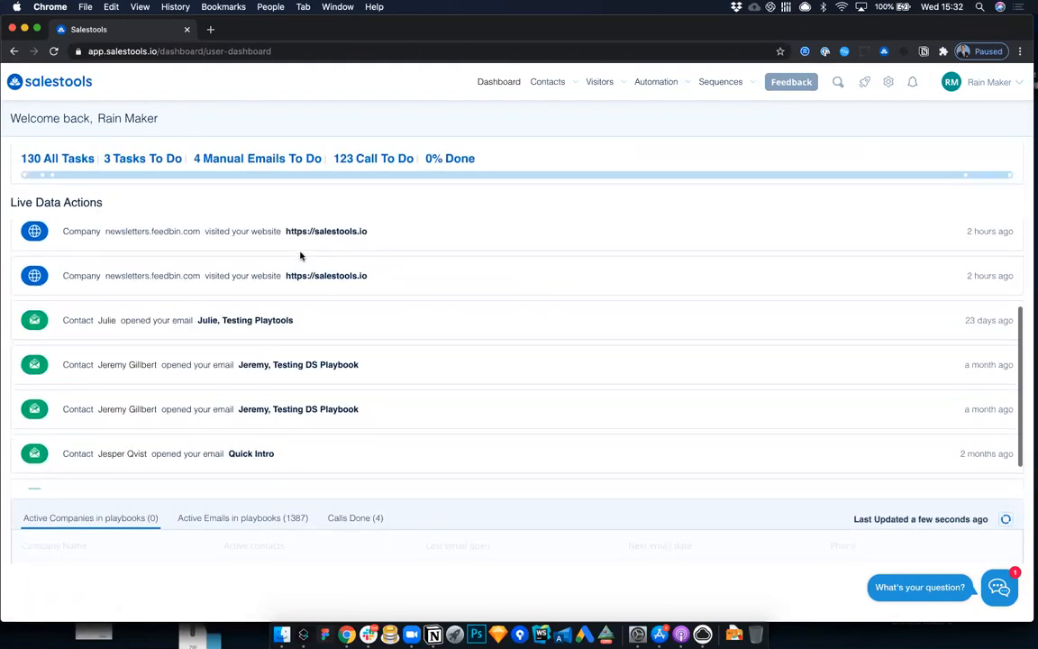
pyautogui.scroll(6, 301, 243)
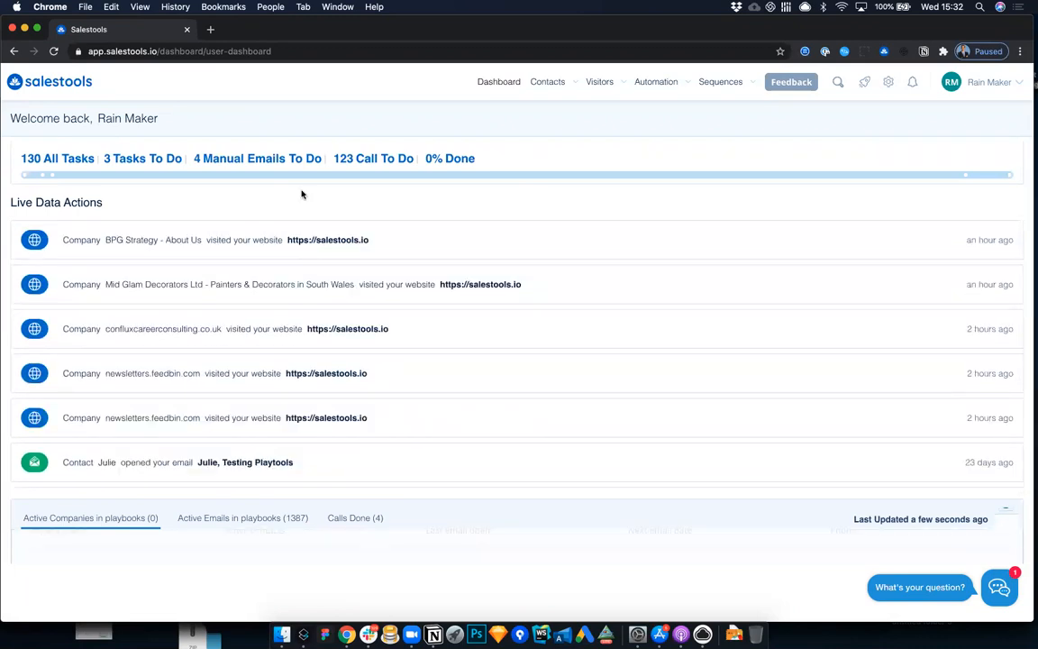
pyautogui.scroll(-5, 301, 195)
pyautogui.scroll(-3, 261, 360)
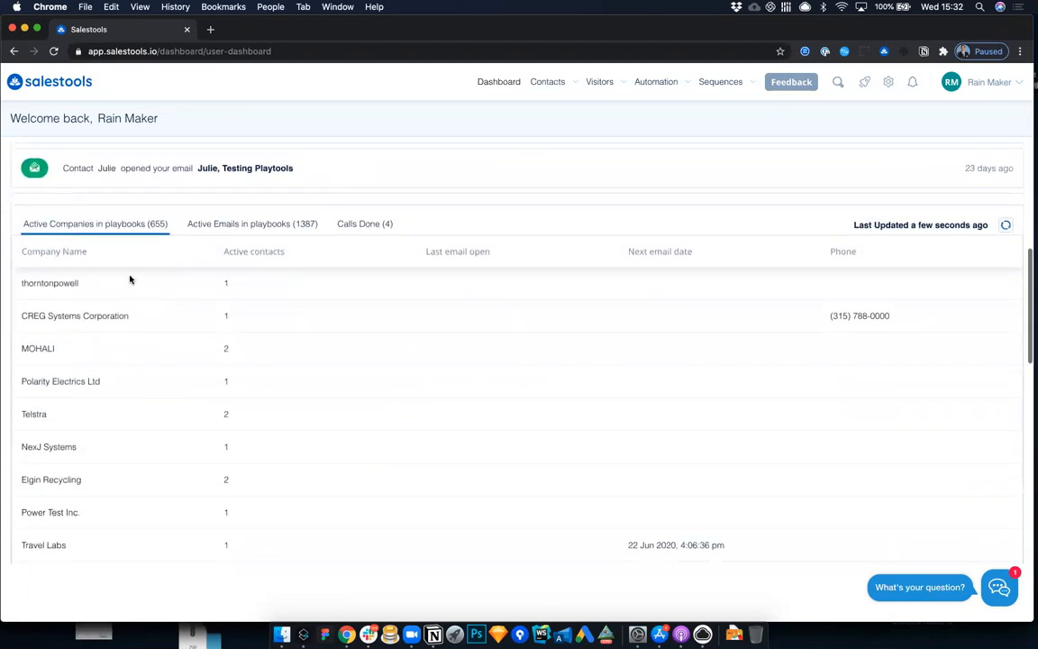
pyautogui.scroll(-10, 283, 256)
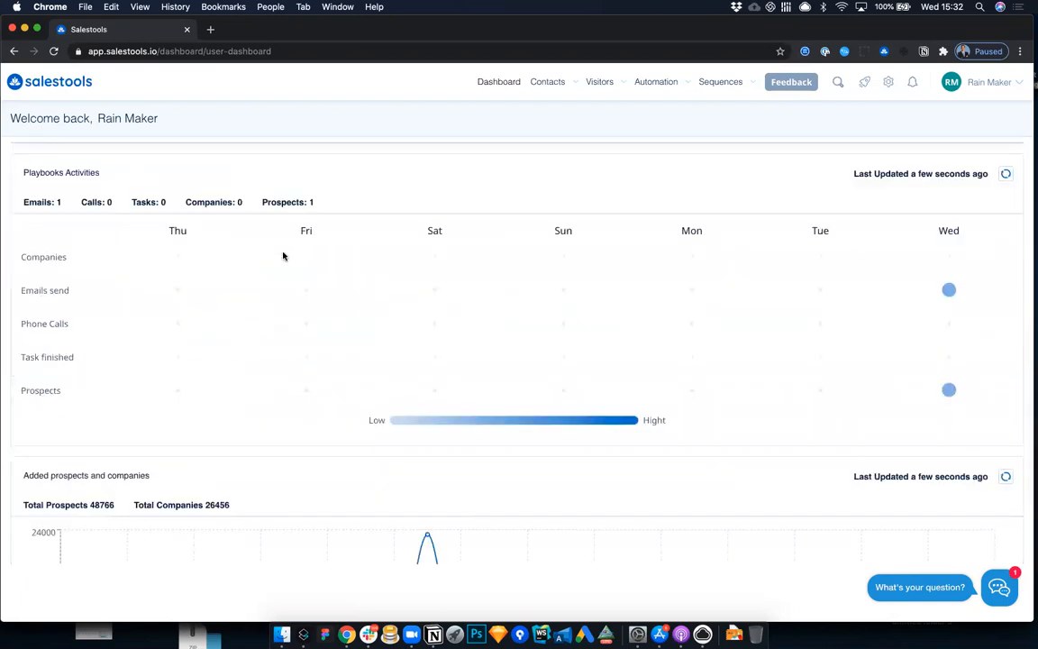
pyautogui.scroll(15, 283, 256)
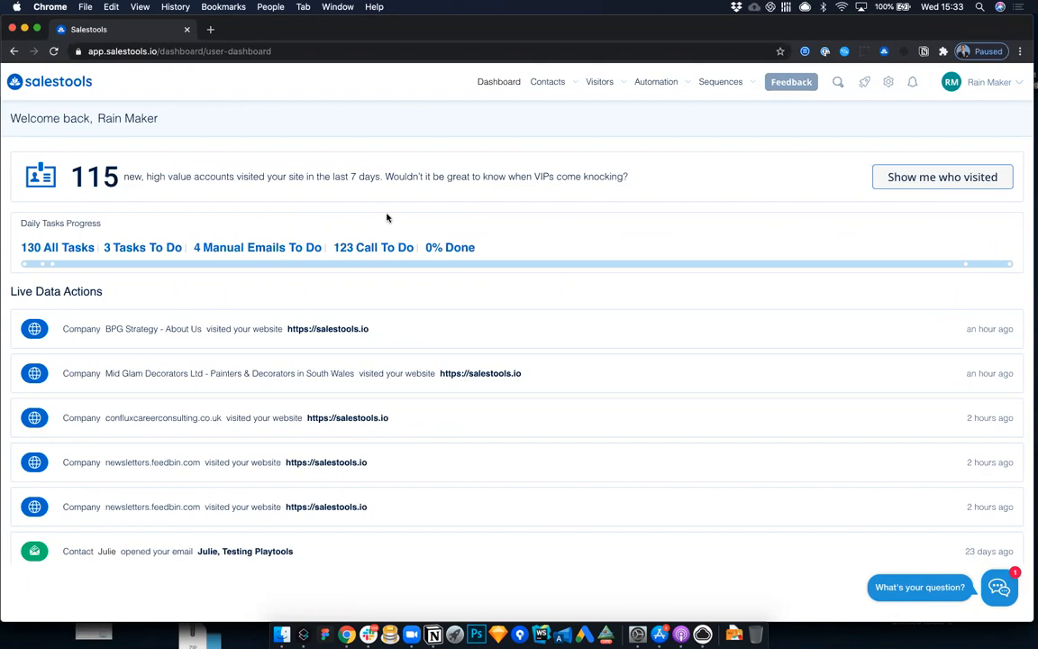
pyautogui.press('super+Tab')
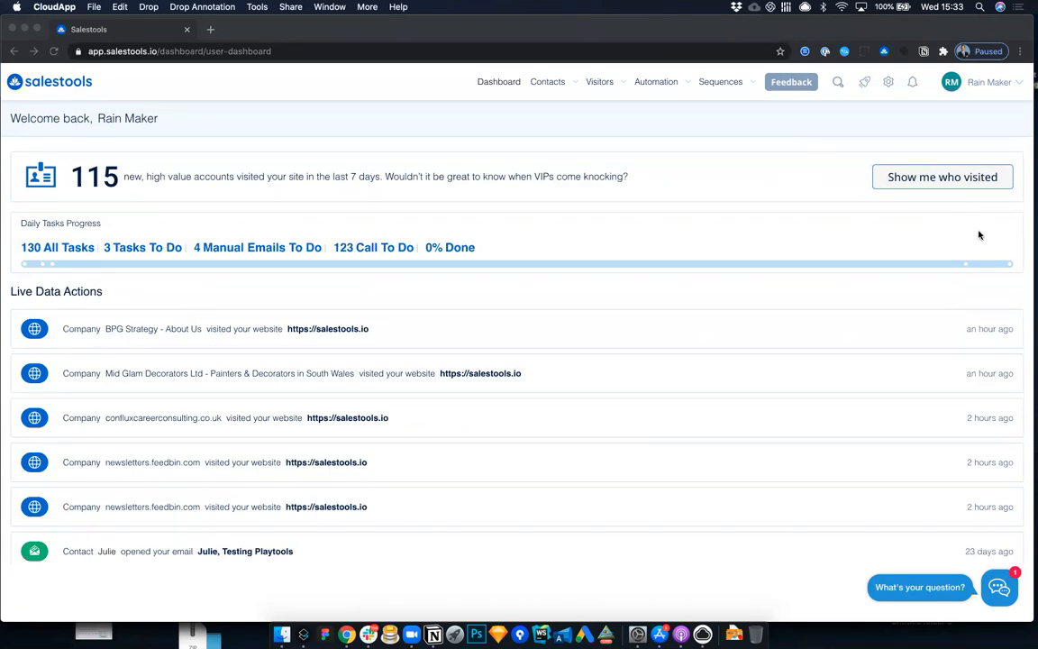
pyautogui.click(739, 142)
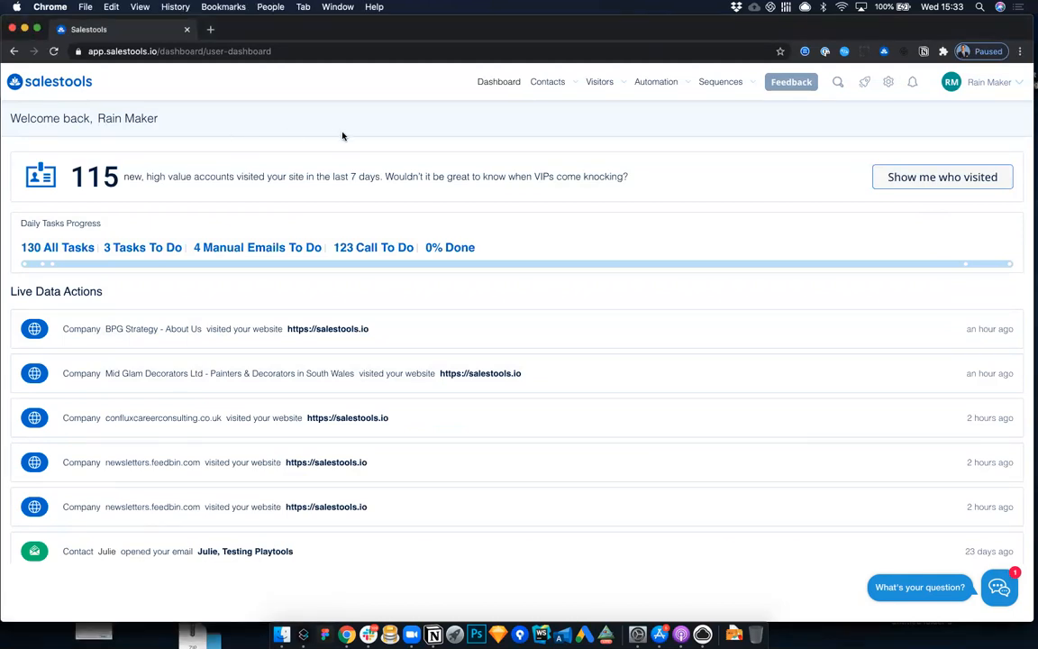
pyautogui.click(543, 88)
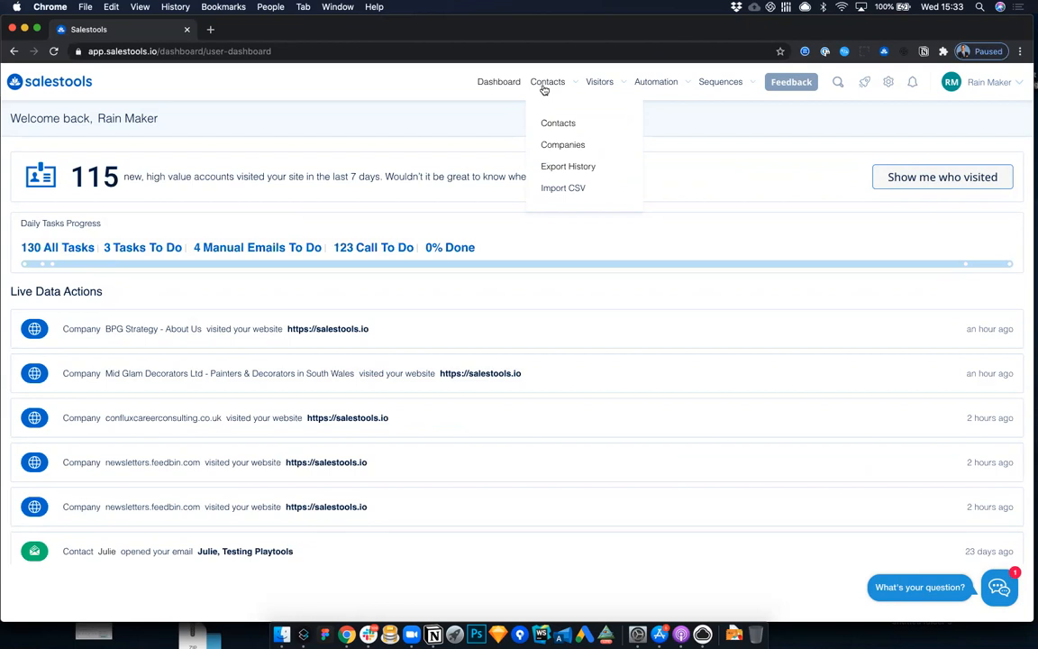
pyautogui.moveTo(588, 84)
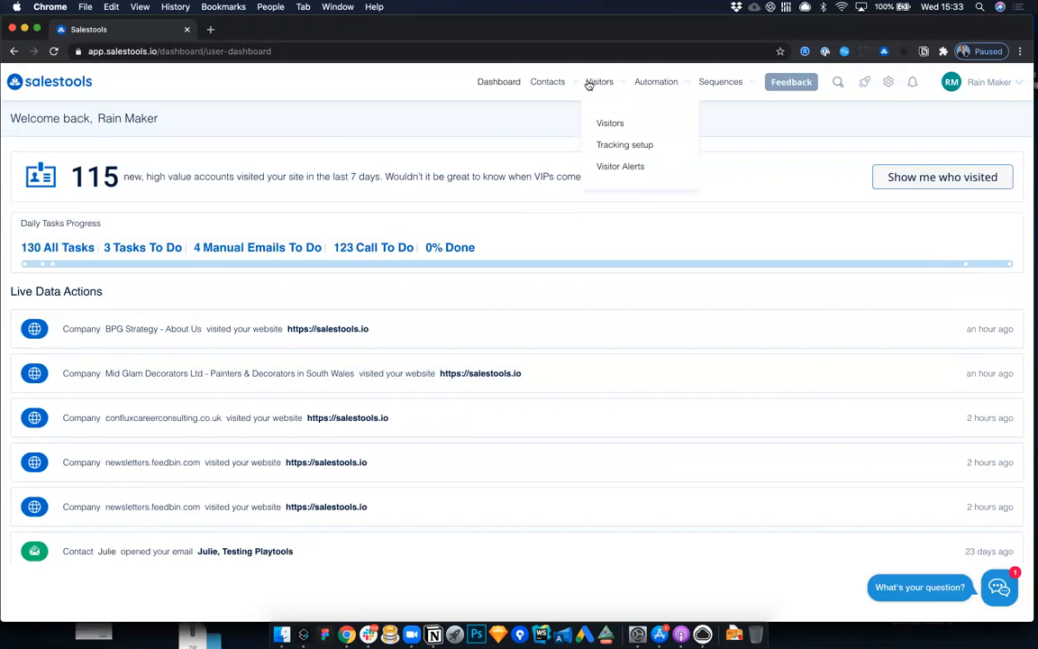
pyautogui.moveTo(655, 81)
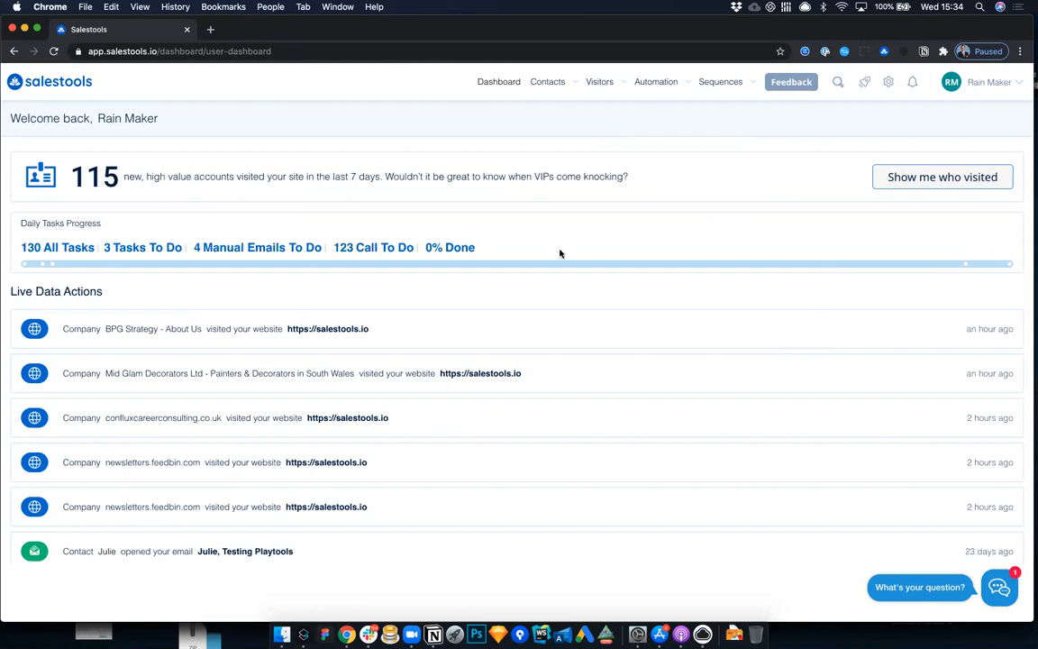
pyautogui.moveTo(712, 84)
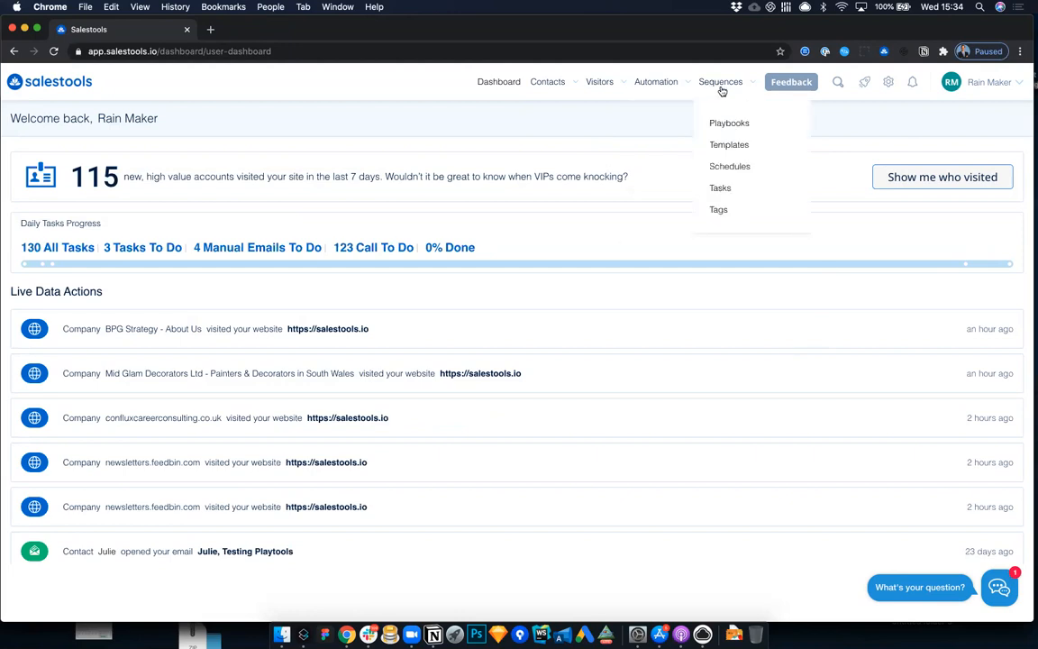
pyautogui.moveTo(884, 90)
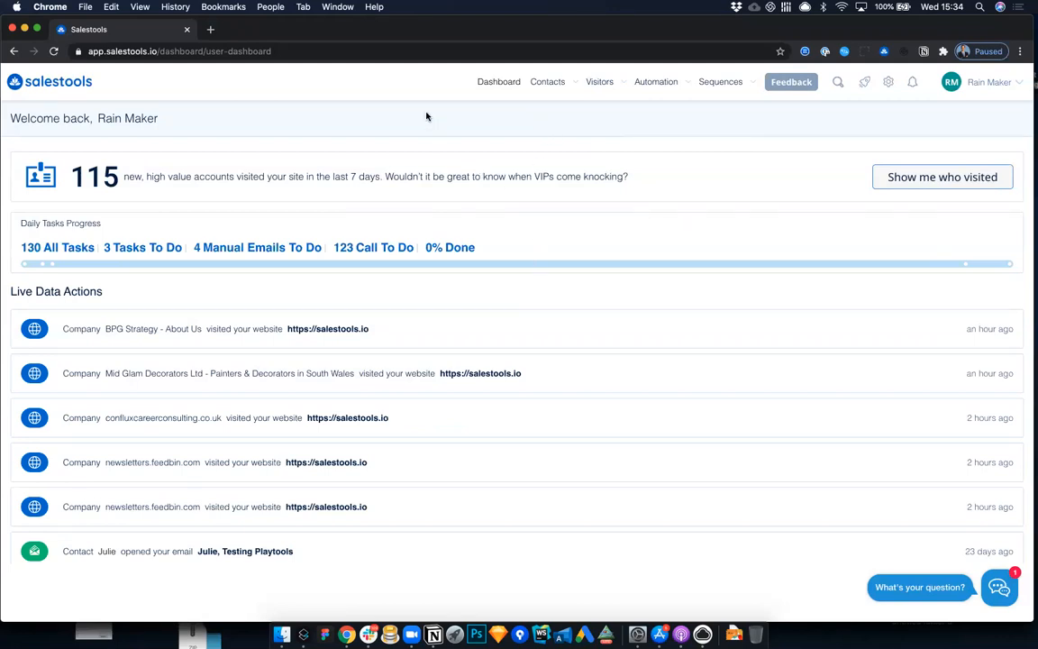
# Step: Open the automation templates, expand the Personalization folder, and search the templates for "image"
pyautogui.click(654, 85)
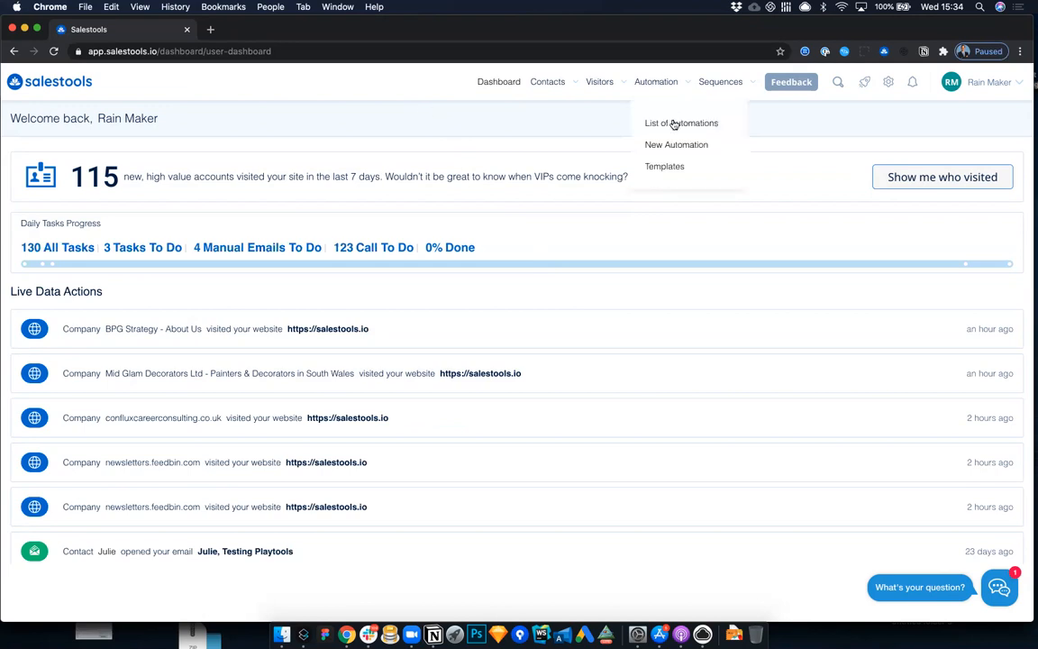
pyautogui.click(675, 169)
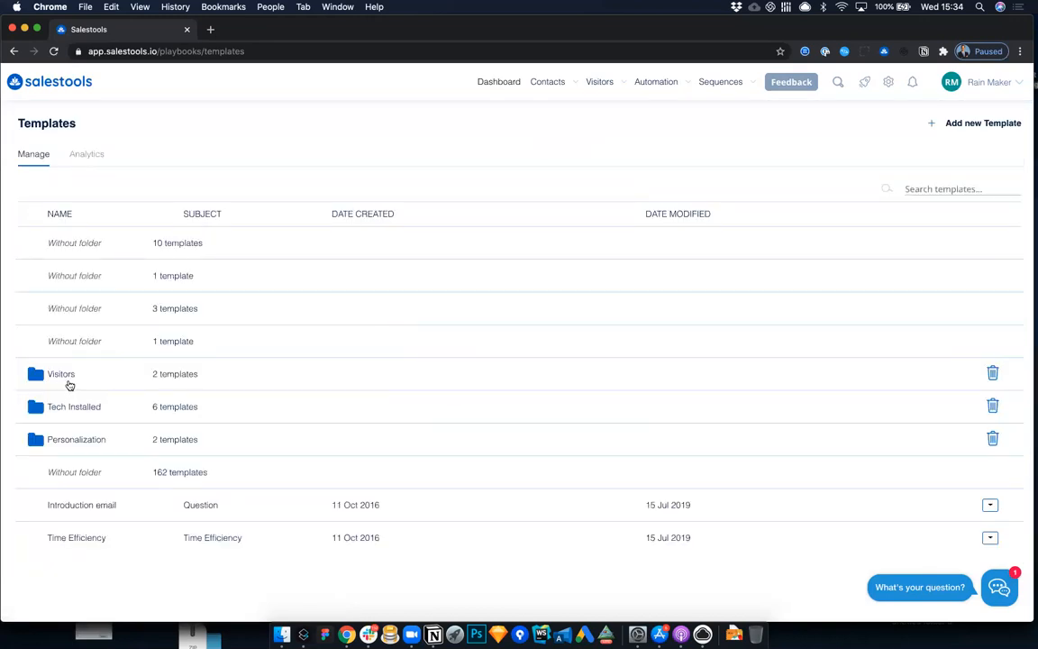
pyautogui.scroll(-2, 99, 405)
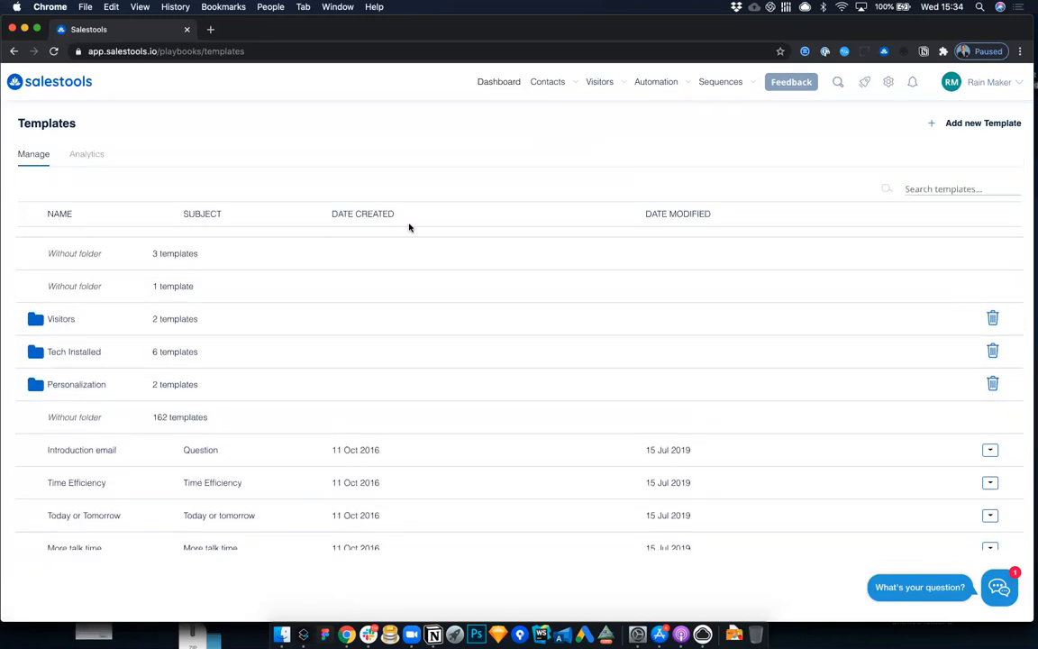
pyautogui.click(84, 395)
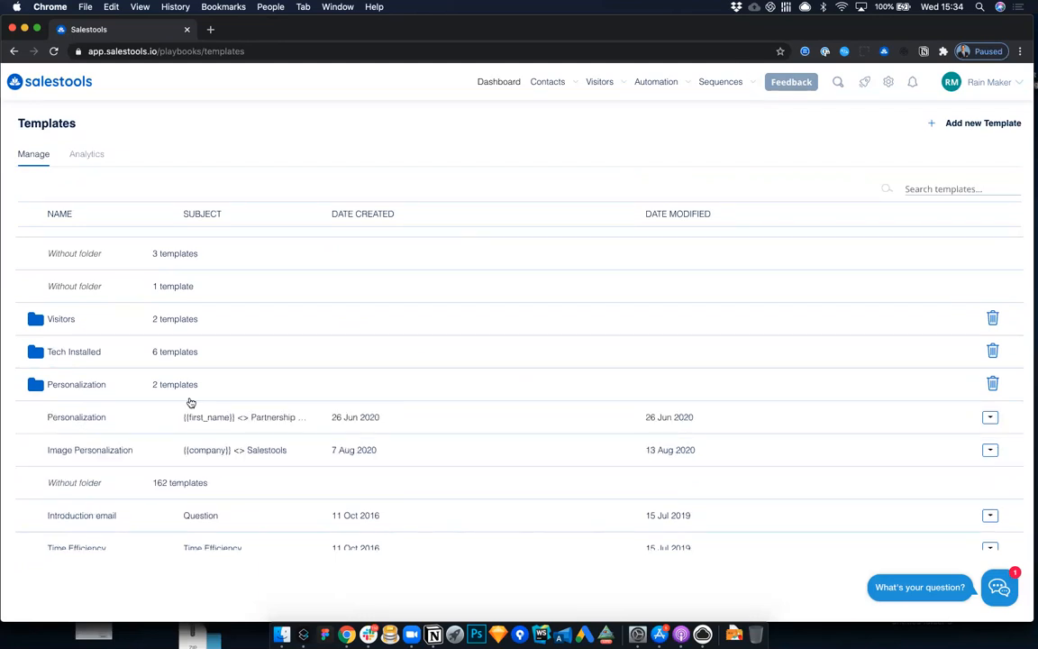
pyautogui.click(937, 188)
pyautogui.write('image')
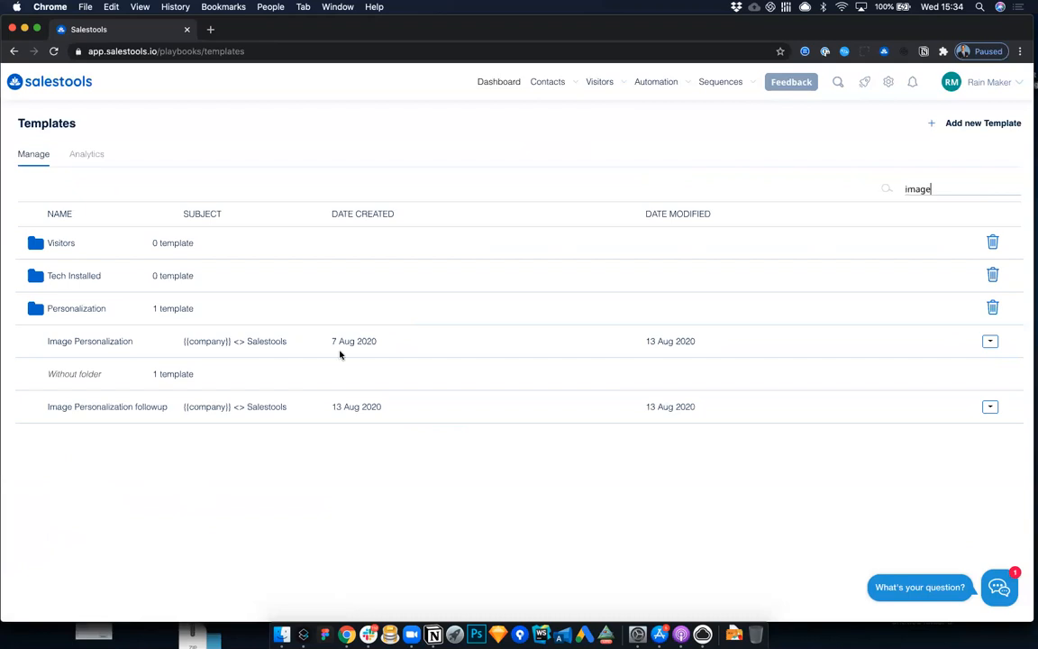
# Step: Open the Image Personalization followup template and assign it to the Personalization folder
pyautogui.click(135, 408)
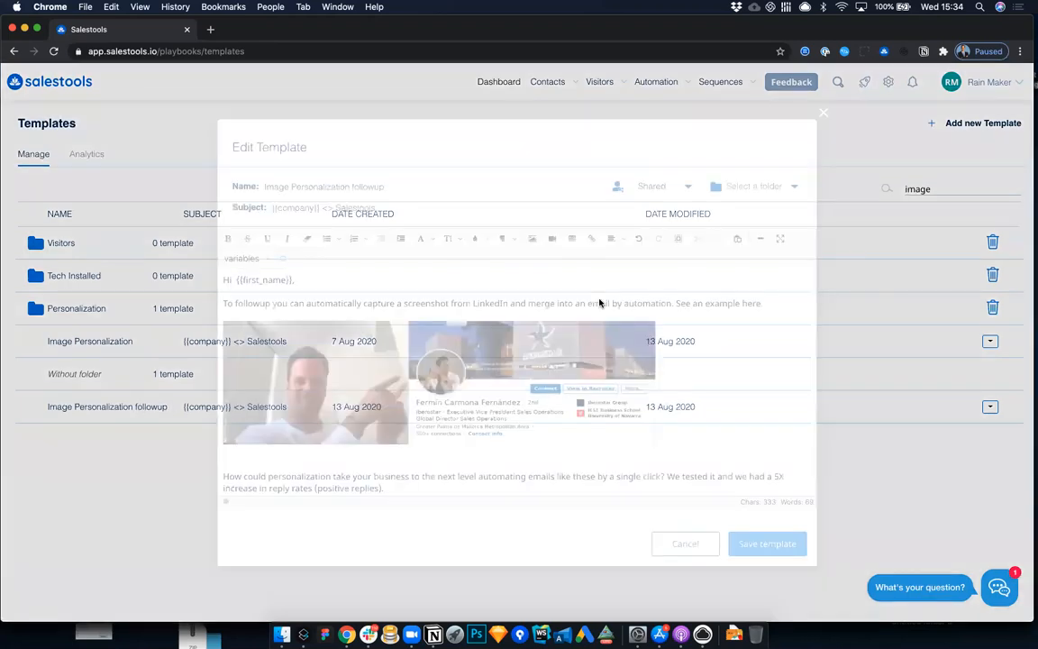
pyautogui.click(771, 187)
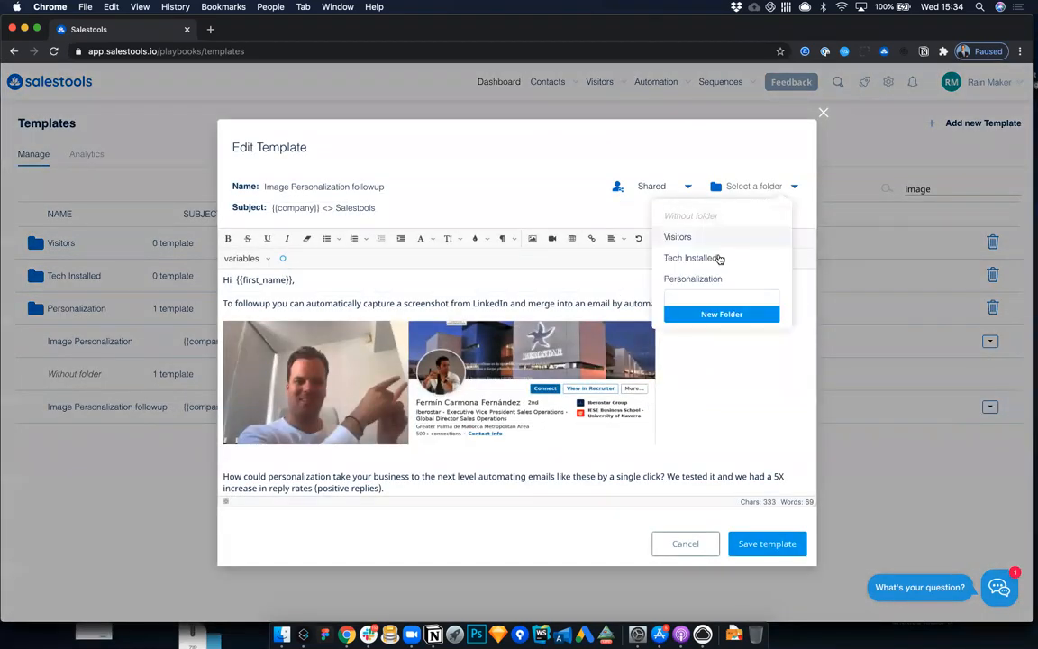
pyautogui.click(712, 280)
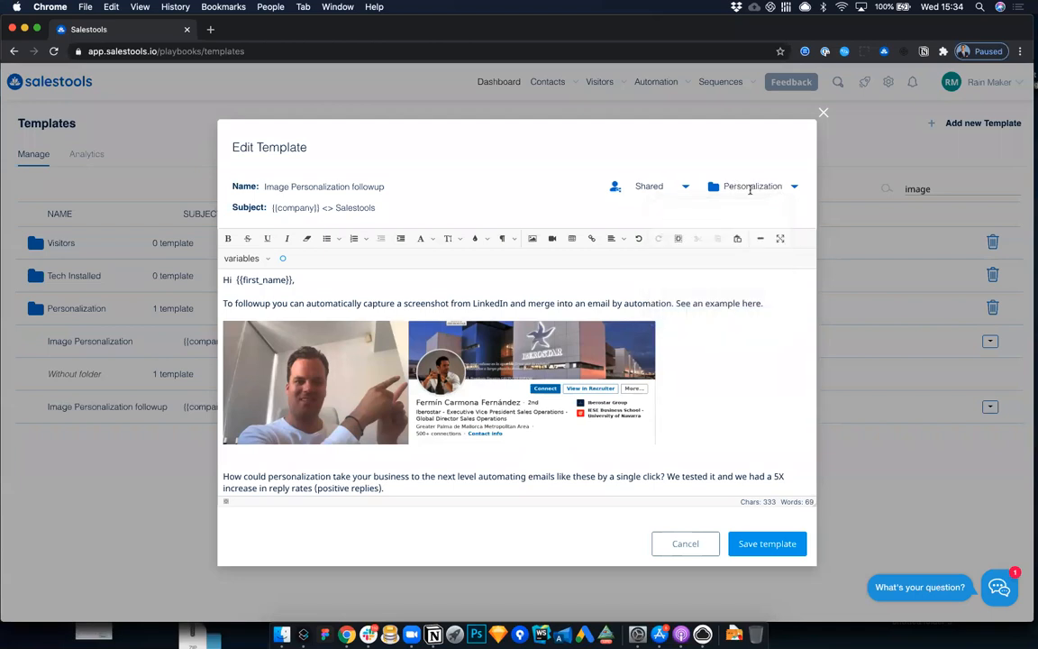
pyautogui.click(753, 184)
pyautogui.click(708, 281)
pyautogui.click(743, 184)
# Step: Try the new folder name "qqq" for the template, clear it, and close the template without saving
pyautogui.click(705, 298)
pyautogui.write('qqq')
pyautogui.press('super+a')
pyautogui.press('BackSpace')
pyautogui.click(667, 148)
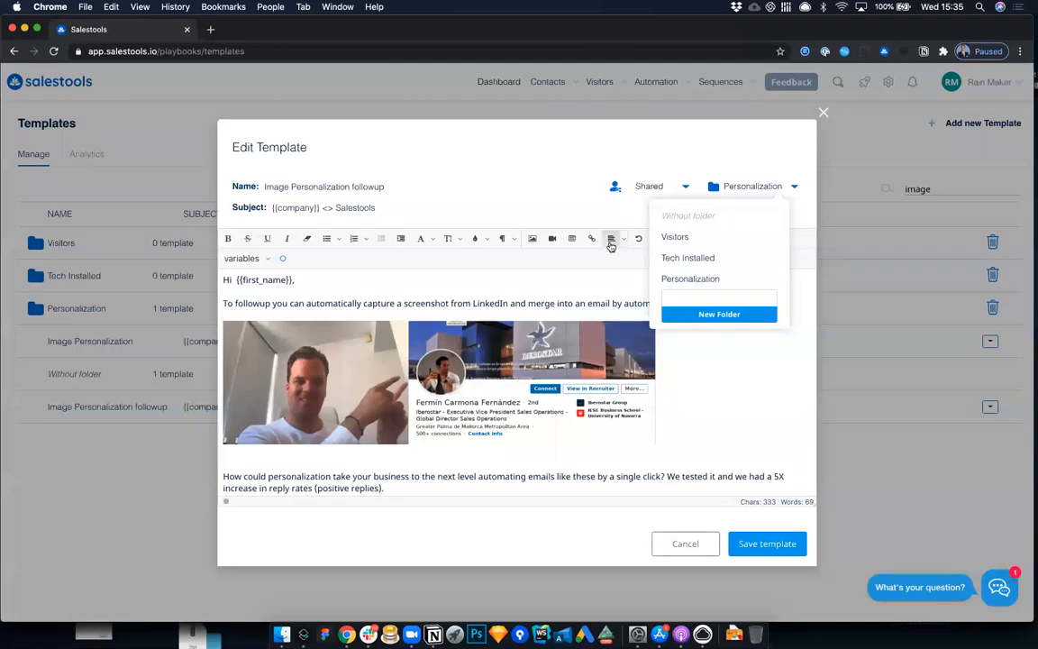
pyautogui.click(822, 113)
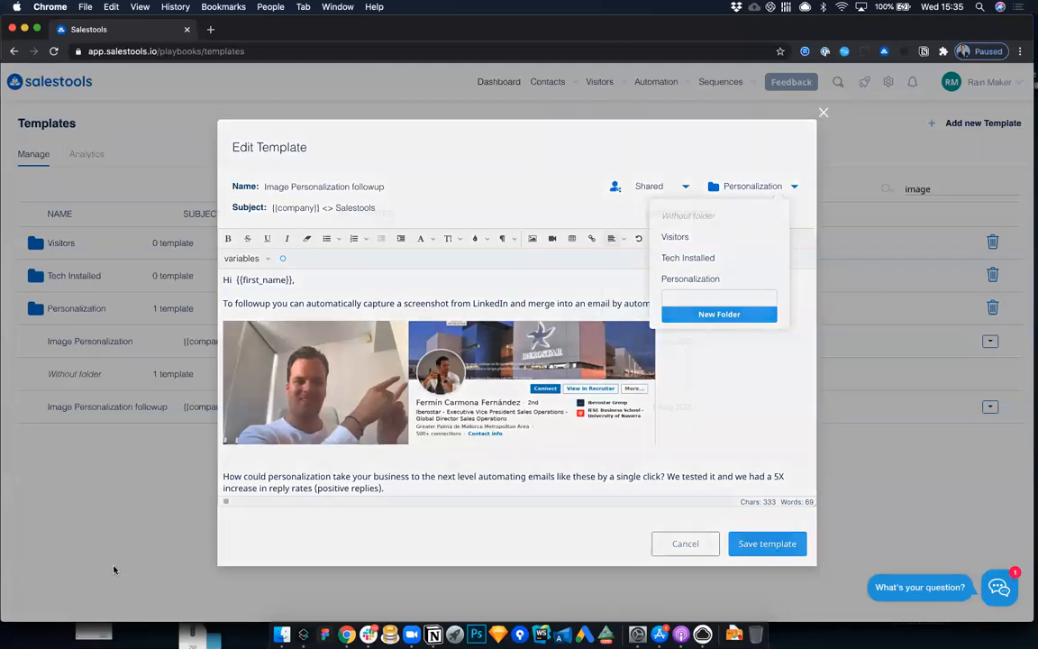
# Step: Reopen the Image Personalization followup template, try the Personalization folder and the Private and Shared options, and close it without saving
pyautogui.click(81, 411)
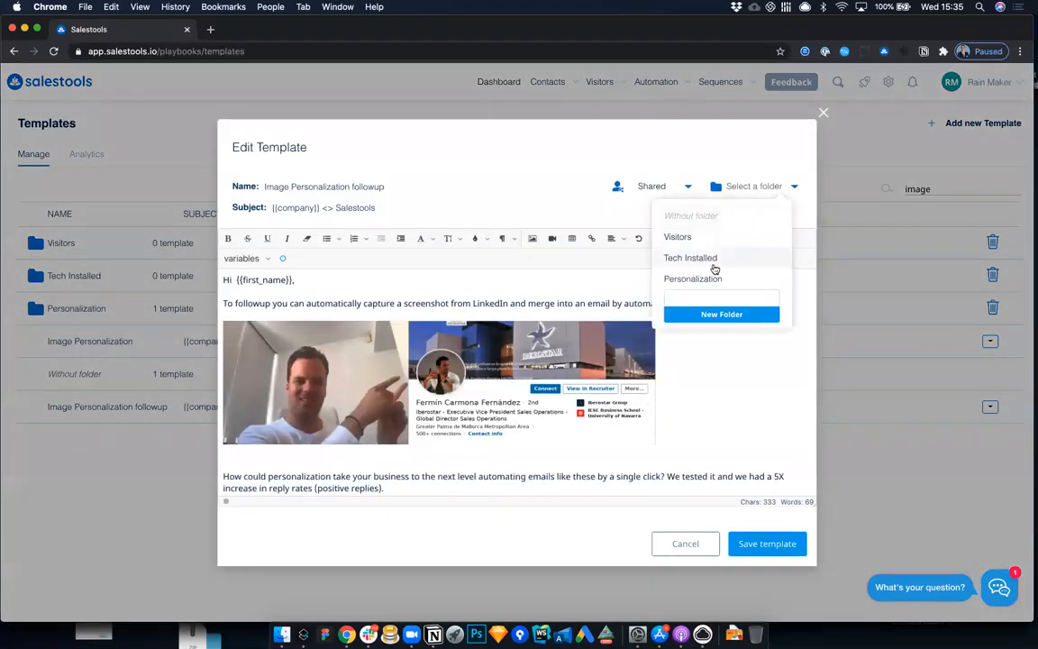
pyautogui.click(710, 279)
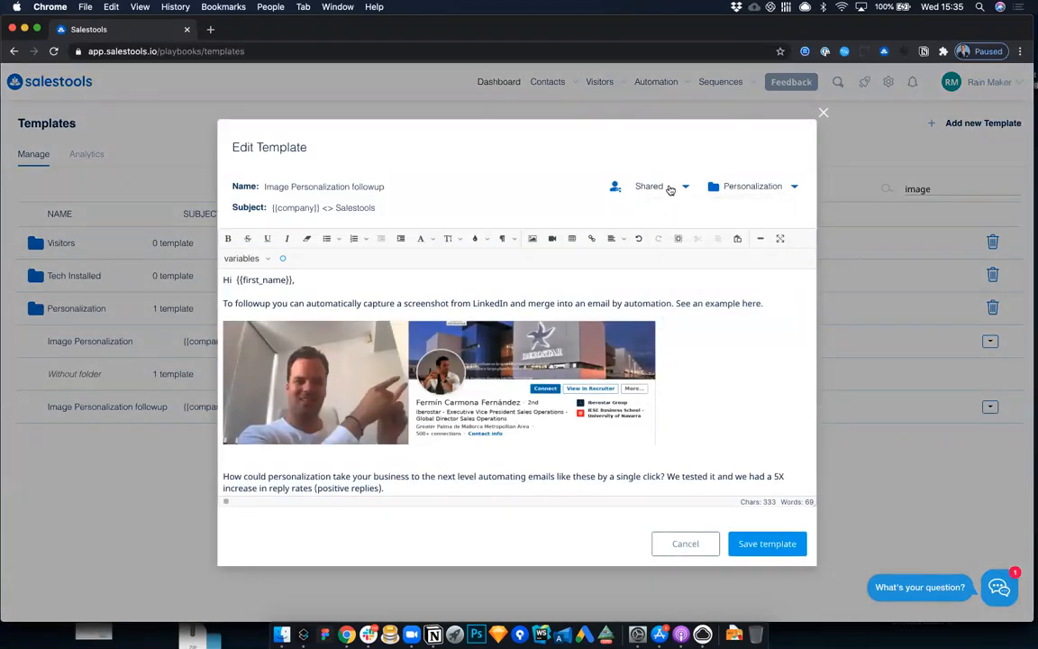
pyautogui.click(678, 188)
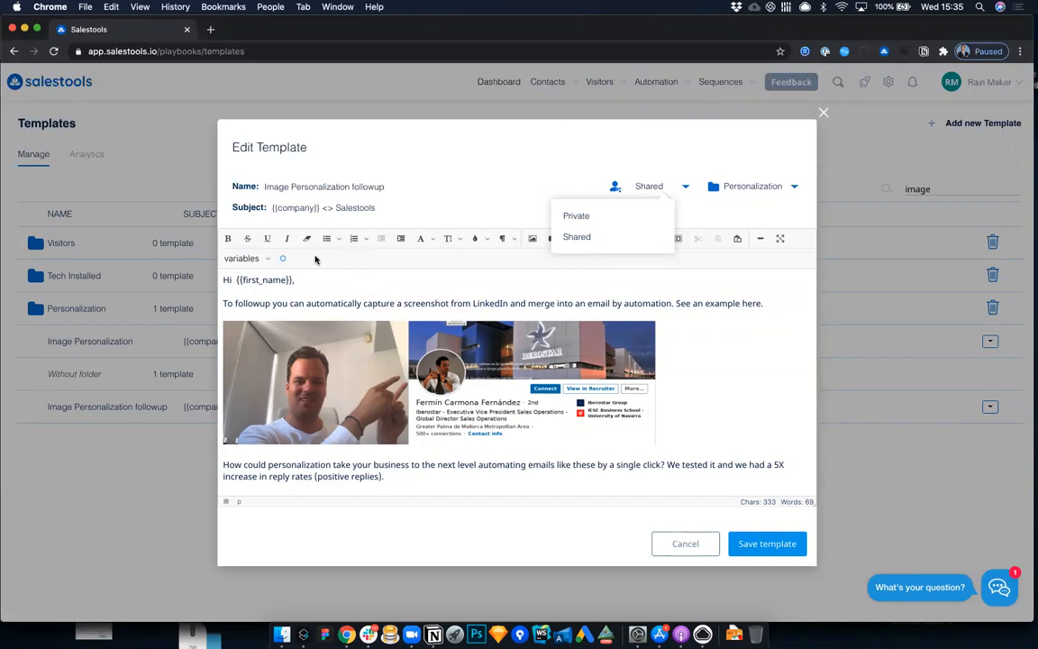
pyautogui.click(375, 293)
pyautogui.click(618, 219)
pyautogui.click(676, 191)
pyautogui.click(619, 236)
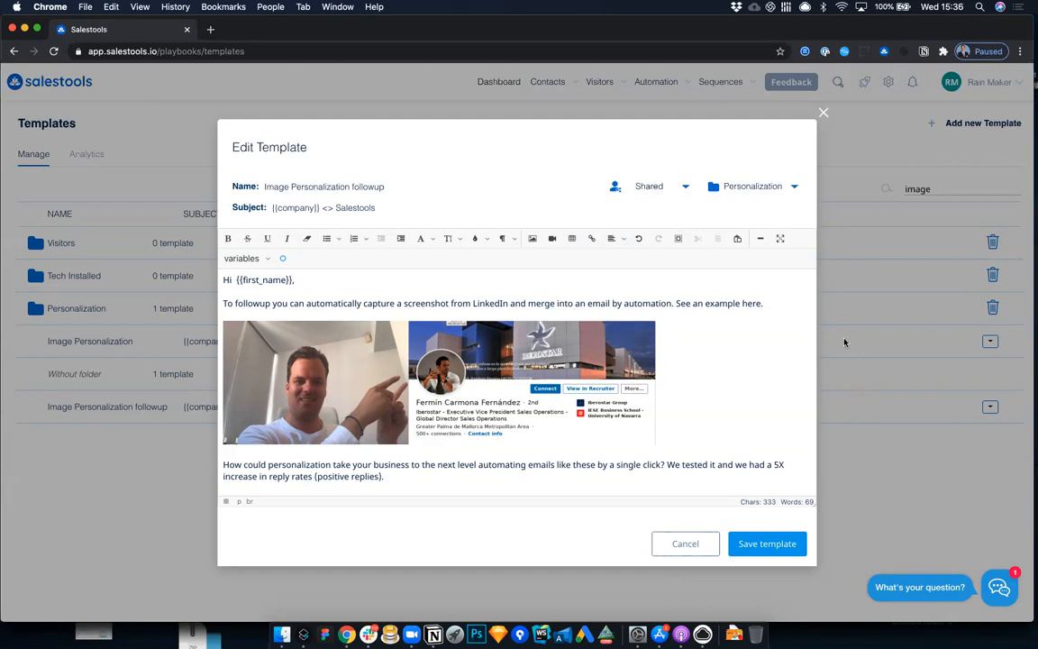
pyautogui.click(823, 112)
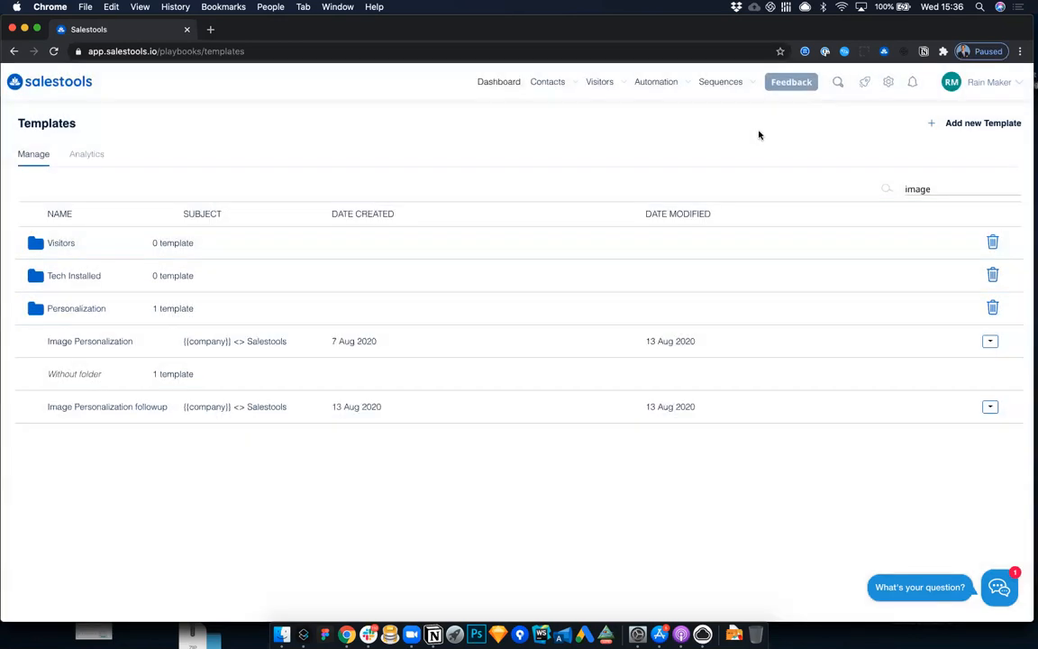
# Step: Start a new workflow automation, and update its session cookie after loading LinkedIn in a second browser tab
pyautogui.moveTo(656, 91)
pyautogui.click(666, 144)
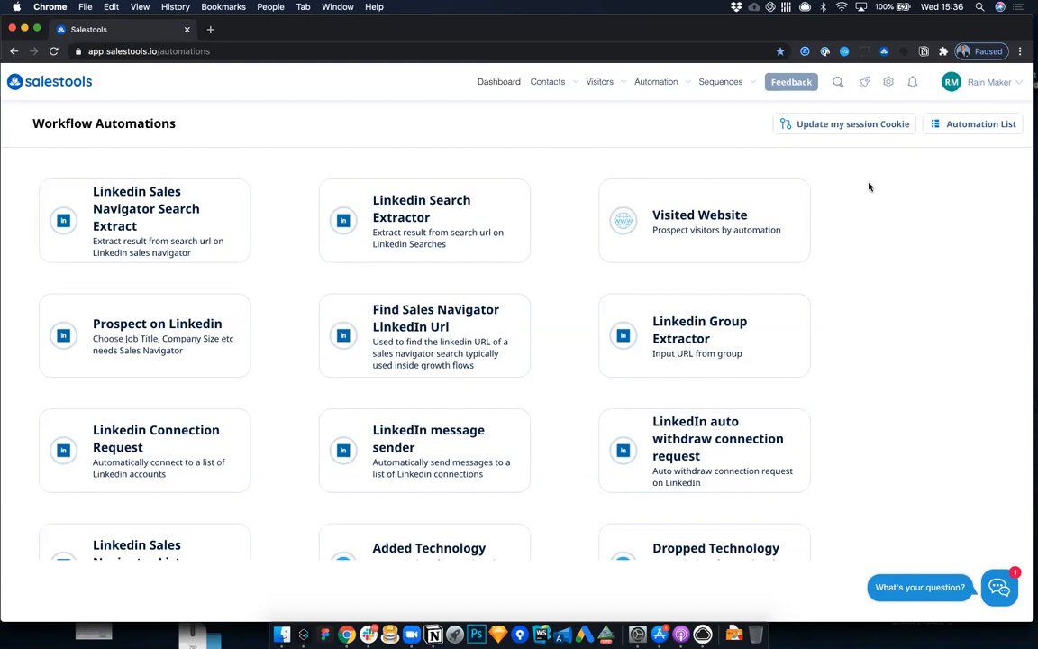
pyautogui.click(212, 29)
pyautogui.write('lin')
pyautogui.press('Return')
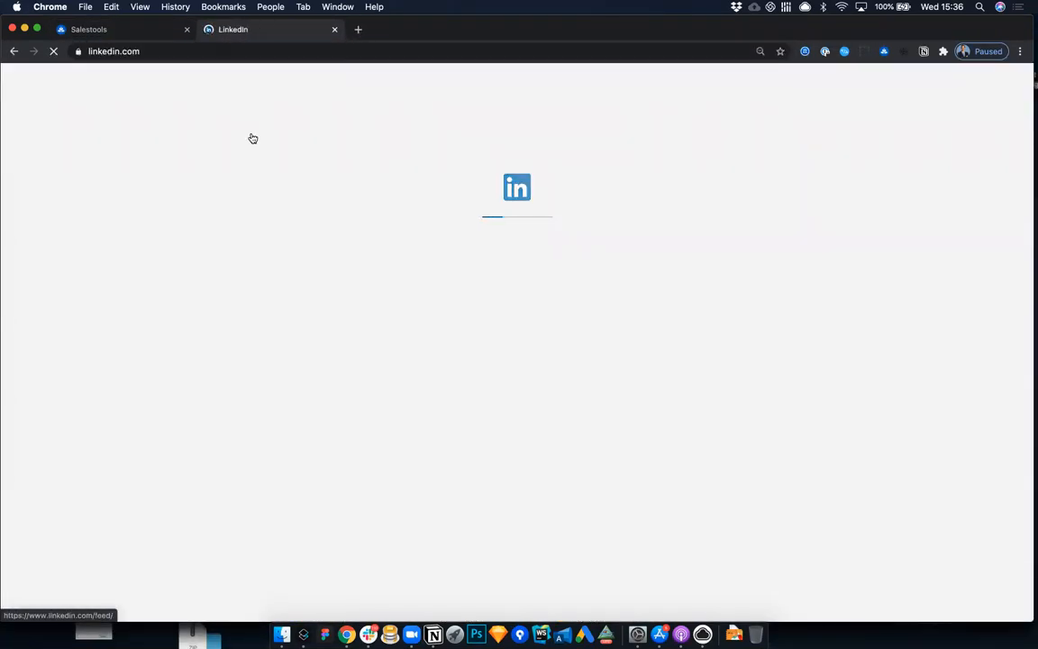
pyautogui.click(121, 30)
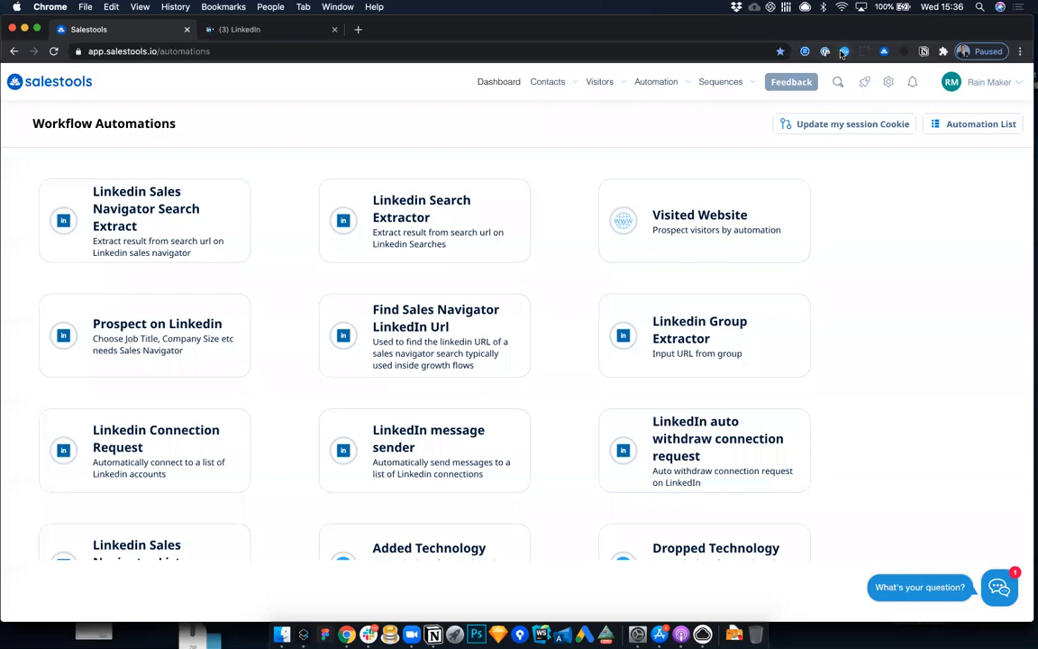
pyautogui.click(853, 124)
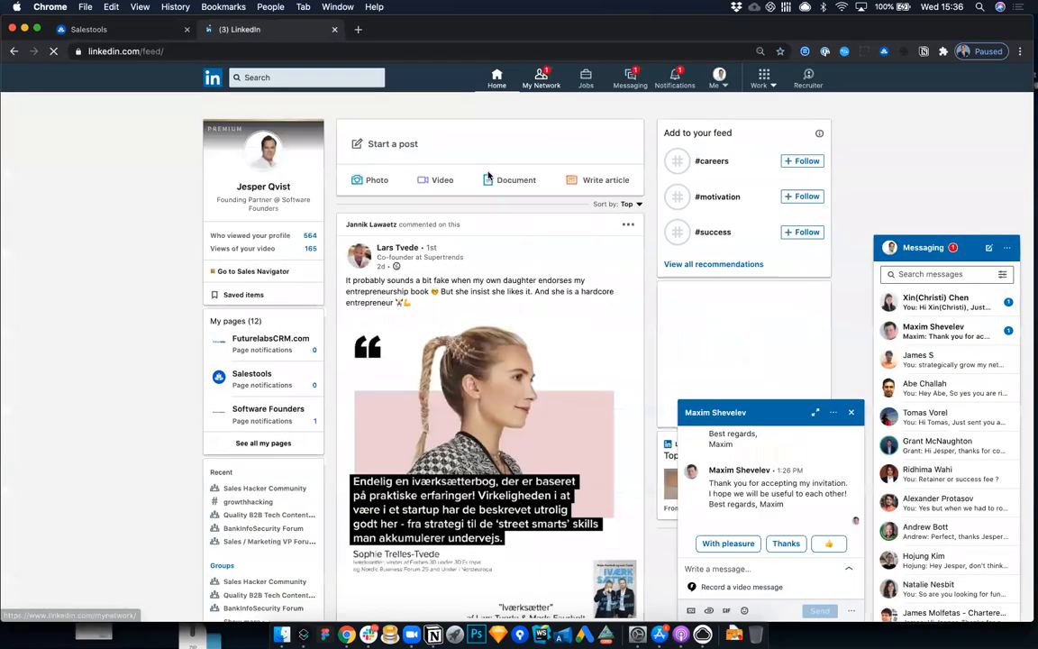
# Step: Search LinkedIn for "vp sales" and narrow the search to people
pyautogui.click(344, 79)
pyautogui.write('vp sales')
pyautogui.press('Return')
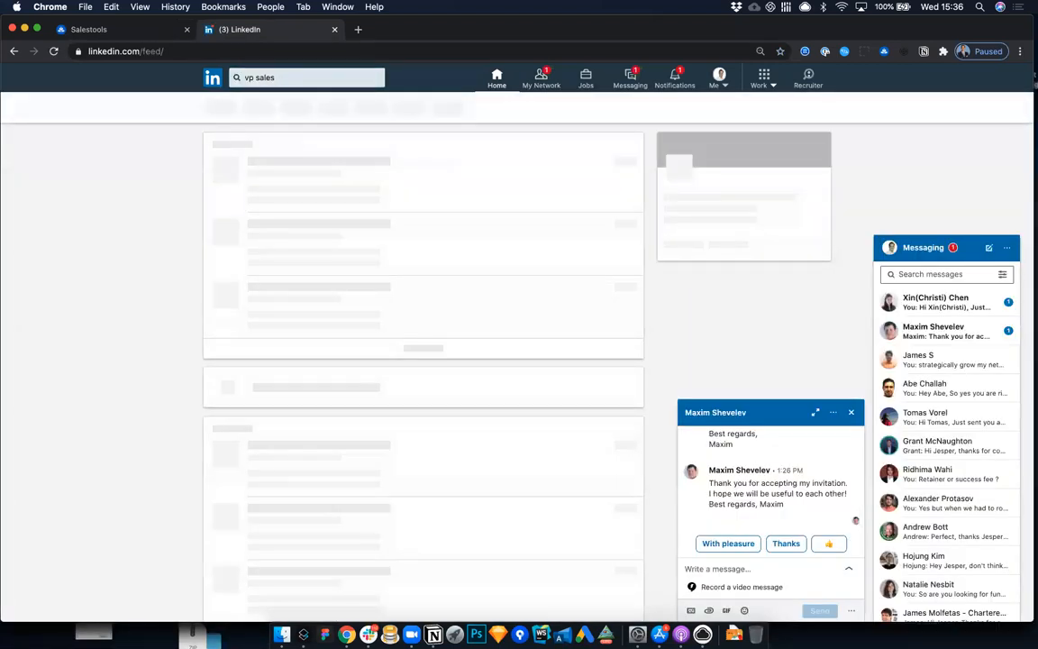
pyautogui.click(944, 249)
pyautogui.click(222, 108)
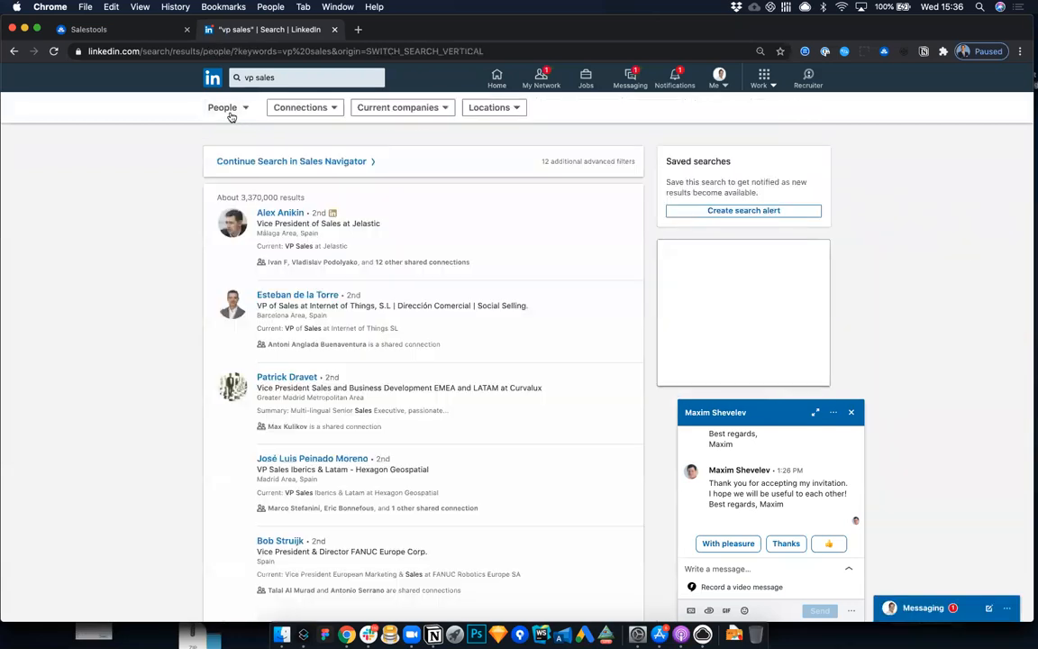
# Step: Filter the LinkedIn people search to 2nd and 3rd+ connections
pyautogui.click(306, 110)
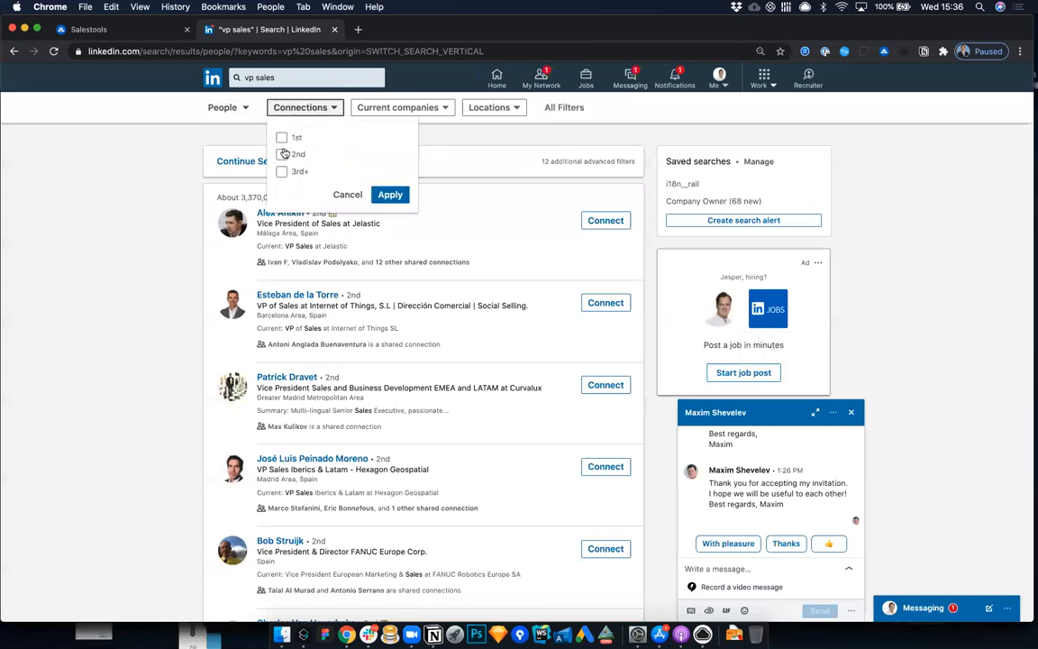
pyautogui.click(281, 154)
pyautogui.click(282, 171)
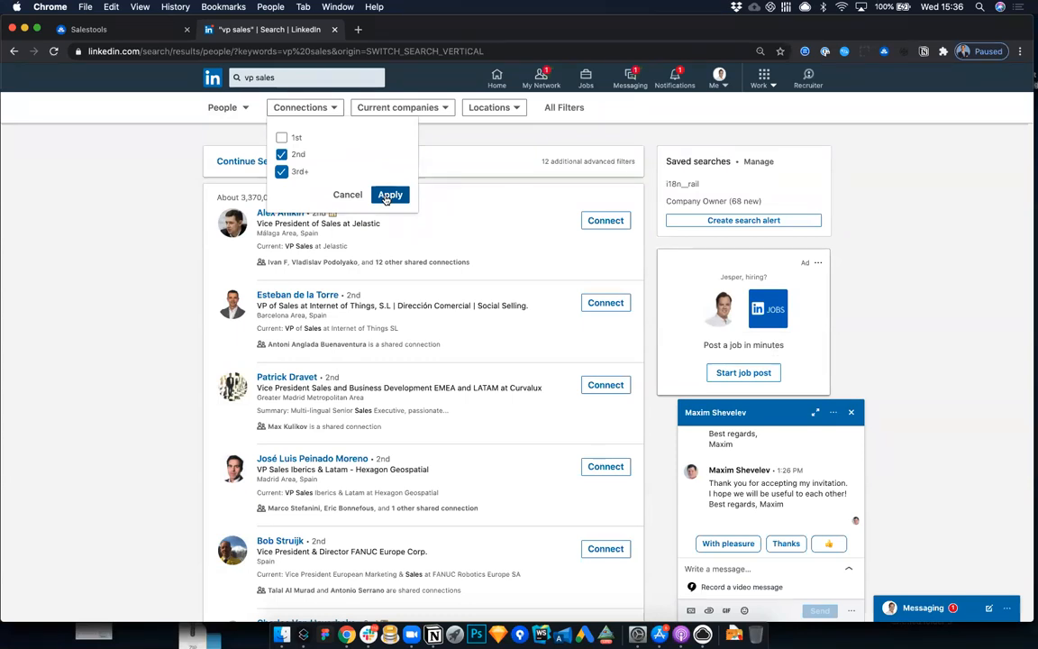
pyautogui.click(389, 196)
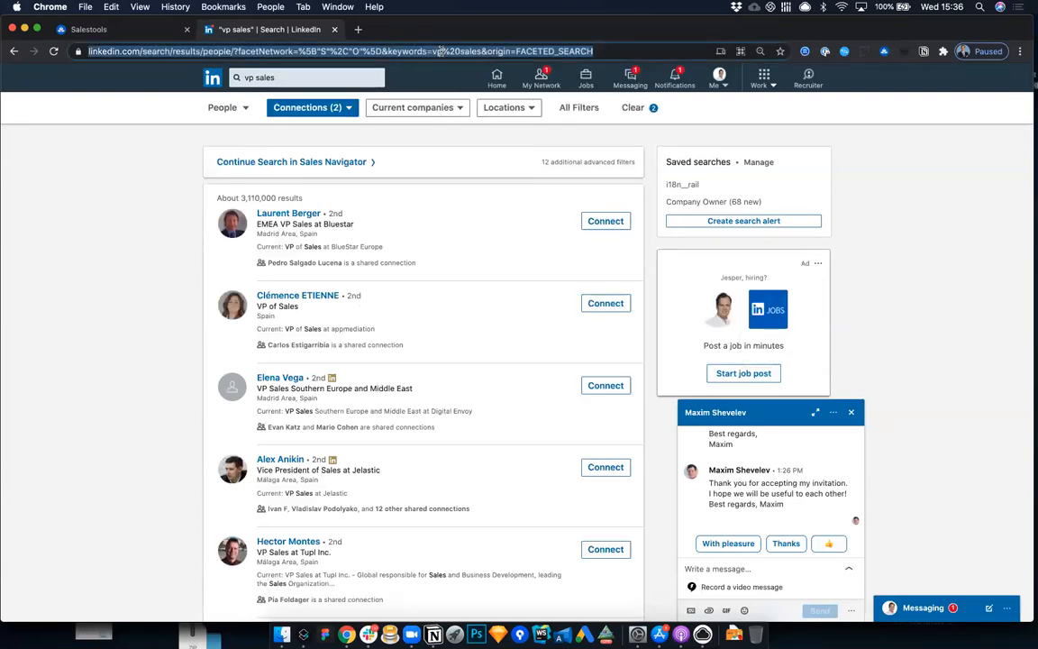
# Step: Set up a Linkedin Search Extractor automation in Salestools with the copied people search URL and 1000 profiles to extract
pyautogui.hotkey('ctrl', 'shift', 'Tab')
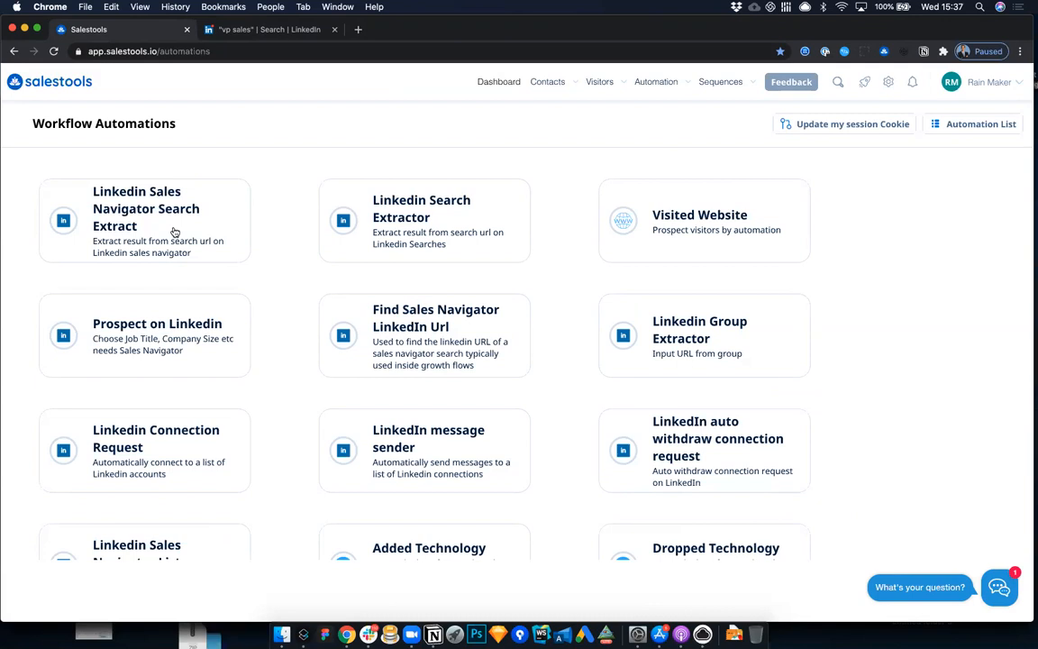
pyautogui.click(380, 218)
pyautogui.click(181, 287)
pyautogui.press('super+v')
pyautogui.click(410, 281)
pyautogui.write('1000')
# Step: Leave the extractor's tag empty and set its reply action to "Remove prospect on Linkedin or email reply"
pyautogui.click(641, 288)
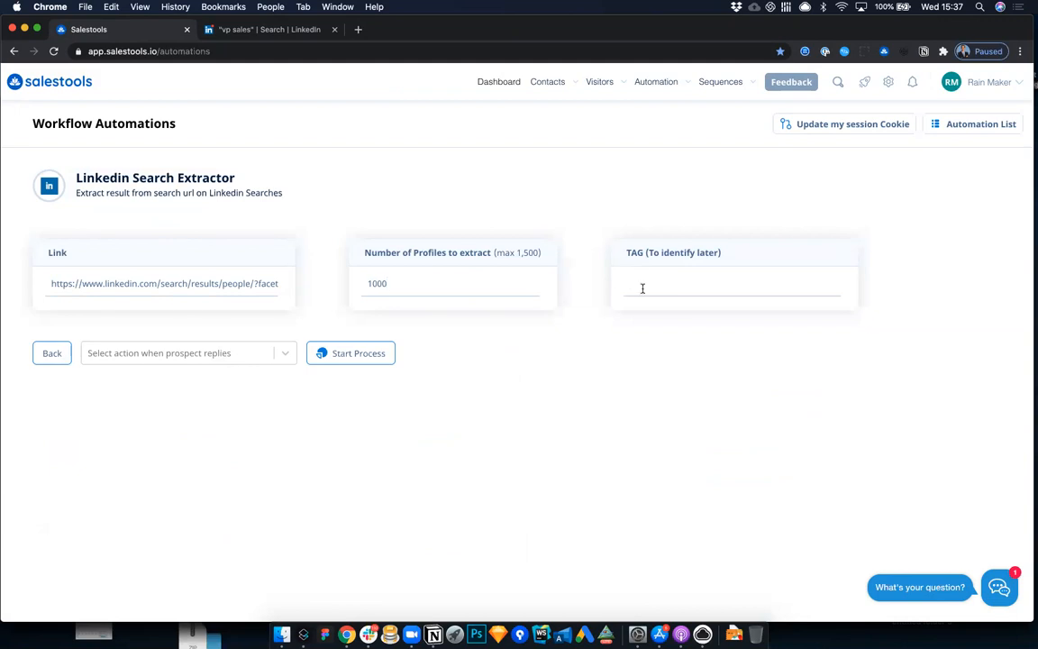
pyautogui.click(198, 359)
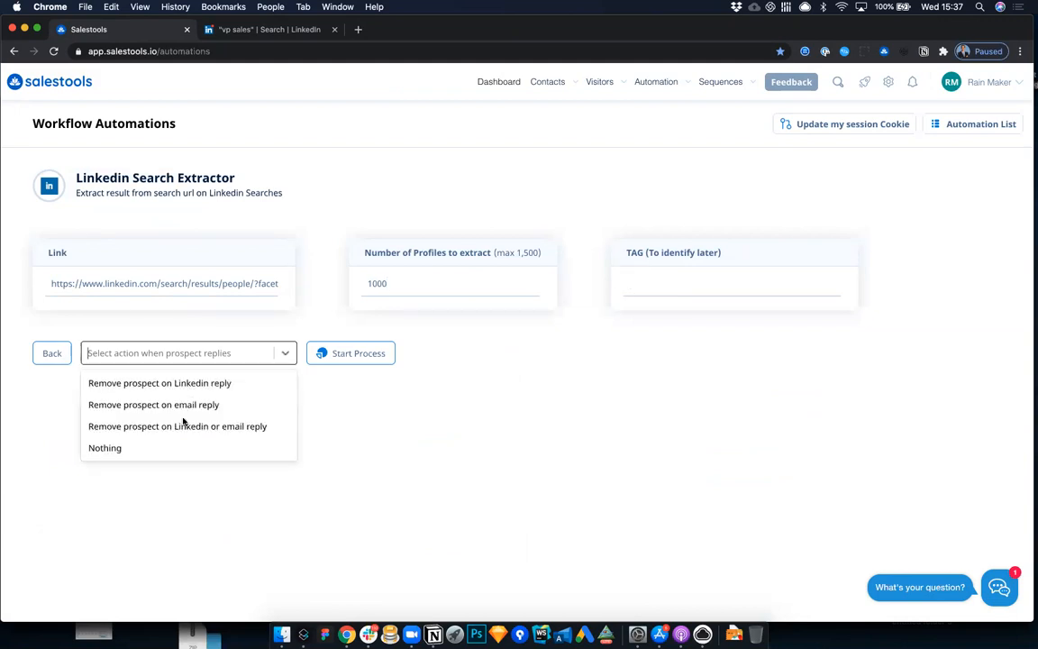
pyautogui.click(185, 426)
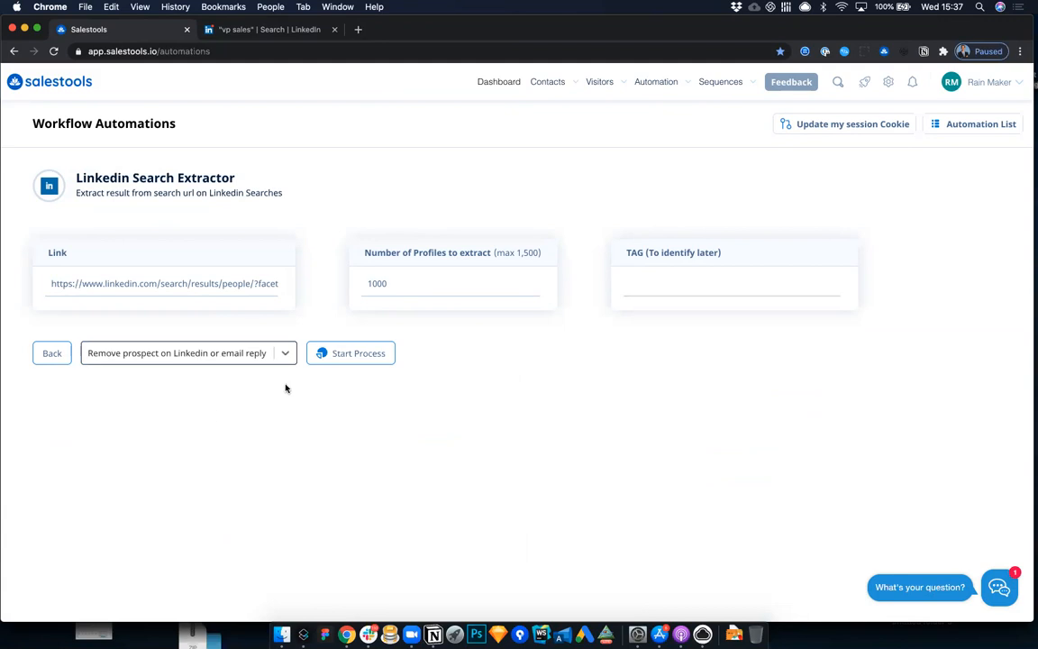
# Step: Start the search extractor process and choose Linkedin Connection Request as the function that follows it
pyautogui.click(349, 362)
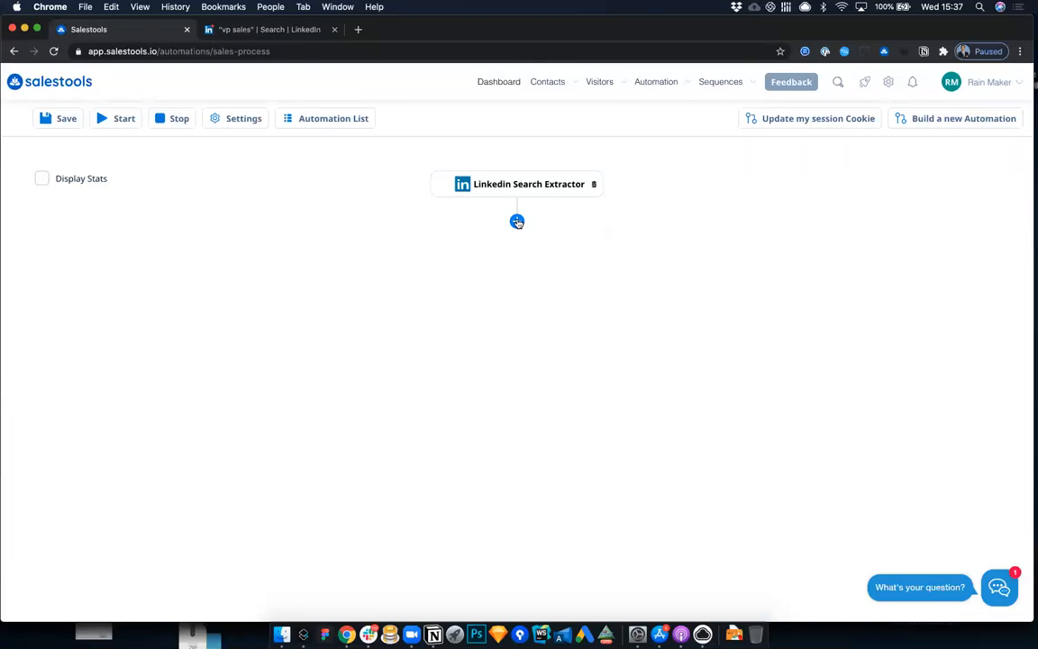
pyautogui.click(516, 222)
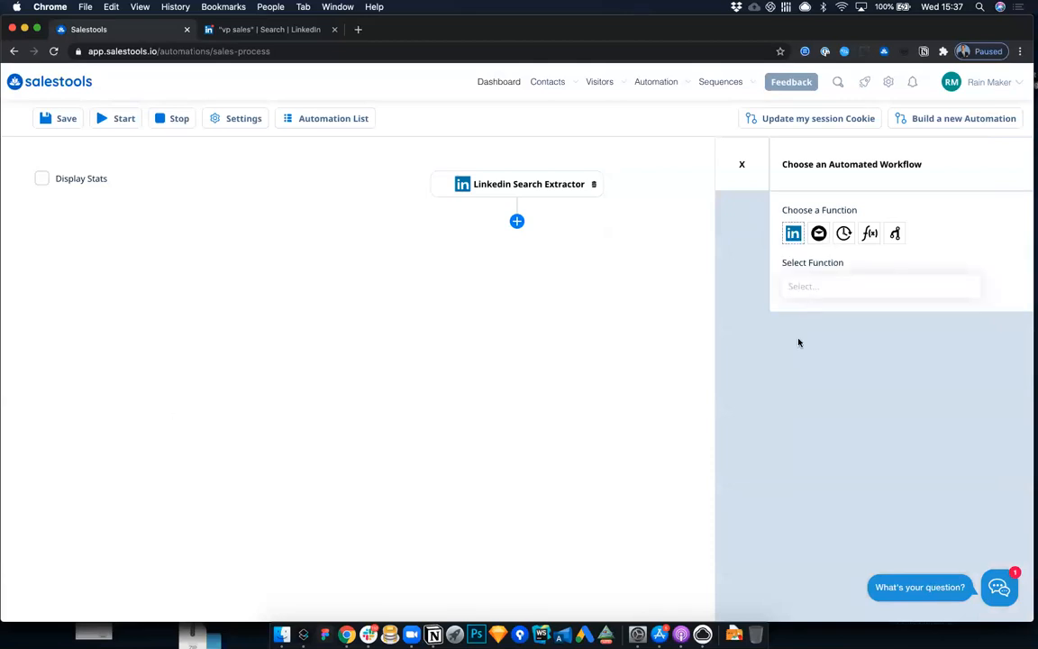
pyautogui.click(801, 287)
pyautogui.write('sonn')
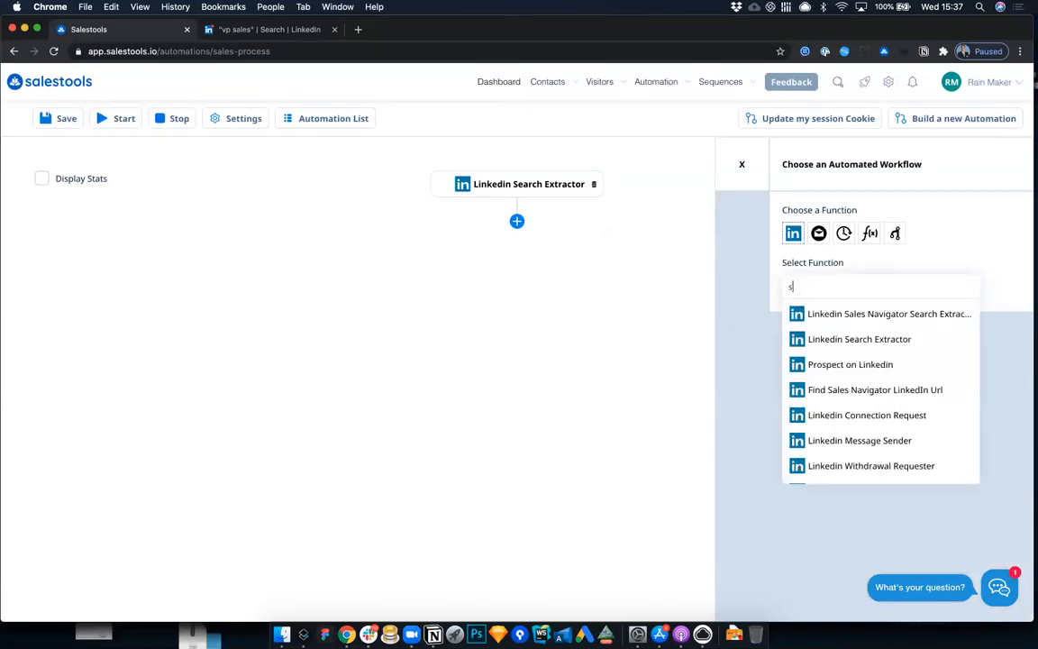
pyautogui.press('BackSpace')
pyautogui.press('BackSpace')
pyautogui.press('BackSpace')
pyautogui.press('BackSpace')
pyautogui.write('conn')
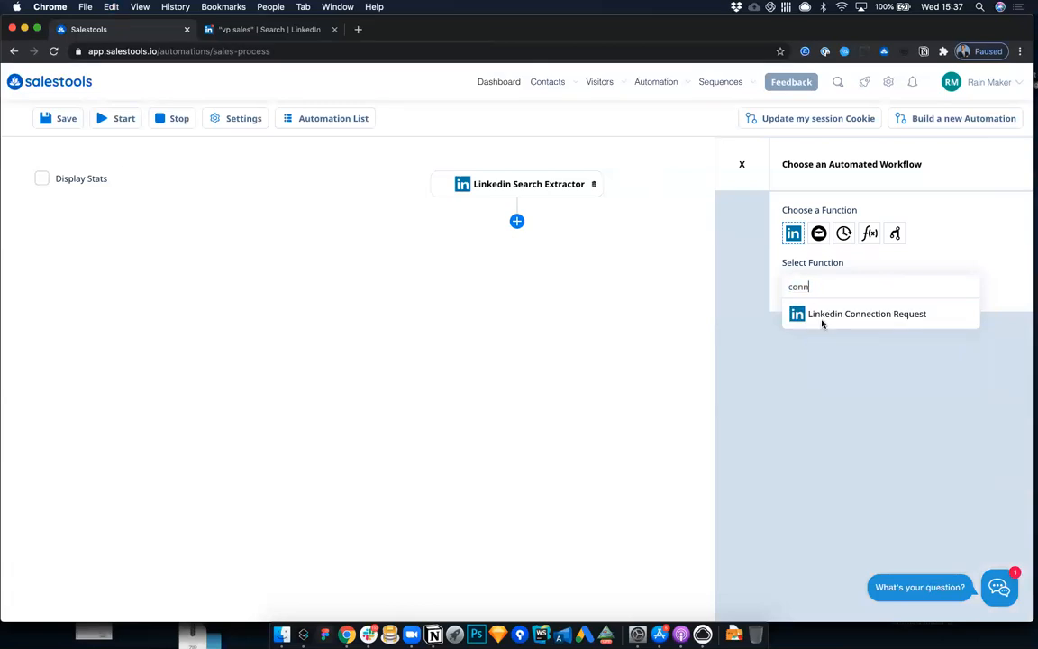
pyautogui.click(822, 313)
# Step: Begin the connection request message with "Hi" followed by the #first_name variable
pyautogui.click(829, 380)
pyautogui.write('Hi')
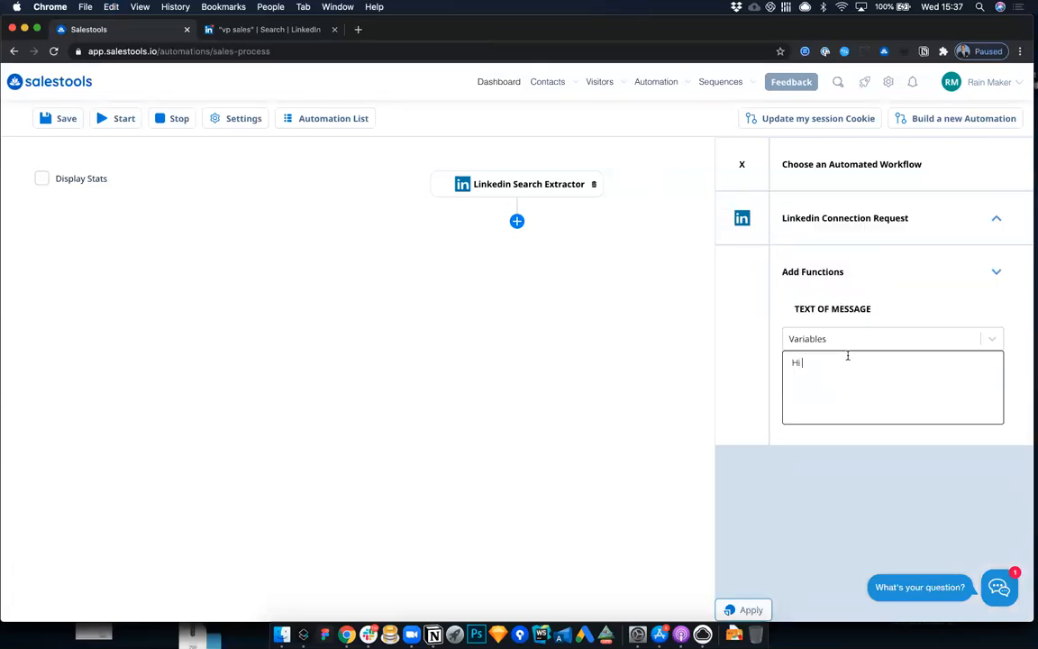
pyautogui.click(836, 342)
pyautogui.click(831, 370)
pyautogui.write('was browsing profiles')
pyautogui.press('BackSpace')
pyautogui.press('BackSpace')
pyautogui.press('BackSpace')
pyautogui.press('BackSpace')
pyautogui.press('BackSpace')
pyautogui.press('BackSpace')
pyautogui.press('BackSpace')
pyautogui.press('BackSpace')
pyautogui.press('BackSpace')
pyautogui.press('BackSpace')
pyautogui.press('BackSpace')
pyautogui.press('BackSpace')
# Step: Complete the message with "I was assigned #company_name in my territory and wanted to introduce myself." and apply the connection request
pyautogui.press('BackSpace')
pyautogui.press('BackSpace')
pyautogui.press('BackSpace')
pyautogui.press('BackSpace')
pyautogui.press('BackSpace')
pyautogui.press('BackSpace')
pyautogui.press('BackSpace')
pyautogui.press('BackSpace')
pyautogui.press('BackSpace')
pyautogui.press('BackSpace')
pyautogui.press('BackSpace')
pyautogui.write('I was assigne')
pyautogui.write('d your company')
pyautogui.keyDown('shift'); pyautogui.click(852, 386); pyautogui.keyUp('shift')
pyautogui.press('BackSpace')
pyautogui.click(985, 337)
pyautogui.click(892, 411)
pyautogui.click(929, 390)
pyautogui.write('in my e')
pyautogui.write('erritory and wanted to introduce myself.')
pyautogui.click(758, 613)
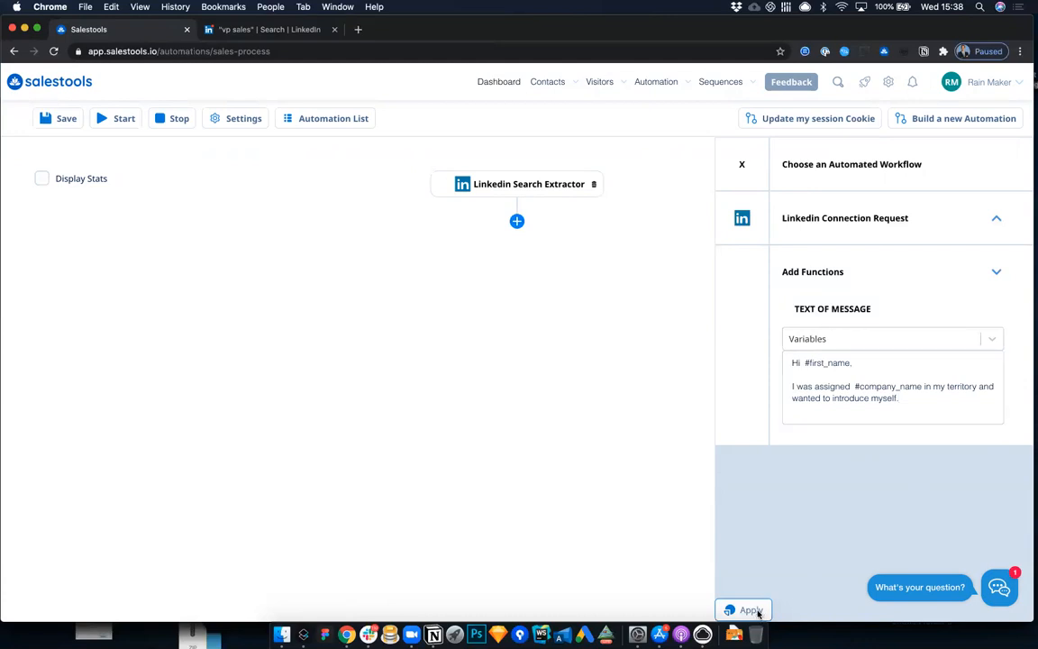
# Step: Add an Email Verified condition after the Linkedin Connection Request
pyautogui.click(517, 283)
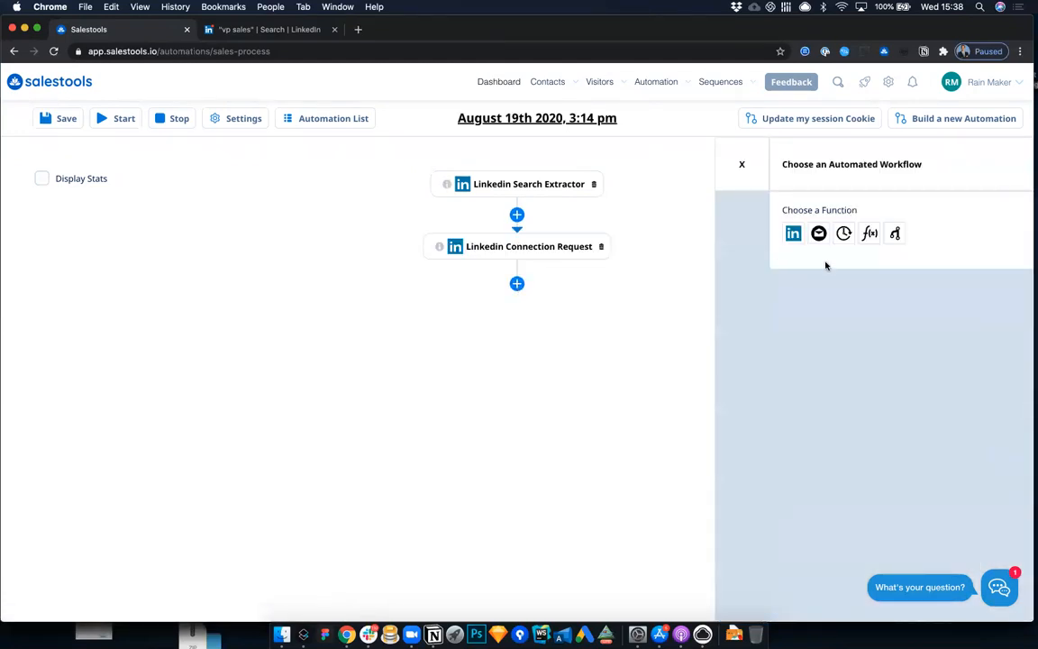
pyautogui.click(894, 234)
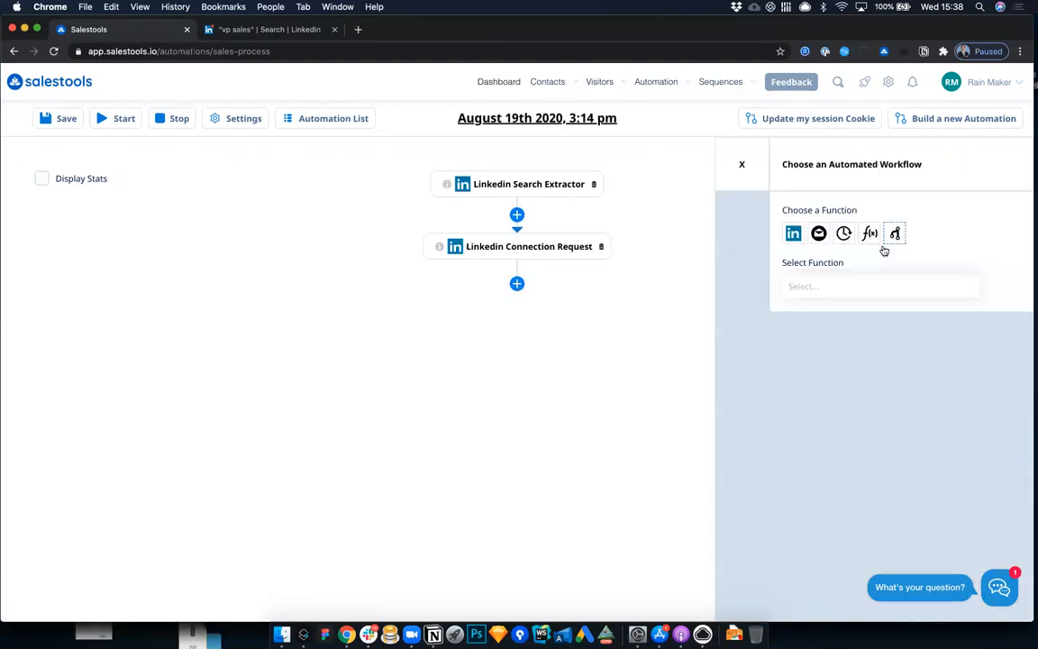
pyautogui.click(856, 297)
pyautogui.click(844, 313)
pyautogui.click(742, 610)
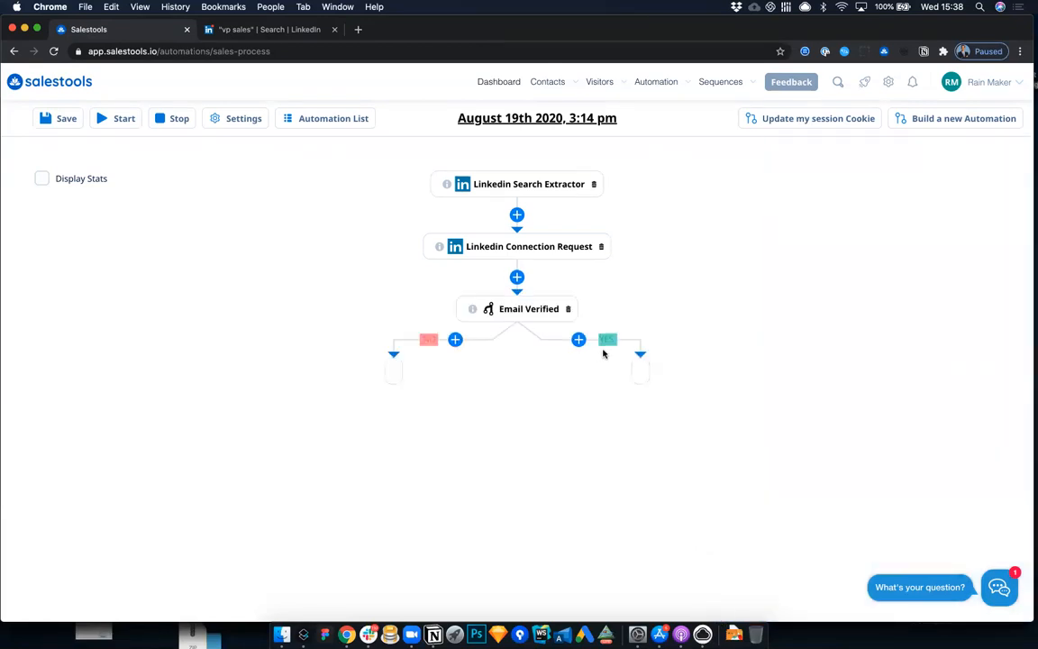
# Step: Examine the first prospect's job title and company in the LinkedIn search results
pyautogui.click(241, 27)
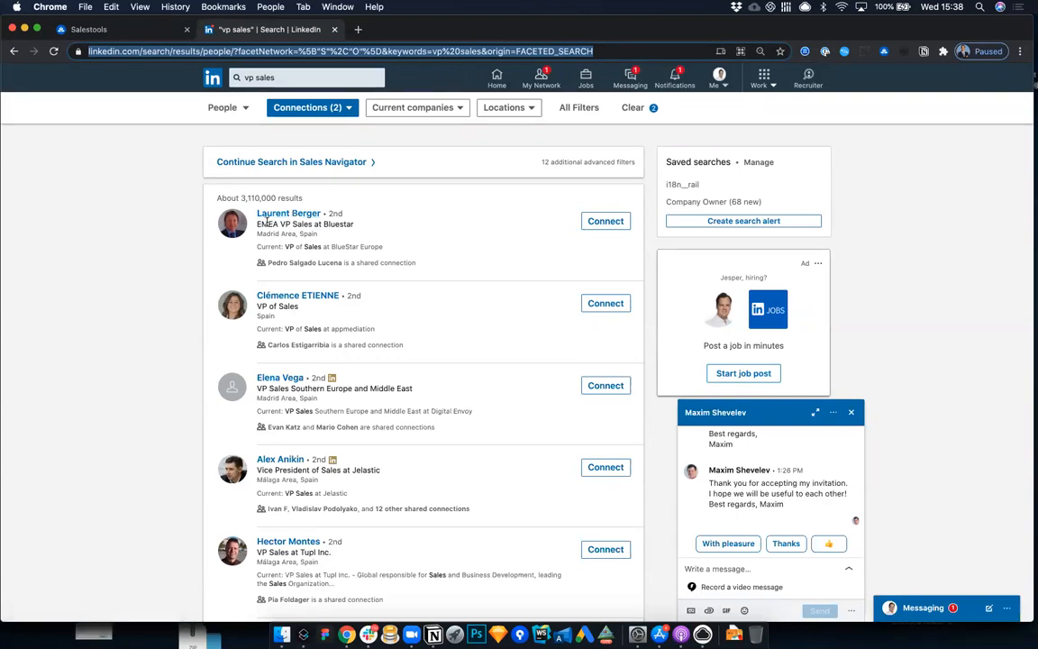
pyautogui.moveTo(313, 224); pyautogui.dragTo(257, 225)
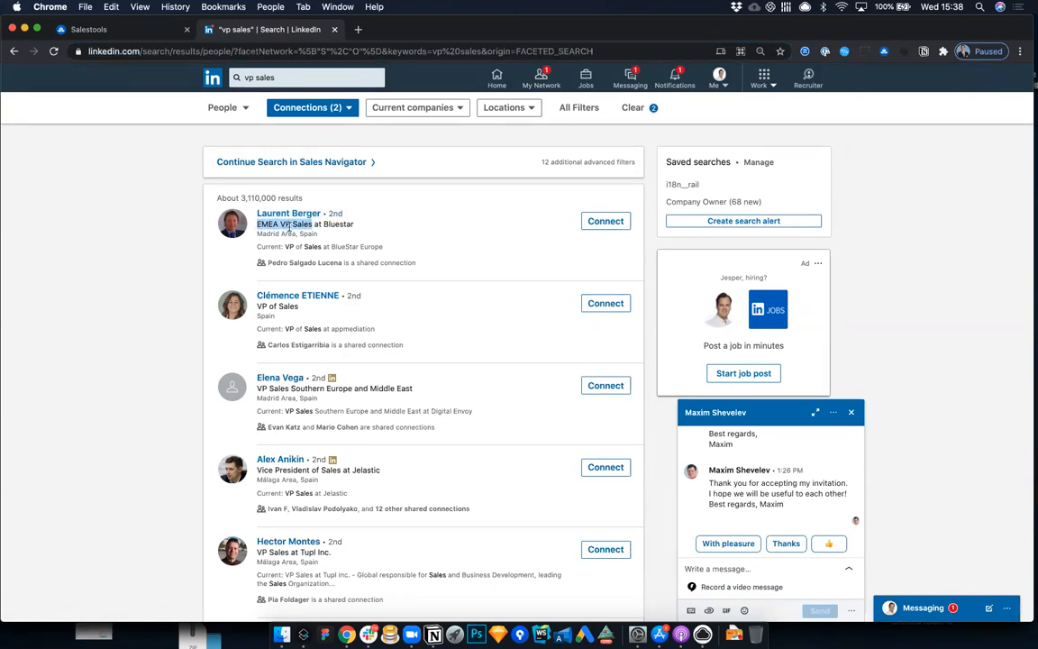
pyautogui.doubleClick(339, 225)
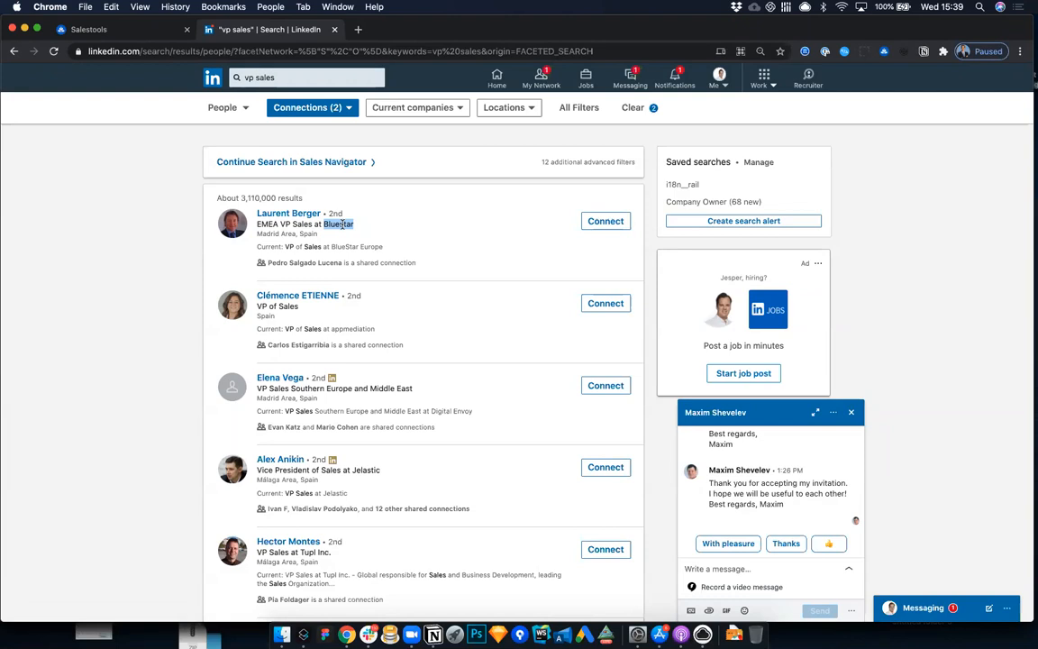
# Step: Return to Salestools and add the "Introduction email" template on the YES branch of Email Verified
pyautogui.click(130, 30)
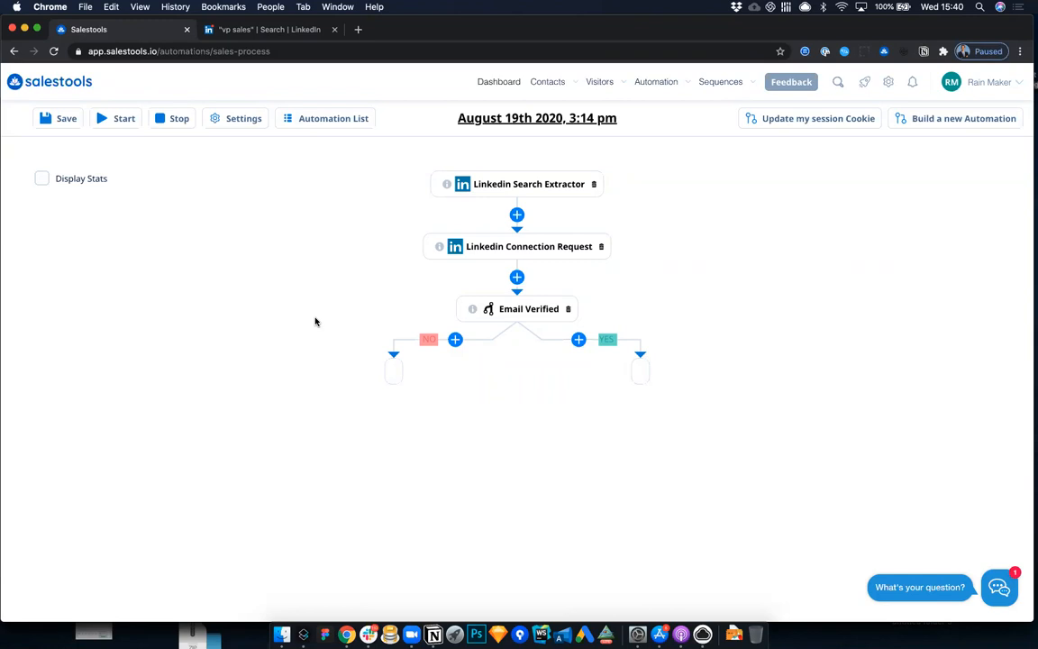
pyautogui.click(578, 339)
pyautogui.click(819, 233)
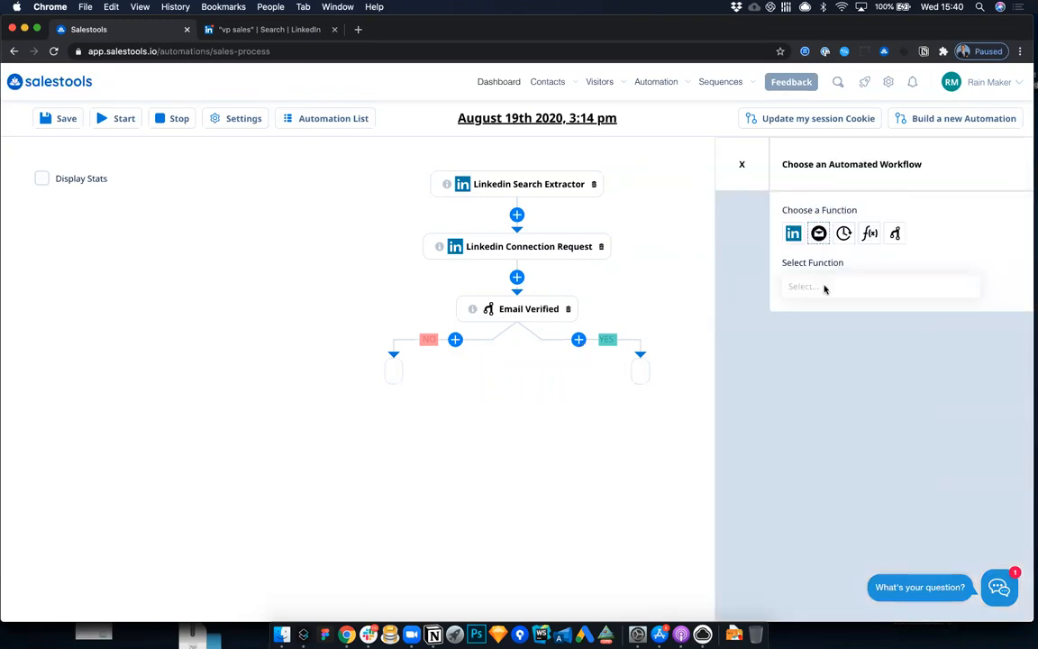
pyautogui.click(822, 287)
pyautogui.click(824, 316)
pyautogui.click(811, 347)
pyautogui.click(808, 370)
pyautogui.click(744, 609)
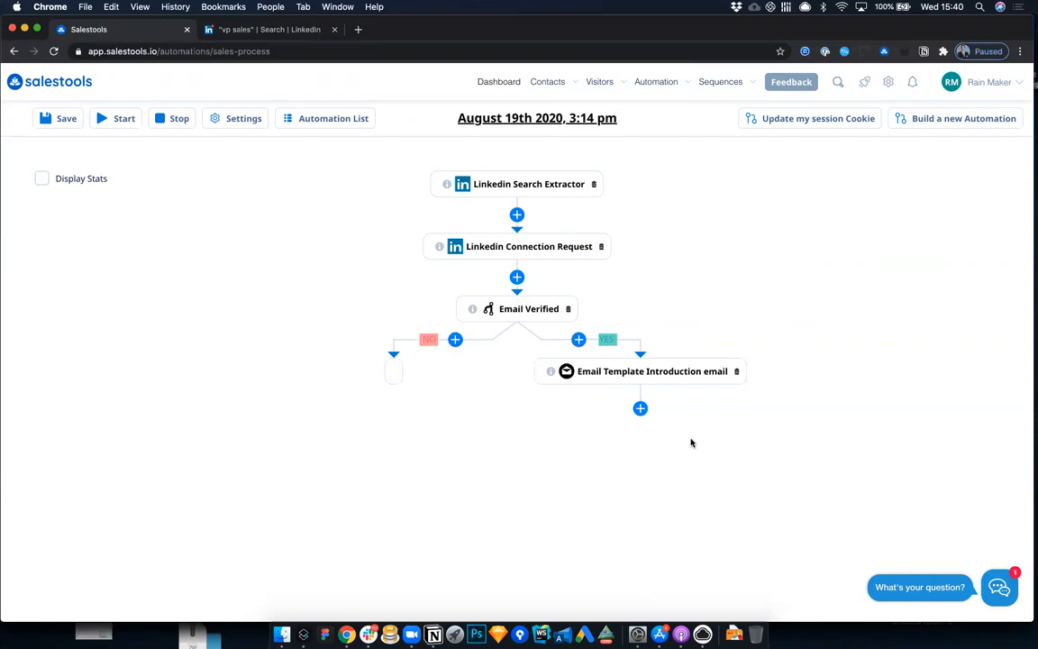
# Step: Insert a 2-hour Delay between the connection request and Email Verified, and open the function chooser for the NO branch
pyautogui.click(455, 338)
pyautogui.click(796, 288)
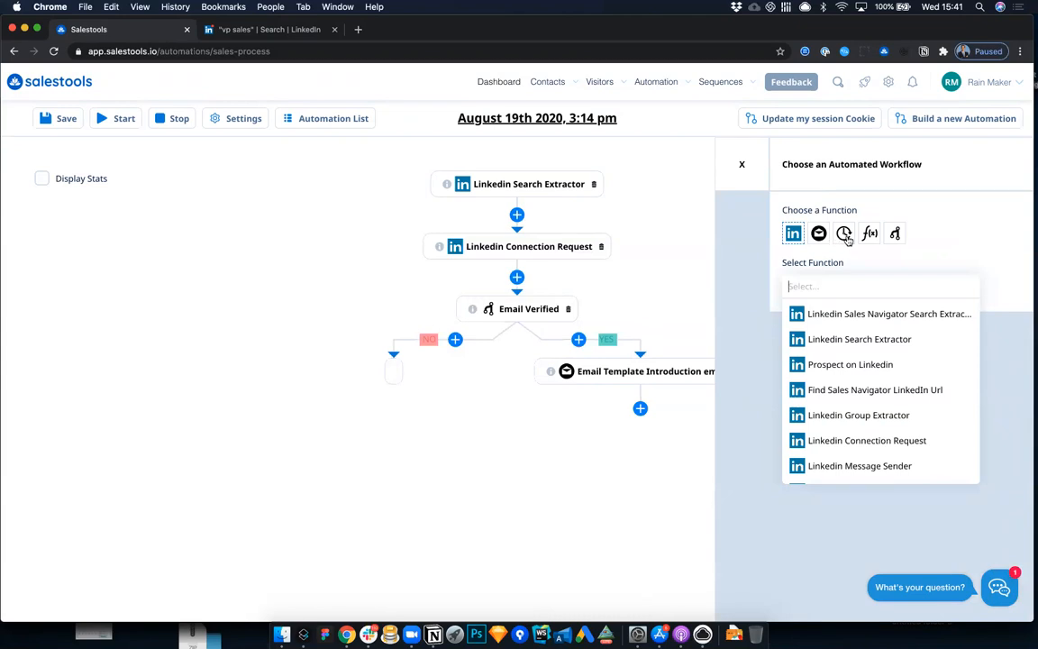
pyautogui.click(519, 282)
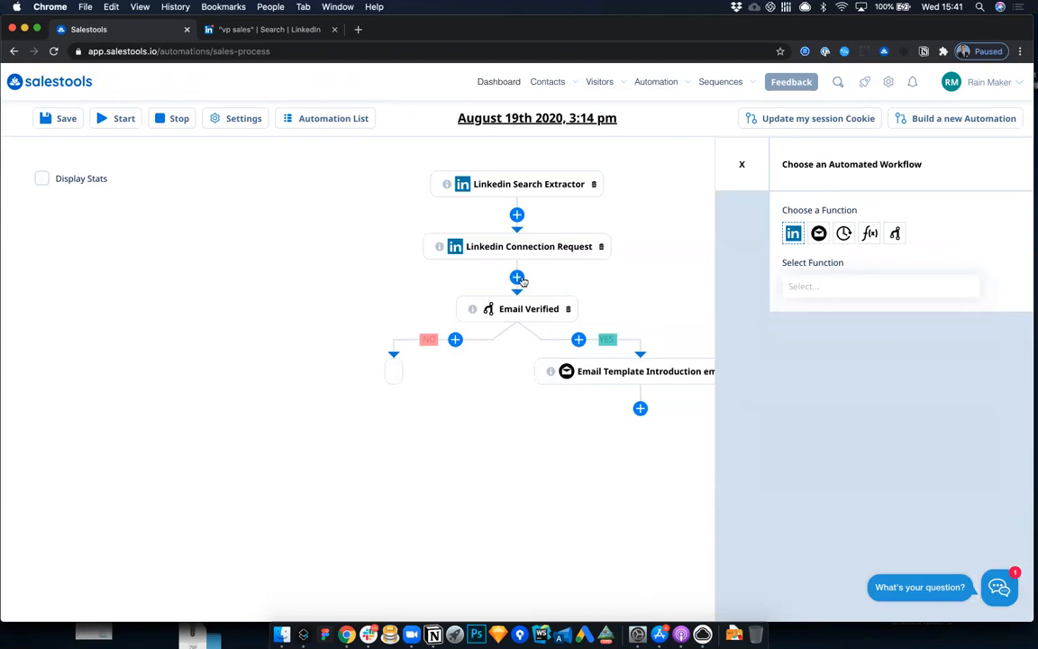
pyautogui.click(843, 234)
pyautogui.click(844, 282)
pyautogui.click(835, 309)
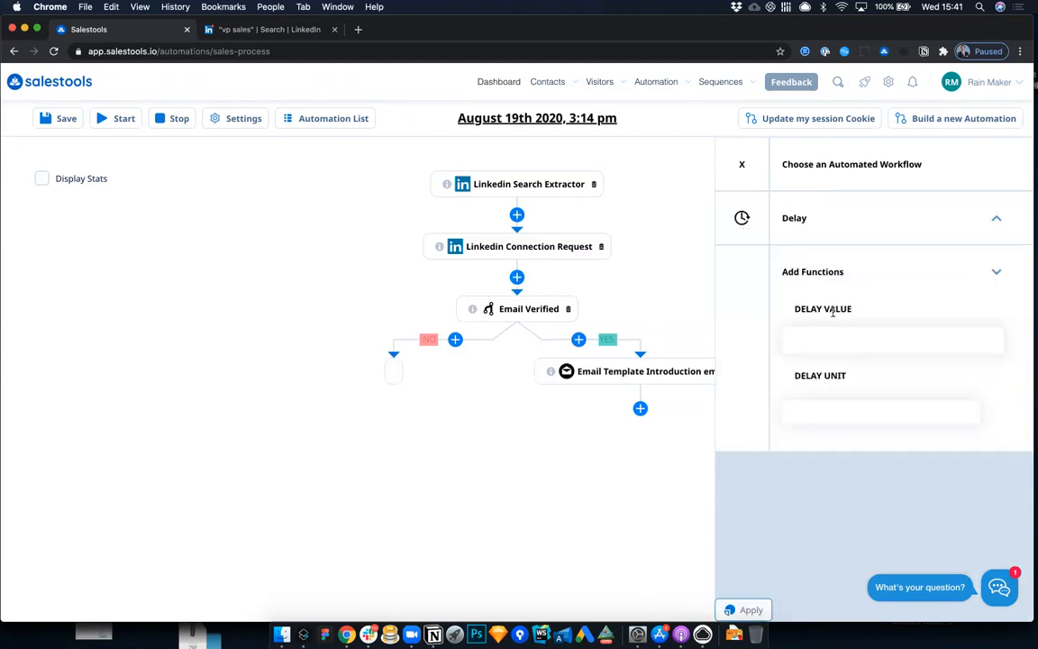
pyautogui.write('2')
pyautogui.click(827, 413)
pyautogui.click(804, 460)
pyautogui.click(746, 609)
pyautogui.click(454, 403)
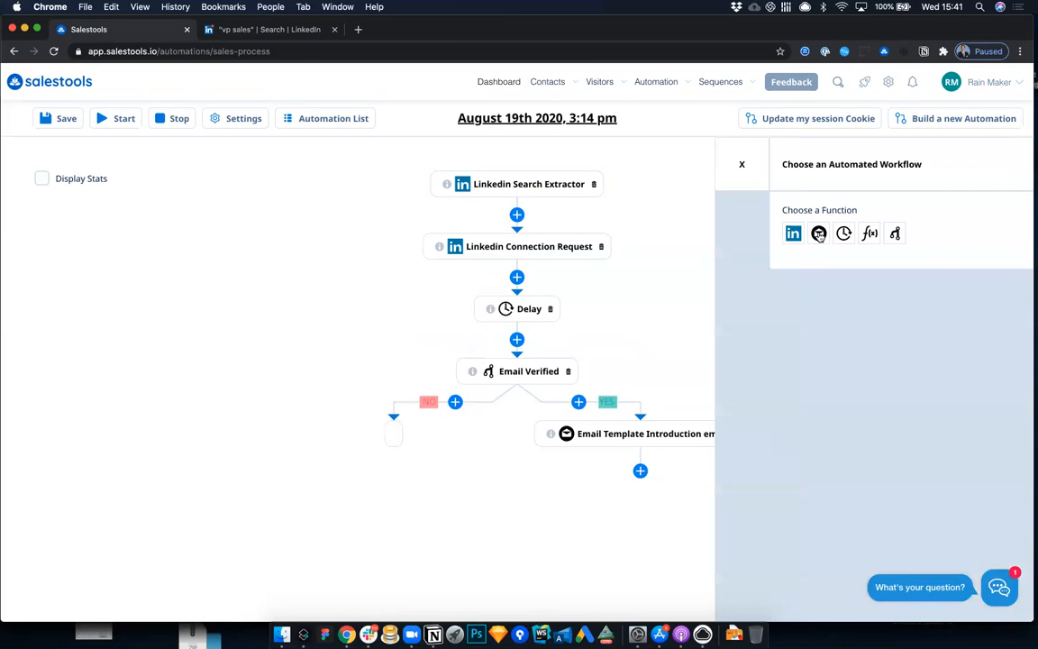
pyautogui.click(793, 234)
pyautogui.click(838, 288)
pyautogui.write('mess')
pyautogui.click(841, 314)
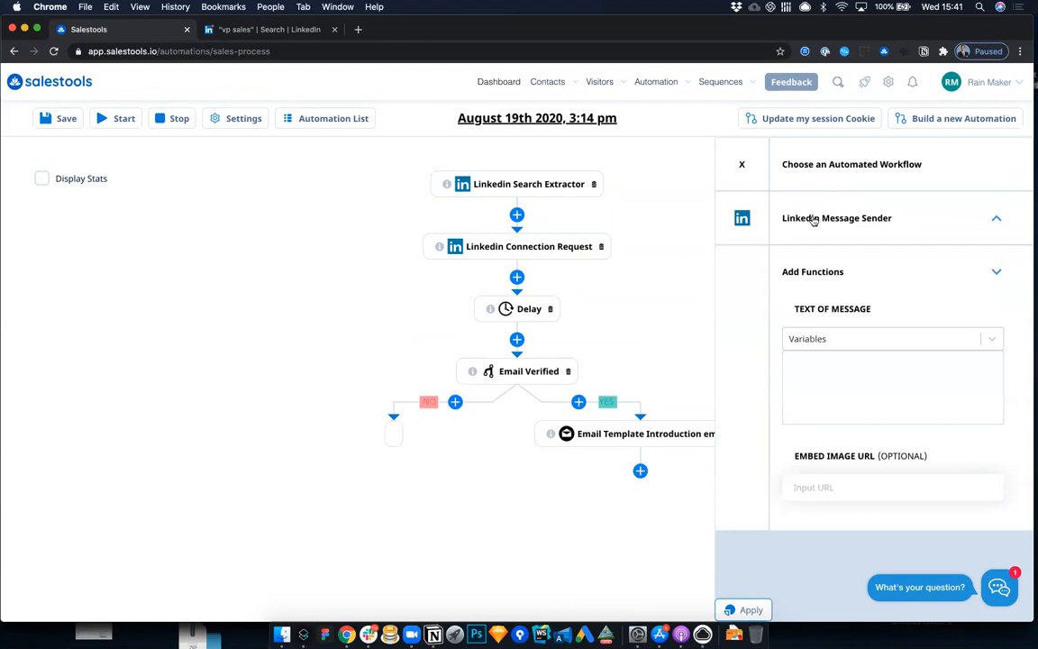
pyautogui.click(783, 205)
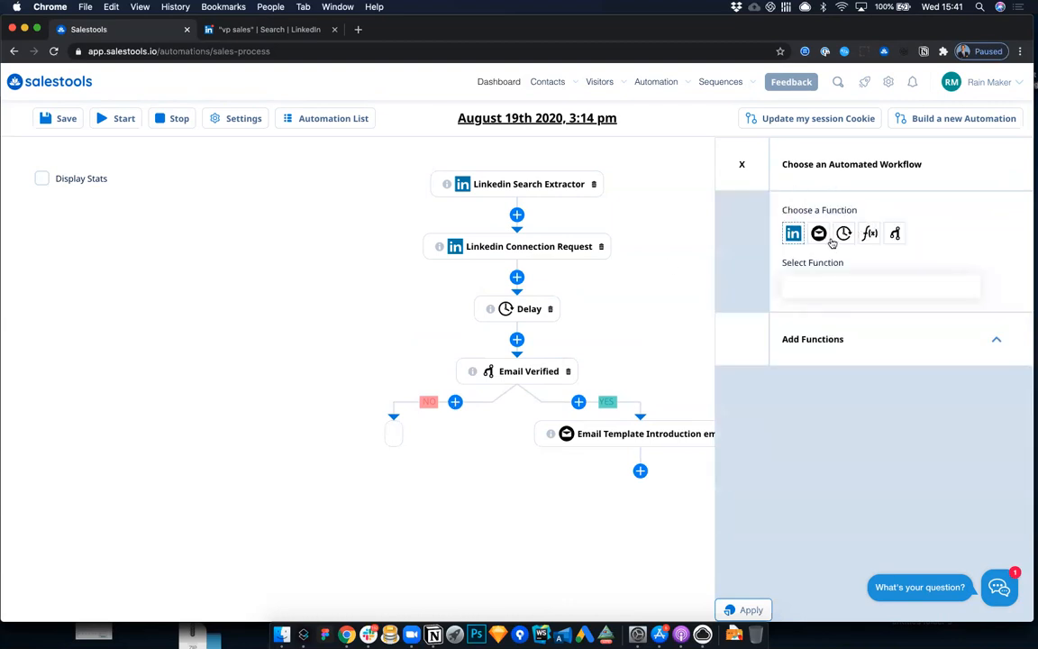
pyautogui.click(825, 287)
# Step: Add a Delay of 2 days on the NO branch of Email Verified
pyautogui.click(845, 236)
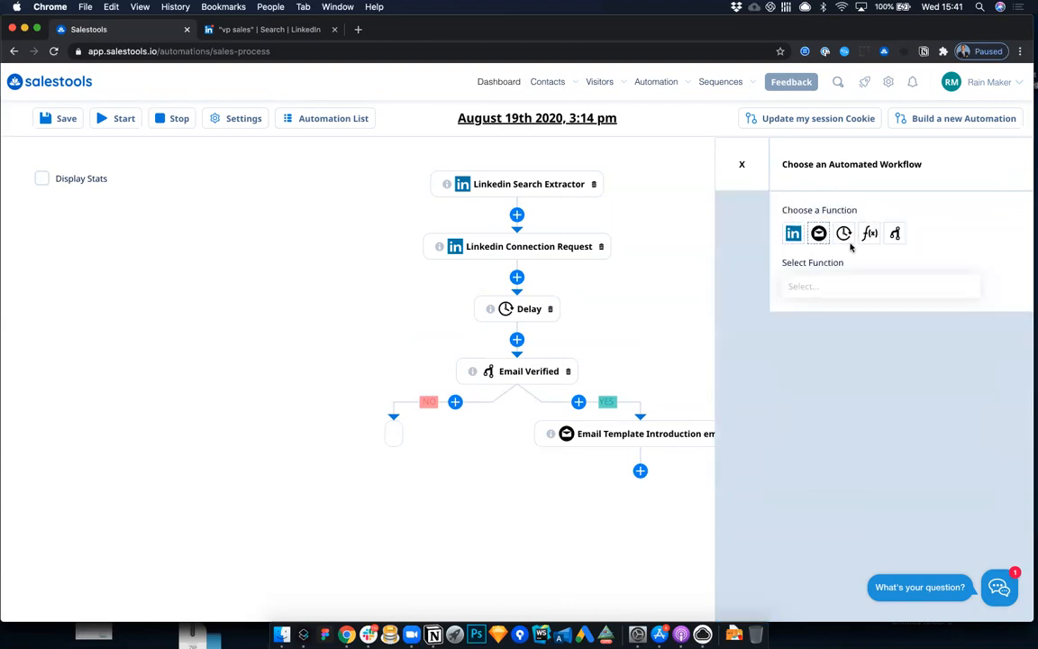
pyautogui.click(838, 288)
pyautogui.click(833, 314)
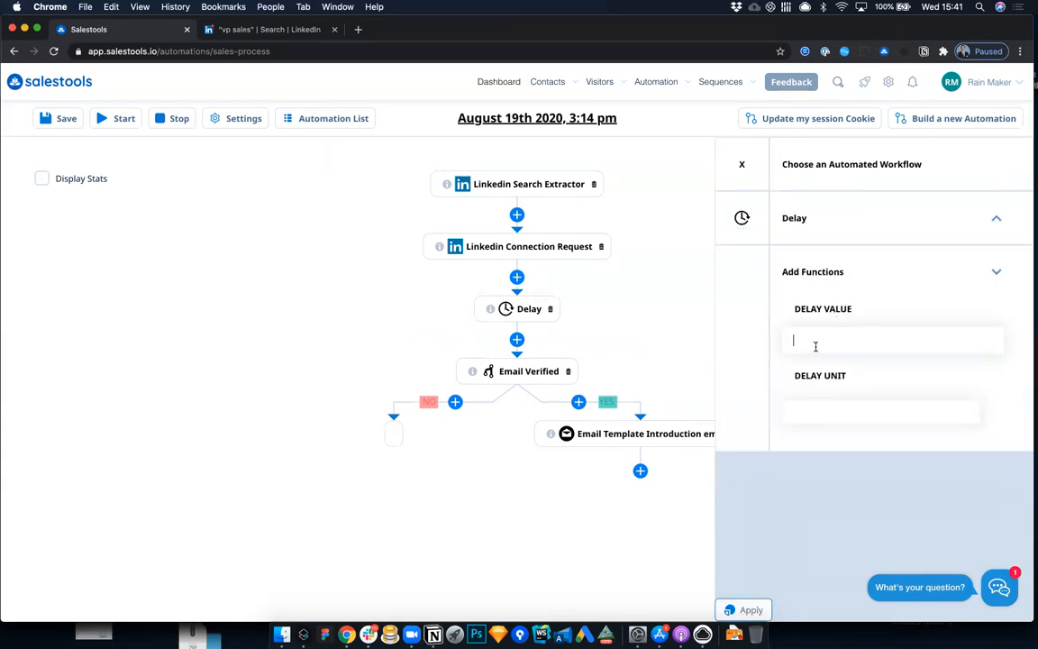
pyautogui.write('2')
pyautogui.click(793, 412)
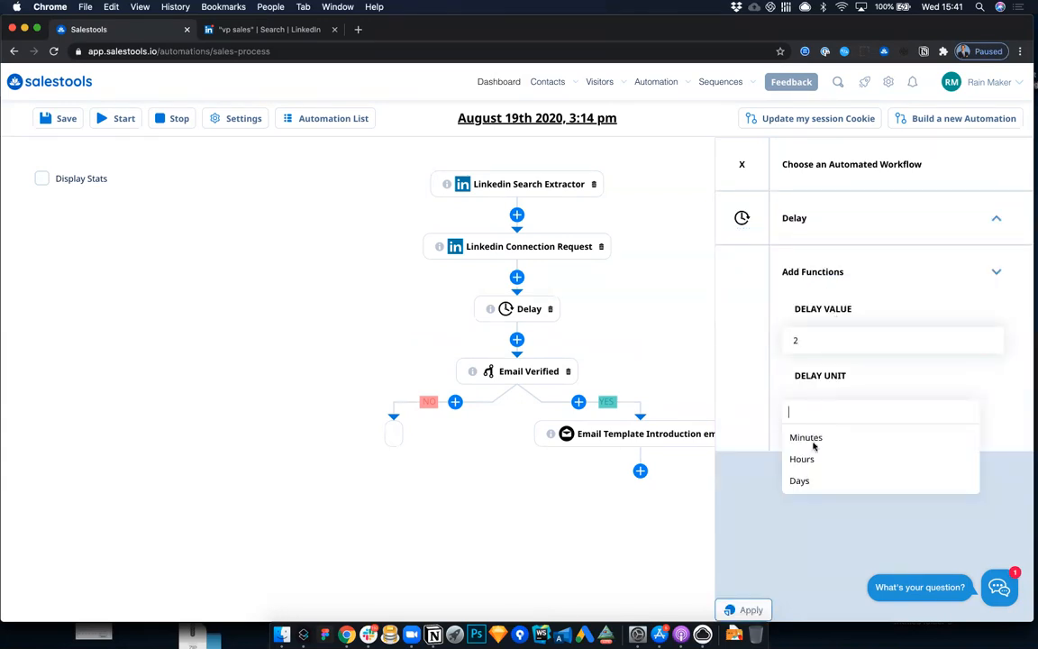
pyautogui.click(809, 478)
pyautogui.click(735, 610)
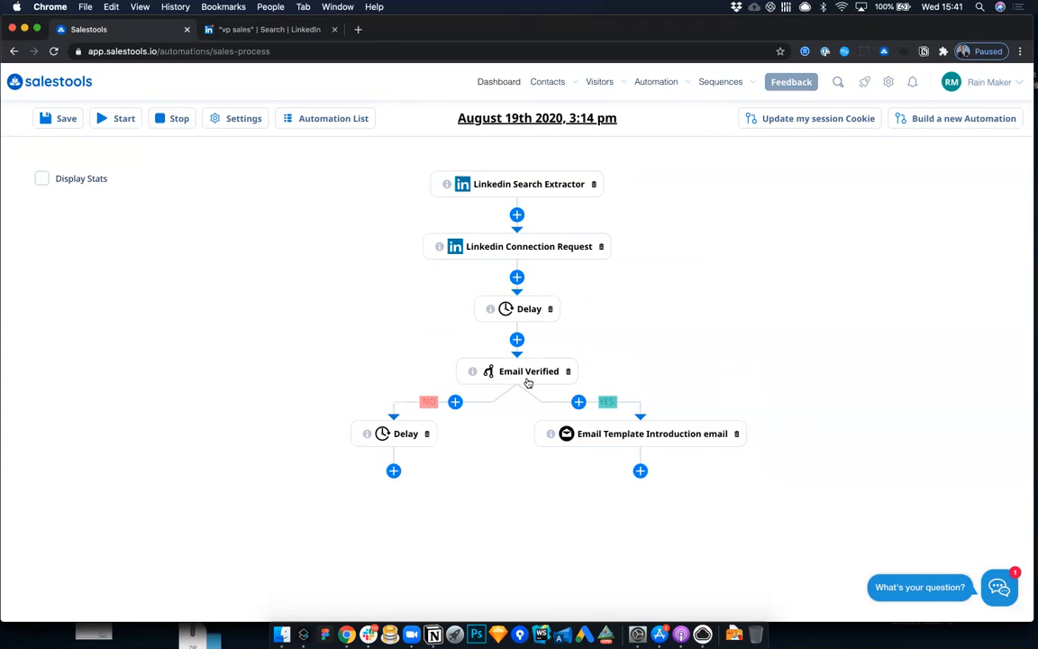
# Step: Add a Linkedin Message Sender below the NO branch Delay, with a message of "Hi" plus an inserted variable
pyautogui.click(393, 470)
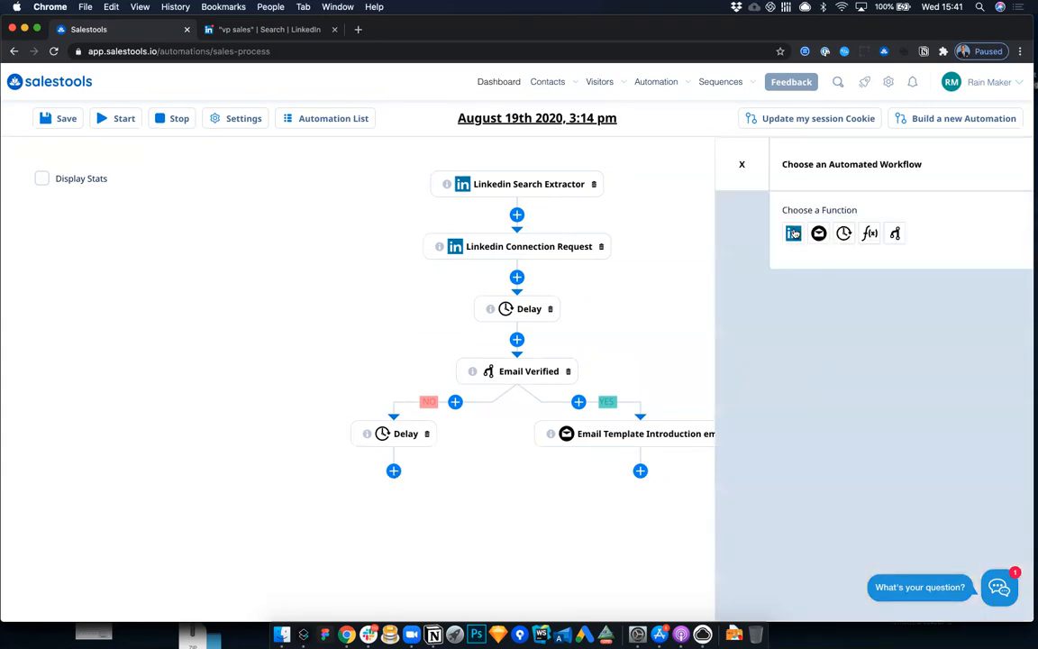
pyautogui.click(794, 233)
pyautogui.click(795, 286)
pyautogui.write('mess')
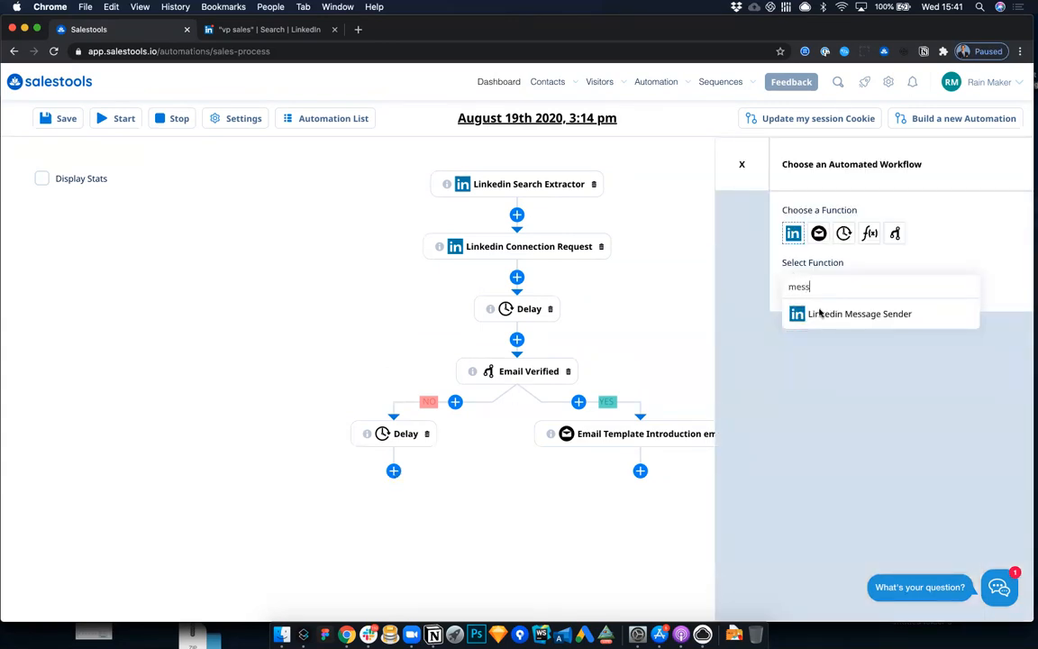
pyautogui.click(820, 313)
pyautogui.click(816, 365)
pyautogui.write('Hi')
pyautogui.click(815, 338)
pyautogui.click(811, 366)
pyautogui.click(741, 609)
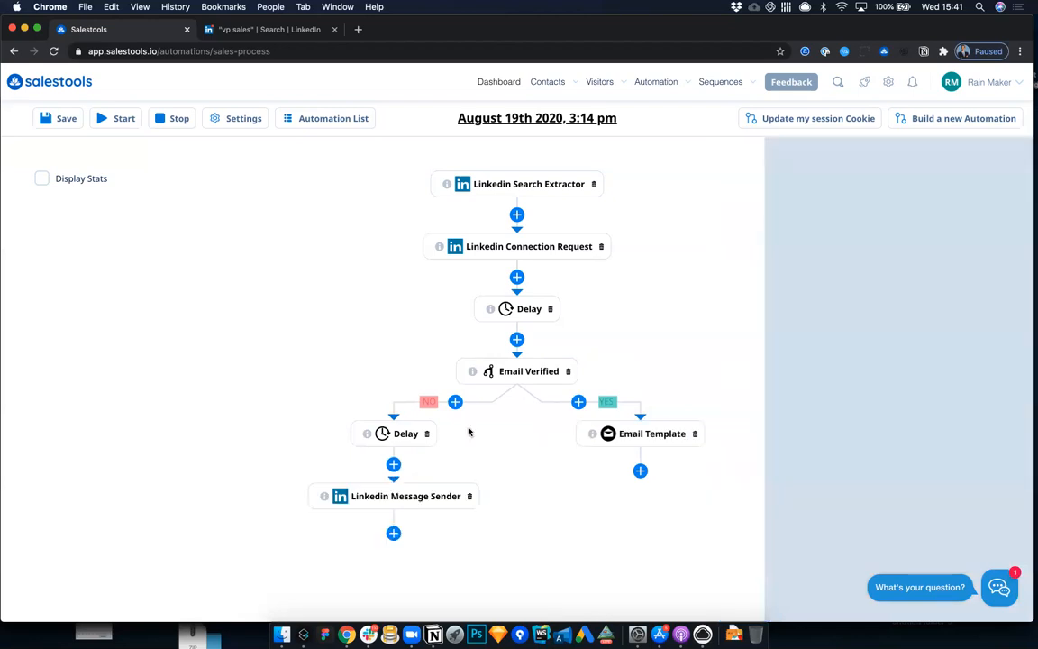
# Step: Add a 2-day Delay below the introduction email on the YES branch and delete it again
pyautogui.click(639, 470)
pyautogui.click(843, 234)
pyautogui.click(839, 286)
pyautogui.click(834, 312)
pyautogui.write('2')
pyautogui.click(824, 411)
pyautogui.click(802, 480)
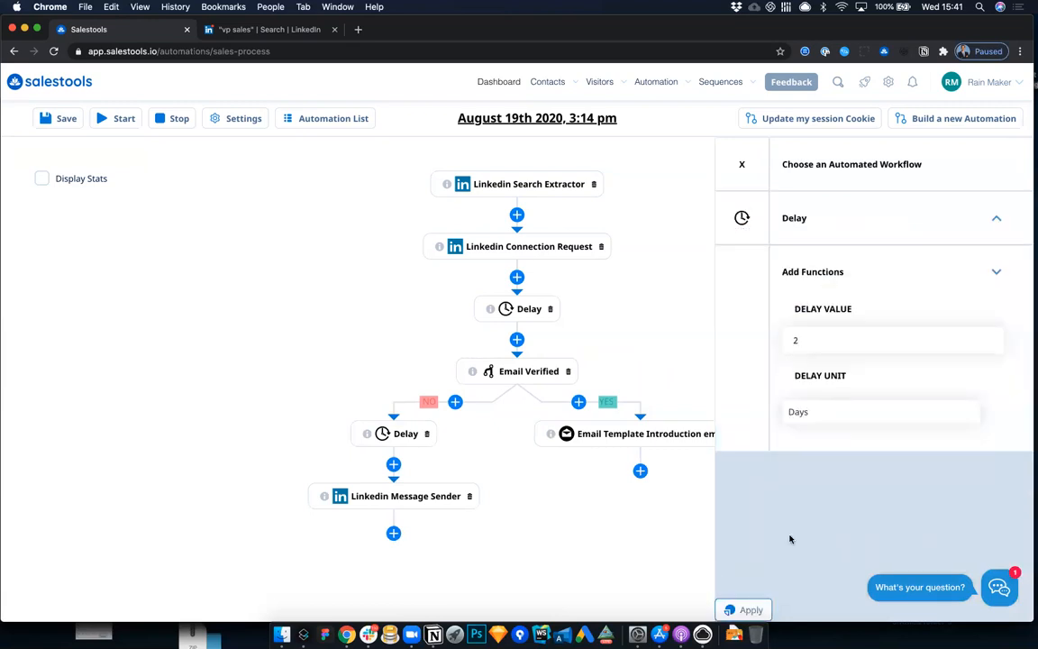
pyautogui.click(755, 609)
pyautogui.click(651, 514)
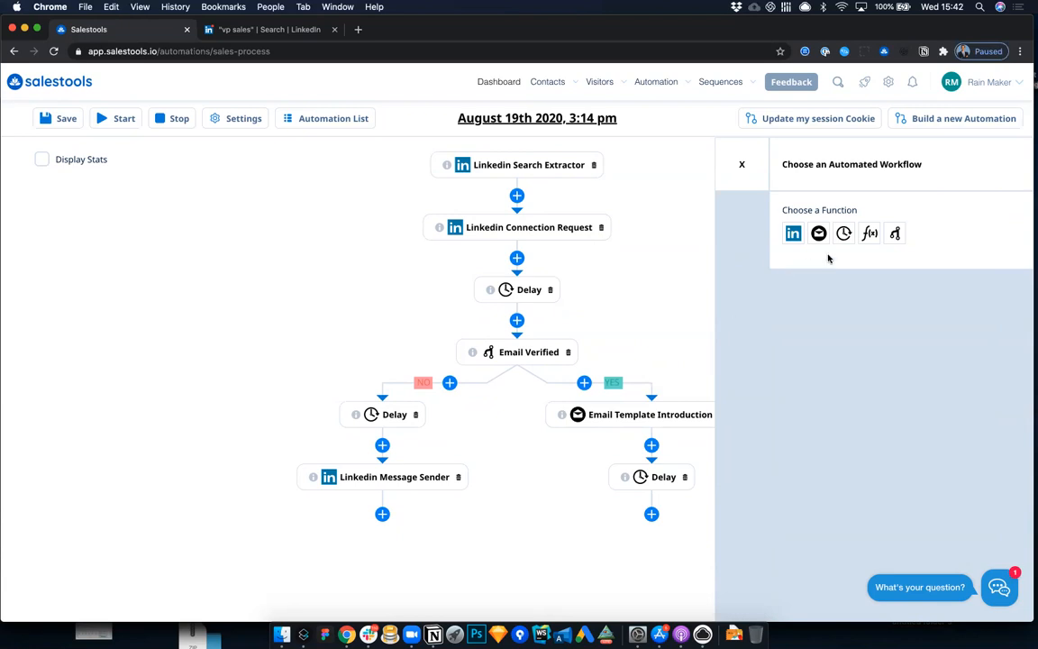
pyautogui.click(683, 476)
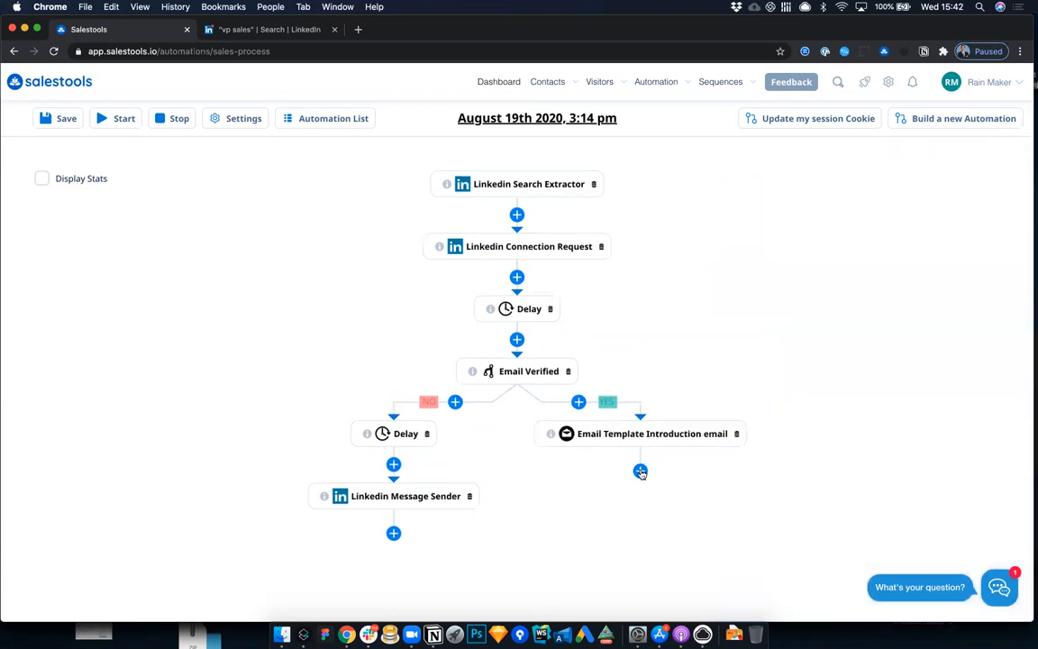
# Step: Add a Delay of 2 days after the Introduction email template on the YES branch
pyautogui.click(640, 471)
pyautogui.click(843, 233)
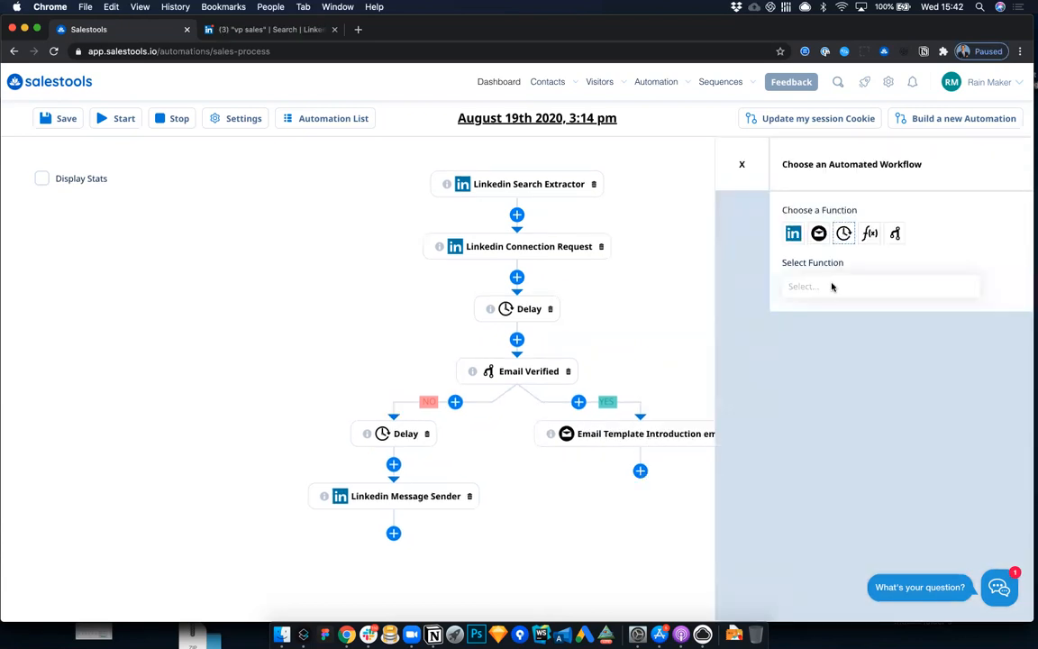
pyautogui.click(832, 285)
pyautogui.click(827, 315)
pyautogui.click(820, 339)
pyautogui.write('2')
pyautogui.click(818, 414)
pyautogui.click(800, 480)
pyautogui.click(744, 609)
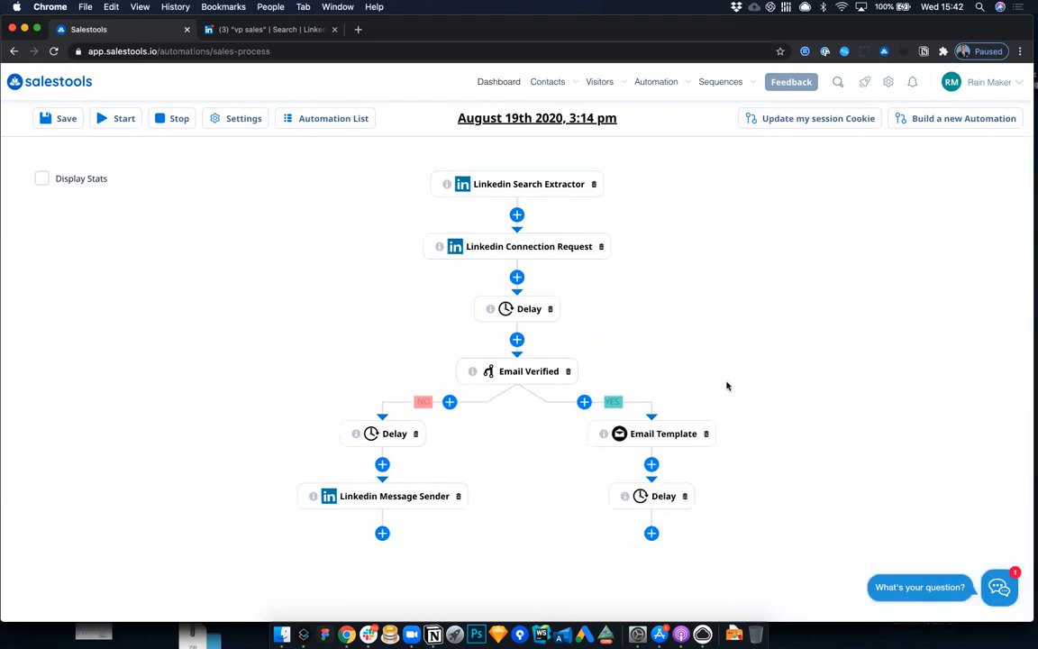
# Step: Add an Opened Email condition below the Delay that follows the Introduction email on the YES branch
pyautogui.scroll(-1, 657, 528)
pyautogui.click(651, 514)
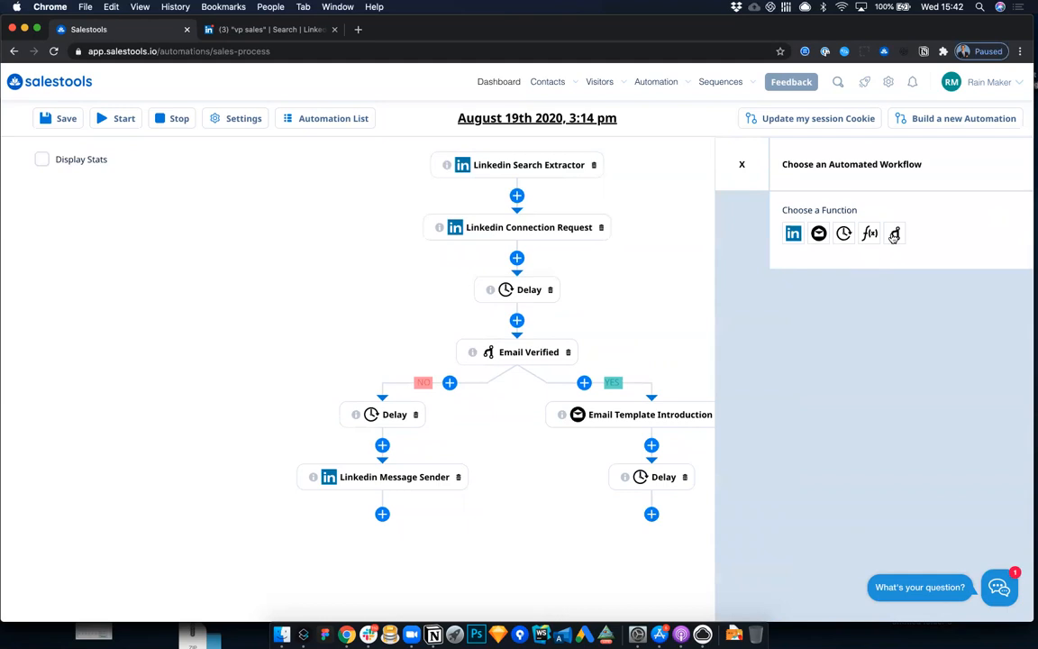
pyautogui.click(895, 233)
pyautogui.click(881, 286)
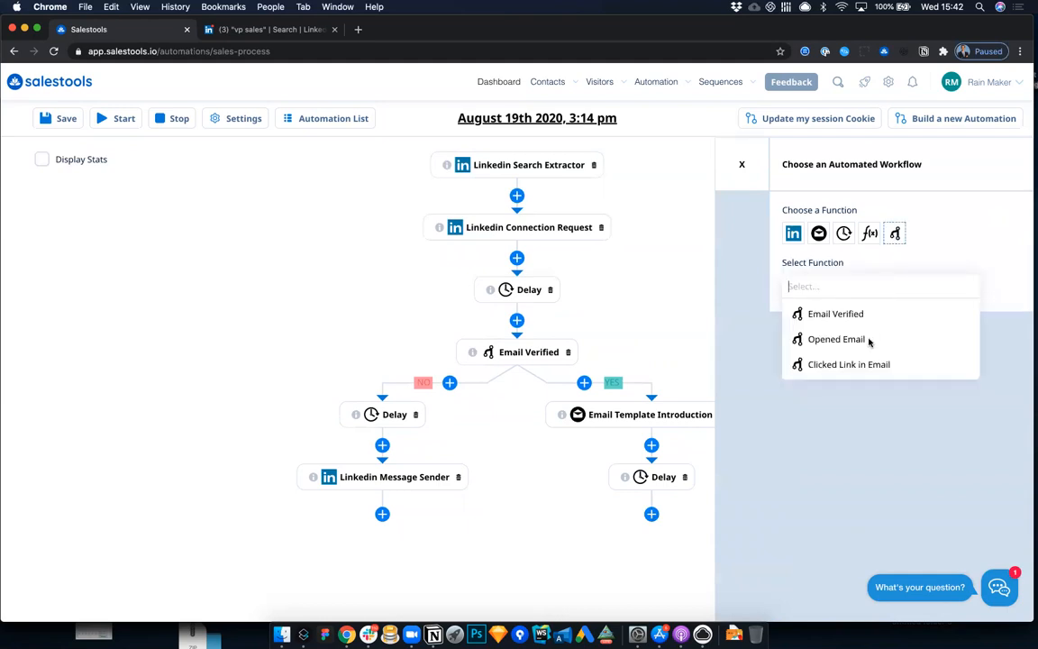
pyautogui.click(871, 337)
pyautogui.click(741, 609)
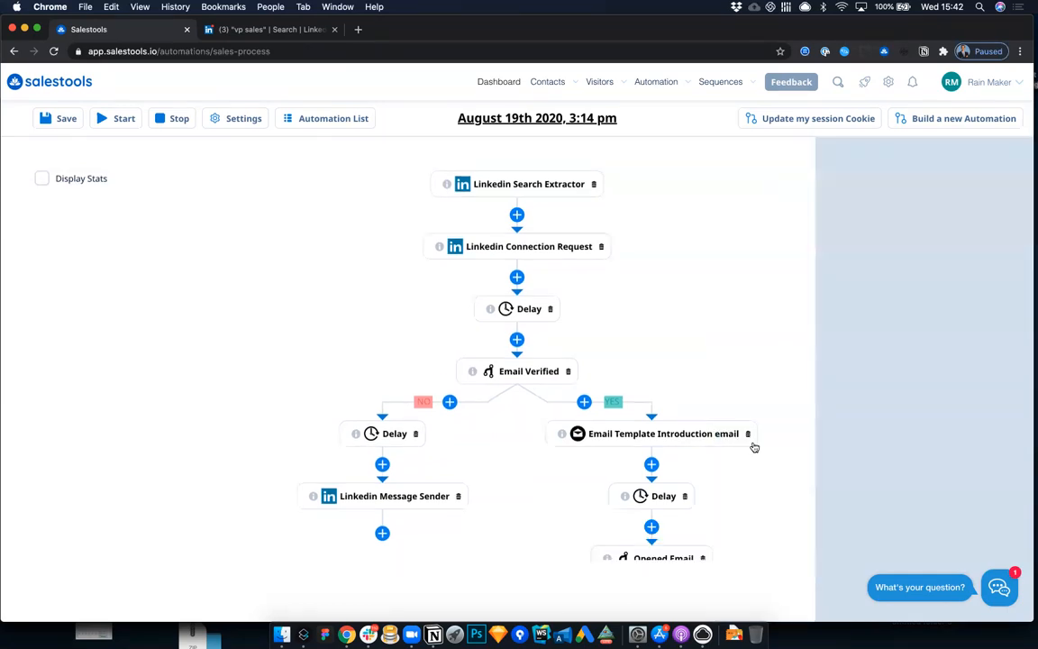
# Step: Change the Opened Email condition on the YES branch to Clicked Link in Email
pyautogui.scroll(-3, 752, 445)
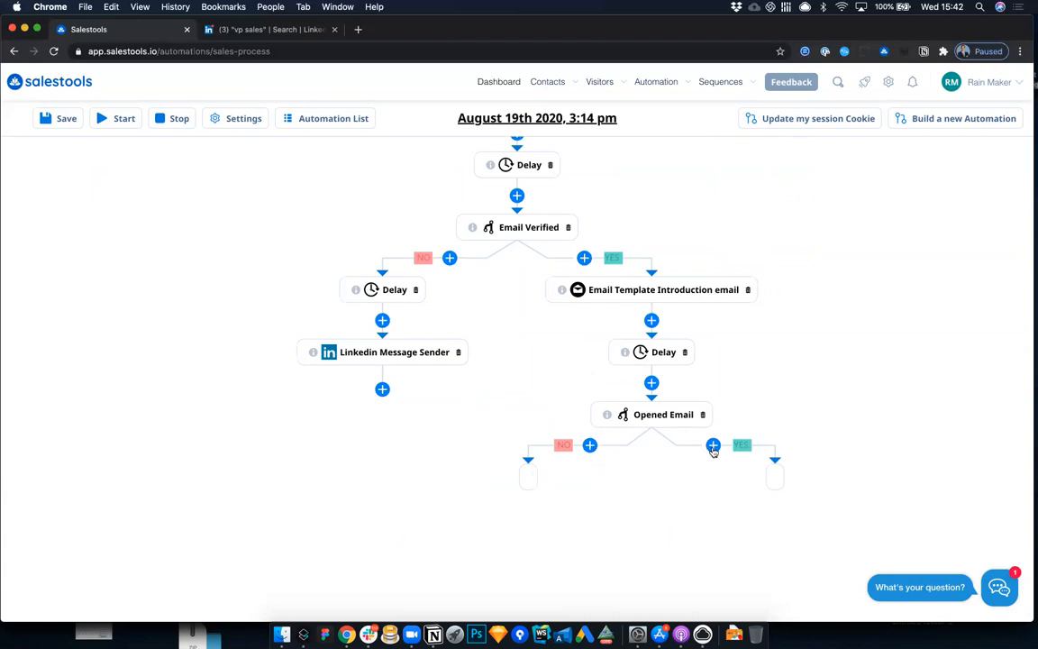
pyautogui.click(660, 415)
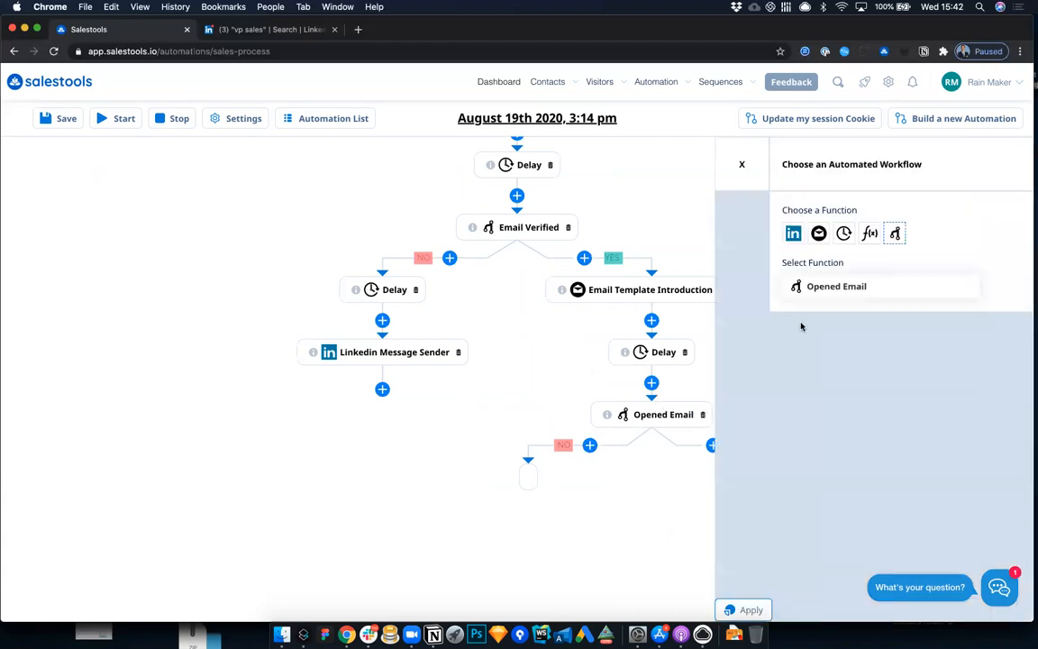
pyautogui.click(827, 286)
pyautogui.click(836, 364)
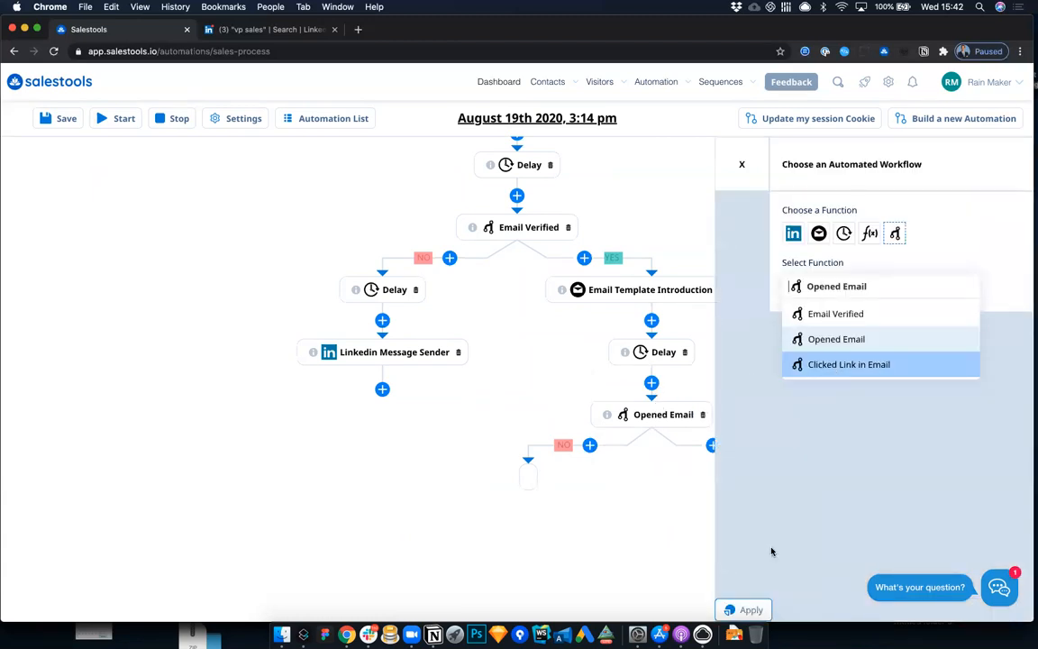
pyautogui.click(737, 610)
pyautogui.scroll(-3, 691, 493)
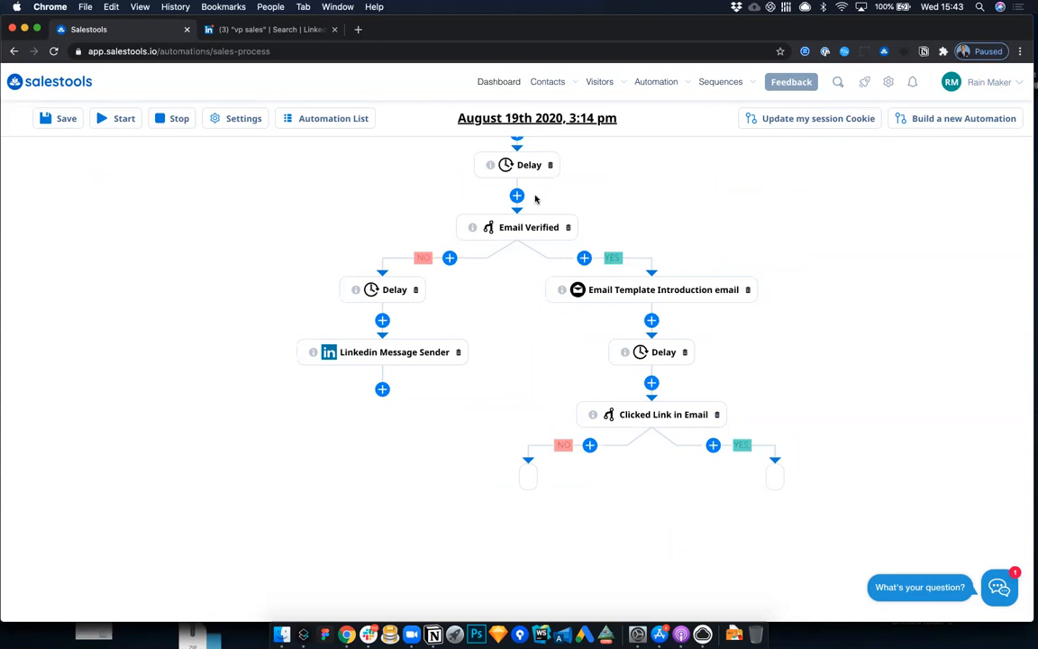
# Step: Browse the team's automations and view the actions available for the IL Soft May automation
pyautogui.click(366, 123)
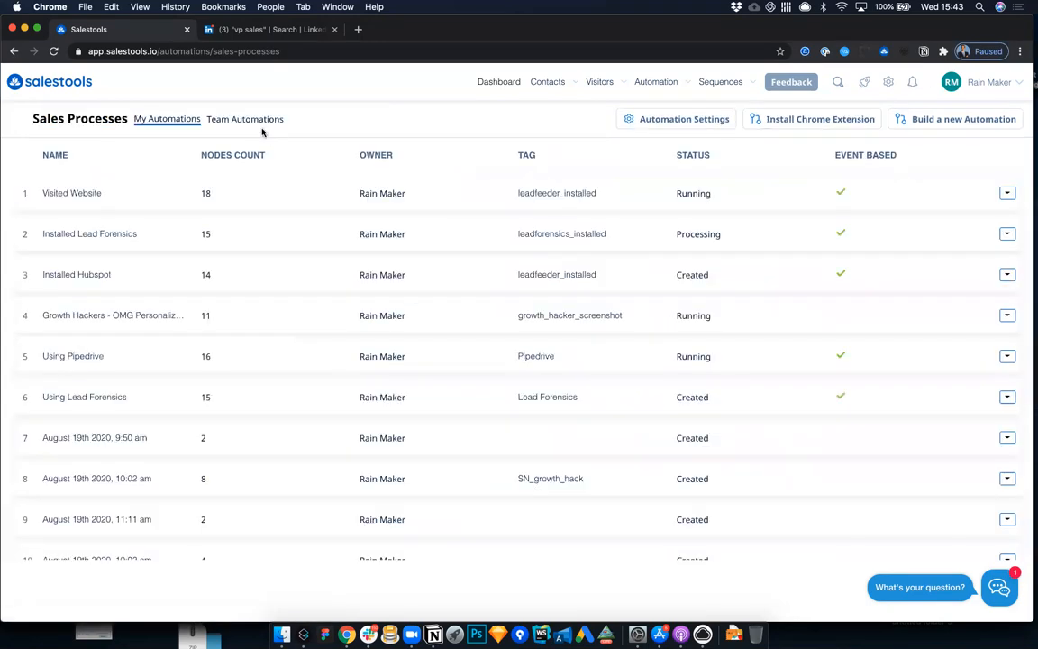
pyautogui.click(255, 121)
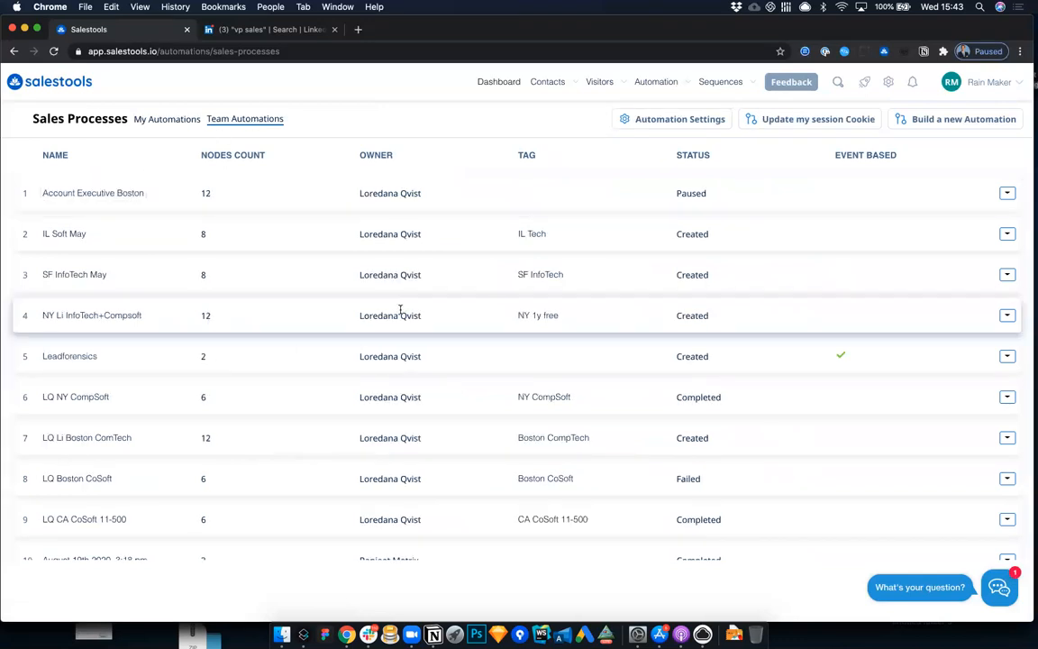
pyautogui.scroll(-1, 401, 308)
pyautogui.click(1007, 210)
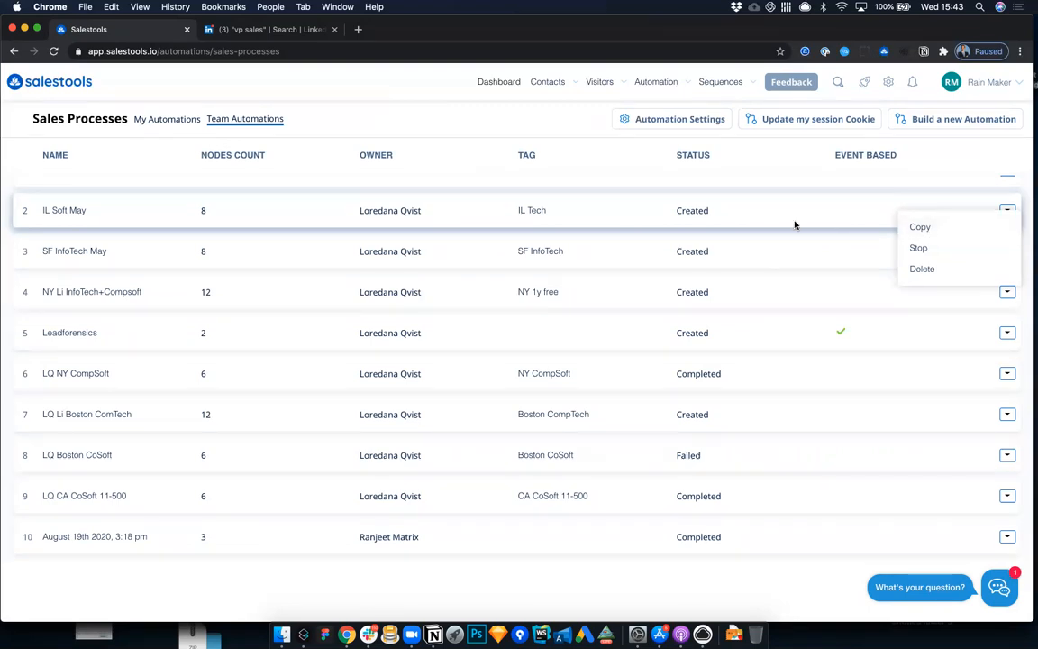
pyautogui.scroll(1, 794, 224)
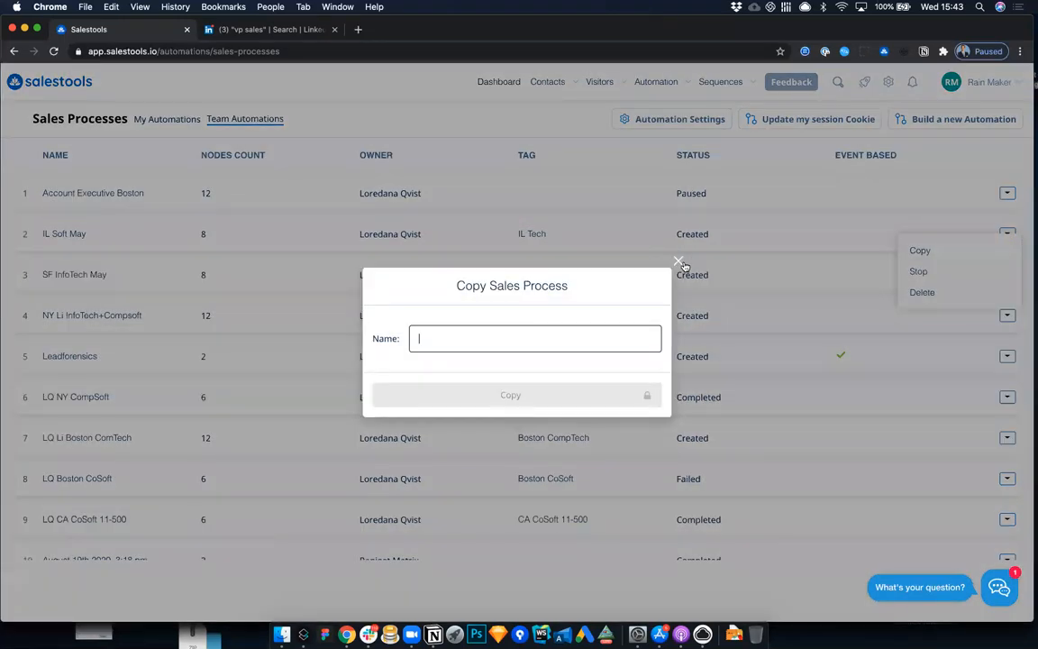
pyautogui.click(681, 263)
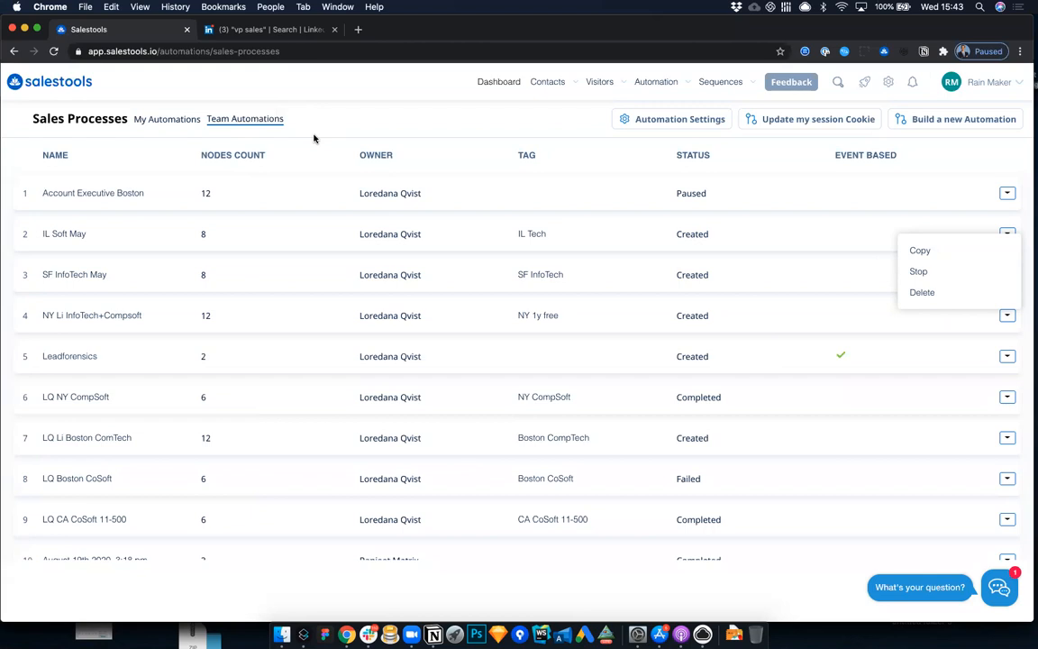
pyautogui.click(887, 84)
# Step: Open the Image Personalization template from the Personalization folder of the automation templates
pyautogui.moveTo(672, 102)
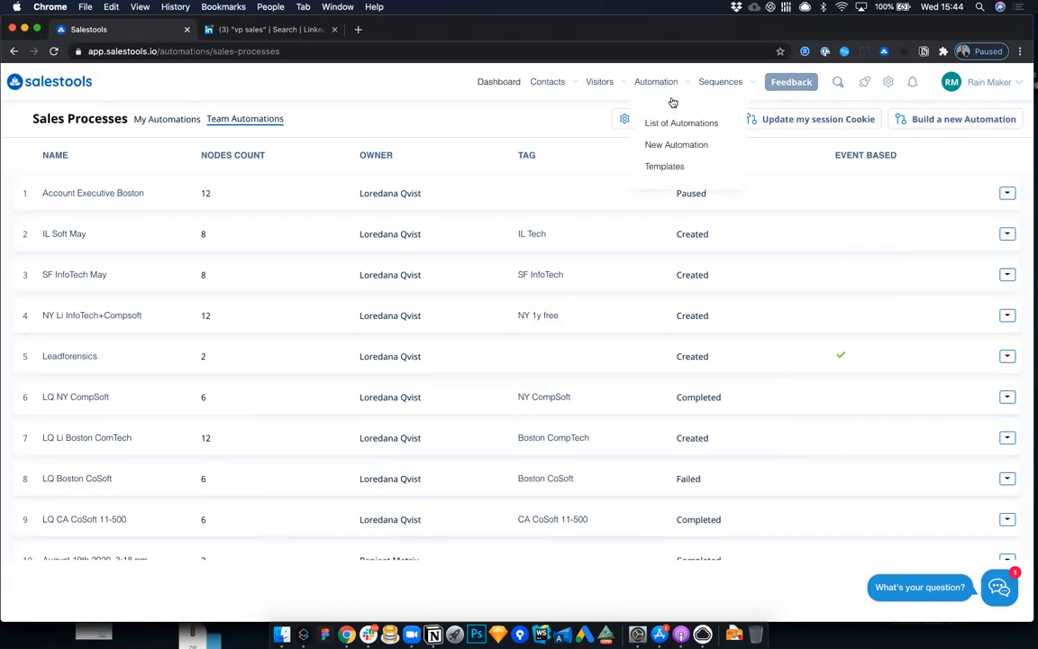
pyautogui.click(667, 165)
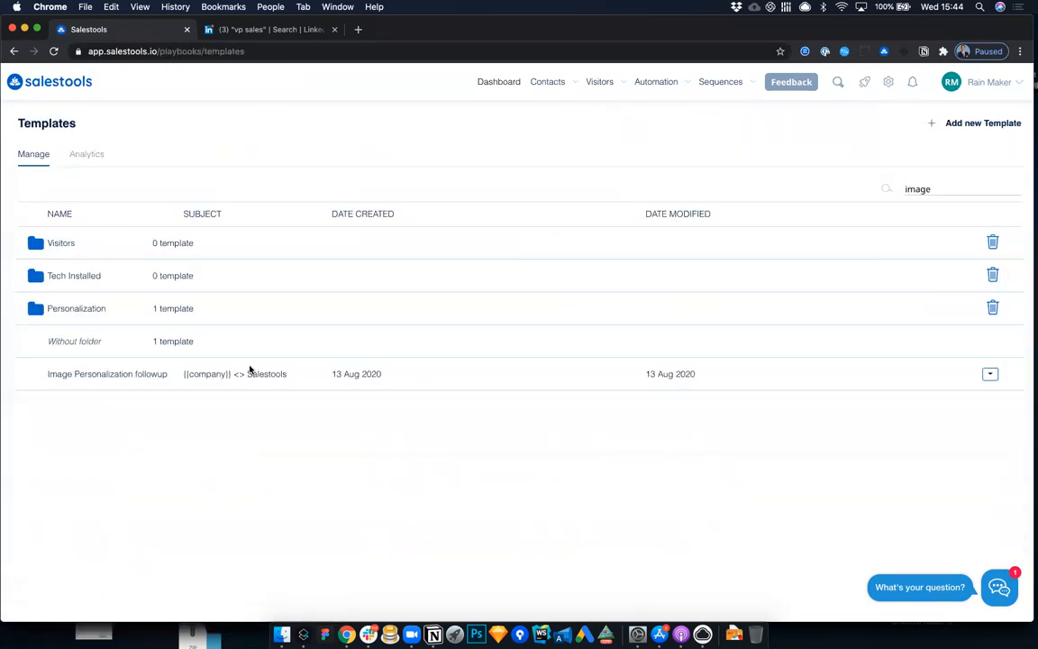
pyautogui.click(93, 307)
pyautogui.click(99, 341)
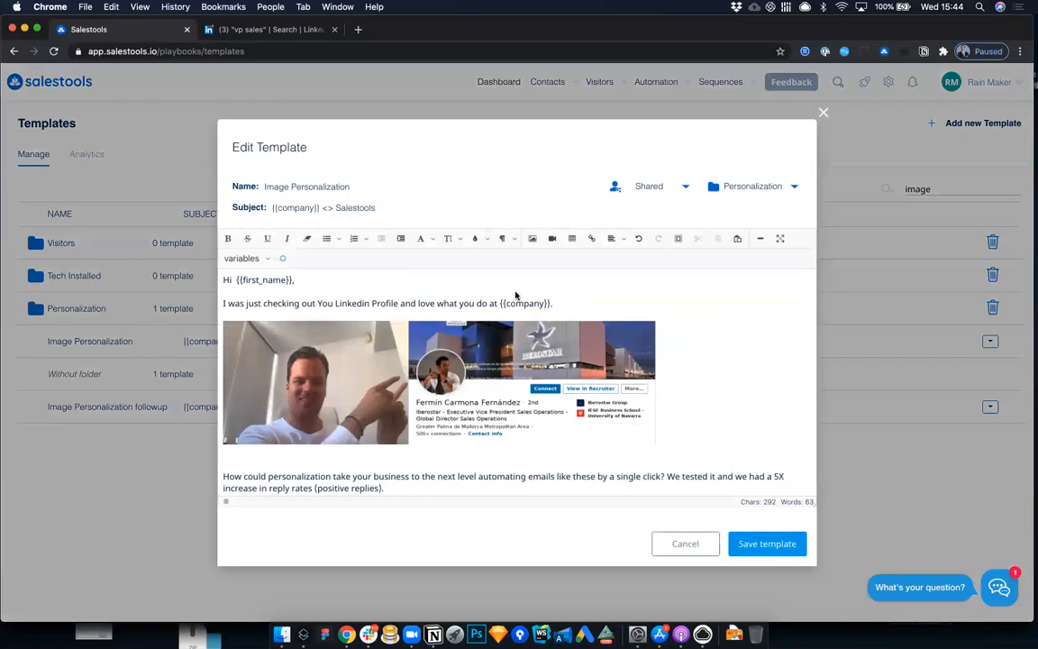
# Step: Insert a new personalized image, pairing the default photo with a profile screenshot, below the sentence ending in {{company}}
pyautogui.click(559, 304)
pyautogui.press('Return')
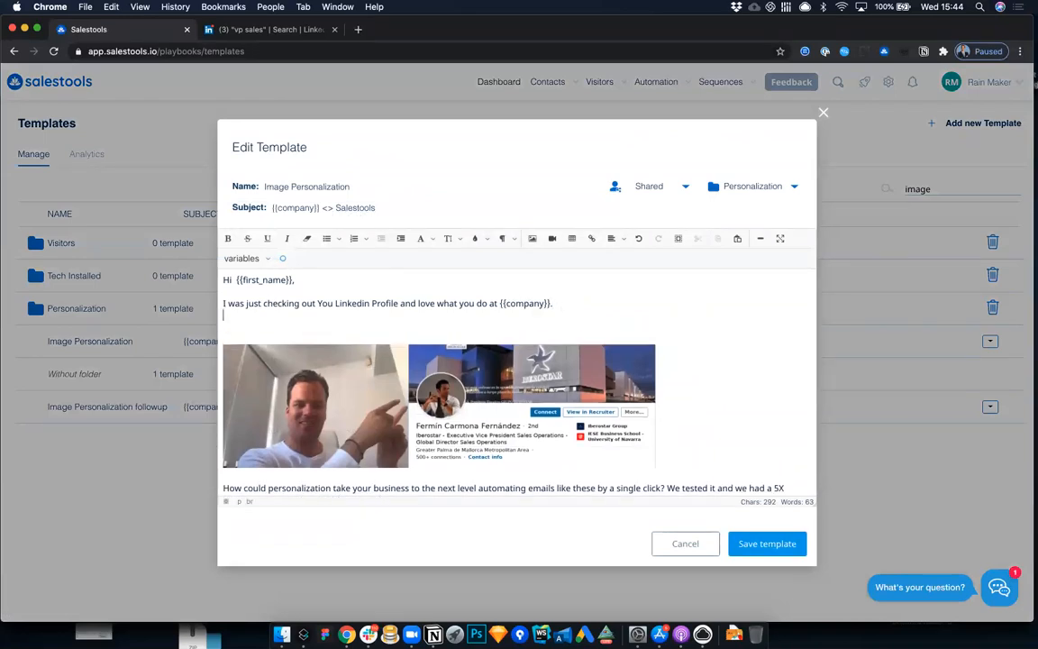
pyautogui.click(284, 261)
pyautogui.click(401, 416)
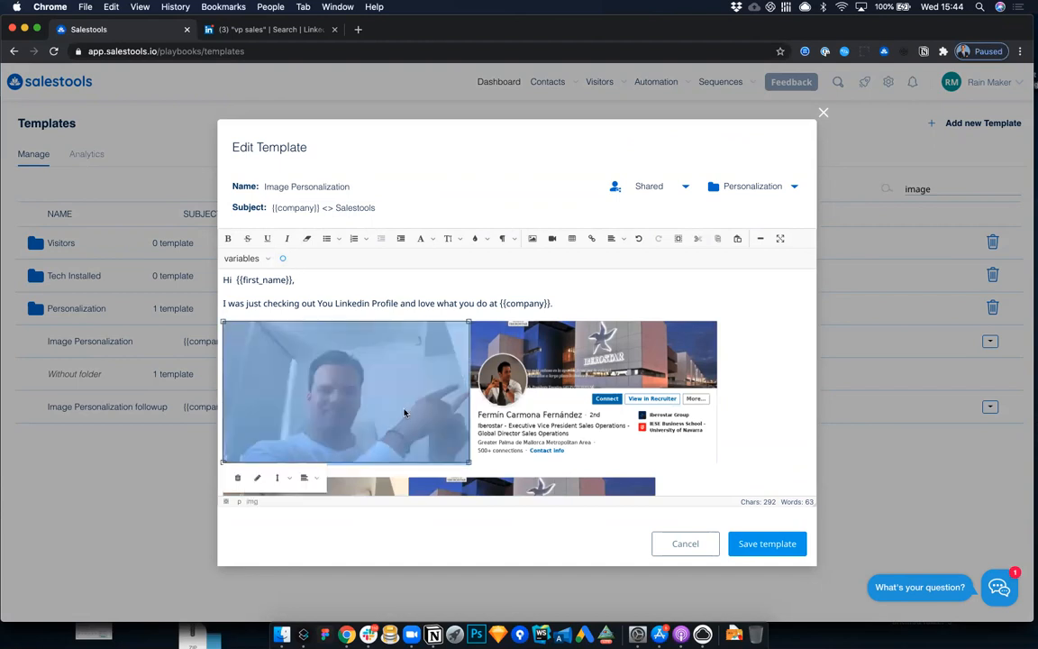
# Step: Examine the image properties of the newly inserted personalized image in the template
pyautogui.click(540, 342)
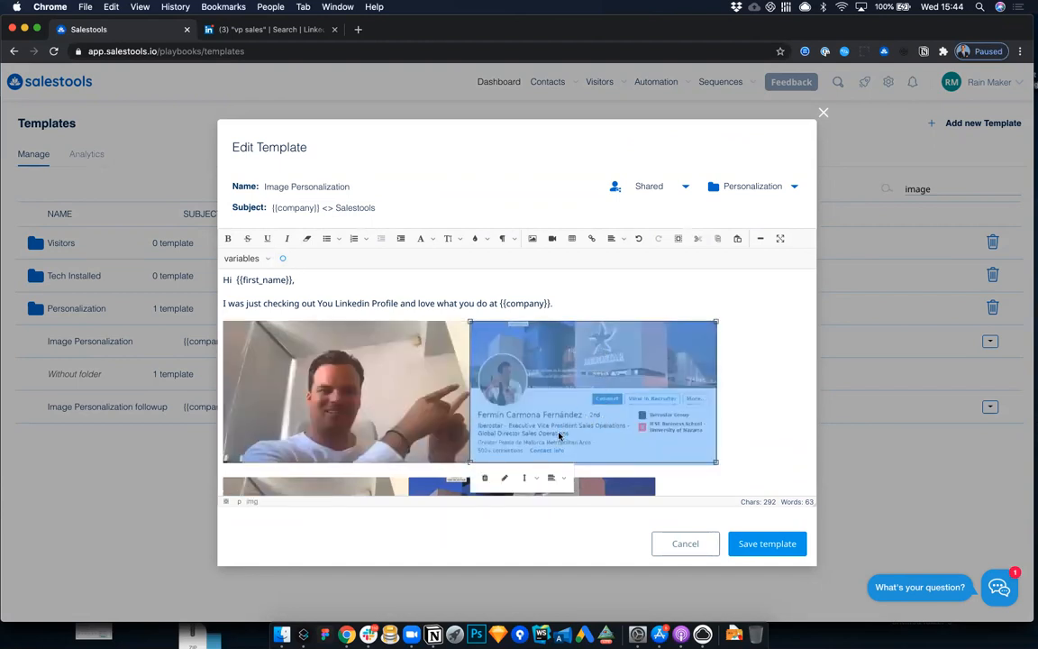
pyautogui.click(504, 478)
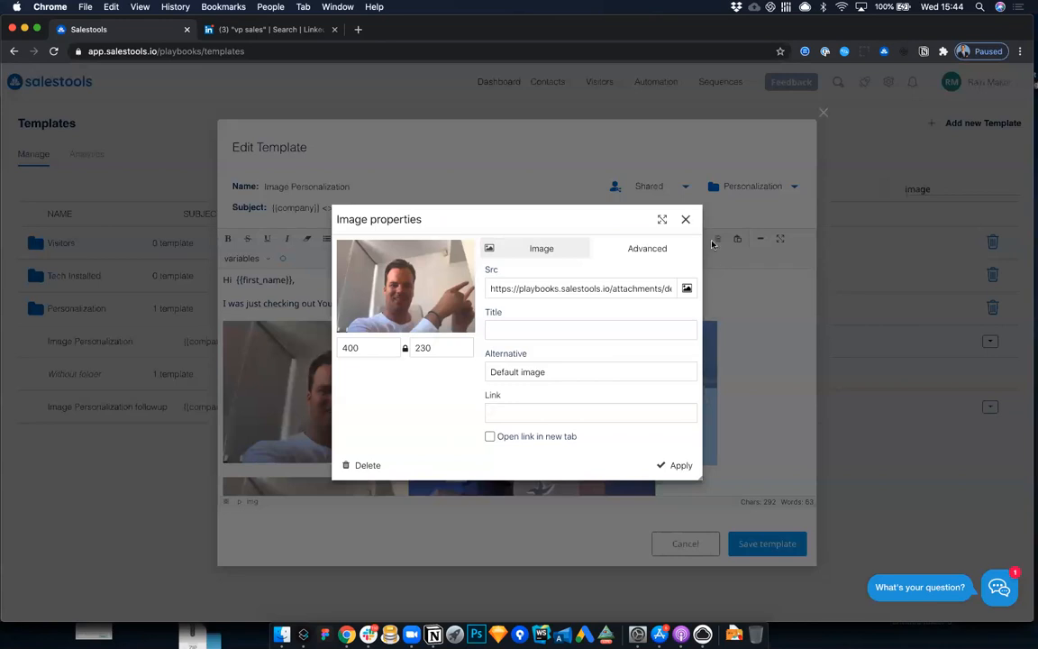
pyautogui.click(686, 219)
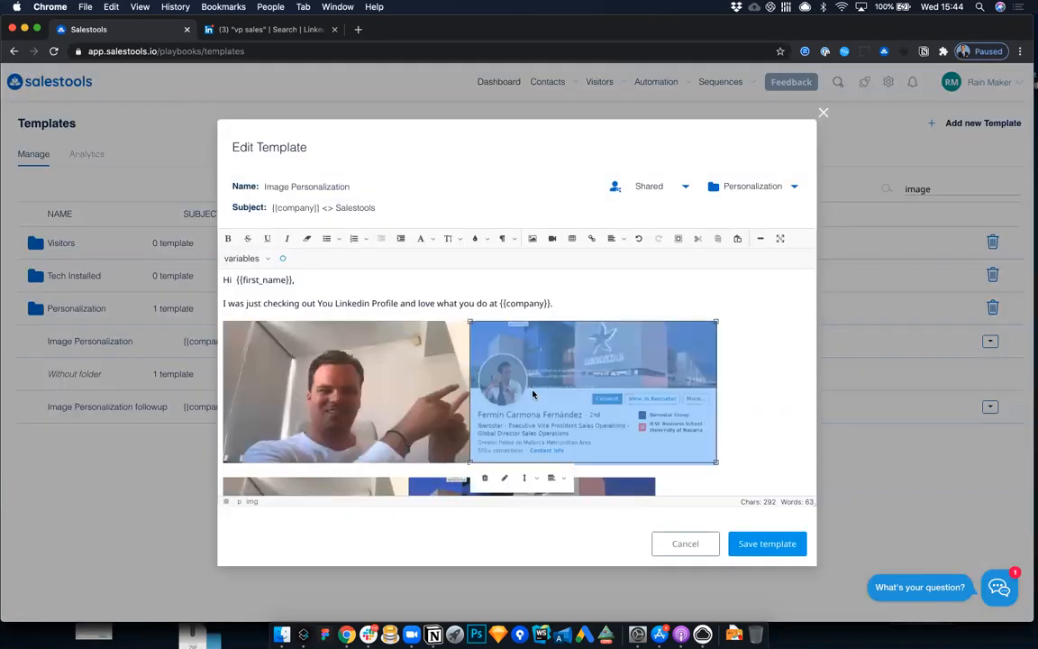
pyautogui.click(504, 478)
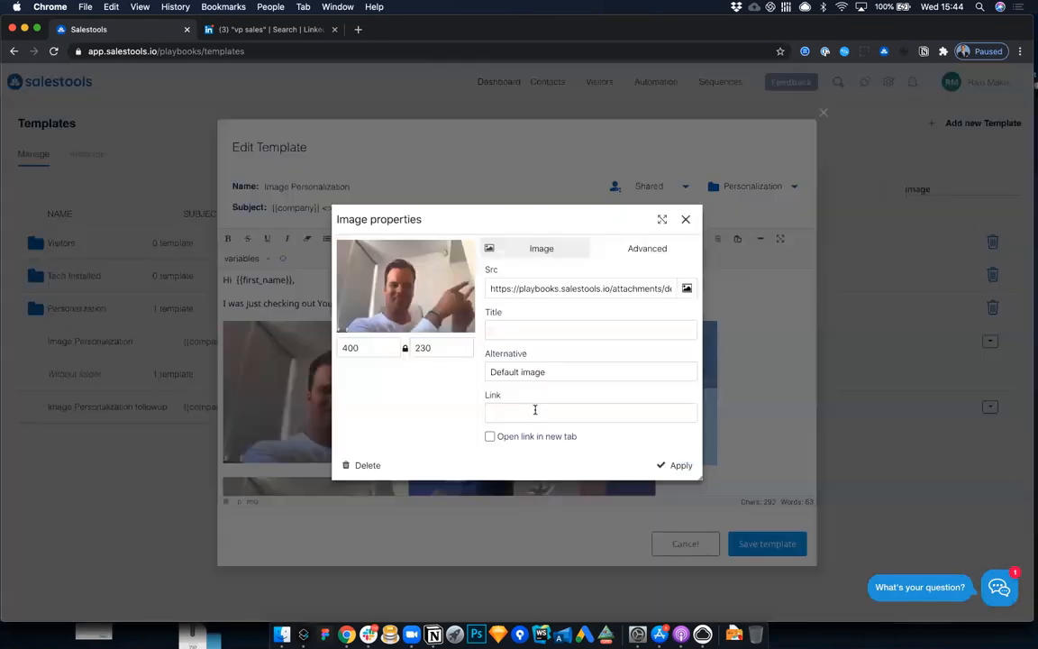
pyautogui.click(686, 219)
pyautogui.click(504, 479)
pyautogui.click(686, 219)
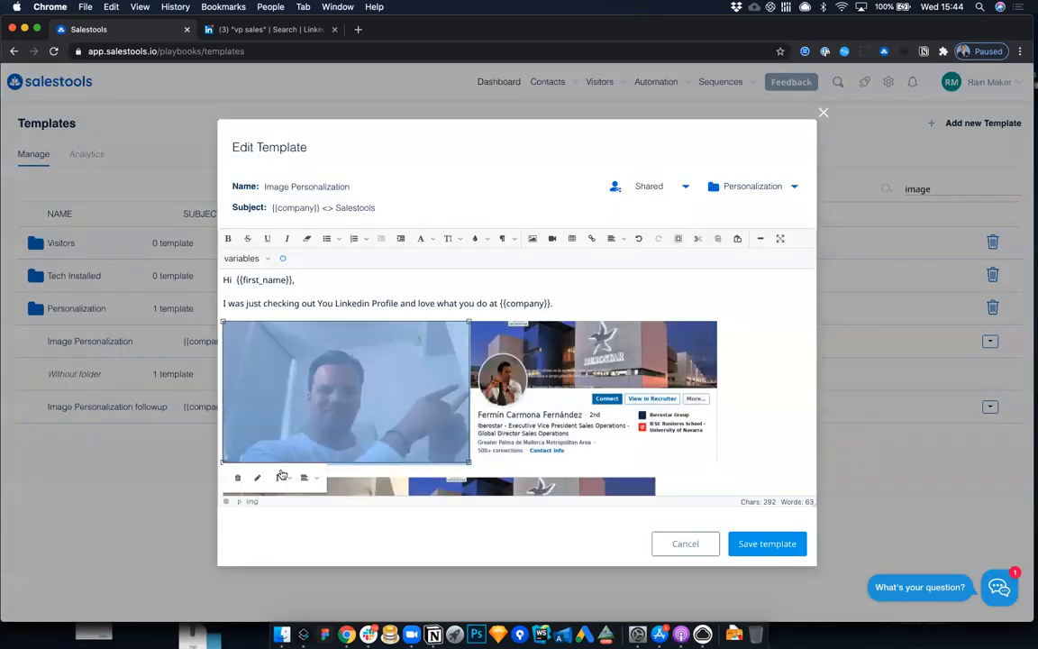
pyautogui.click(257, 478)
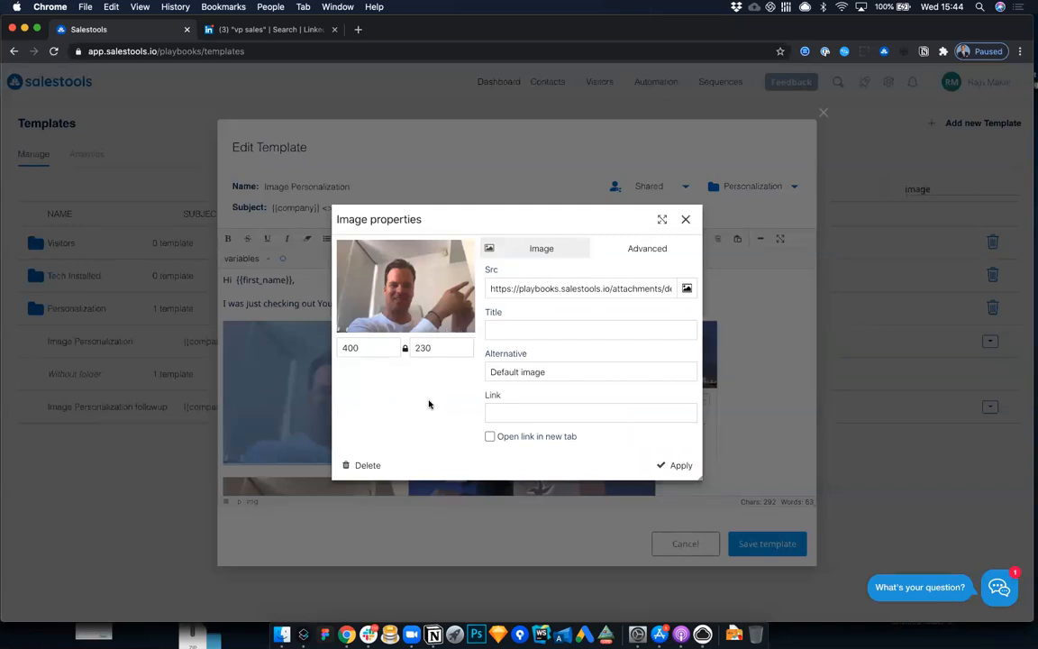
pyautogui.click(691, 285)
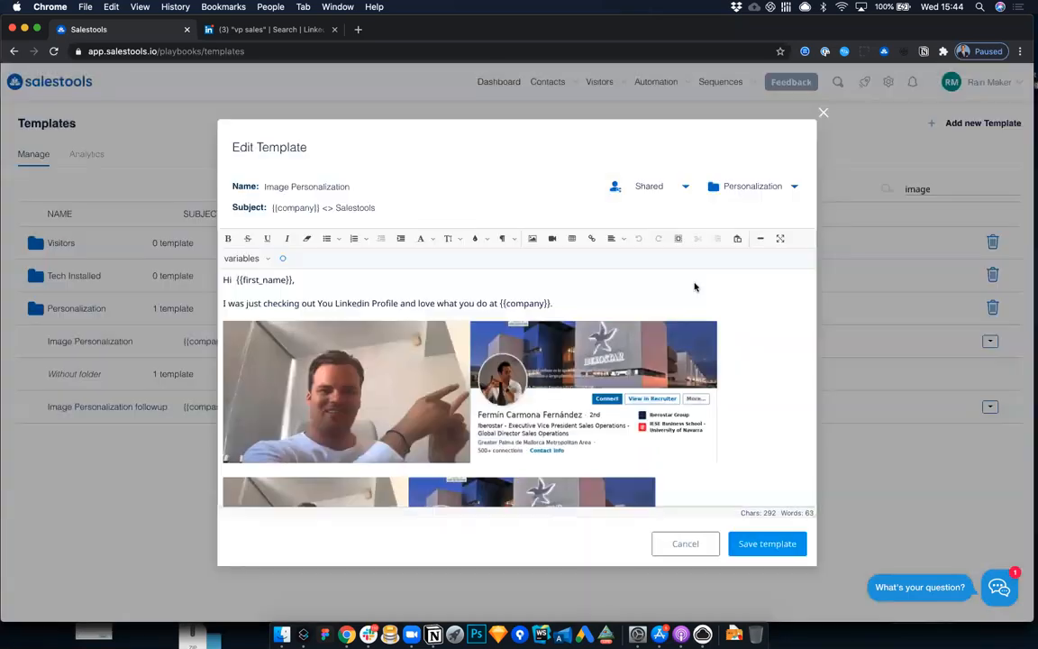
# Step: Try deleting one half of the newly inserted personalized image and undo the deletion
pyautogui.click(609, 368)
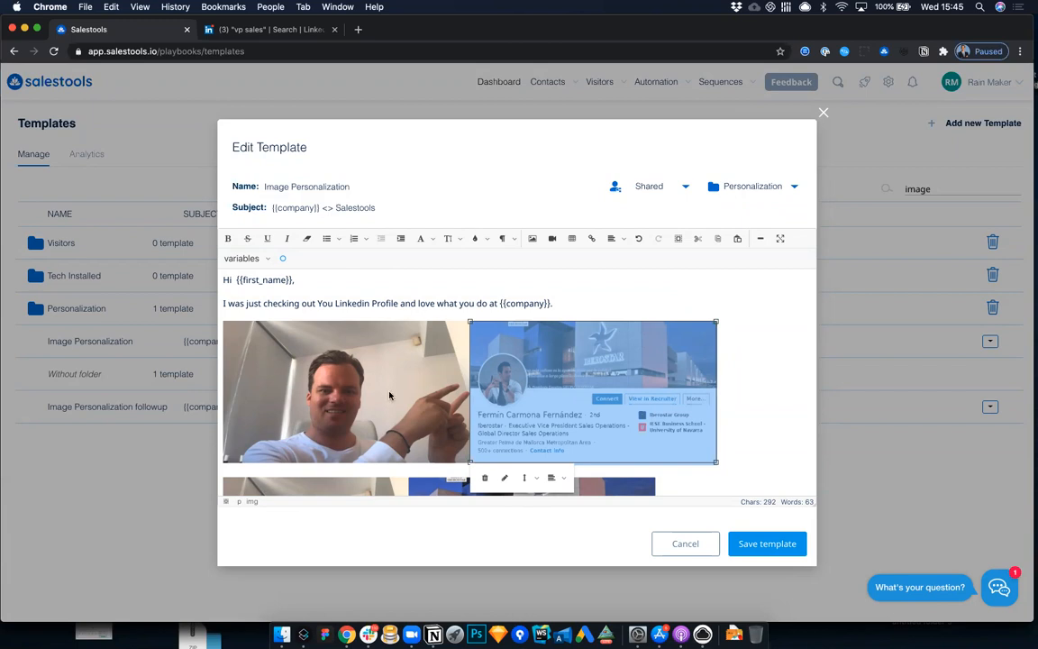
pyautogui.click(368, 372)
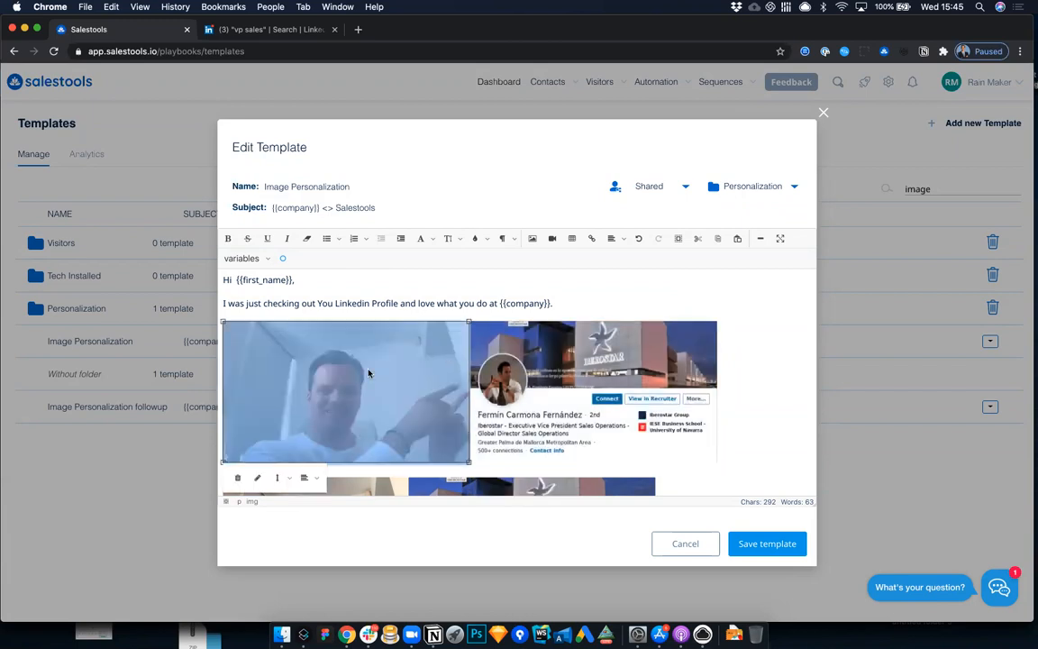
pyautogui.click(237, 477)
pyautogui.click(239, 460)
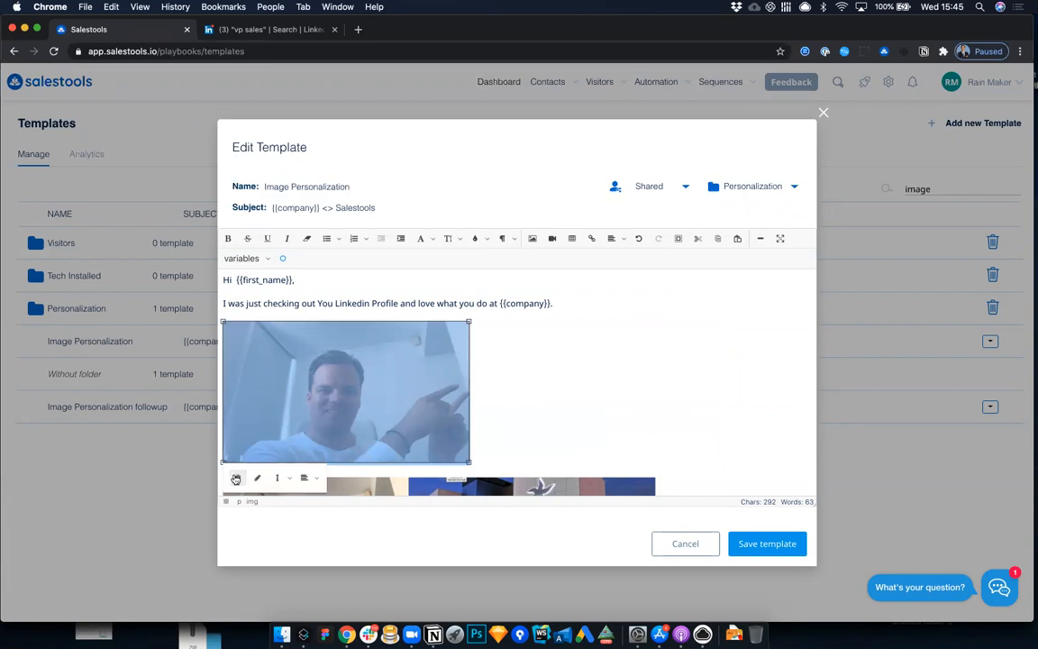
pyautogui.click(507, 345)
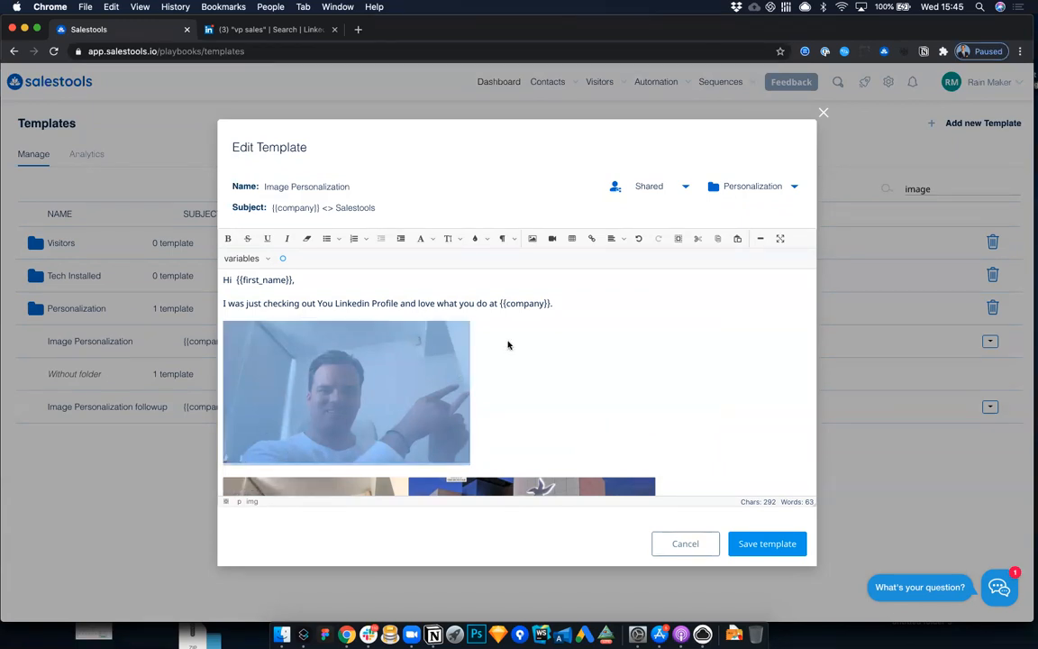
pyautogui.press('super+z')
# Step: Delete the newly inserted default photo and select the profile screenshot beside it
pyautogui.click(398, 397)
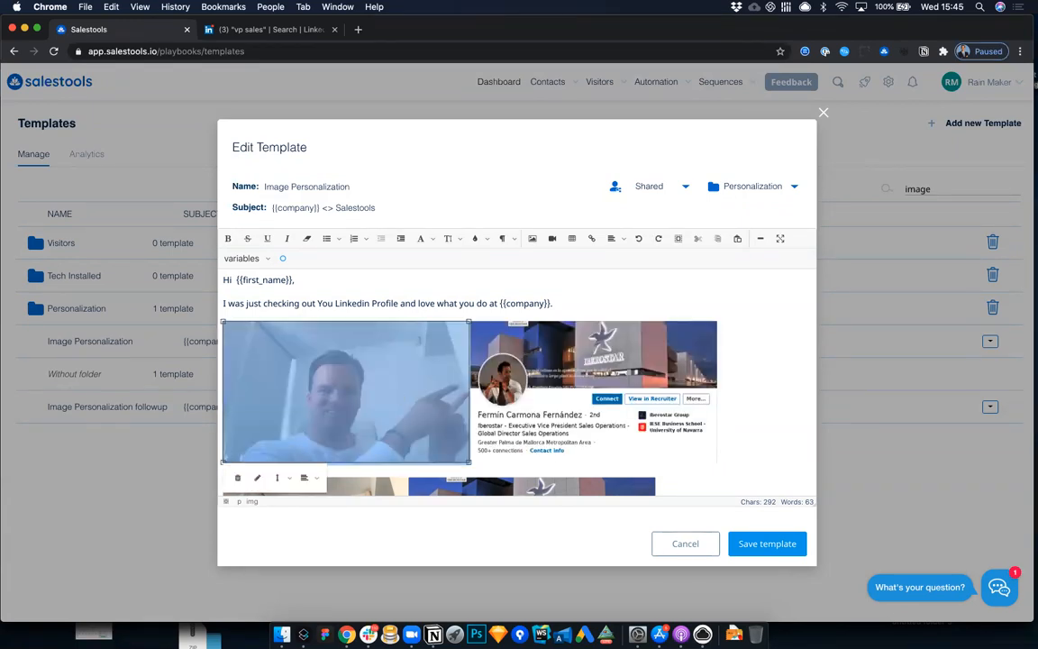
pyautogui.press('BackSpace')
pyautogui.click(414, 365)
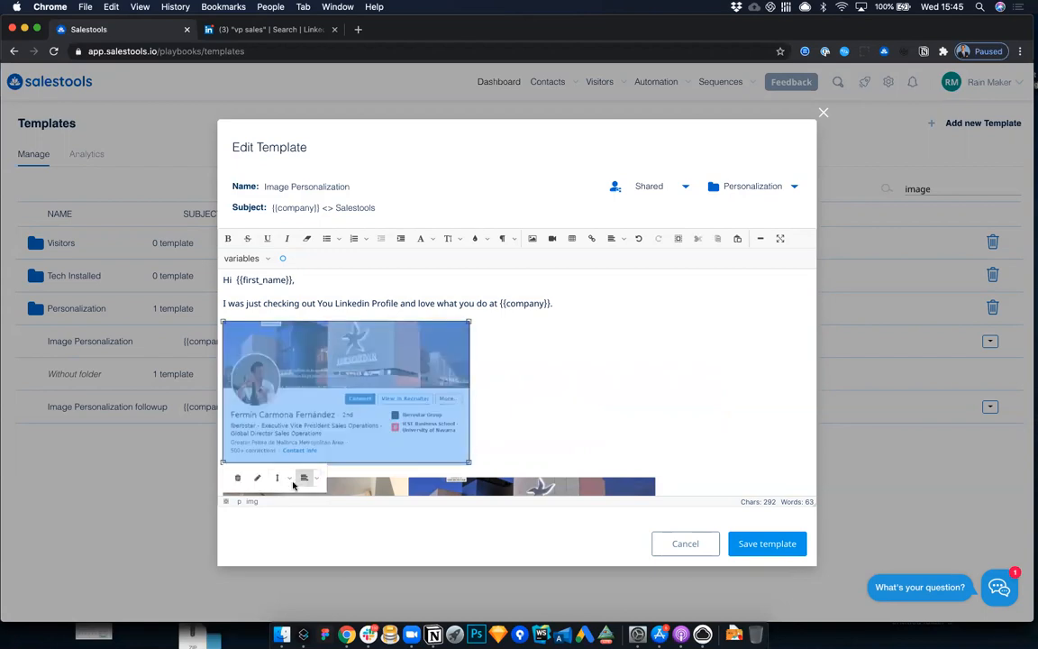
# Step: View the profile screenshot's image properties and discard the edits to the Image Personalization template
pyautogui.click(257, 477)
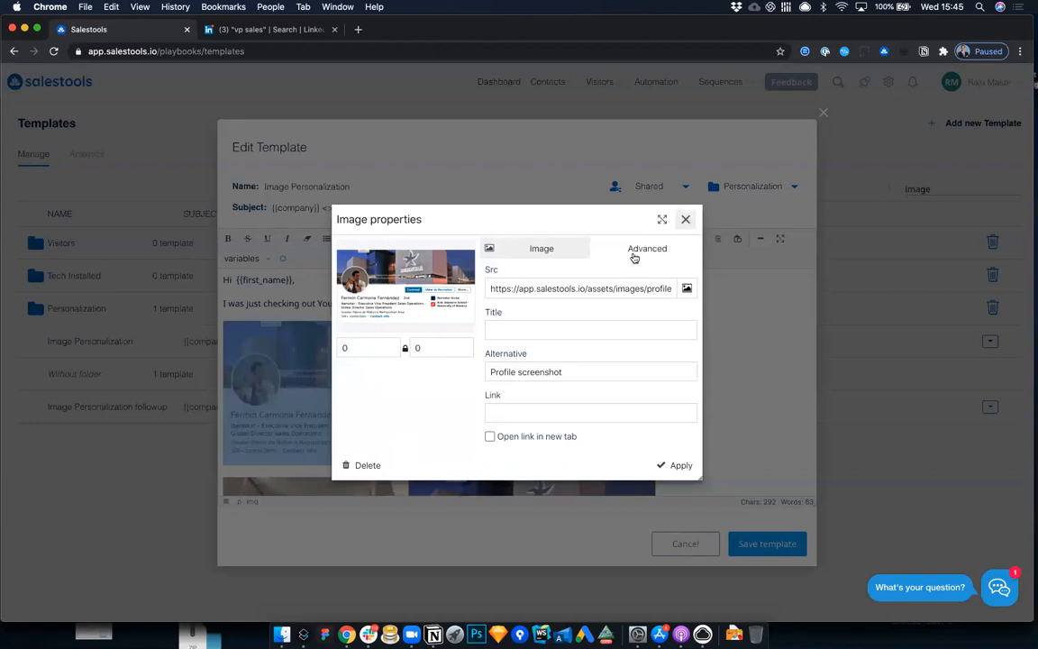
pyautogui.press('Escape')
pyautogui.scroll(-3, 514, 390)
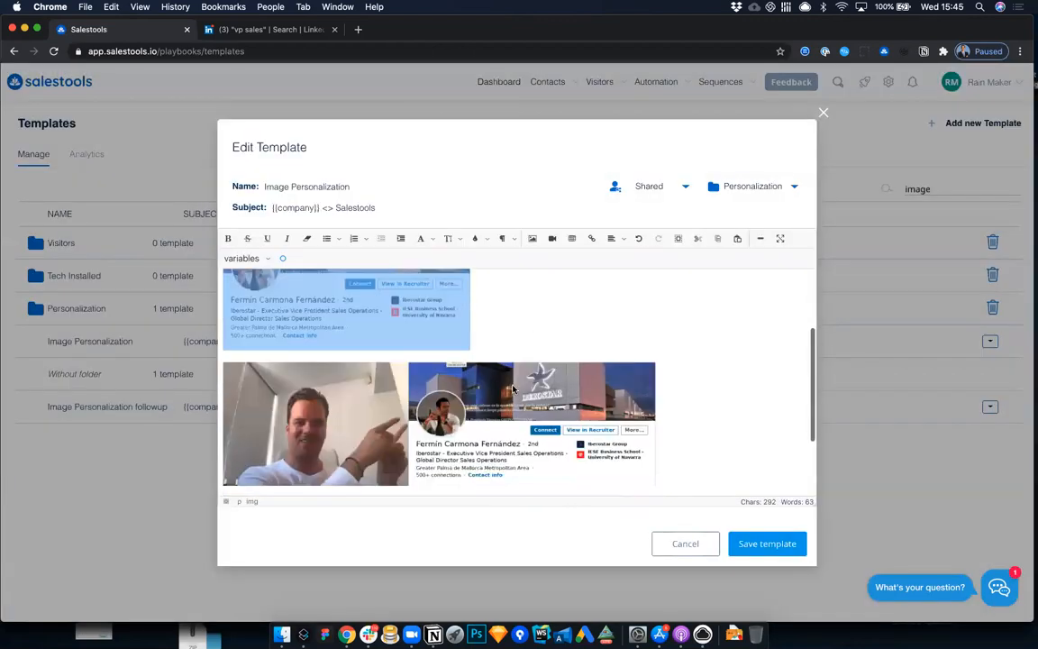
pyautogui.click(686, 547)
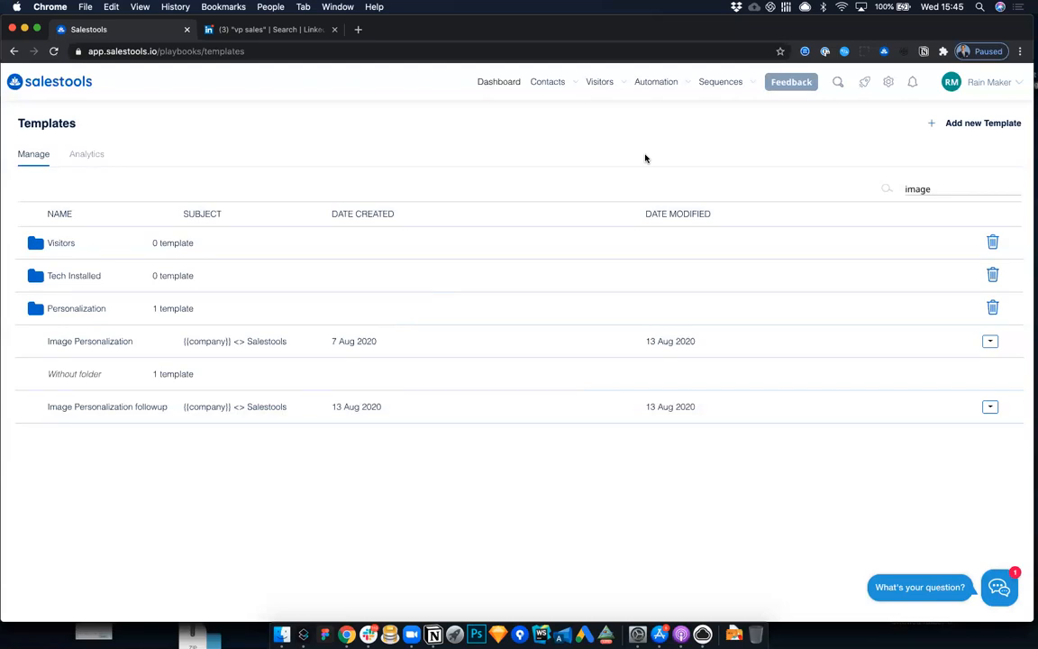
# Step: Open the August 19th 2020, 3:14 pm flow from the user's own automations and compare it with the LinkedIn people search
pyautogui.moveTo(660, 84)
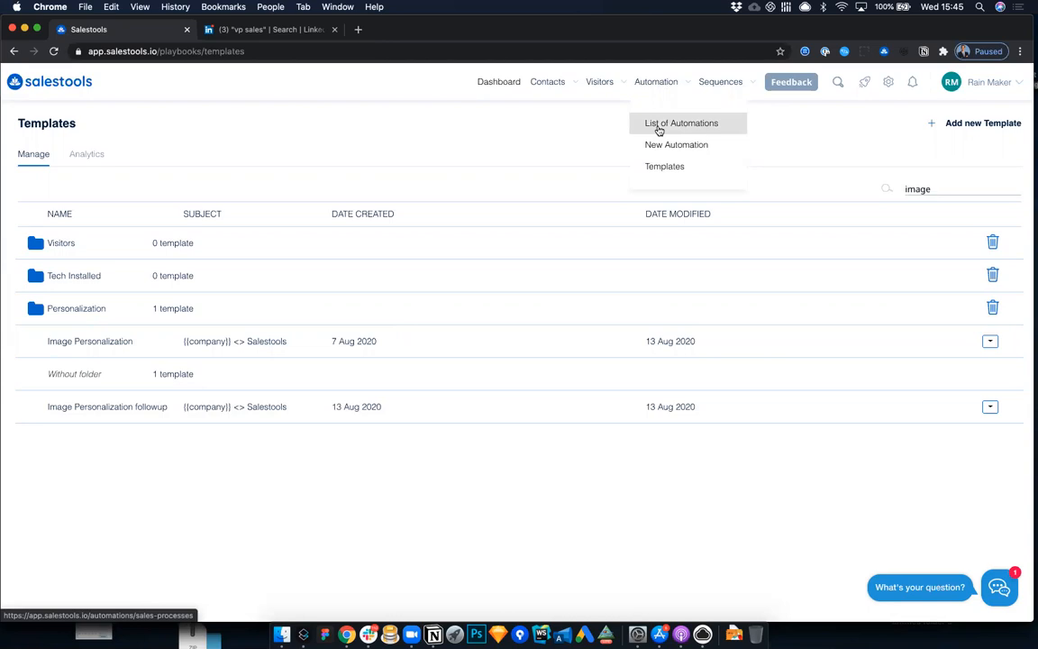
pyautogui.click(658, 126)
pyautogui.scroll(-2, 113, 419)
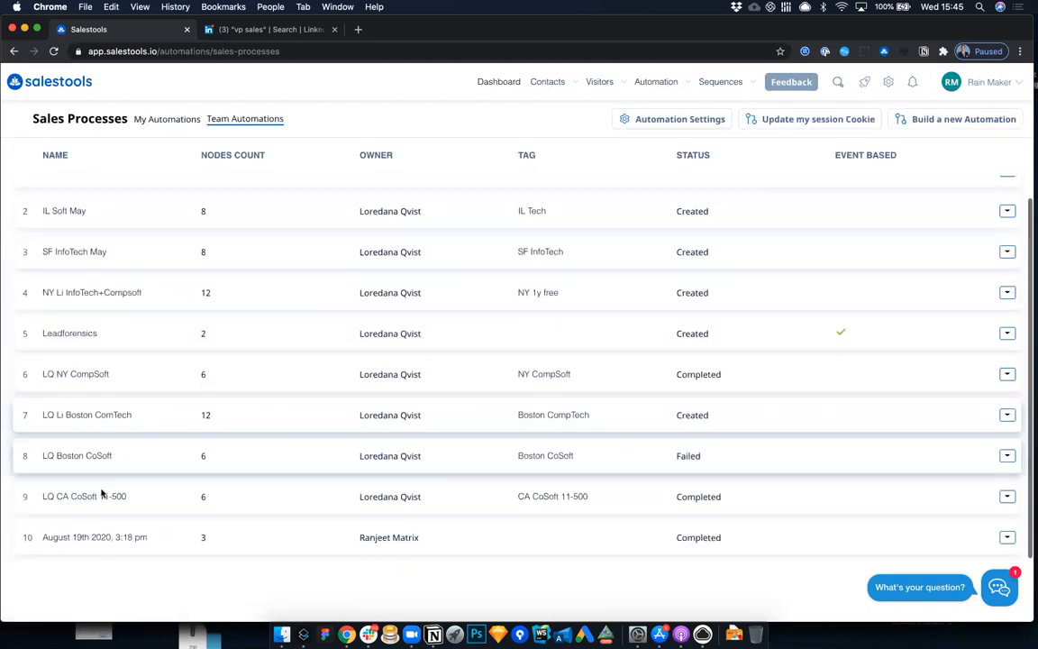
pyautogui.click(93, 538)
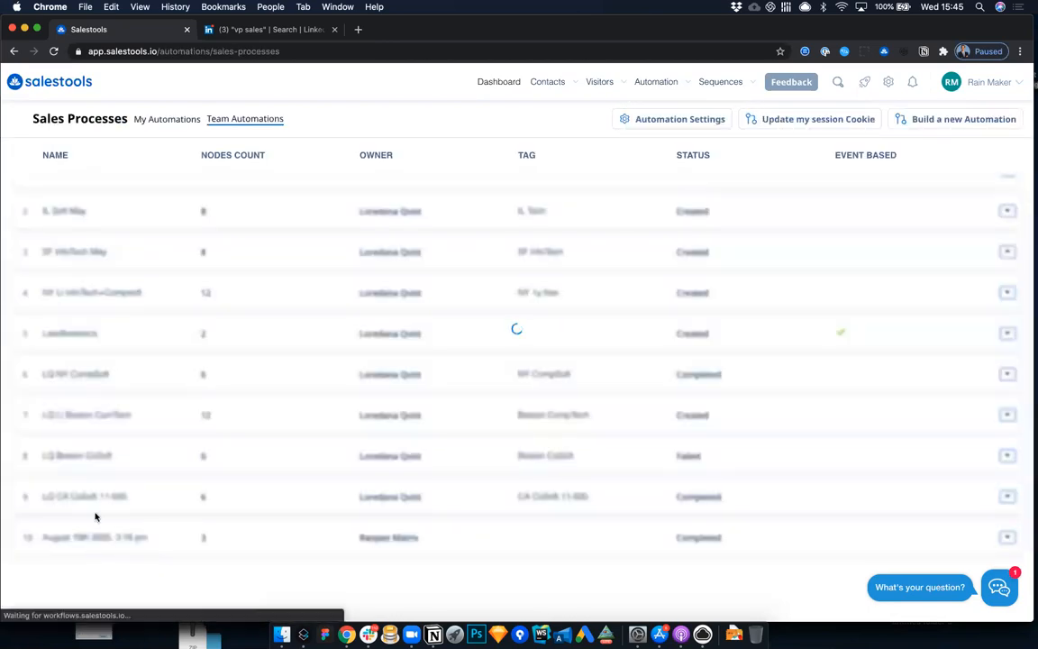
pyautogui.click(326, 115)
pyautogui.scroll(-3, 157, 341)
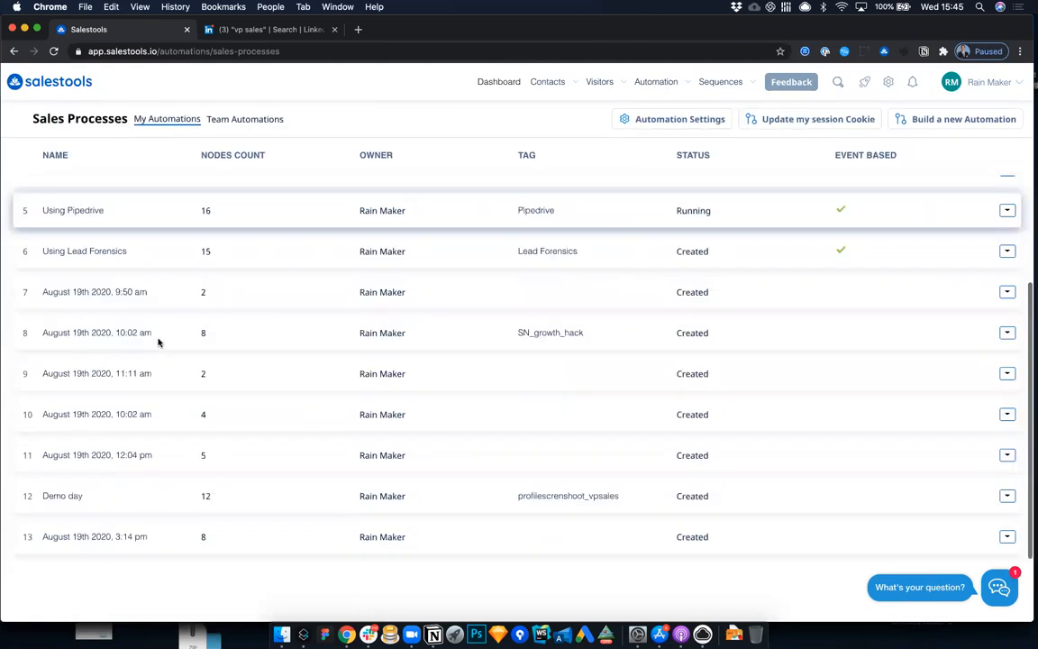
pyautogui.click(115, 537)
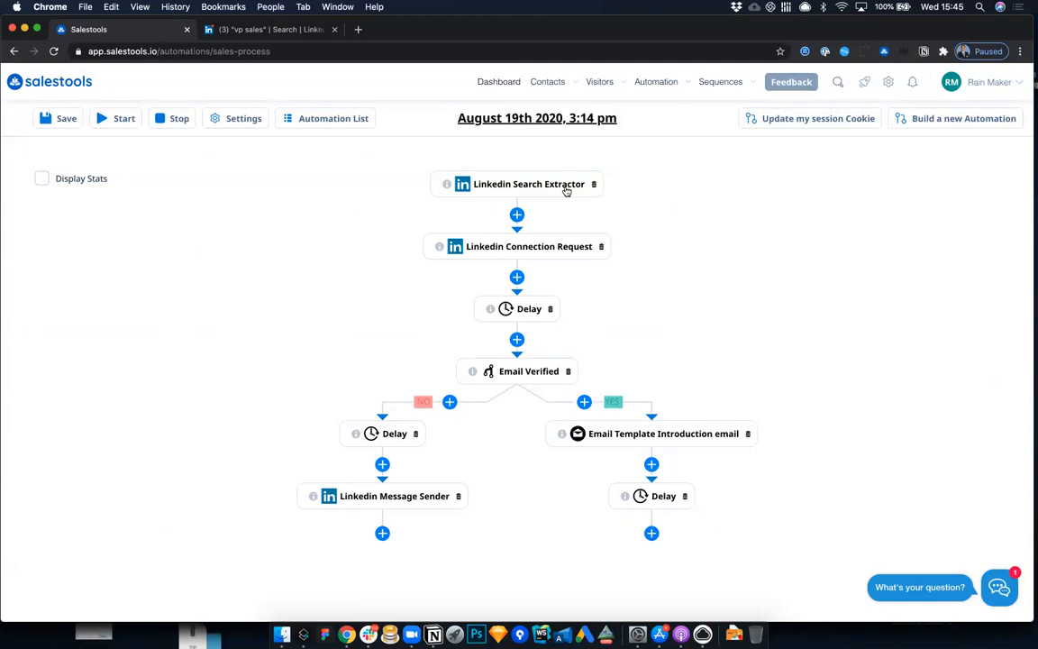
pyautogui.hotkey('ctrl', 'Tab')
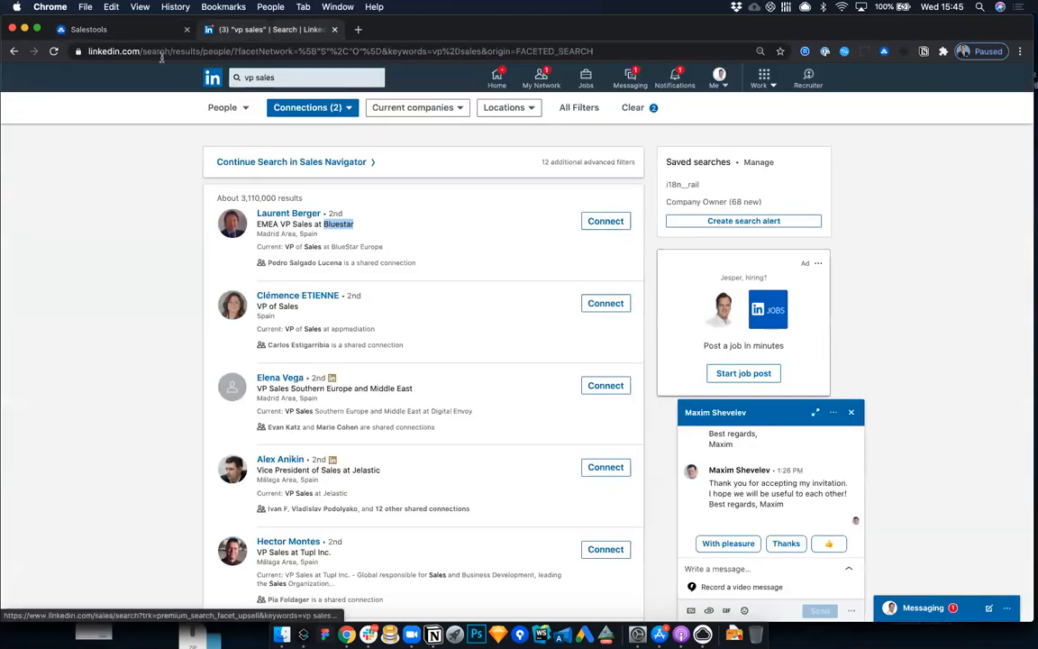
pyautogui.hotkey('ctrl', 'shift', 'Tab')
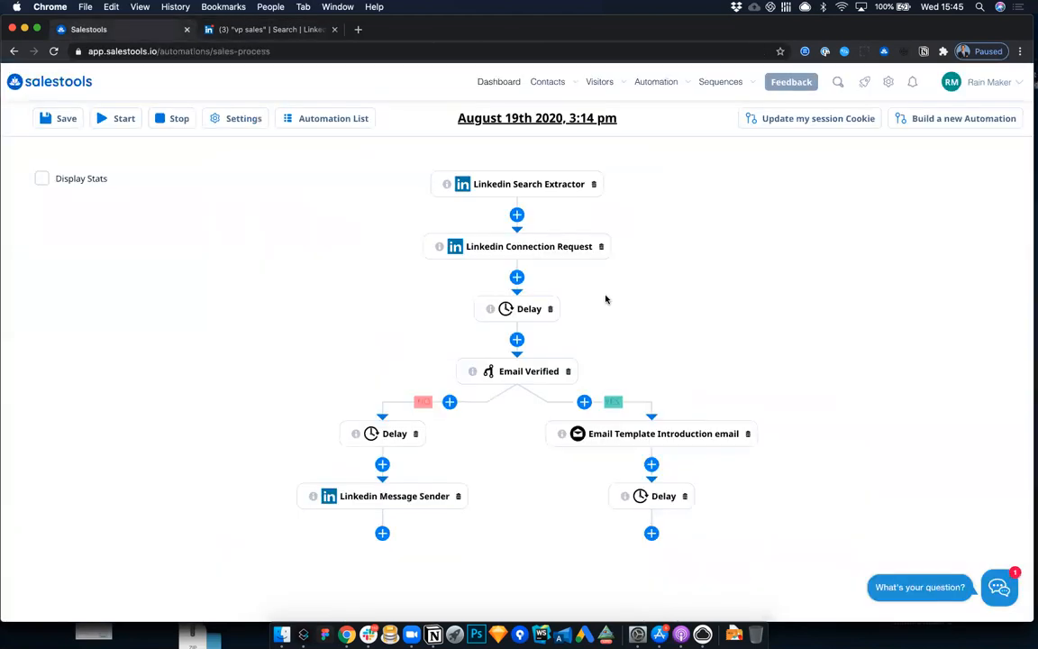
# Step: Open the Demo day automation and check the settings of its Linkedin Sales Navigator Search Extractor node
pyautogui.click(317, 119)
pyautogui.click(75, 498)
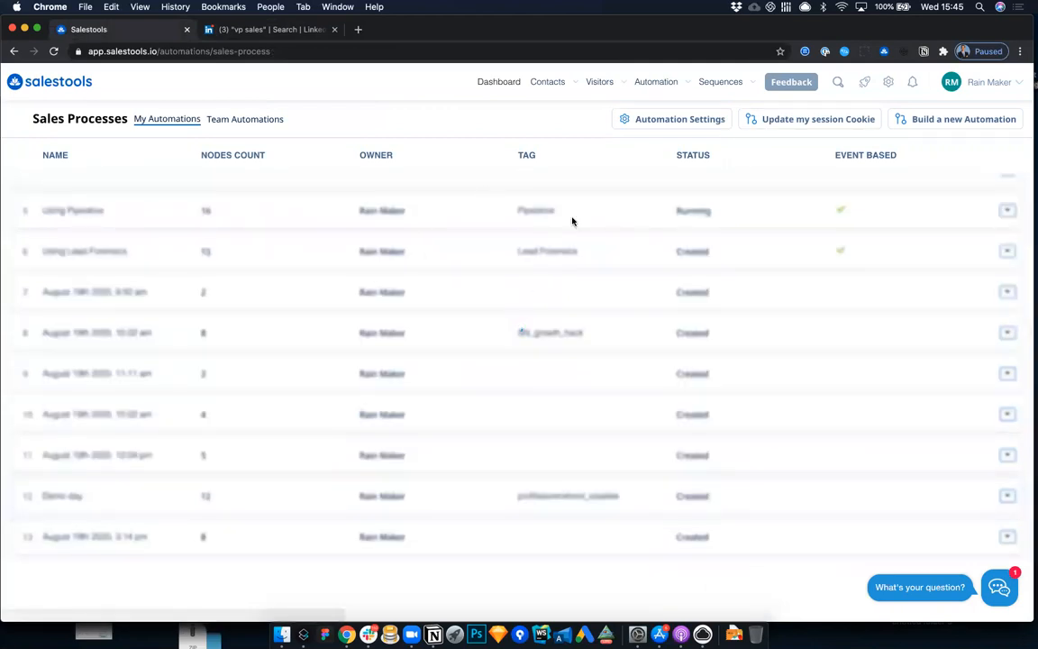
pyautogui.click(548, 181)
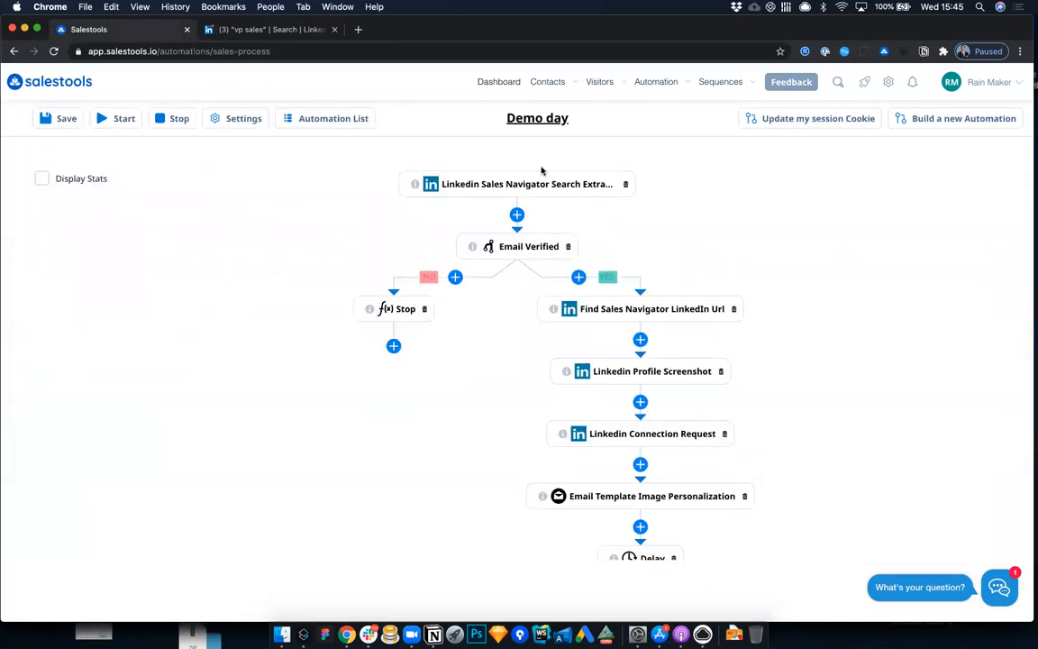
pyautogui.click(741, 164)
# Step: Inspect the Find Sales Navigator LinkedIn Url and Linkedin Profile Screenshot nodes in the Demo day flow
pyautogui.click(649, 311)
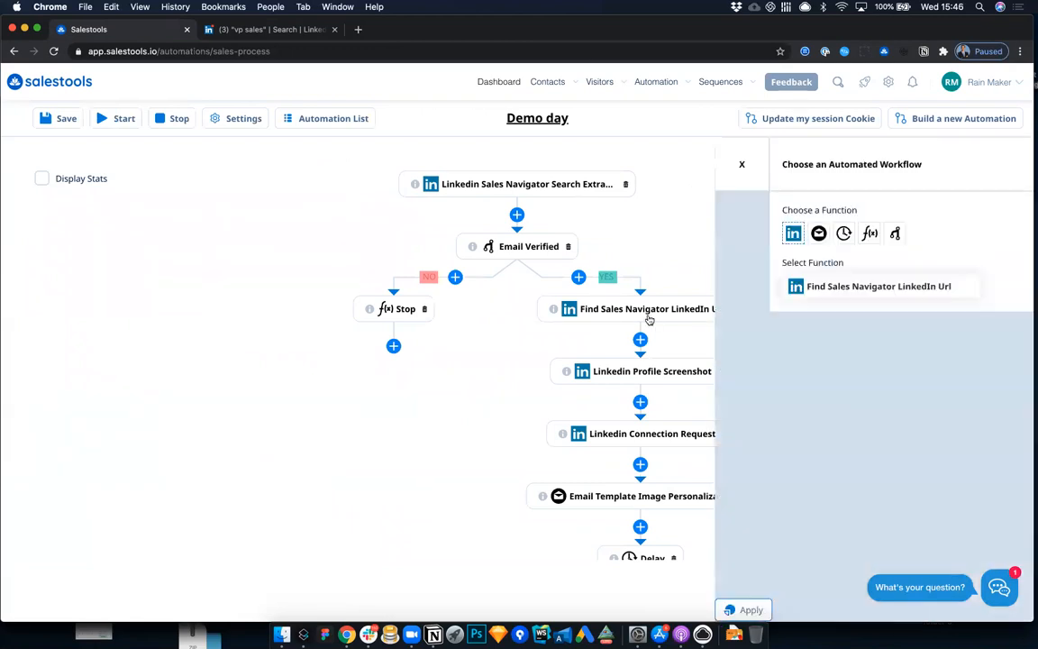
pyautogui.click(885, 289)
pyautogui.click(885, 290)
pyautogui.click(742, 164)
pyautogui.click(666, 377)
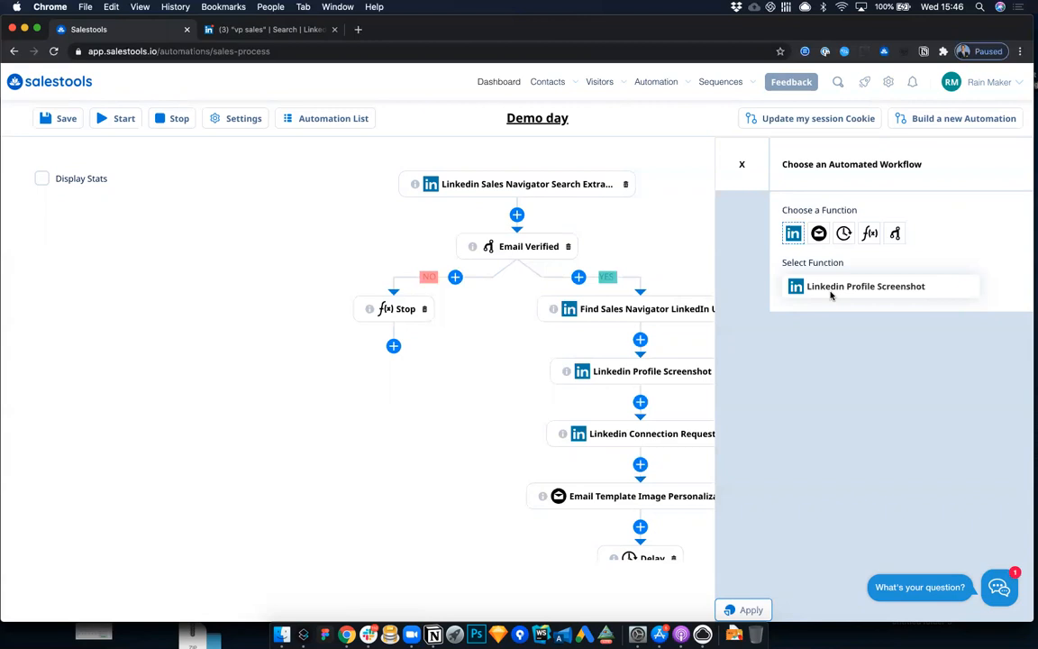
pyautogui.click(667, 150)
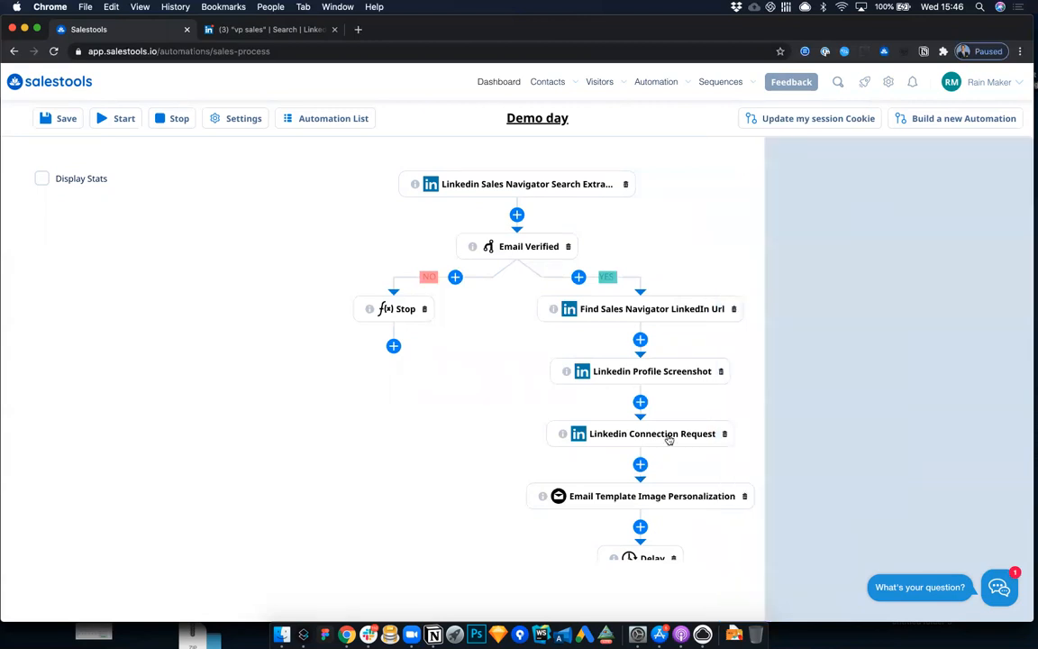
# Step: Delete the Linkedin Connection Request node from the Demo day flow and review the rest of its YES branch
pyautogui.scroll(-2, 668, 439)
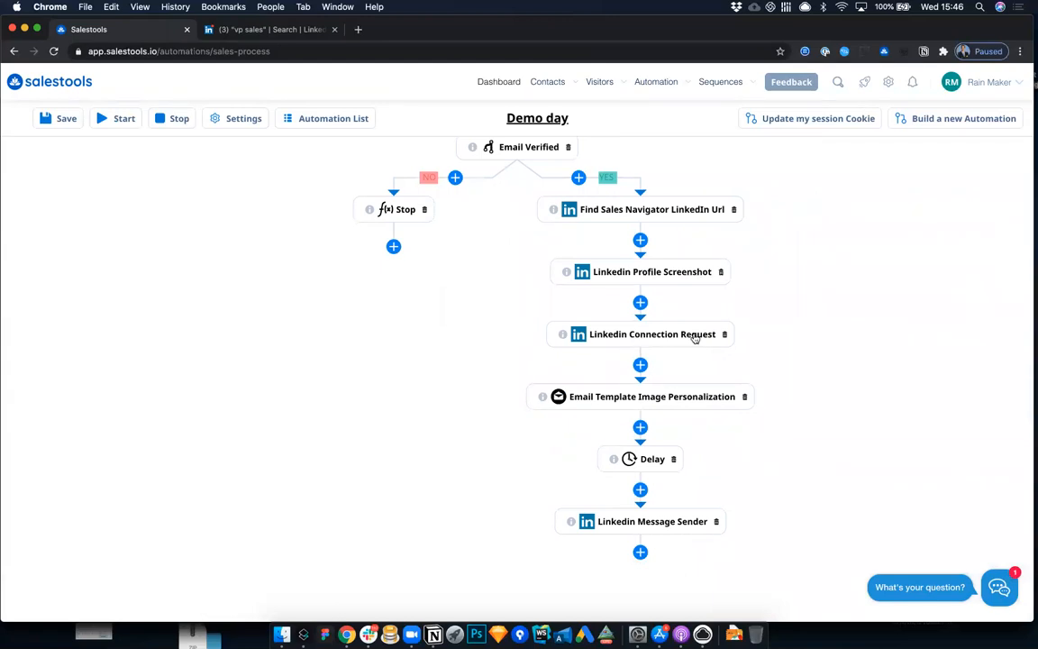
pyautogui.click(725, 334)
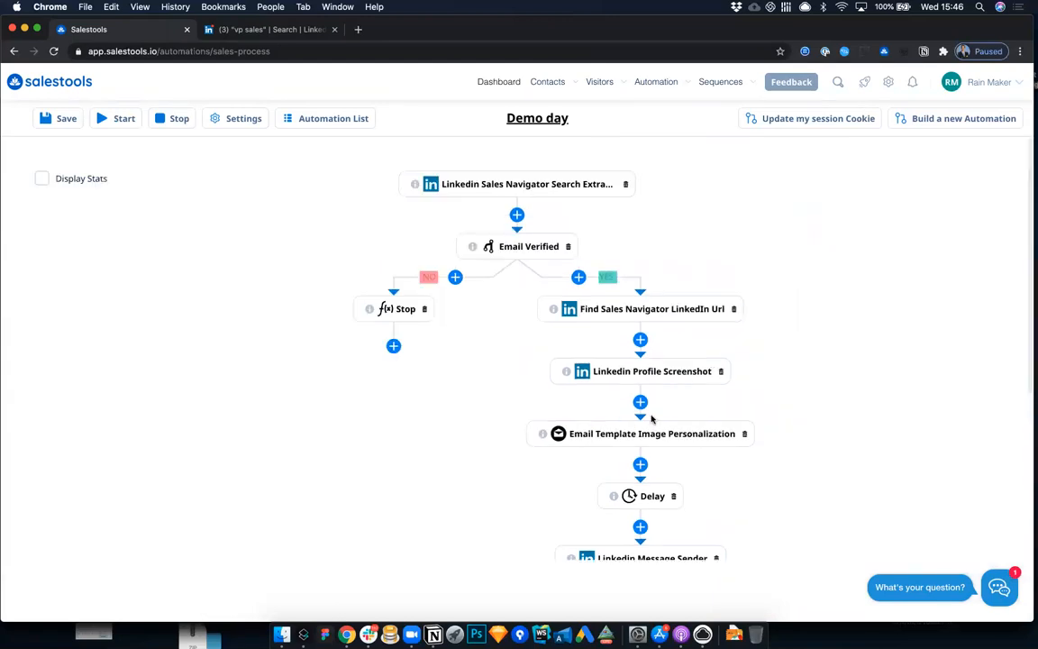
pyautogui.scroll(-2, 654, 360)
pyautogui.click(653, 350)
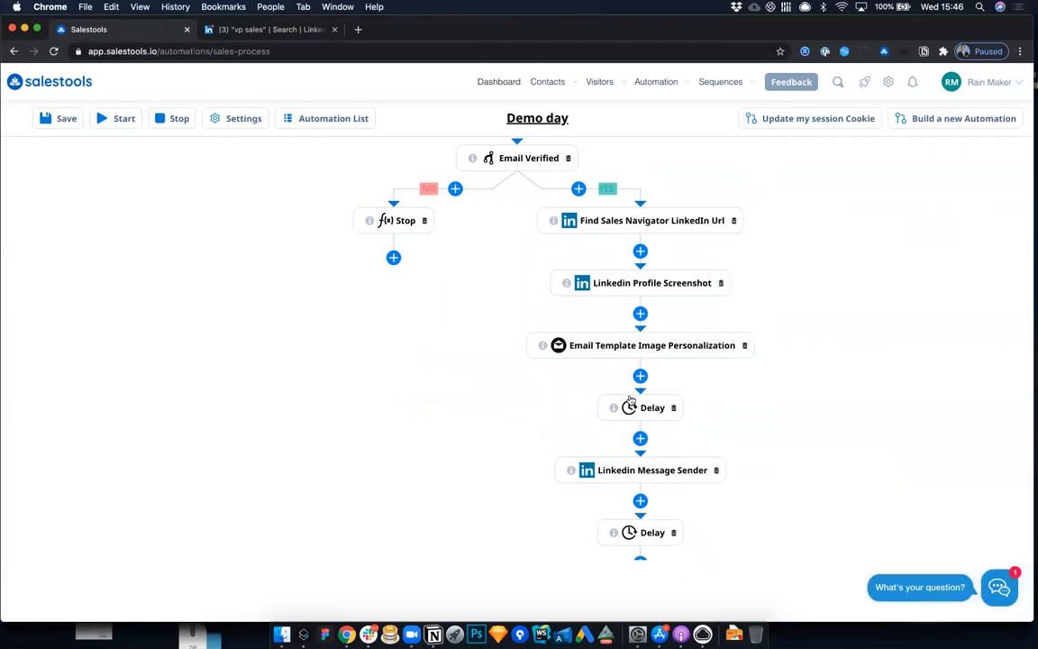
pyautogui.scroll(-4, 626, 388)
pyautogui.scroll(6, 622, 376)
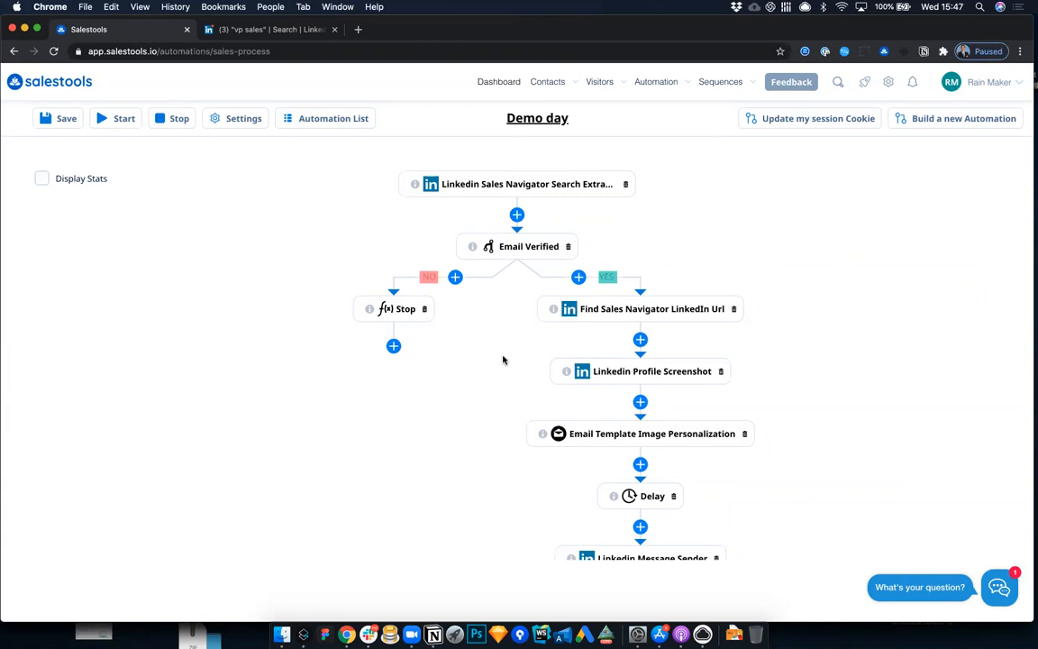
# Step: Switch to the LinkedIn "vp sales" people search, copy its URL and return to Salestools
pyautogui.click(298, 29)
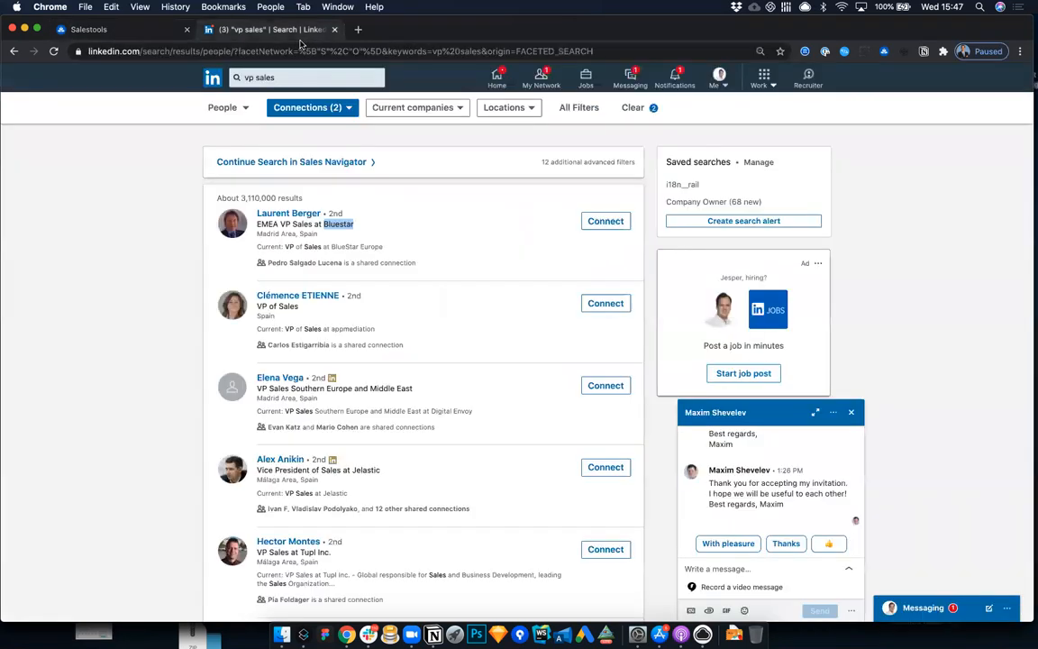
pyautogui.click(243, 109)
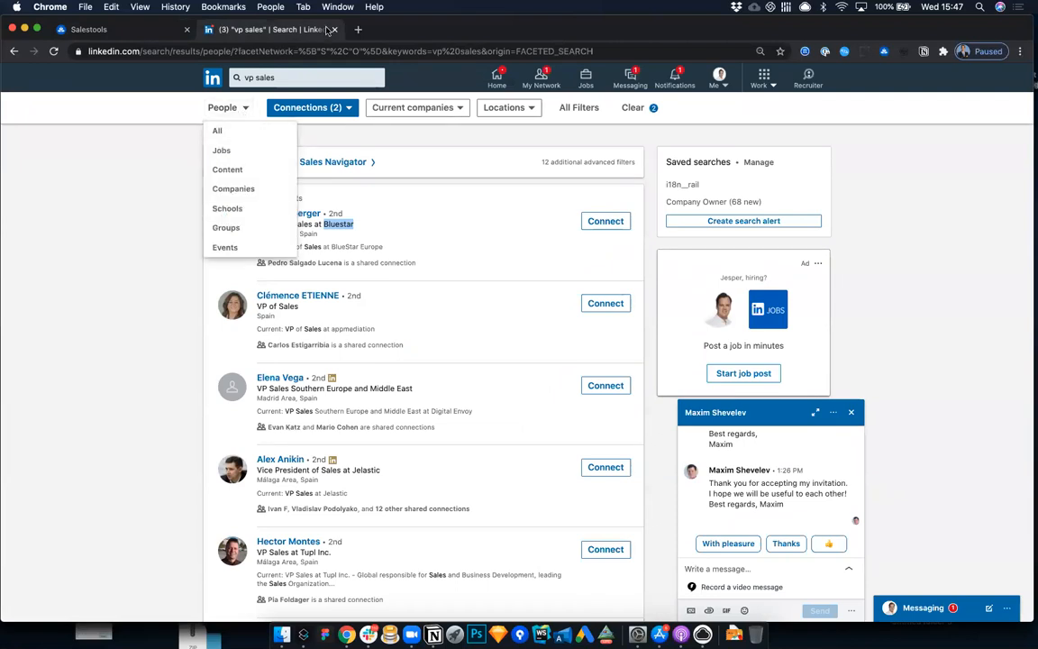
pyautogui.click(318, 51)
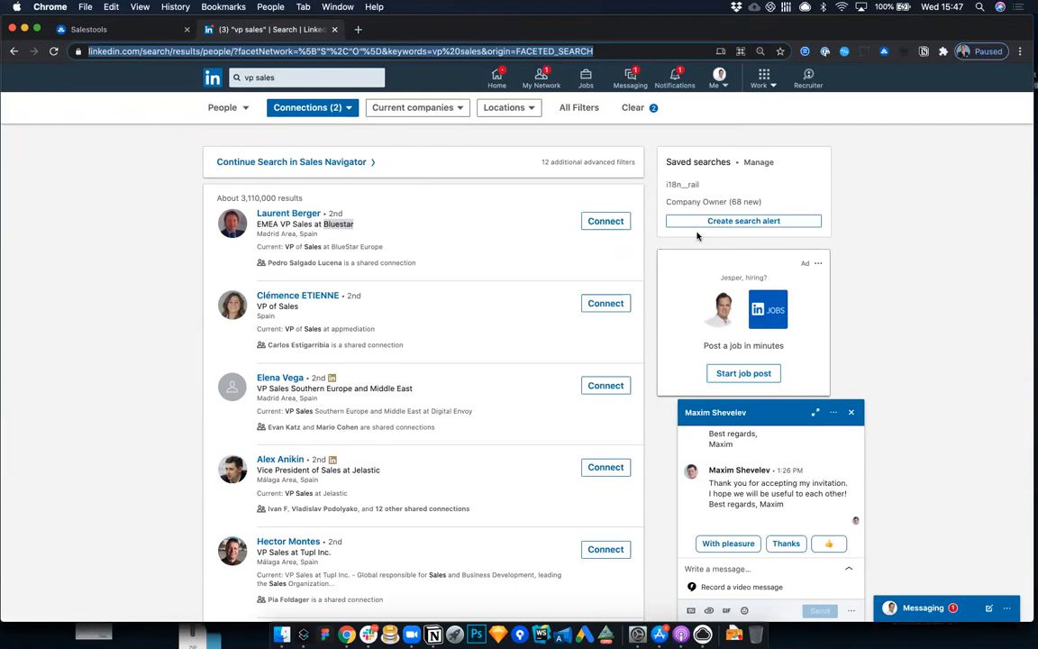
pyautogui.click(134, 28)
# Step: Create a Linkedin Search Extractor automation from the copied search link with 100 profiles and an action for prospect replies
pyautogui.click(330, 118)
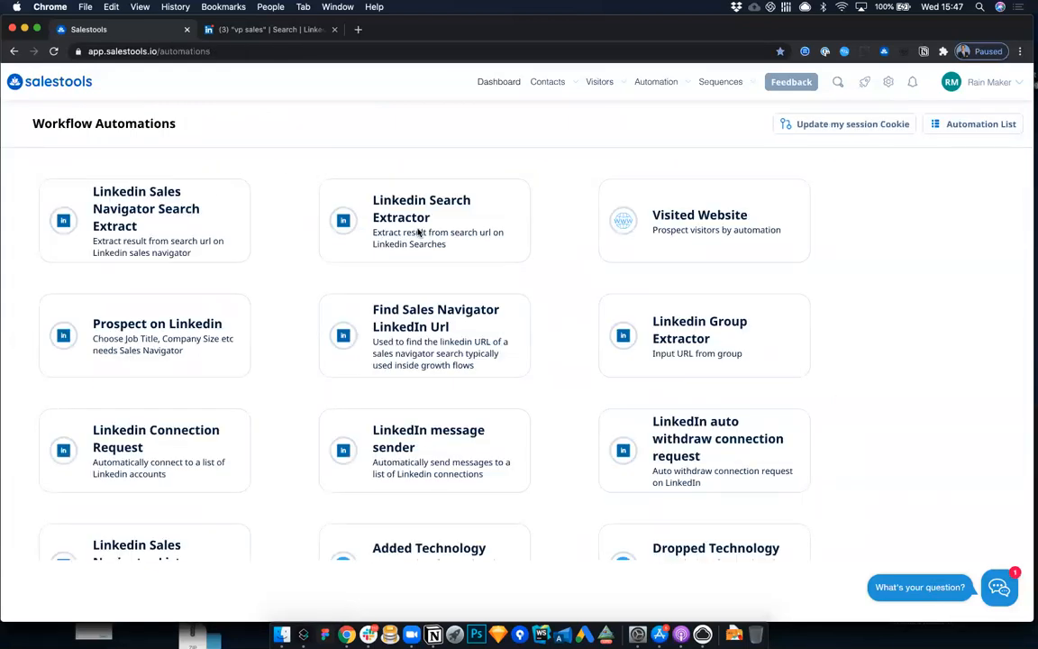
pyautogui.click(376, 211)
pyautogui.click(220, 283)
pyautogui.press('cmd+v')
pyautogui.click(401, 288)
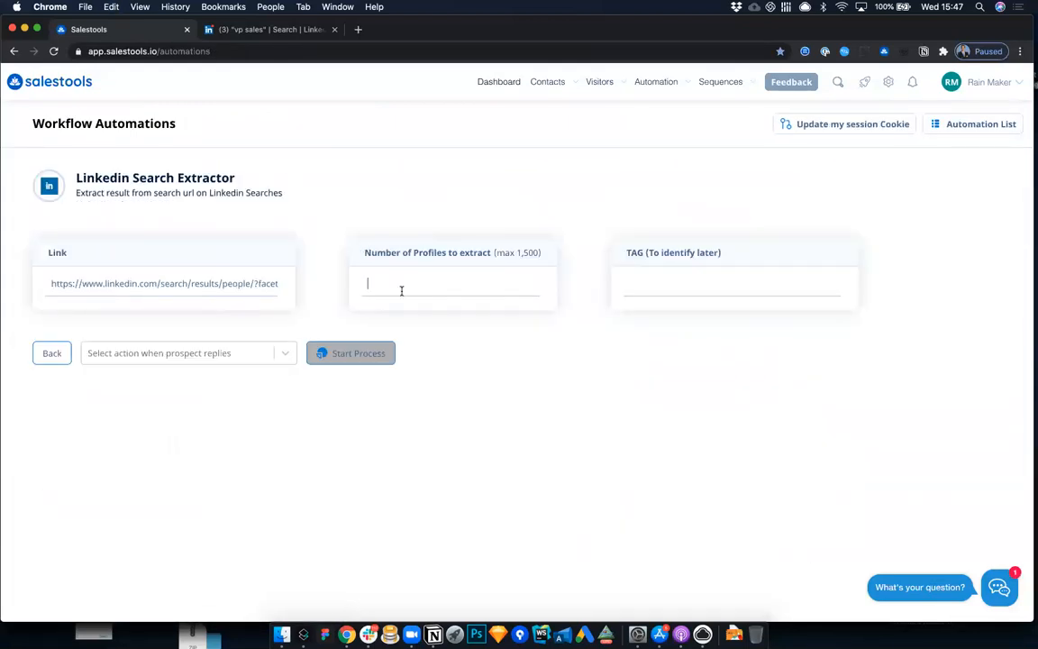
pyautogui.write('100')
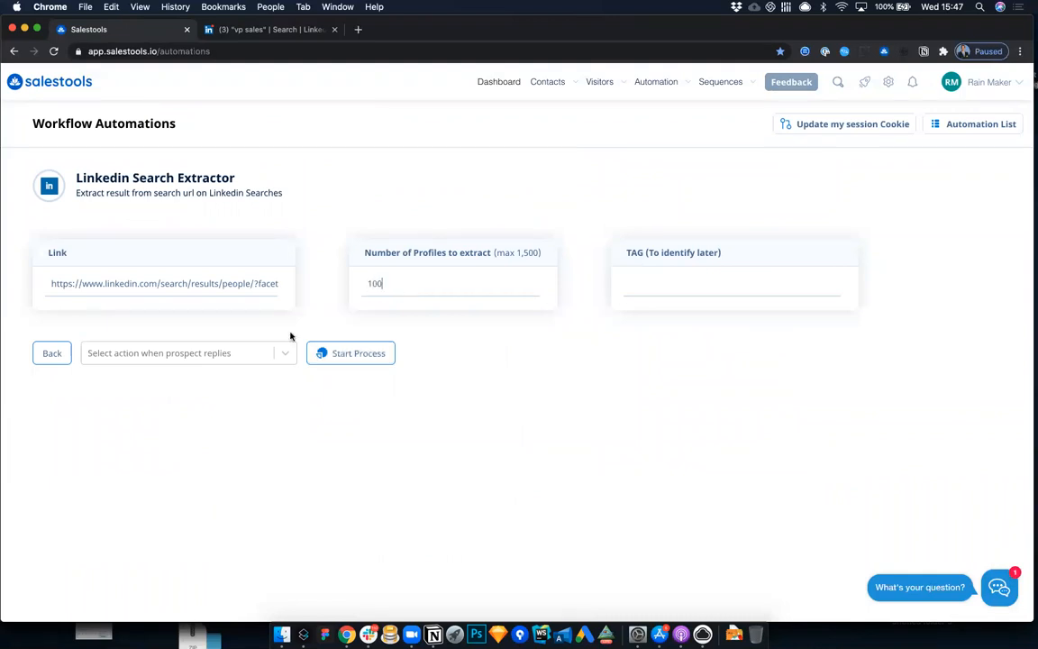
pyautogui.click(229, 353)
pyautogui.click(234, 426)
pyautogui.click(332, 353)
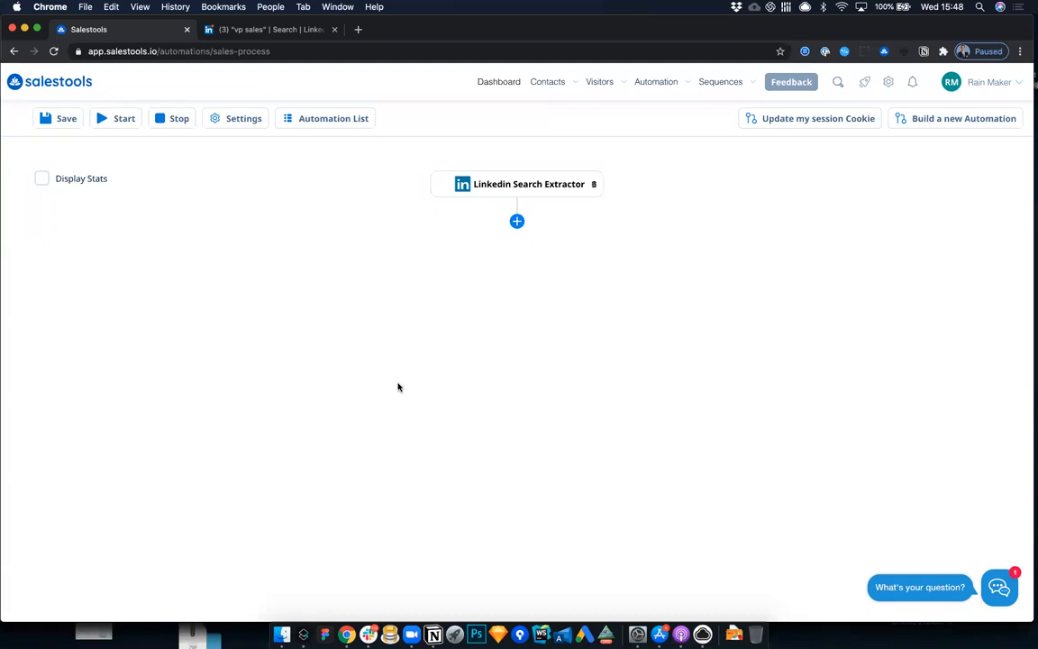
# Step: Search Google for "nei number marbella" in a new browser tab and look through the results
pyautogui.hotkey('ctrl', 't')
pyautogui.write('nei')
pyautogui.press('BackSpace')
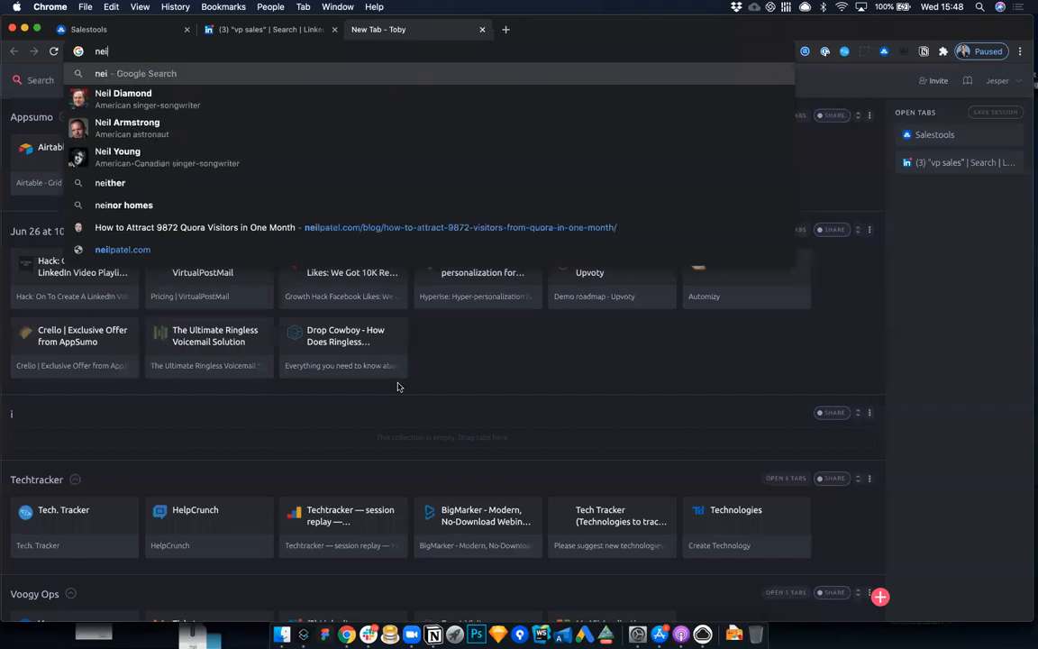
pyautogui.write('numb')
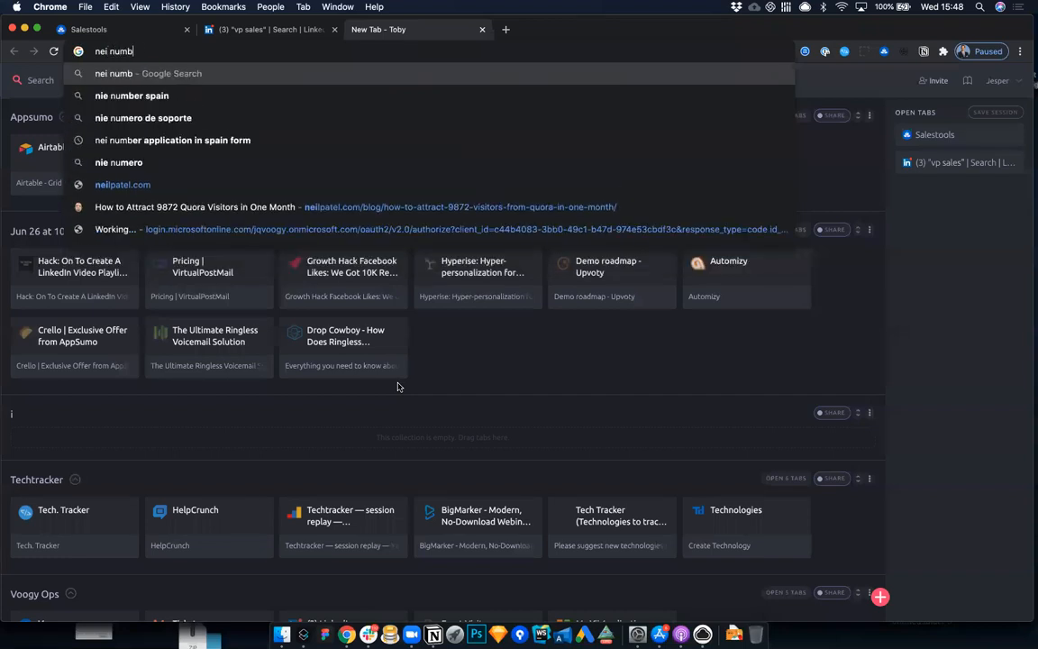
pyautogui.write('er marbella')
pyautogui.press('Return')
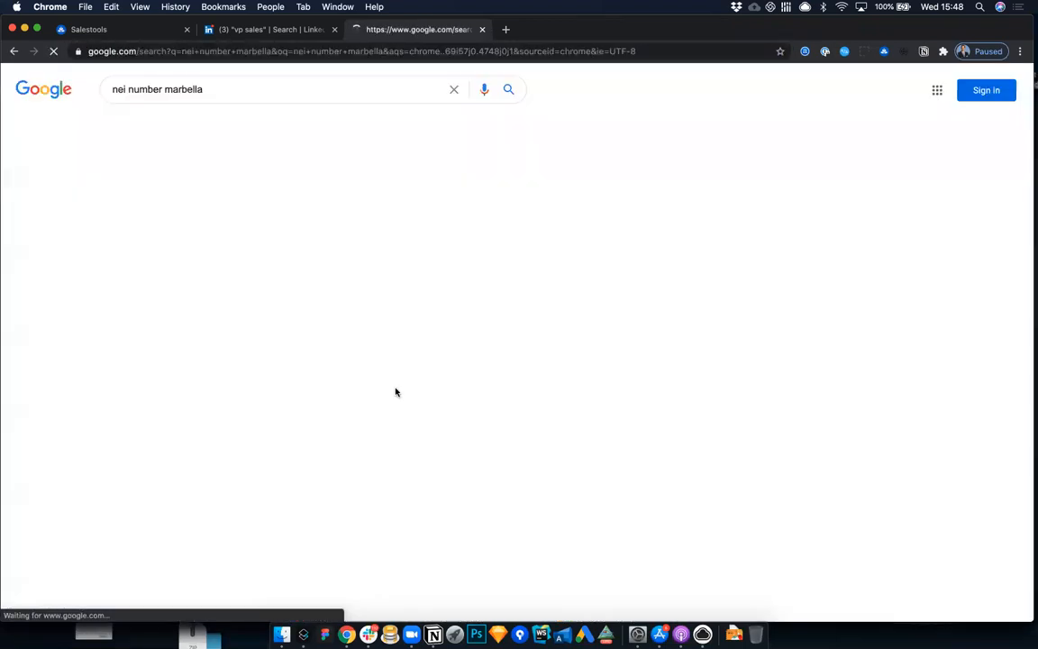
pyautogui.scroll(-2, 376, 272)
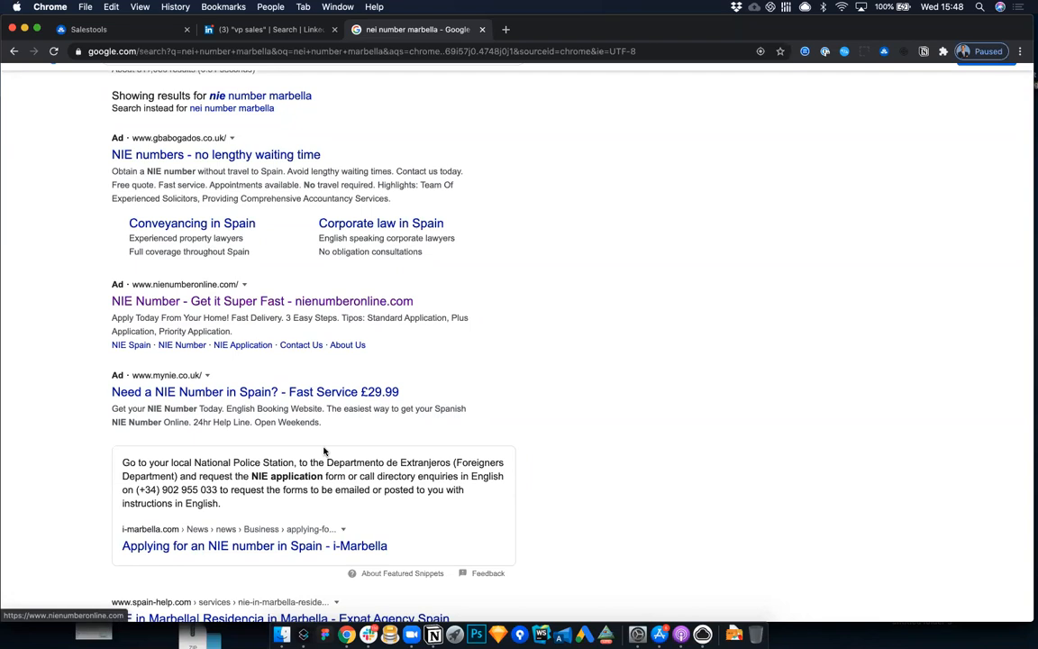
pyautogui.scroll(-2, 344, 363)
pyautogui.scroll(3, 342, 364)
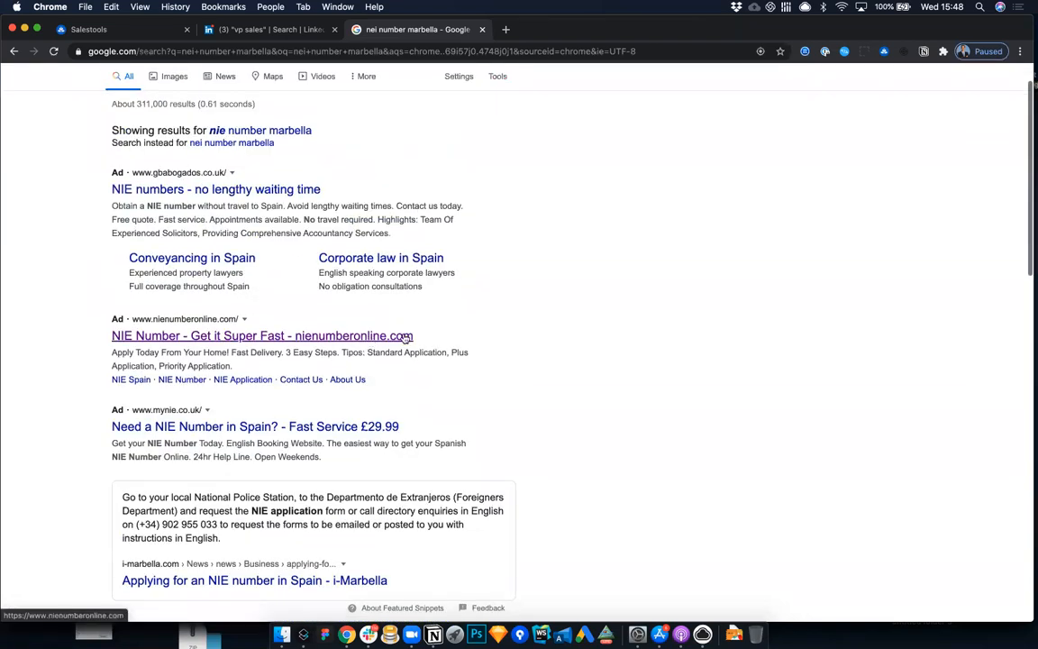
# Step: Open nienumberonline.com using the address copied from the ad and view the plans on its NIE Application page
pyautogui.moveTo(421, 335); pyautogui.dragTo(294, 335)
pyautogui.press('super+c')
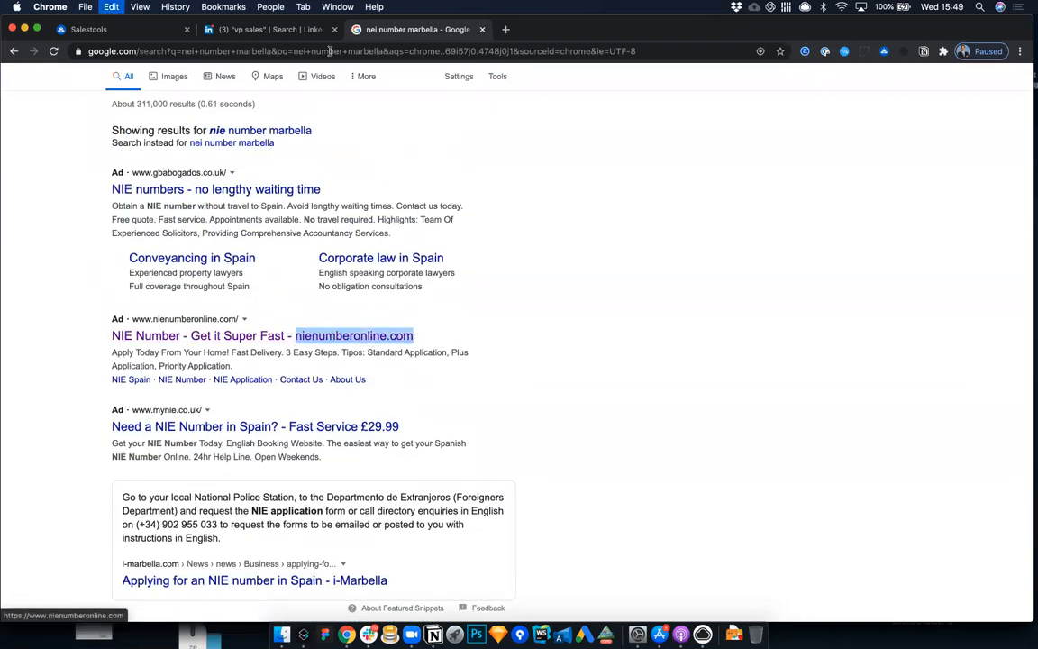
pyautogui.click(330, 51)
pyautogui.press('super+v')
pyautogui.press('Return')
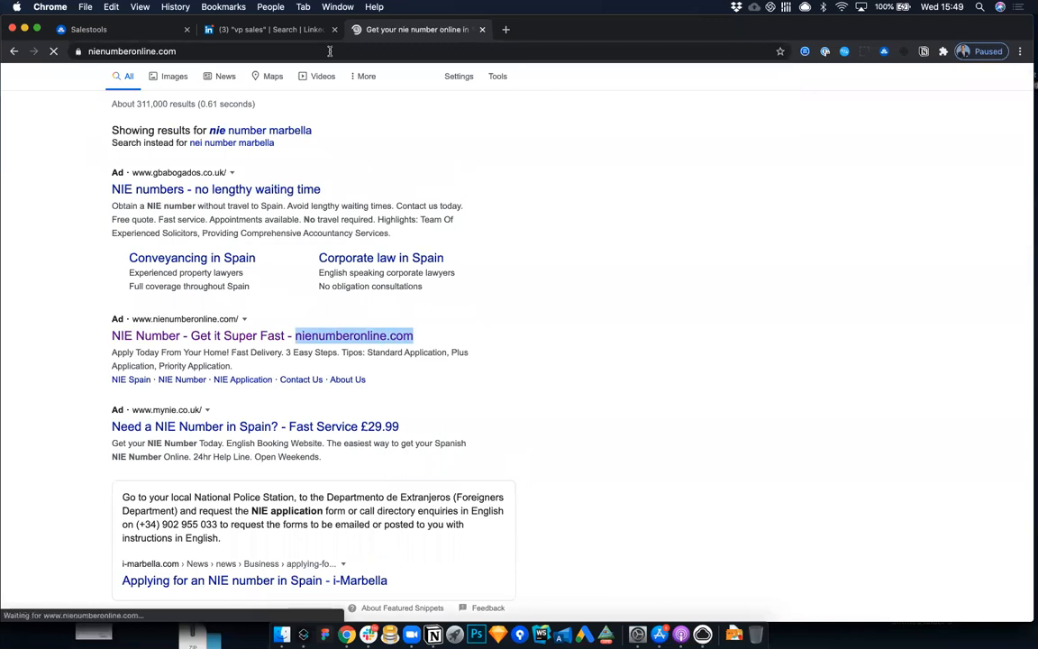
pyautogui.scroll(-3, 471, 295)
pyautogui.scroll(3, 472, 295)
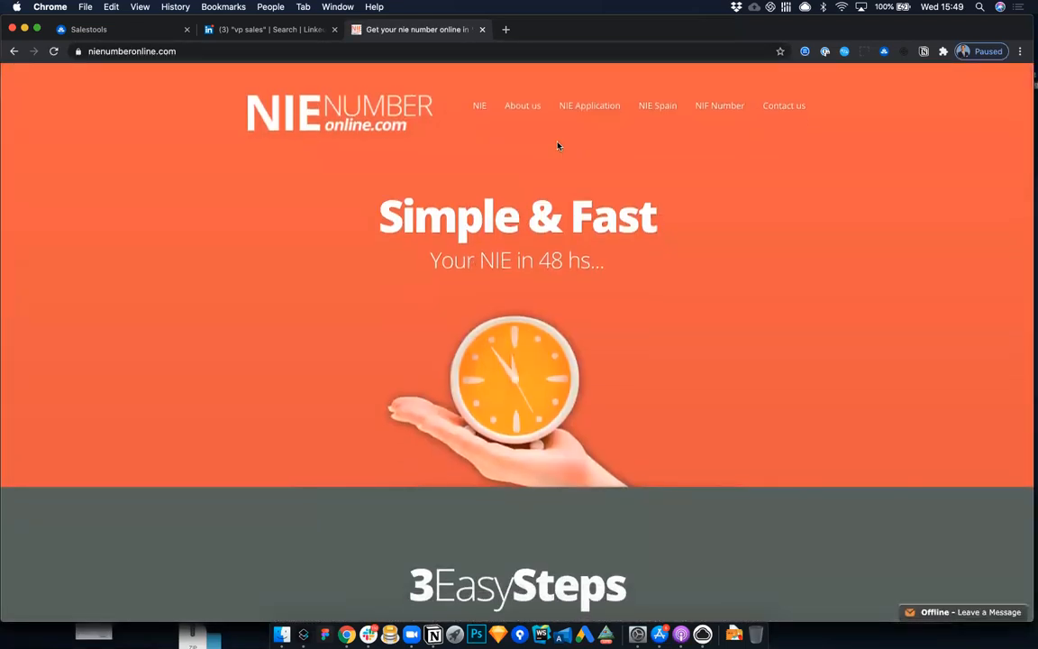
pyautogui.click(591, 106)
pyautogui.scroll(-2, 693, 322)
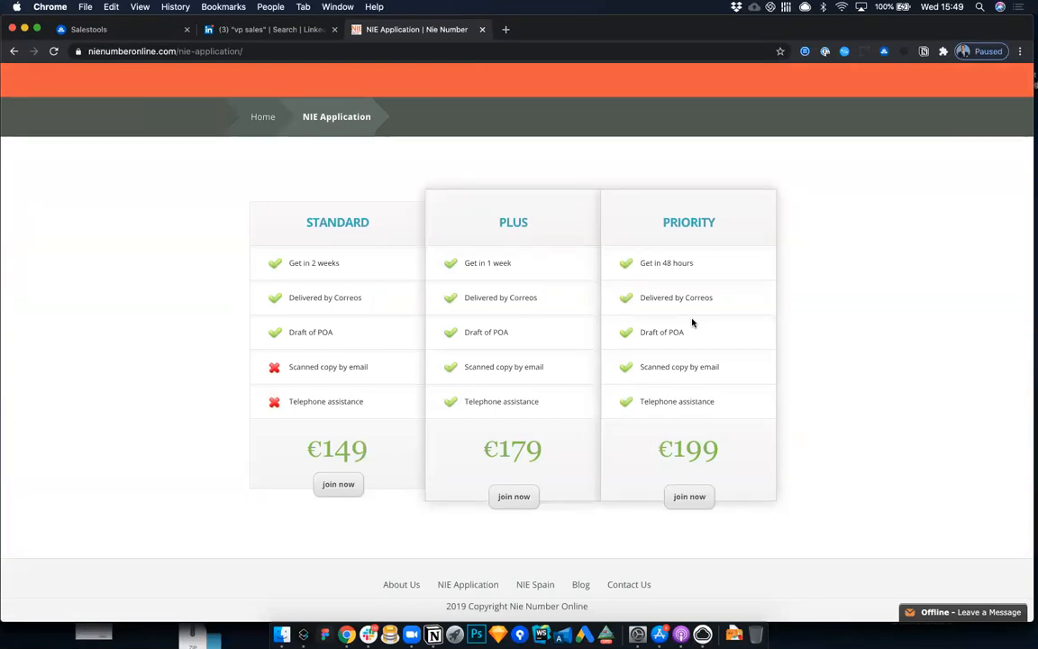
# Step: Highlight the nienumberonline domain name in the page address and switch back to the Salestools automation
pyautogui.doubleClick(94, 51)
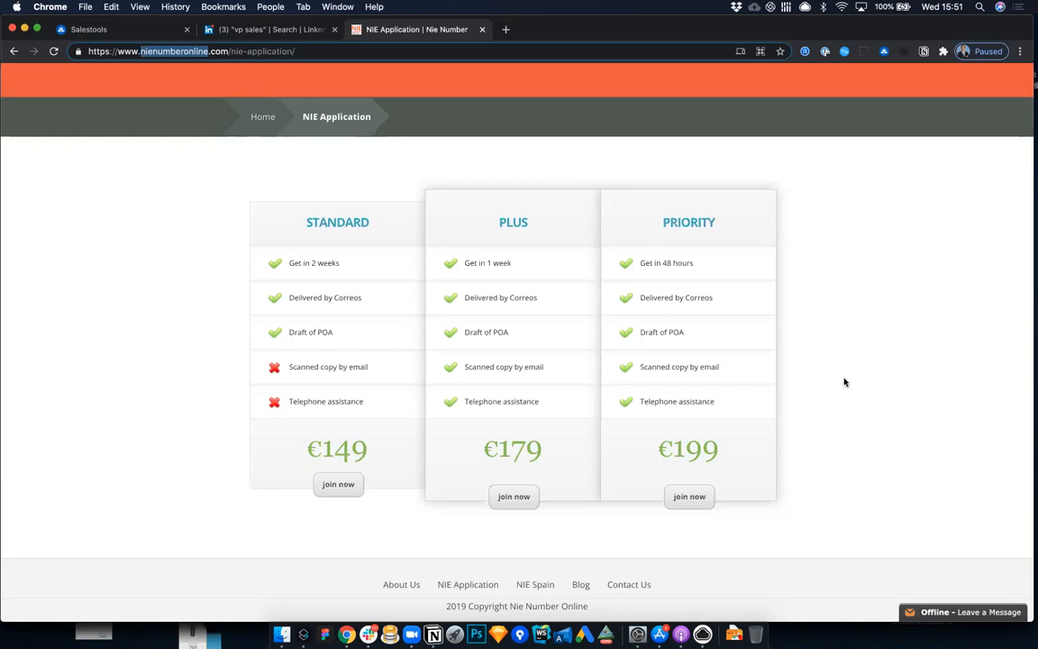
pyautogui.click(252, 29)
pyautogui.click(126, 27)
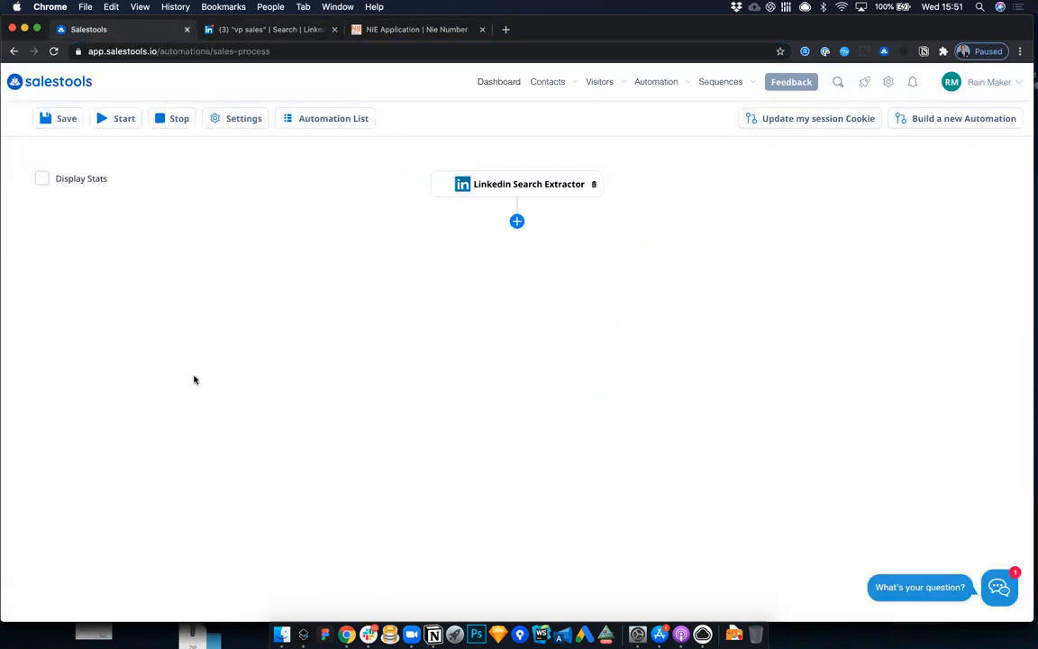